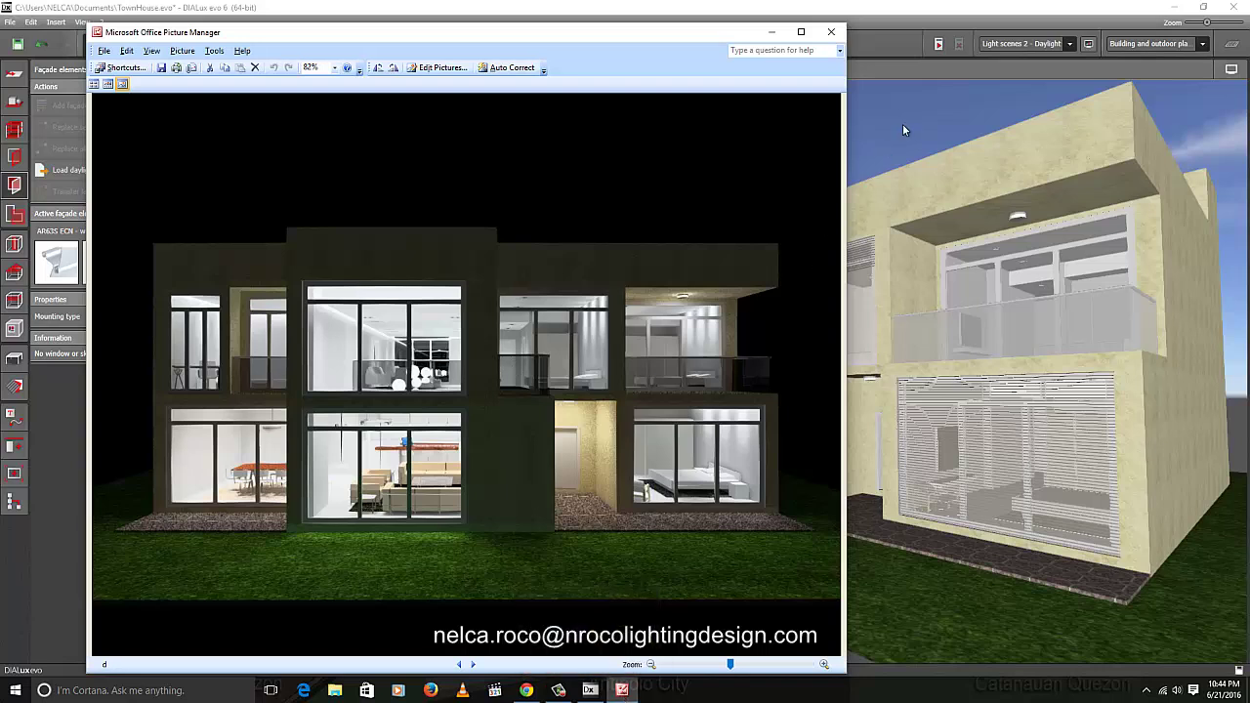
Step: Switch from the night rendering to the townhouse model in DIALux evo and dismiss the save reminder
left_click(623, 692)
left_click_drag(423, 301, 518, 326)
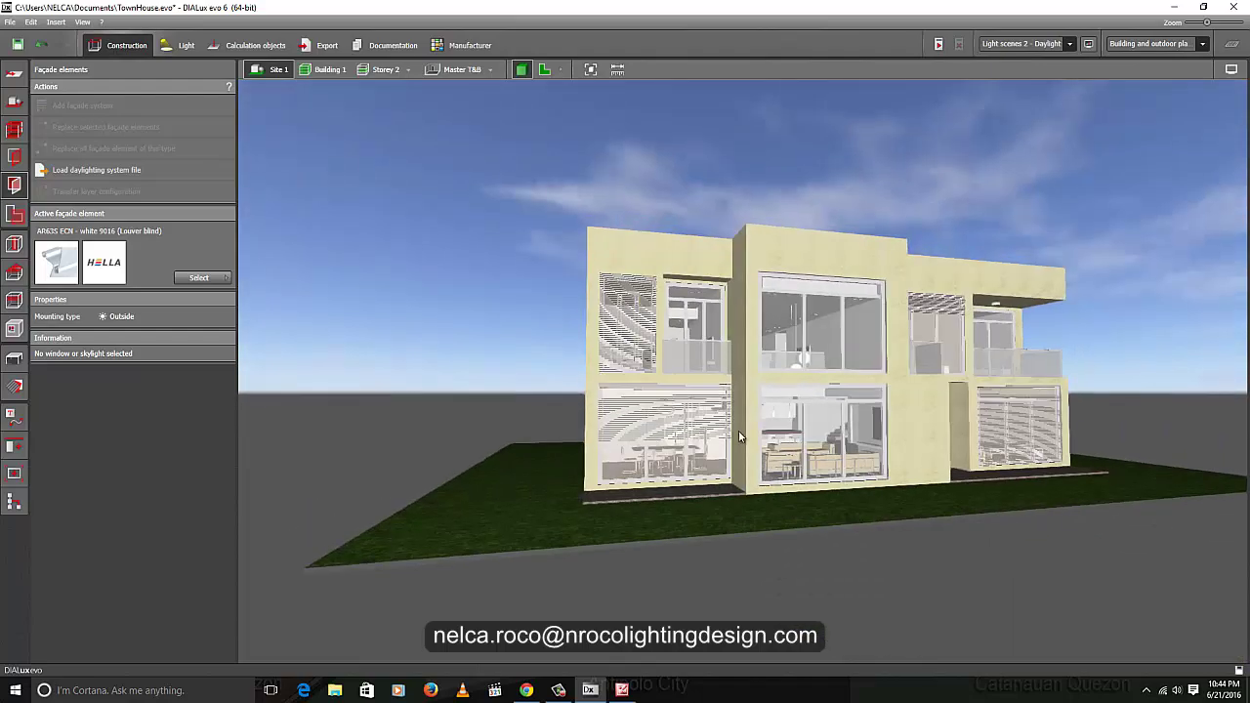
scroll(738, 431, "up", 3)
left_click_drag(680, 375, 912, 528)
scroll(912, 529, "down", 2)
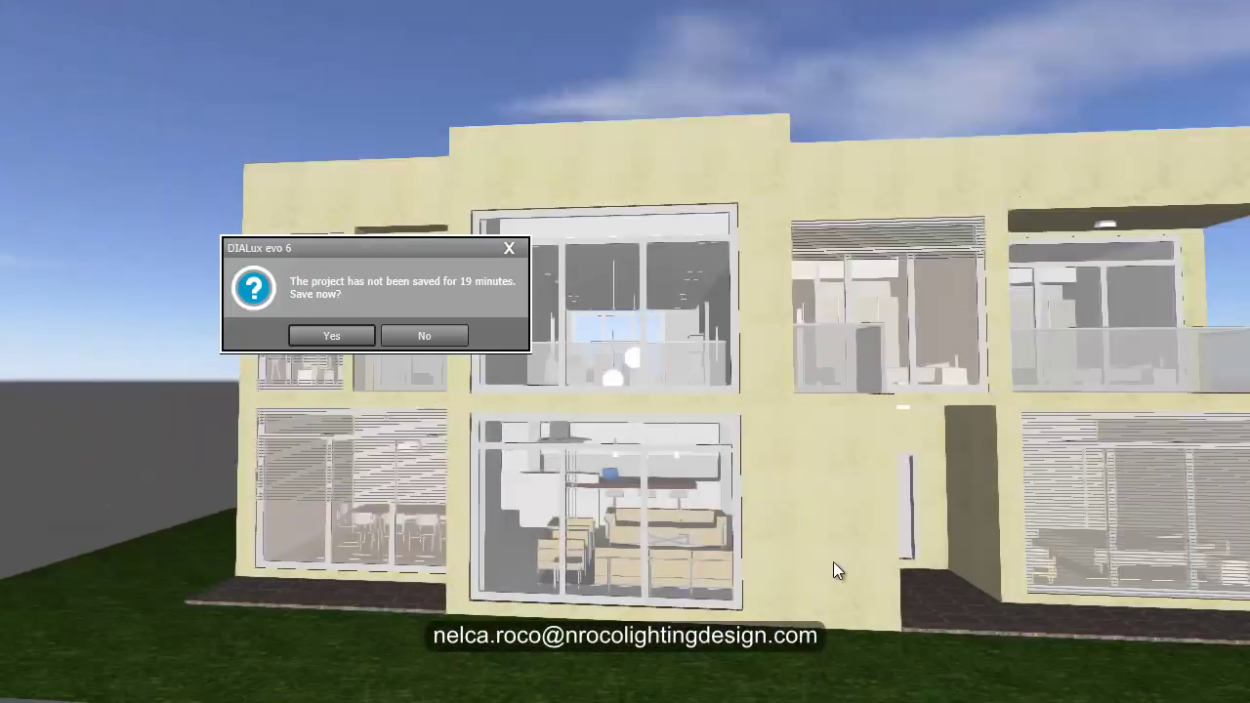
left_click(517, 249)
Step: Examine the front façade and the louver blinds on its ground-floor windows at both ends
middle_click_drag(675, 64, 387, 82)
left_click_drag(1078, 504, 1027, 508)
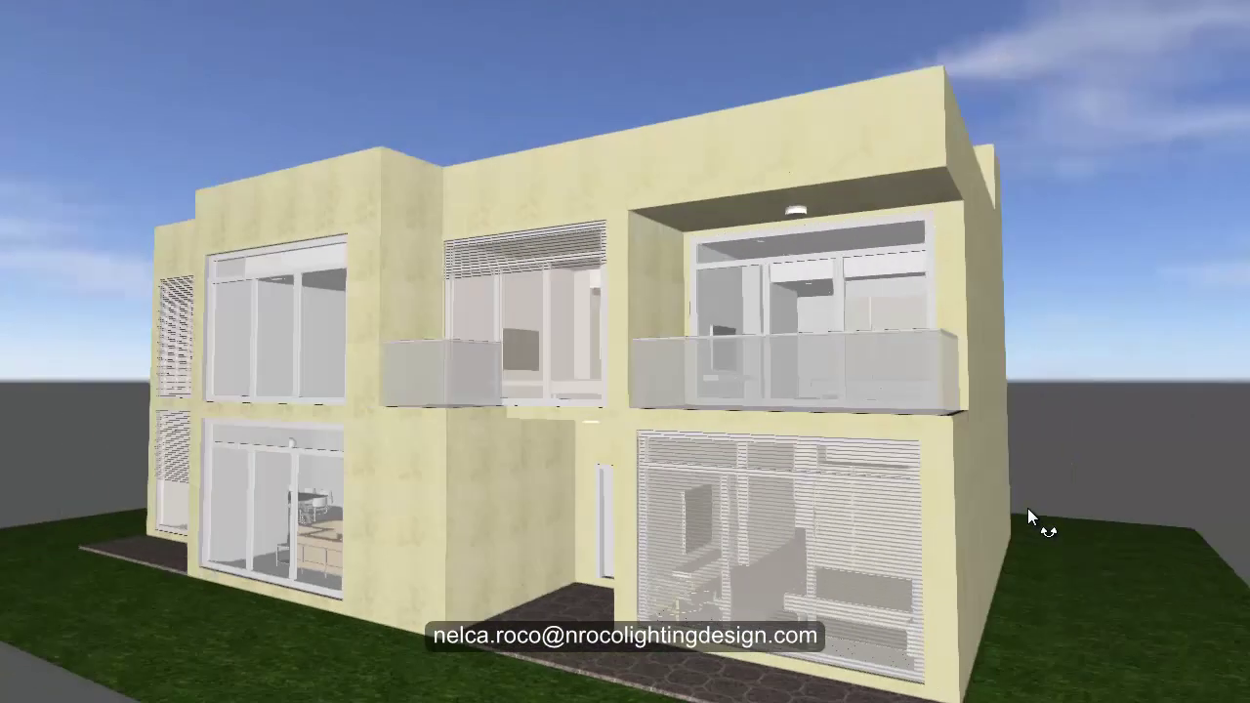
left_click_drag(100, 403, 194, 394)
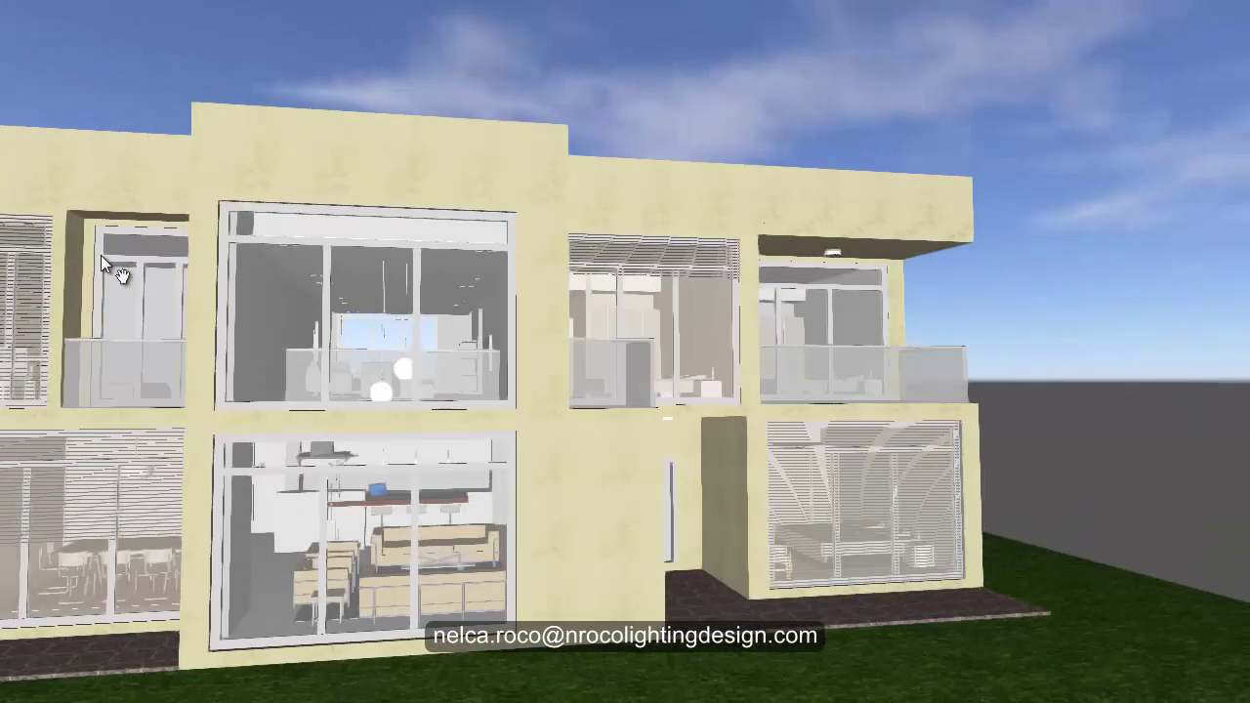
left_click_drag(101, 258, 128, 329)
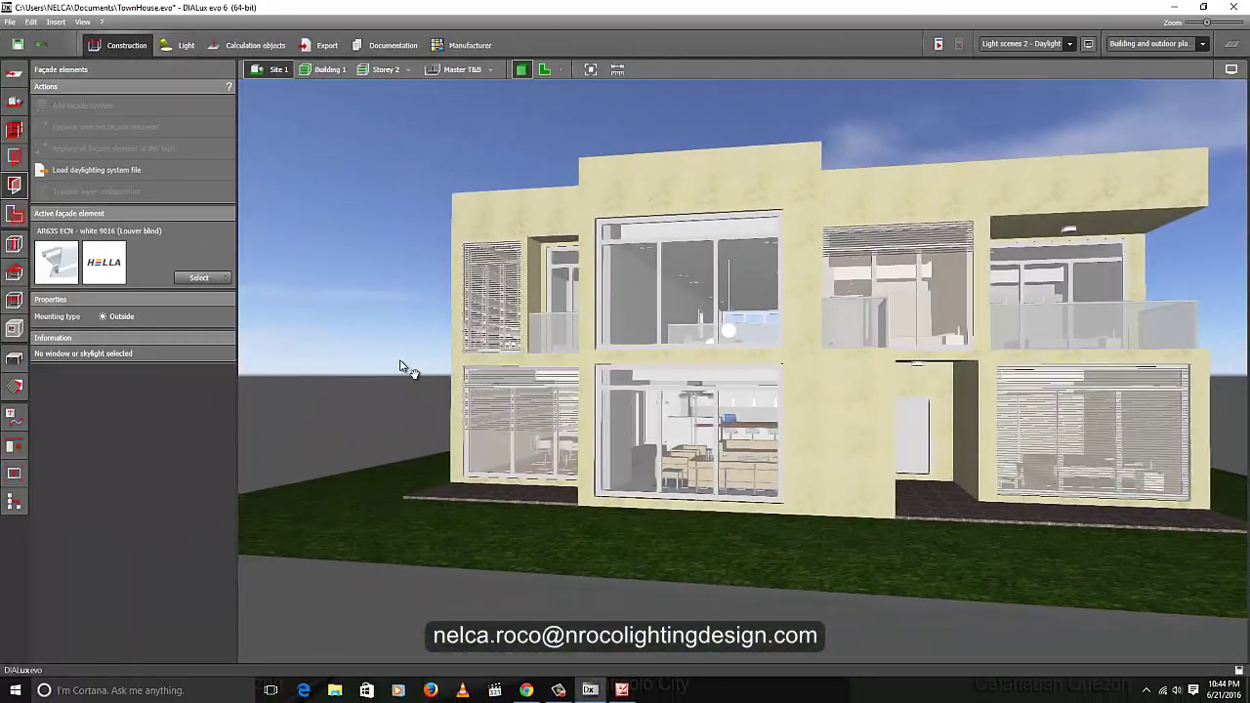
scroll(977, 410, "up", 5)
left_click(1008, 423)
scroll(1009, 423, "down", 5)
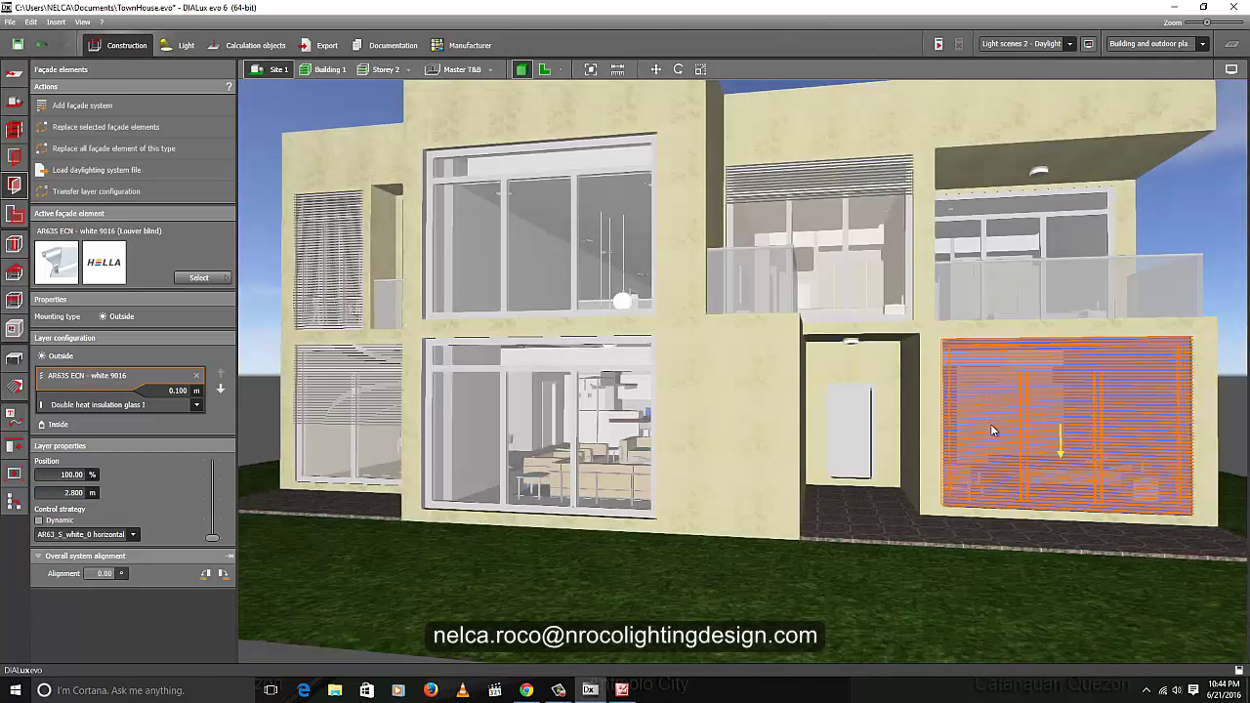
left_click(464, 430)
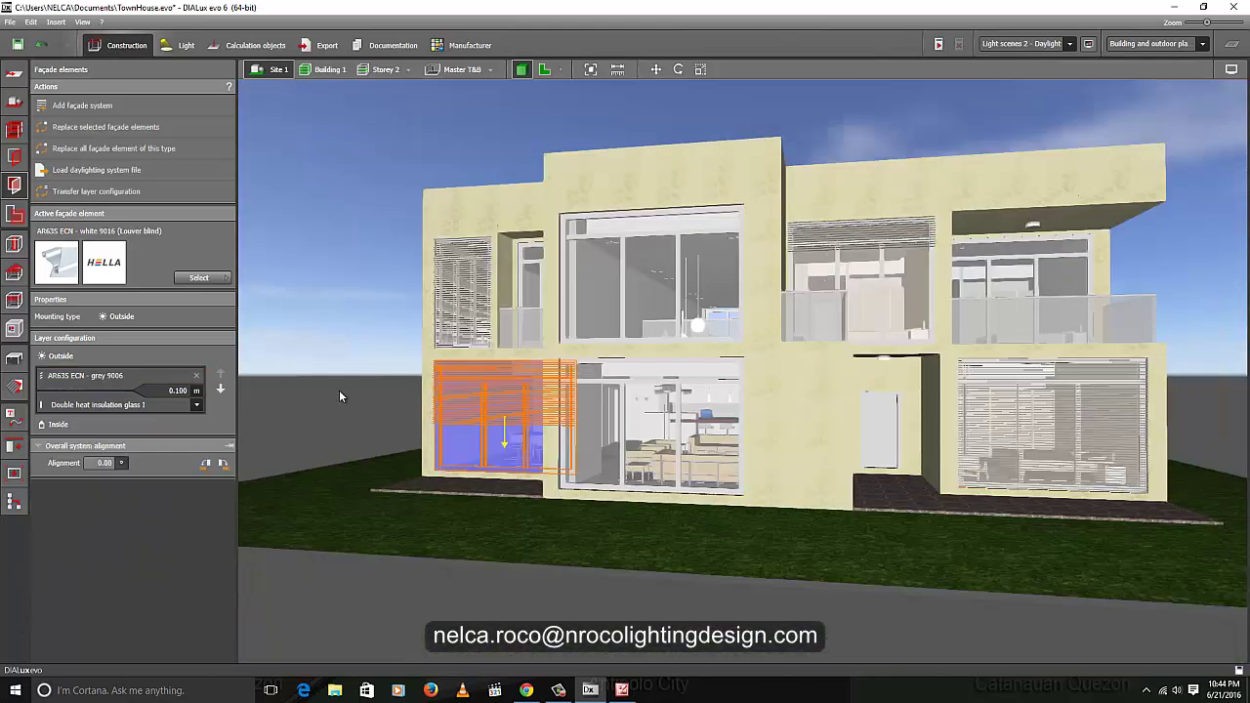
right_click_drag(339, 396, 389, 389)
left_click(317, 418)
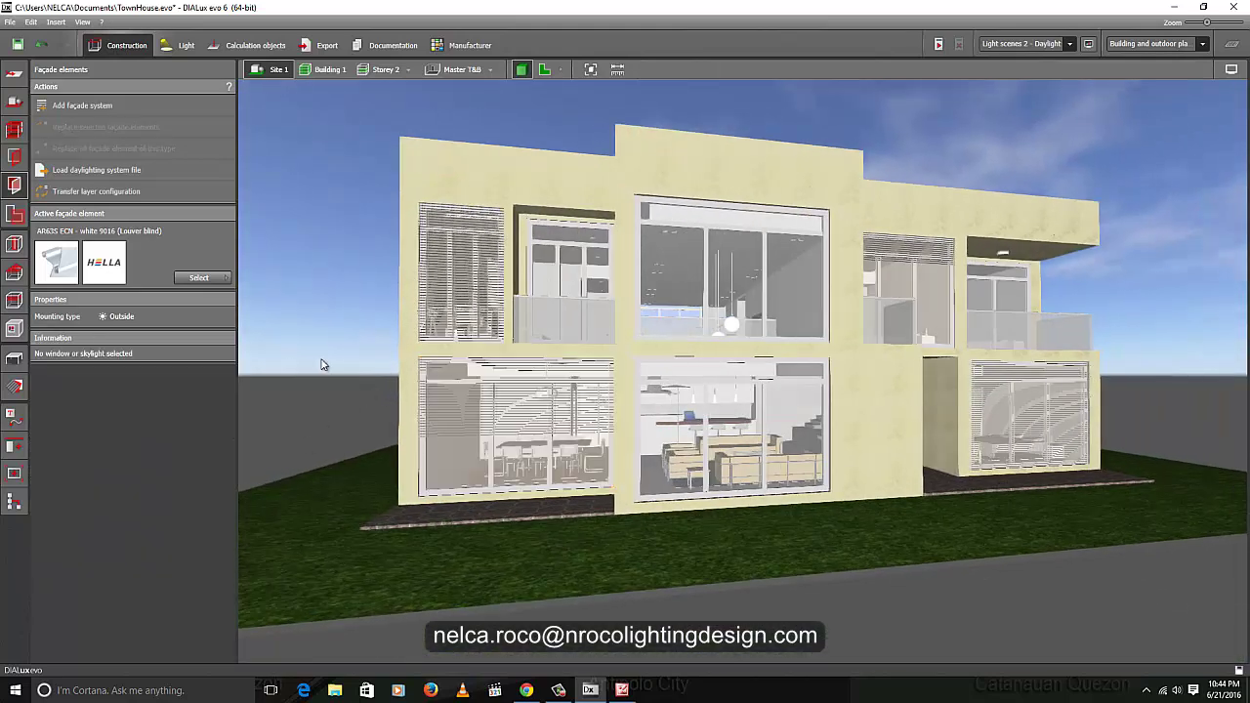
mouse_move(322, 365)
left_mouse_down()
mouse_move(355, 374)
mouse_move(298, 362)
left_mouse_up()
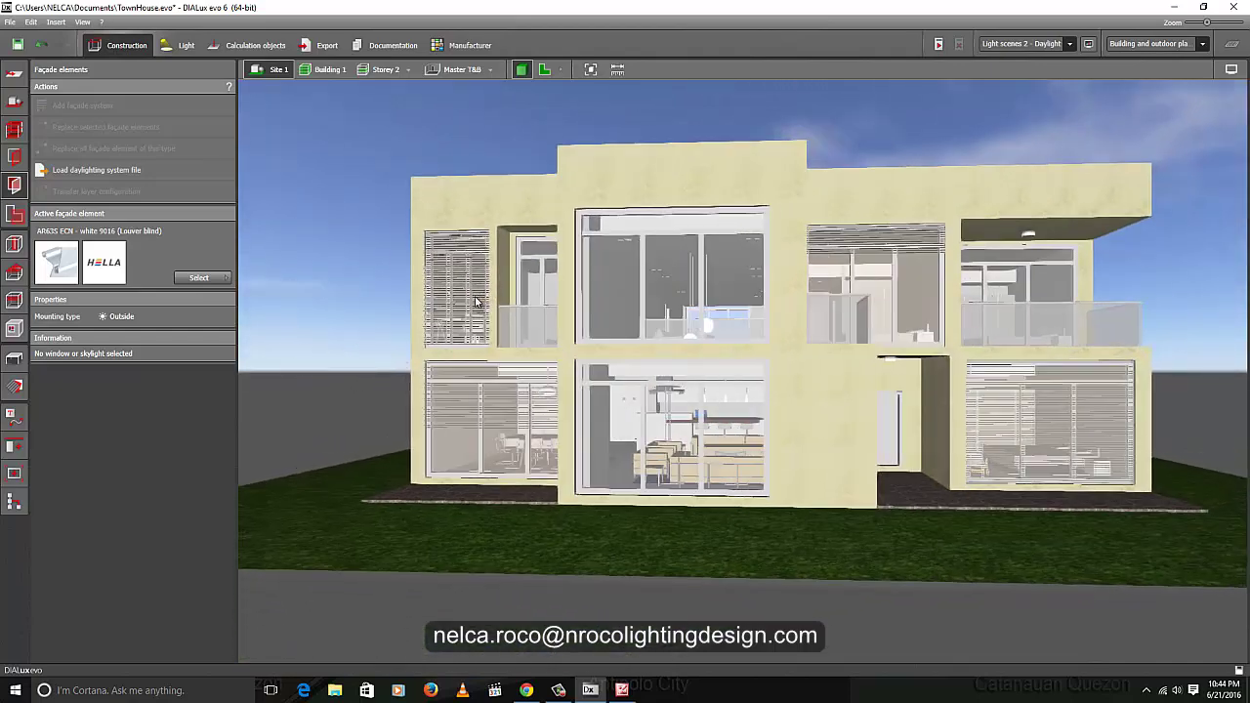
left_click_drag(769, 425, 943, 387)
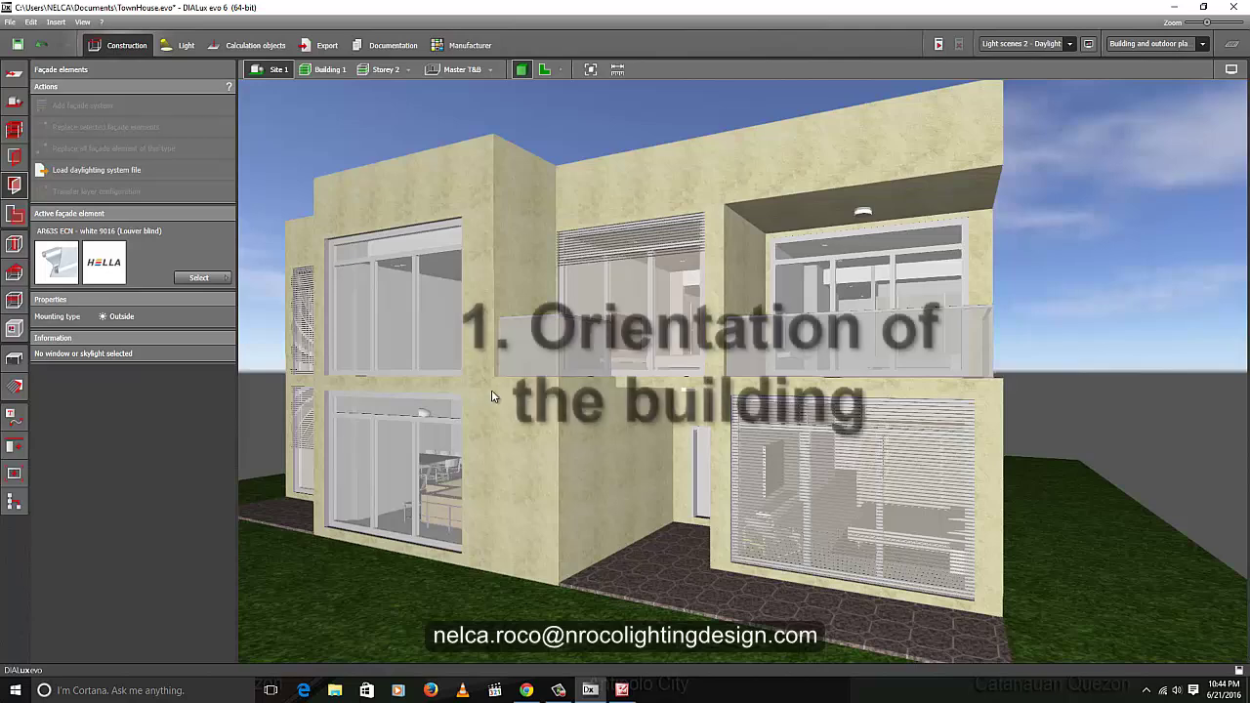
Step: Examine the building's orientation and room depth from the front and from the balcony side wall
scroll(496, 391, "up", 3)
scroll(520, 370, "down", 3)
right_click_drag(520, 370, 426, 363)
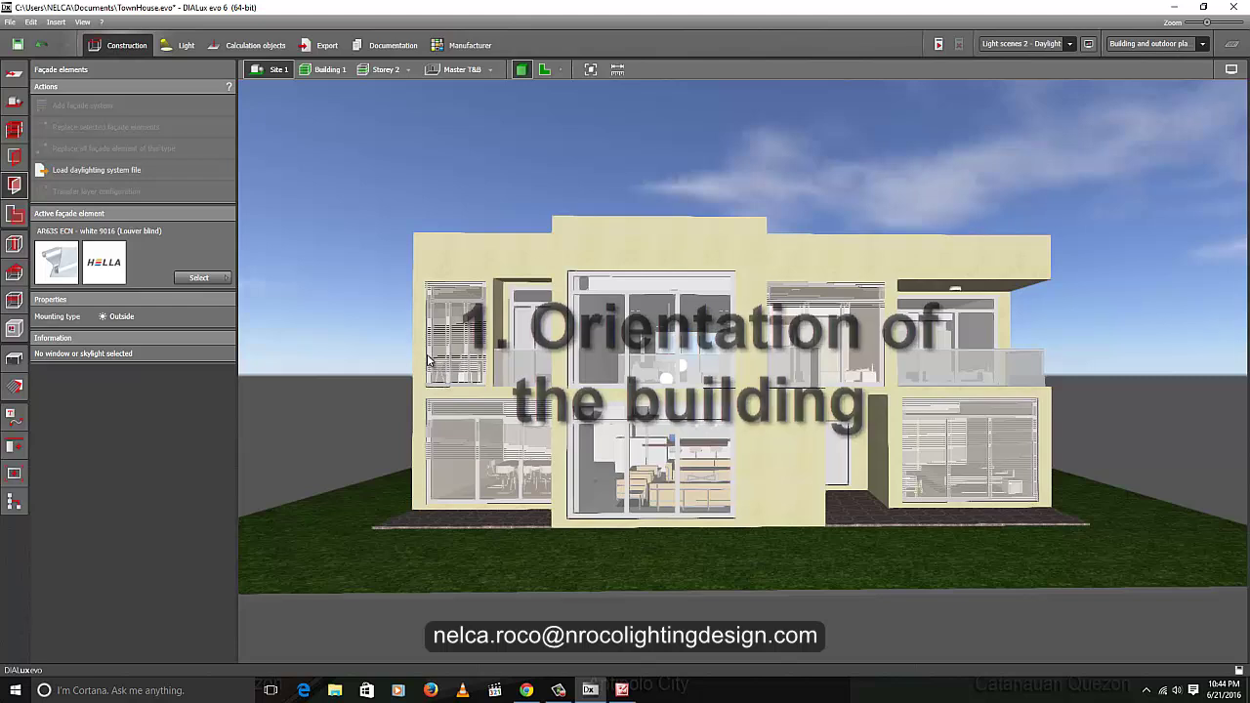
left_click_drag(398, 372, 520, 366)
scroll(860, 438, "up", 2)
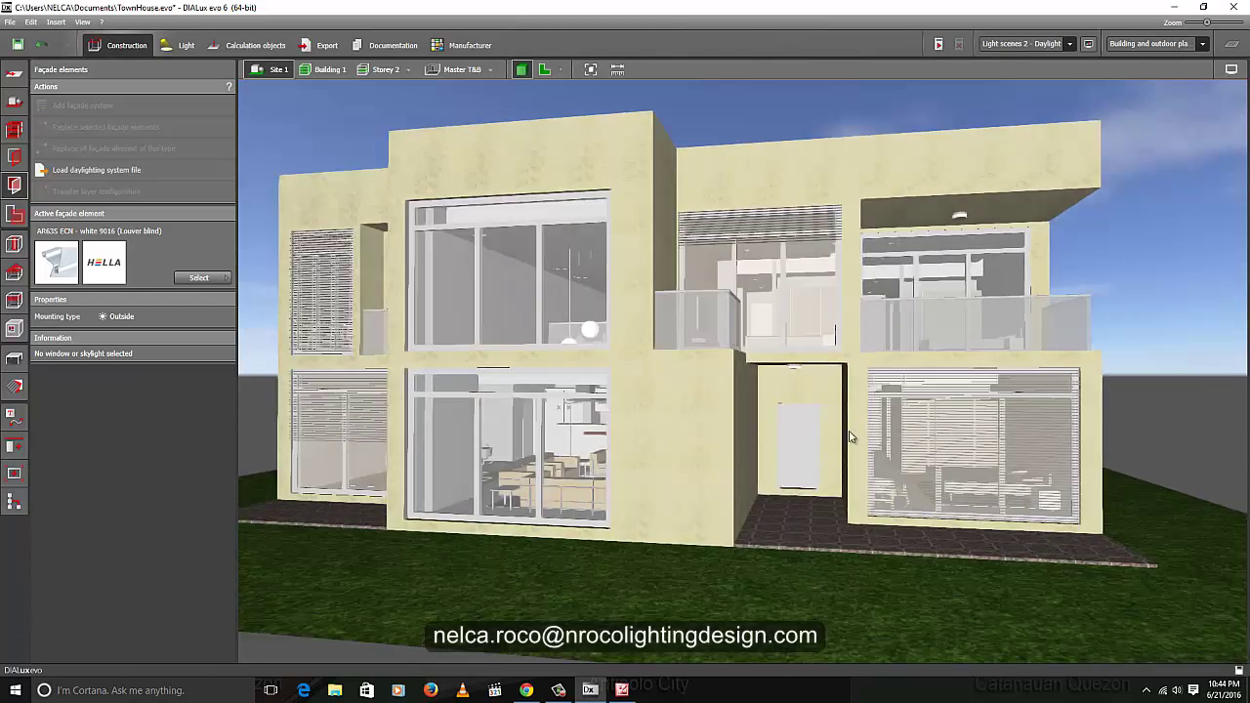
left_click_drag(848, 438, 837, 443)
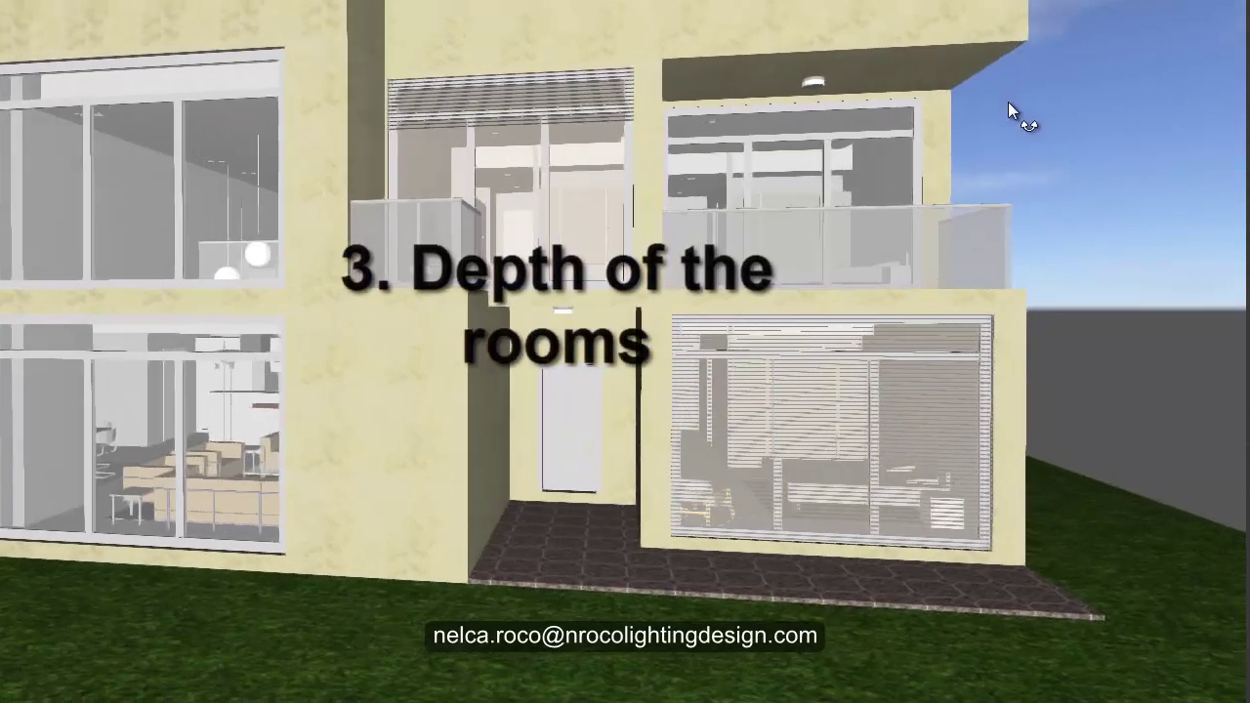
left_click_drag(1008, 102, 625, 69)
left_click_drag(293, 140, 288, 90)
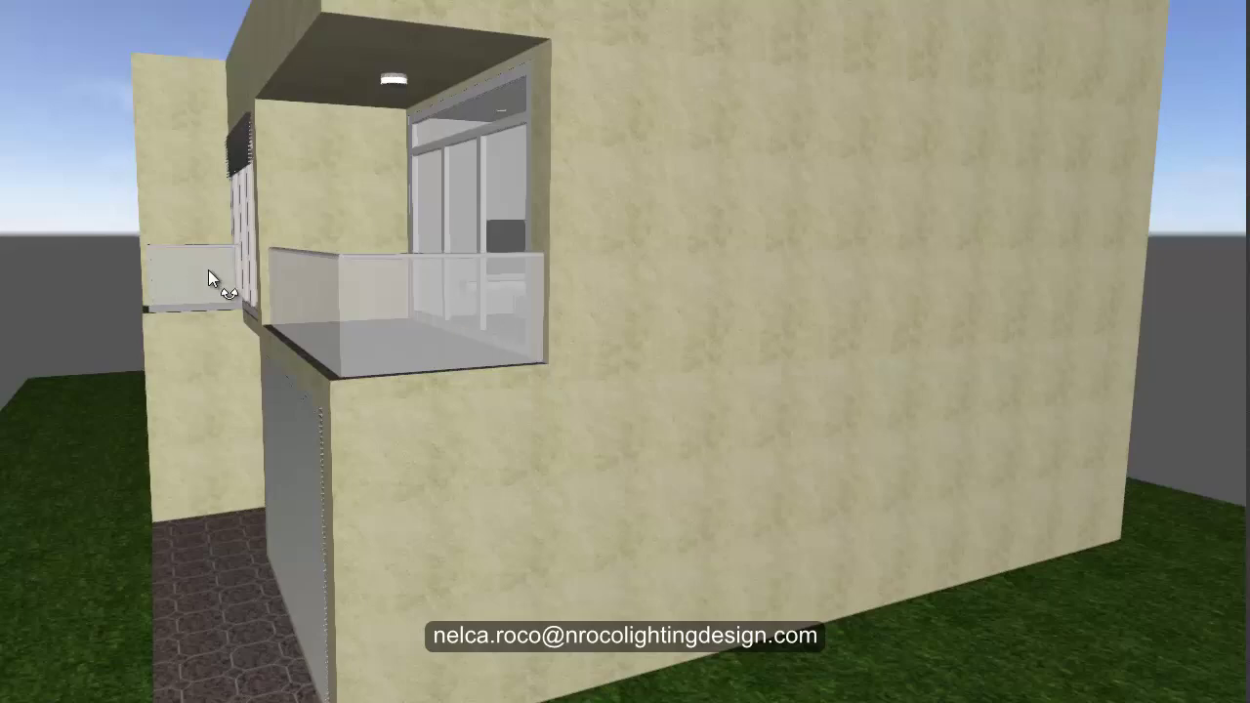
left_click_drag(208, 269, 251, 266)
left_click_drag(625, 229, 399, 197)
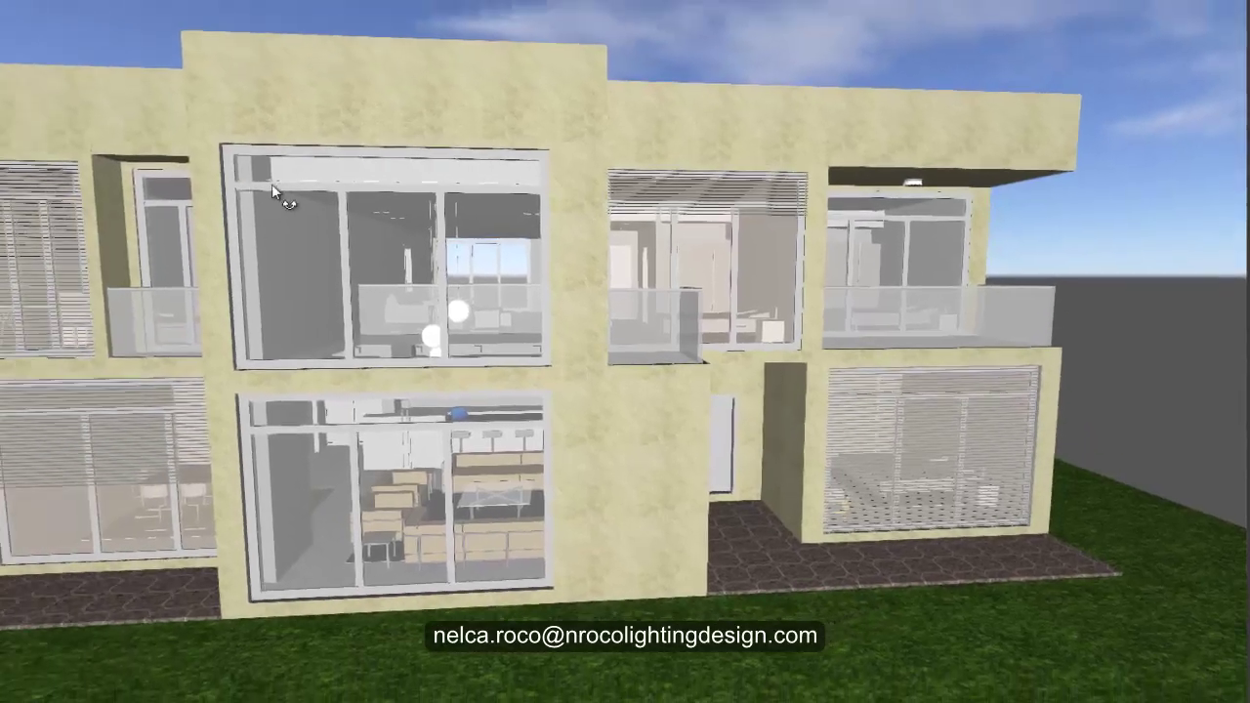
Step: Examine the blinds and glazing at the dining-room end of the front façade
right_click_drag(68, 120, 328, 109)
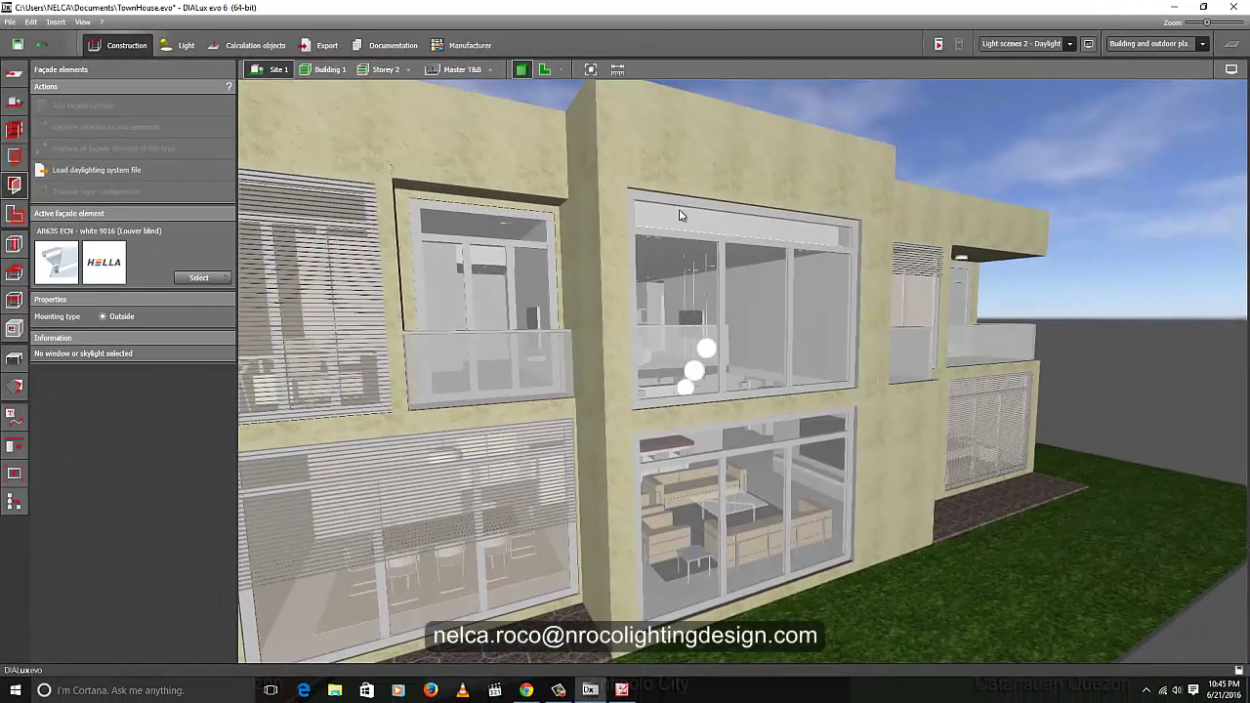
right_click_drag(705, 236, 779, 214)
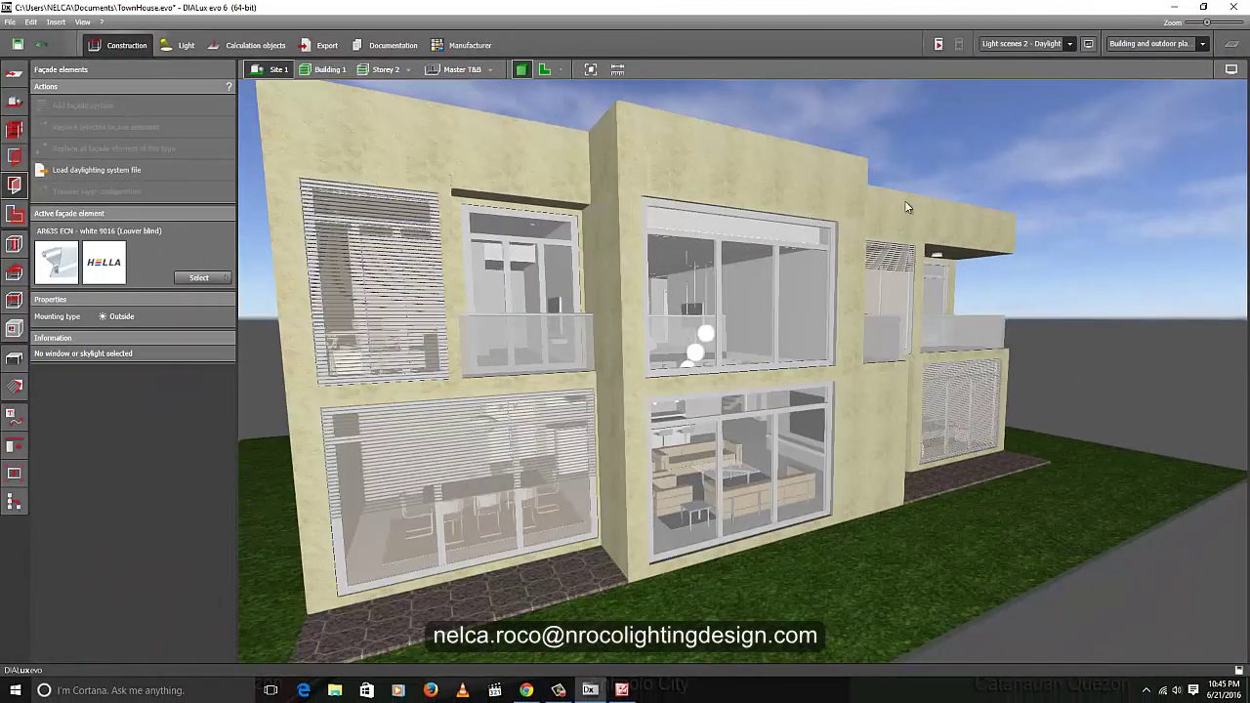
right_click_drag(810, 376, 835, 379)
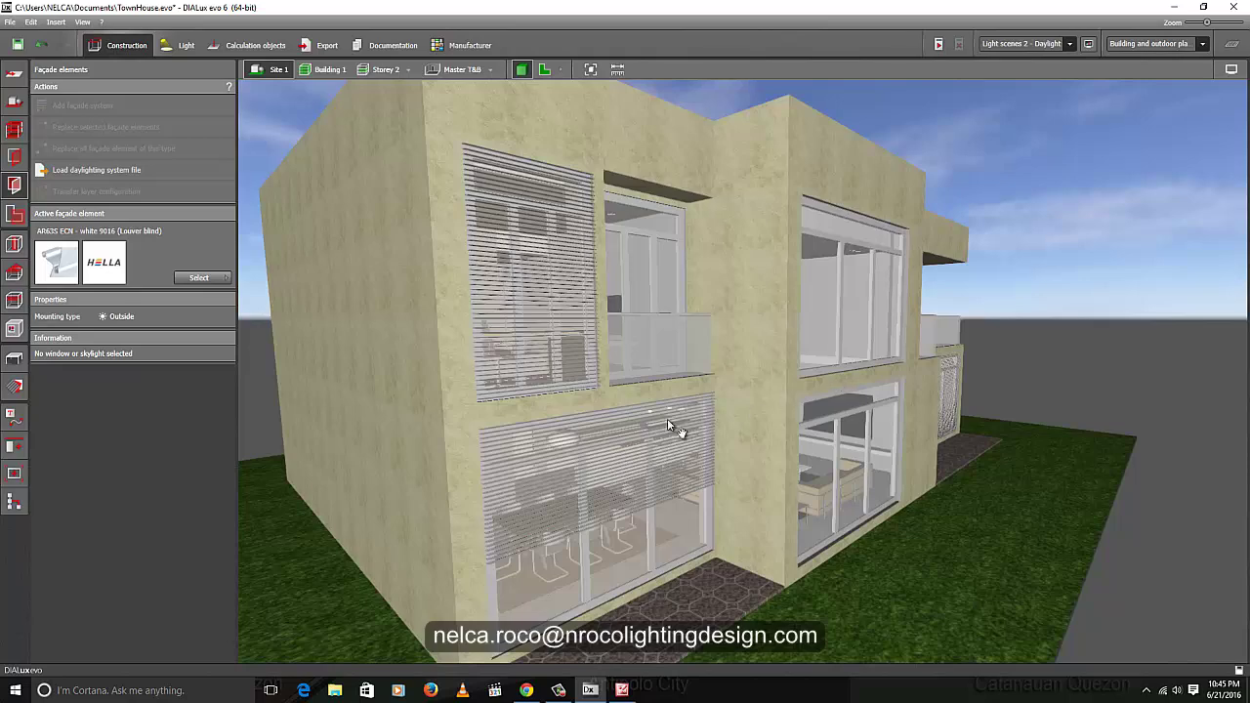
middle_click_drag(668, 419, 681, 393)
right_click_drag(681, 398, 645, 406)
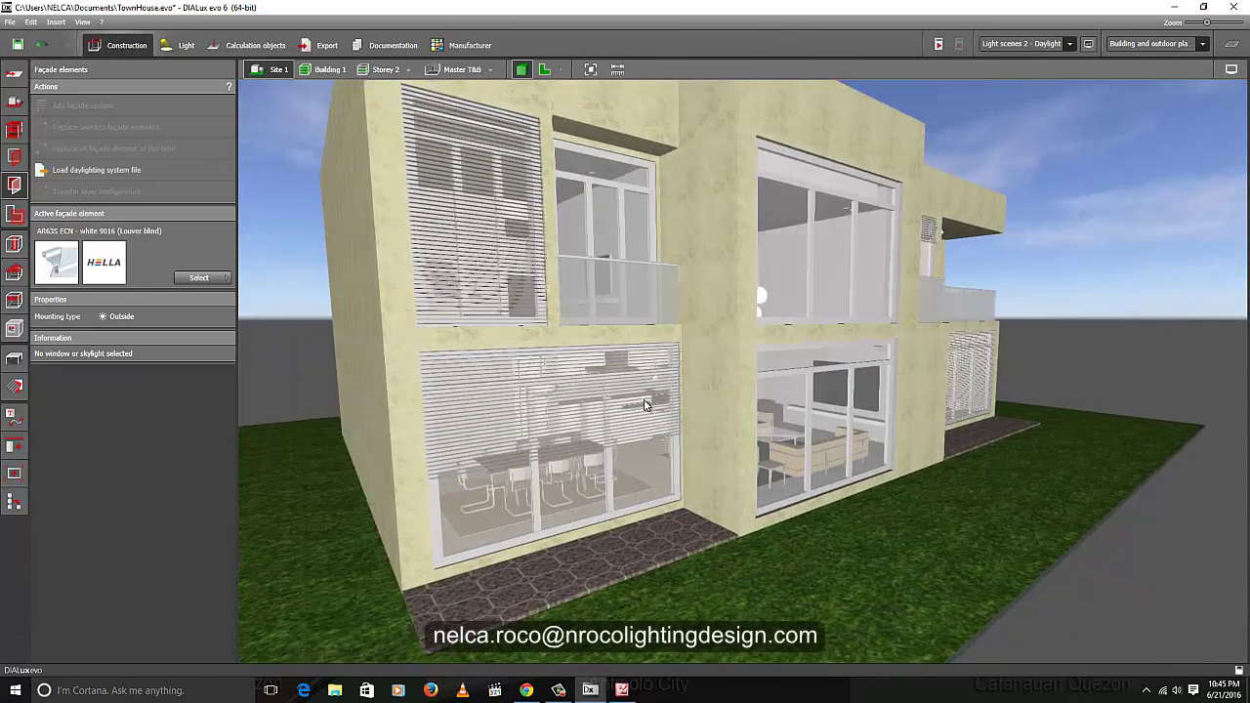
left_click(586, 426)
left_click(285, 355)
right_click_drag(480, 477, 492, 483)
middle_click_drag(481, 478, 585, 511)
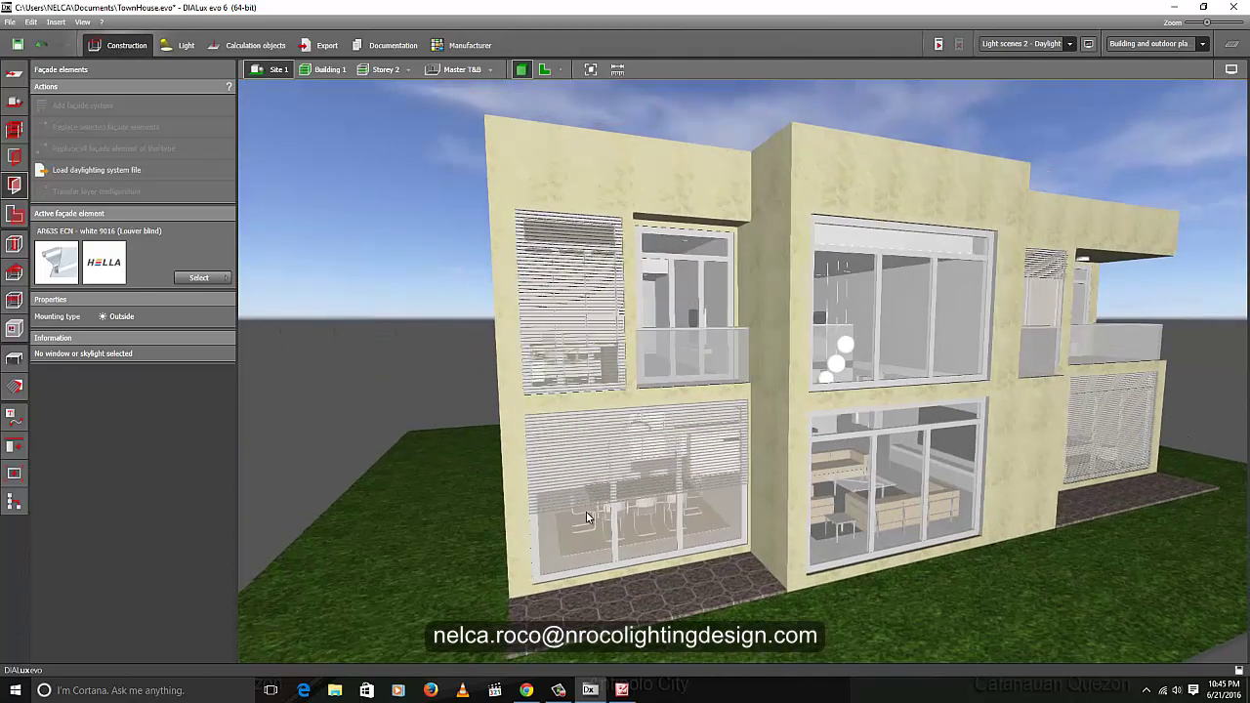
right_click_drag(595, 525, 416, 377)
scroll(636, 447, "up", 3)
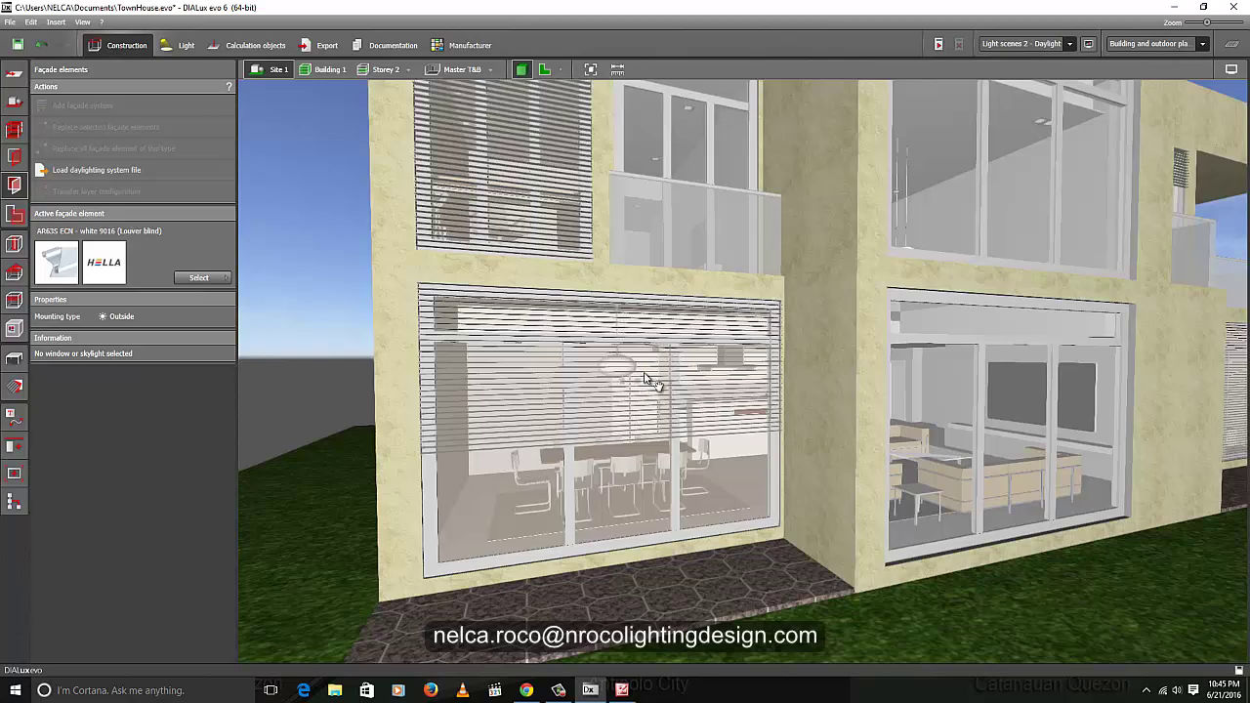
Step: Compare the sizes and types of the windows across the whole front façade
middle_click_drag(640, 372, 605, 496)
right_click_drag(808, 464, 1045, 485)
right_click_drag(652, 469, 801, 448)
right_click_drag(841, 403, 826, 399)
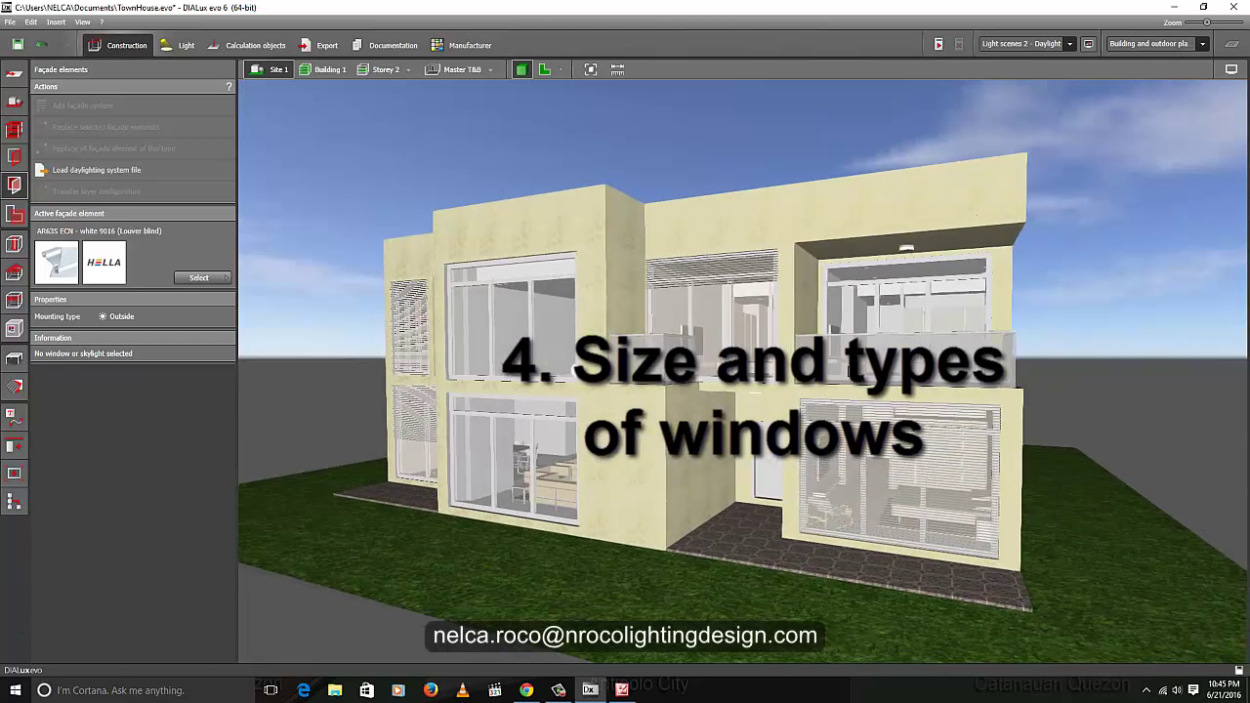
scroll(847, 369, "up", 2)
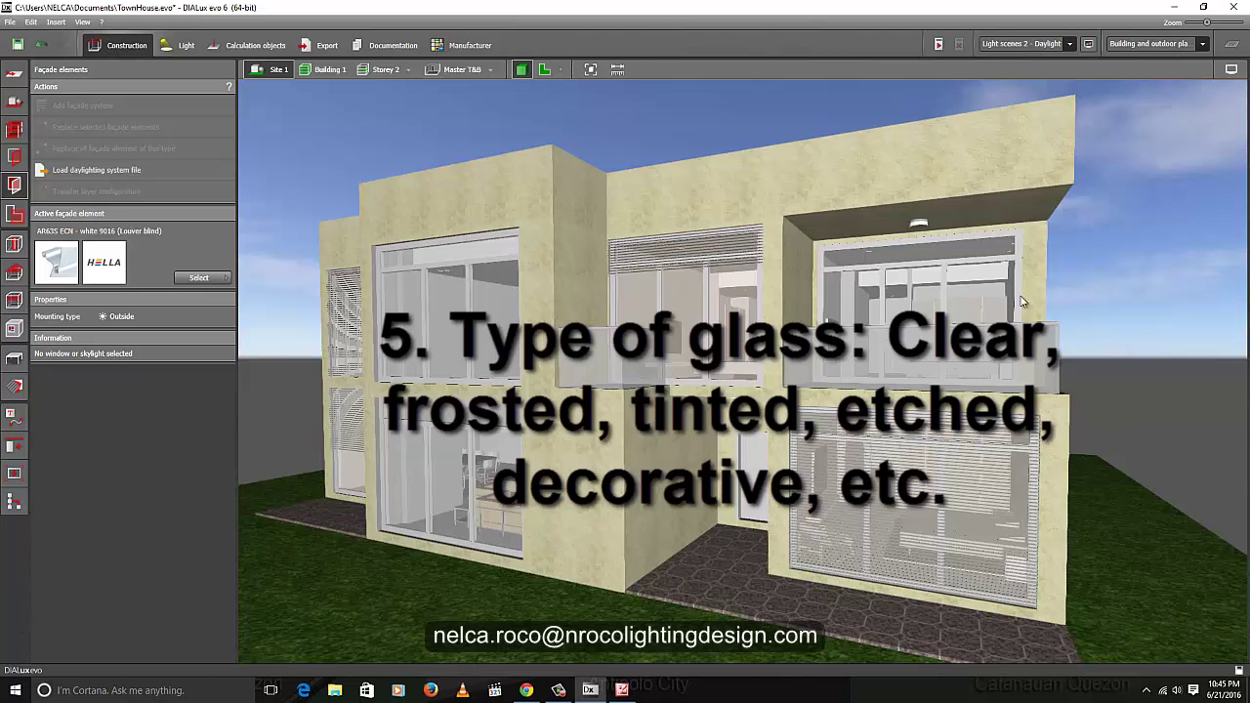
right_click_drag(1107, 334, 916, 411)
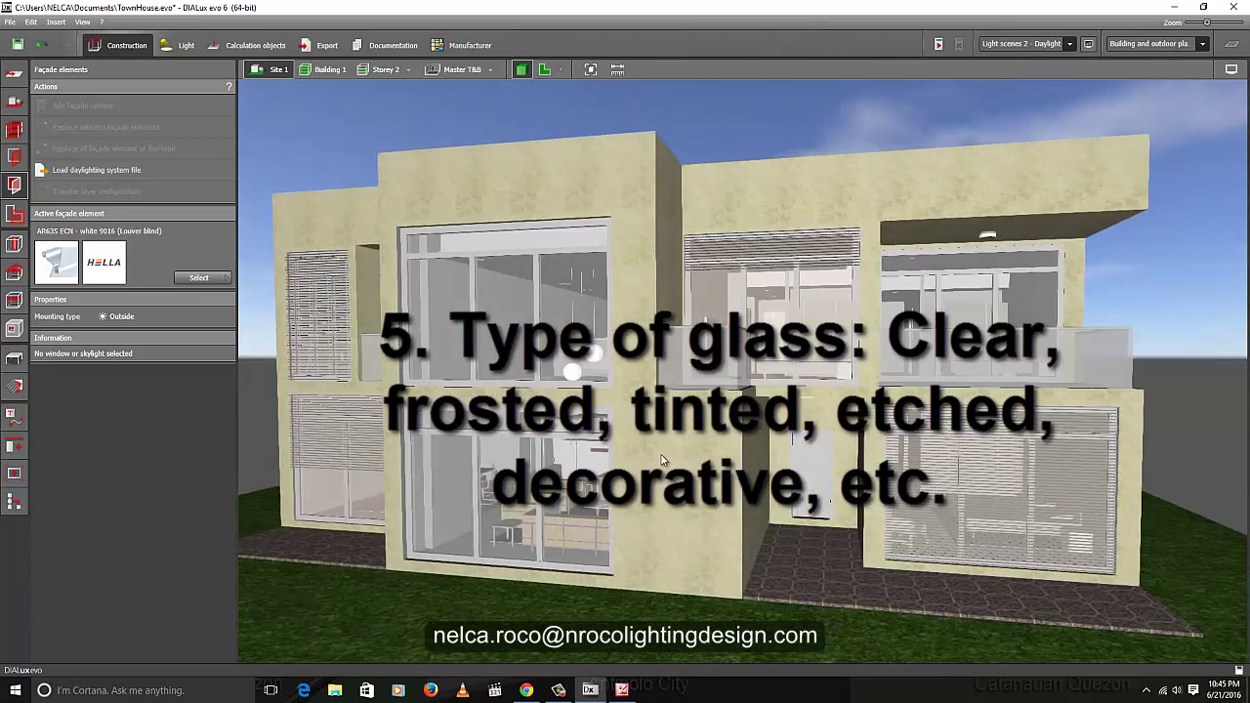
middle_click_drag(661, 460, 695, 467)
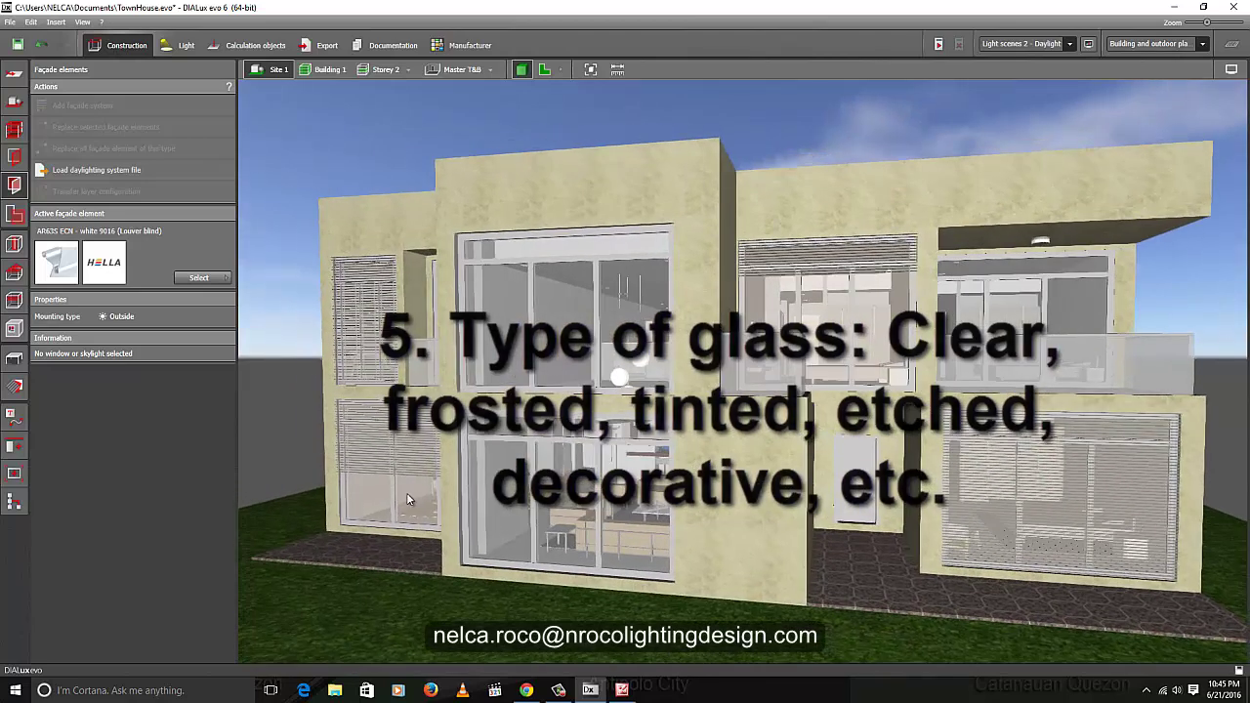
Step: Examine the front glazing at close range, including the two-storey living-room windows and the entrance area
scroll(293, 408, "up", 3)
right_click_drag(299, 408, 325, 405)
right_click_drag(1013, 524, 957, 554)
scroll(957, 553, "down", 4)
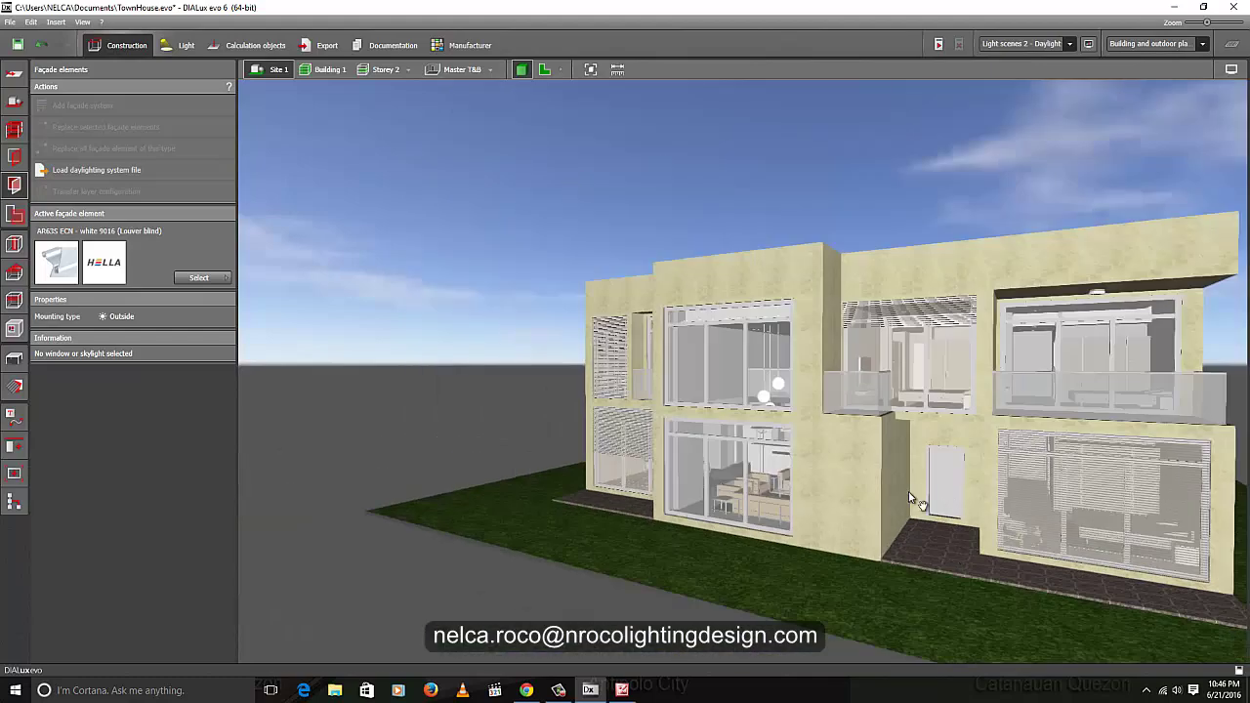
right_click_drag(908, 495, 757, 508)
scroll(771, 498, "up", 8)
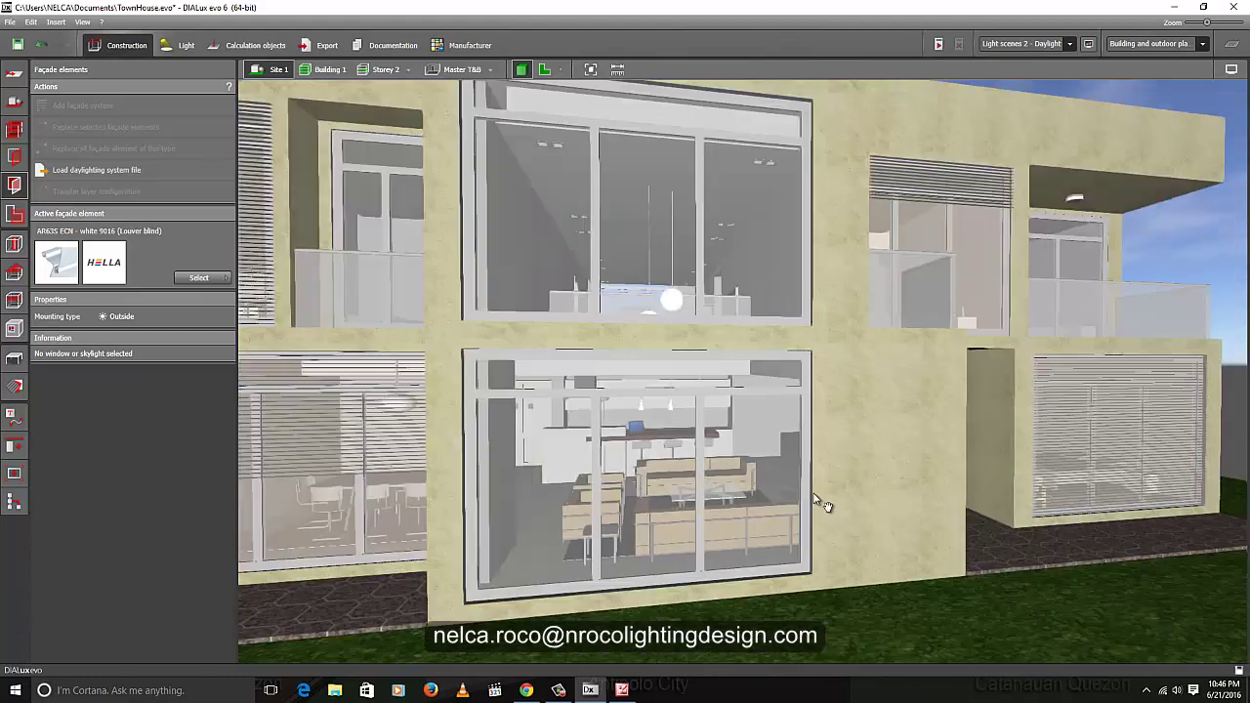
middle_click_drag(813, 498, 845, 490)
scroll(845, 489, "down", 5)
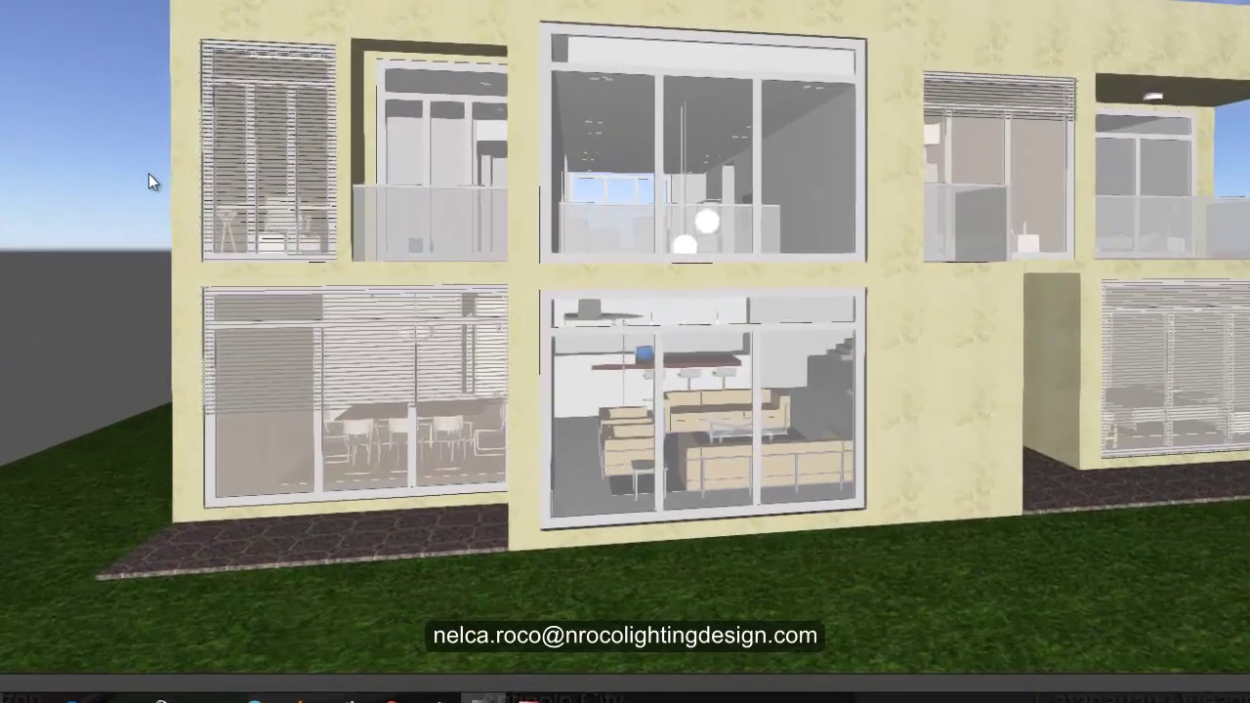
right_click_drag(356, 319, 314, 313)
middle_click_drag(635, 235, 628, 224)
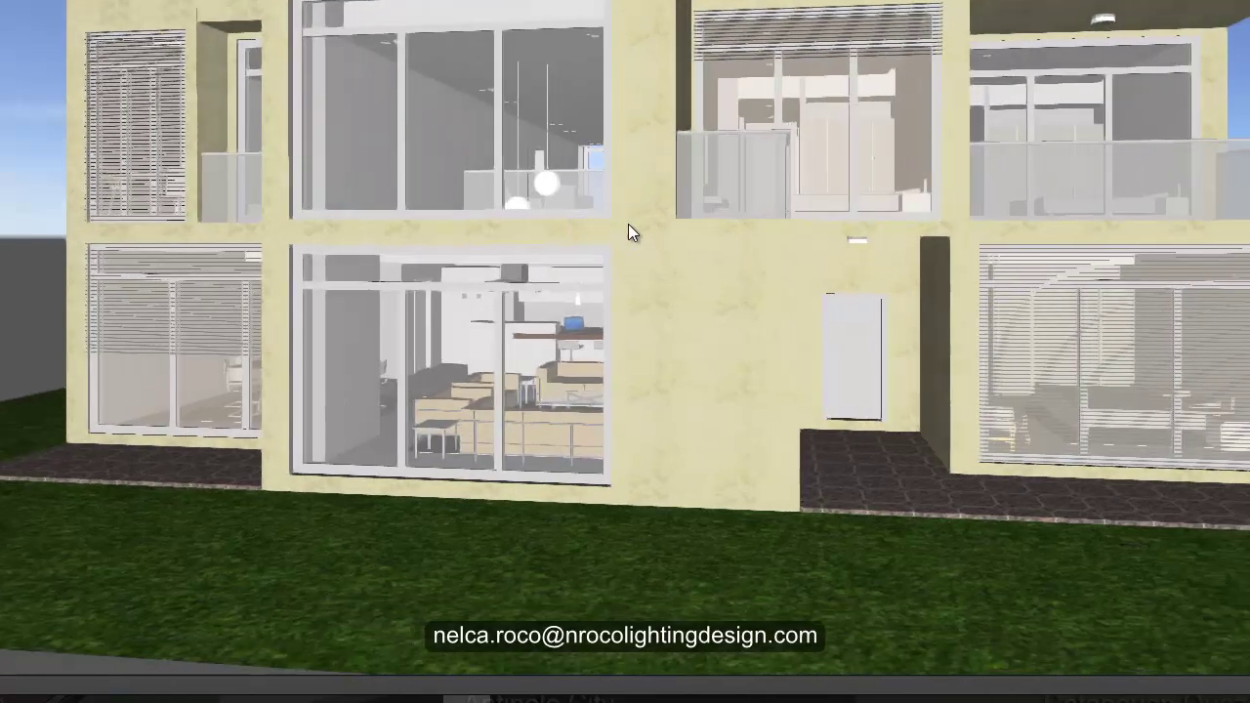
Step: Add the AR63S ECN - white 9016 louver blind to the rear façade's upper middle window and set its position to about 62.39 %
right_click_drag(969, 344, 616, 396)
scroll(1027, 344, "down", 3)
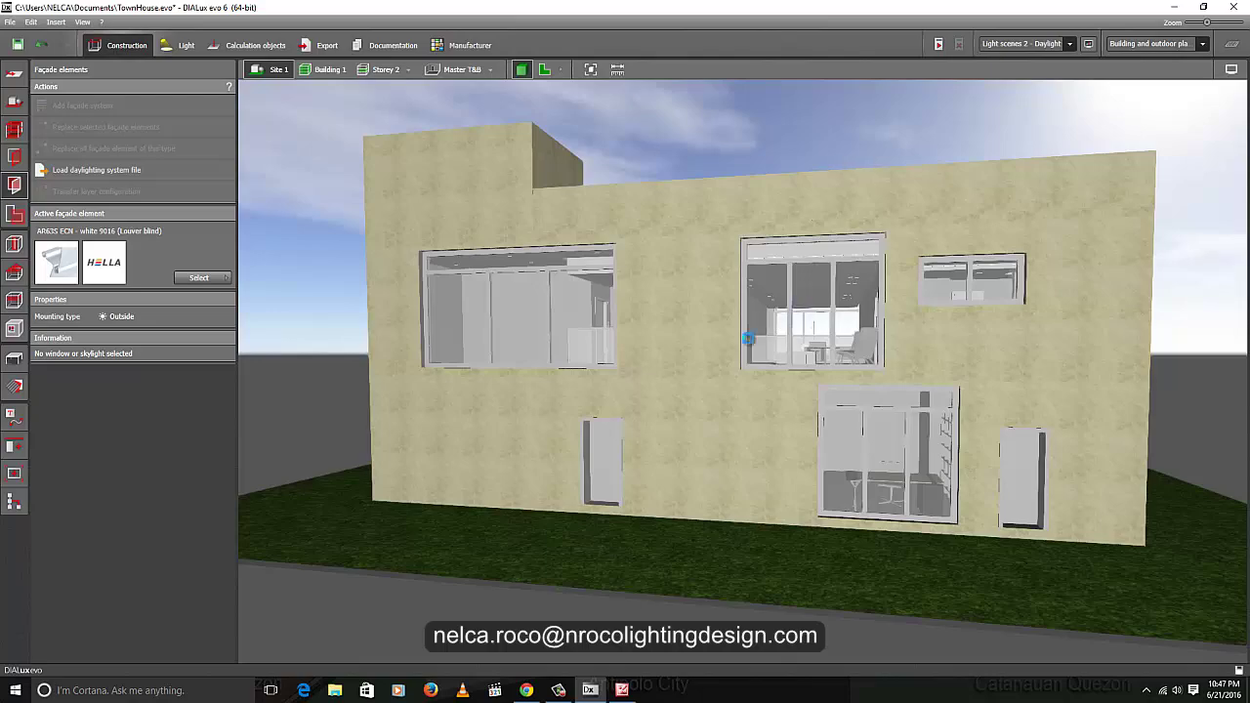
left_click(746, 335)
scroll(742, 195, "up", 5)
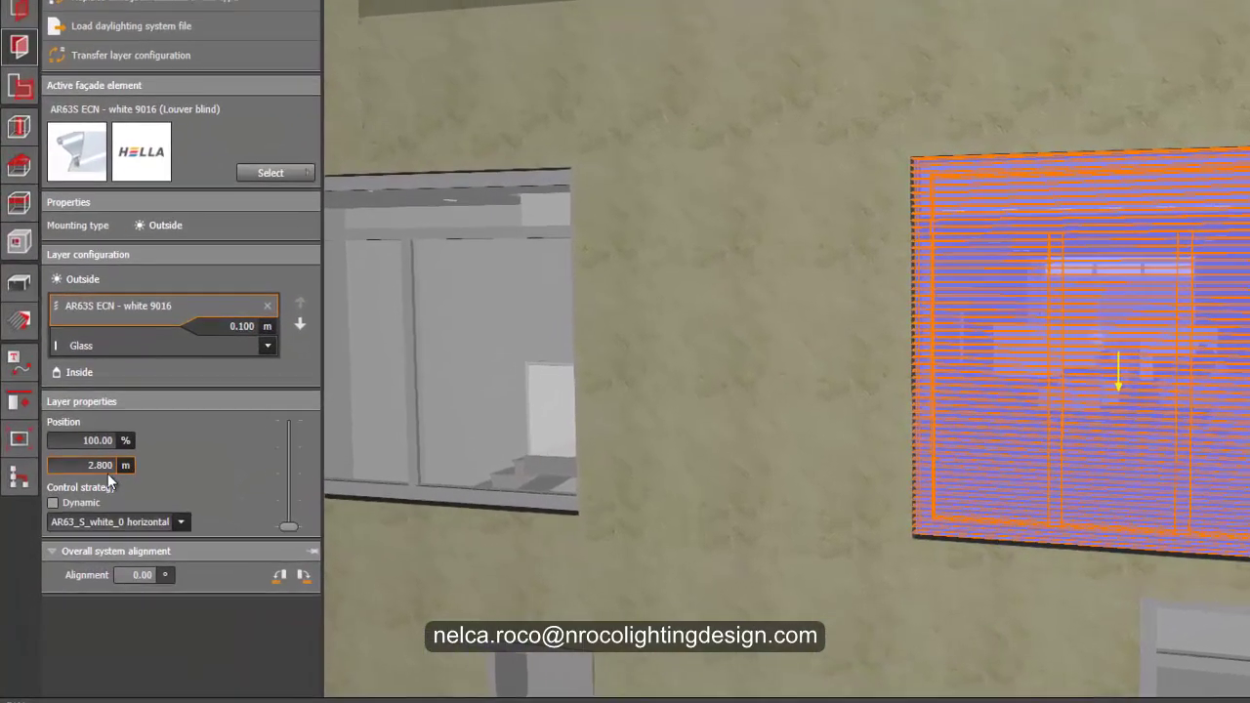
left_click_drag(212, 537, 211, 508)
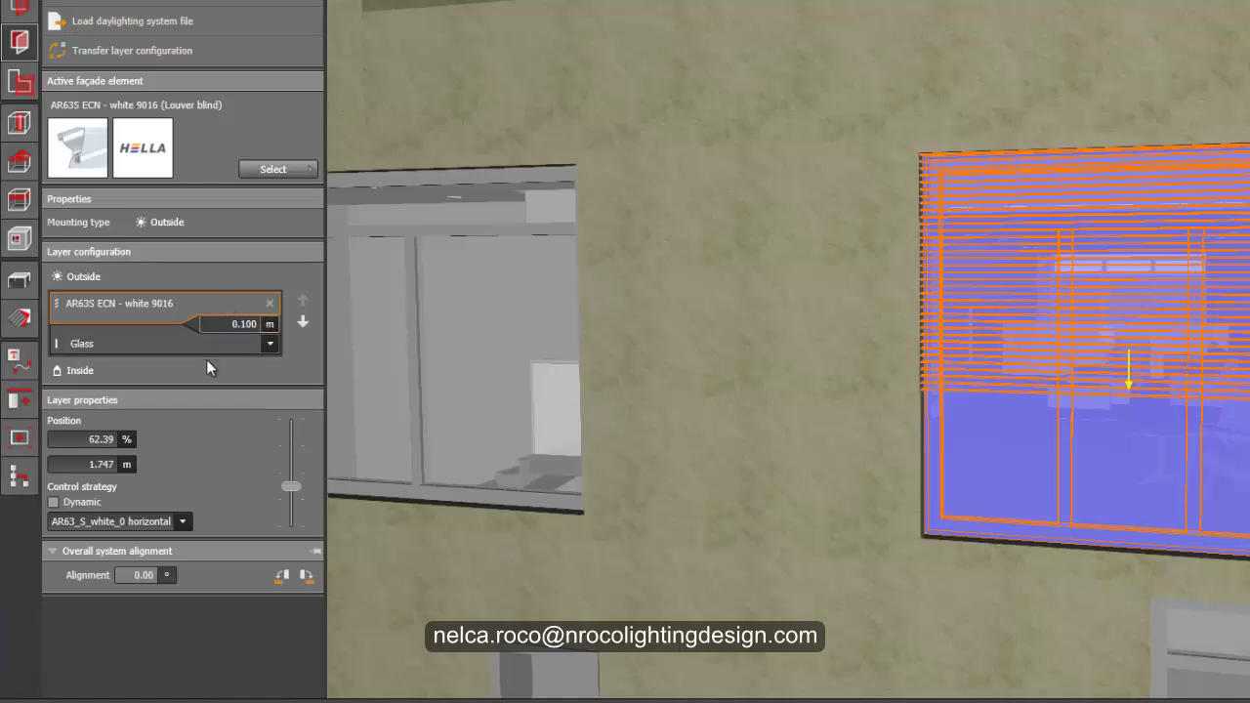
Step: Set the glass layer of the rear window to Double heat insulation glass I
left_click(270, 346)
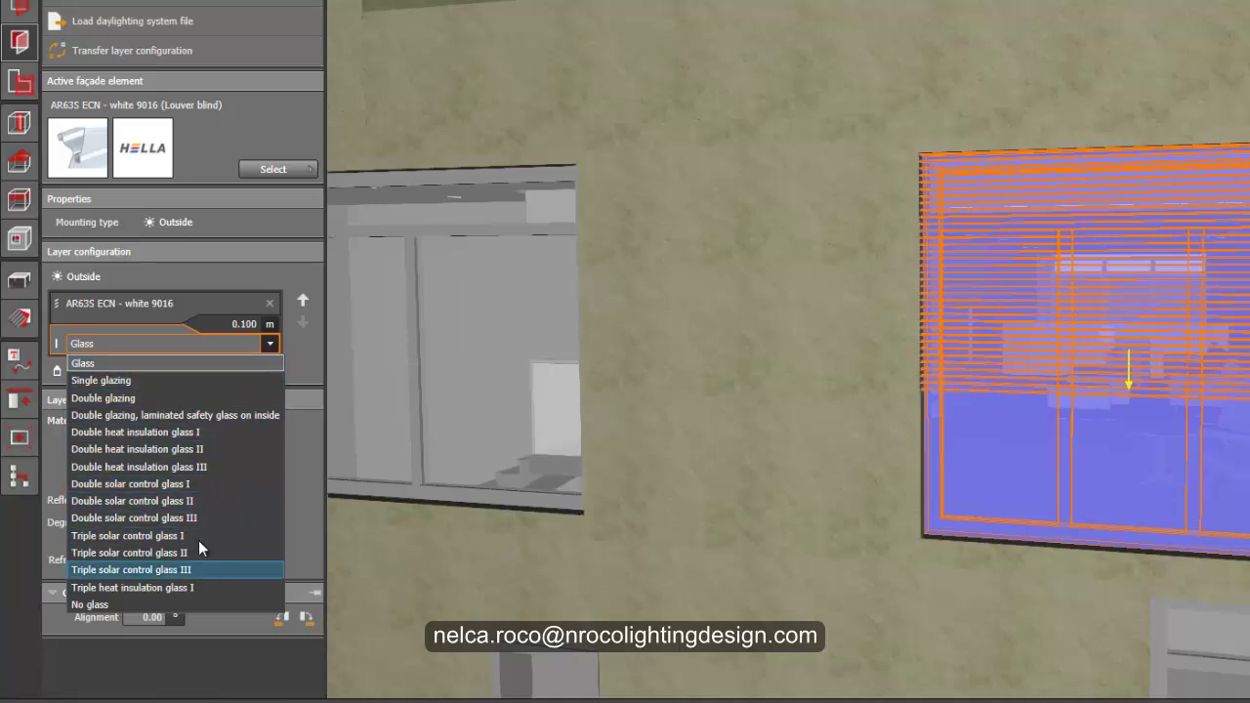
left_click(189, 433)
left_click(267, 345)
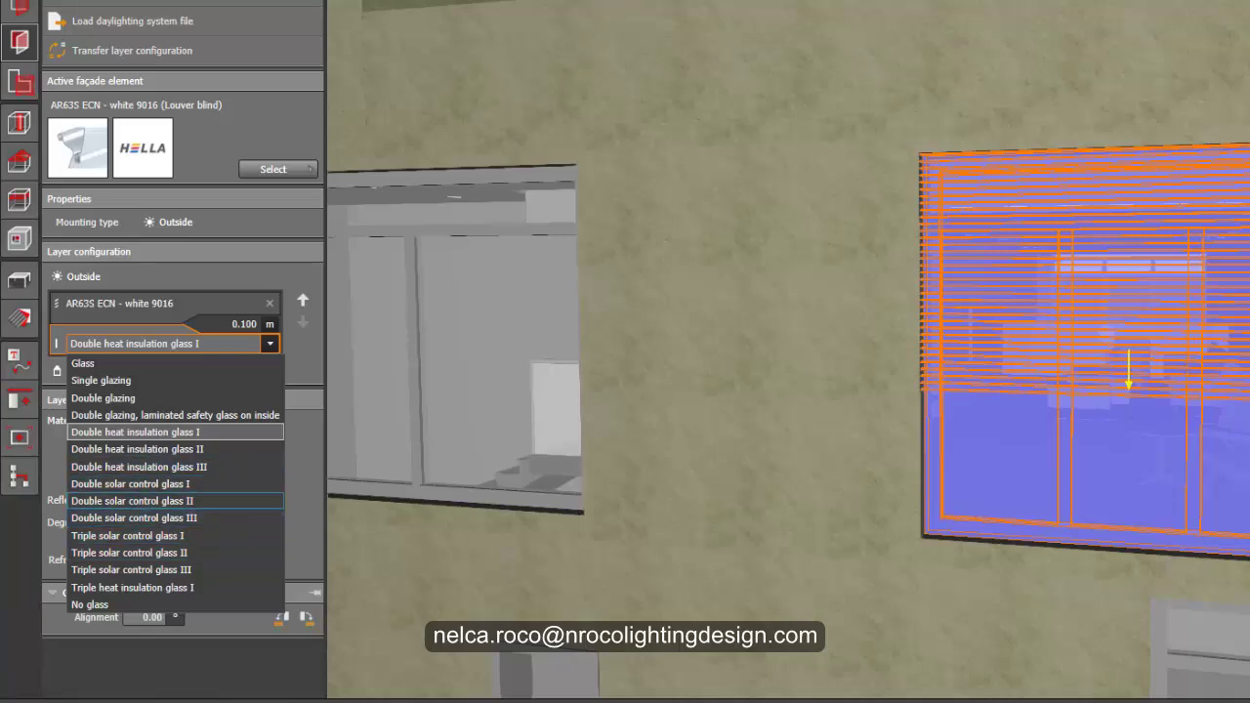
key("Escape")
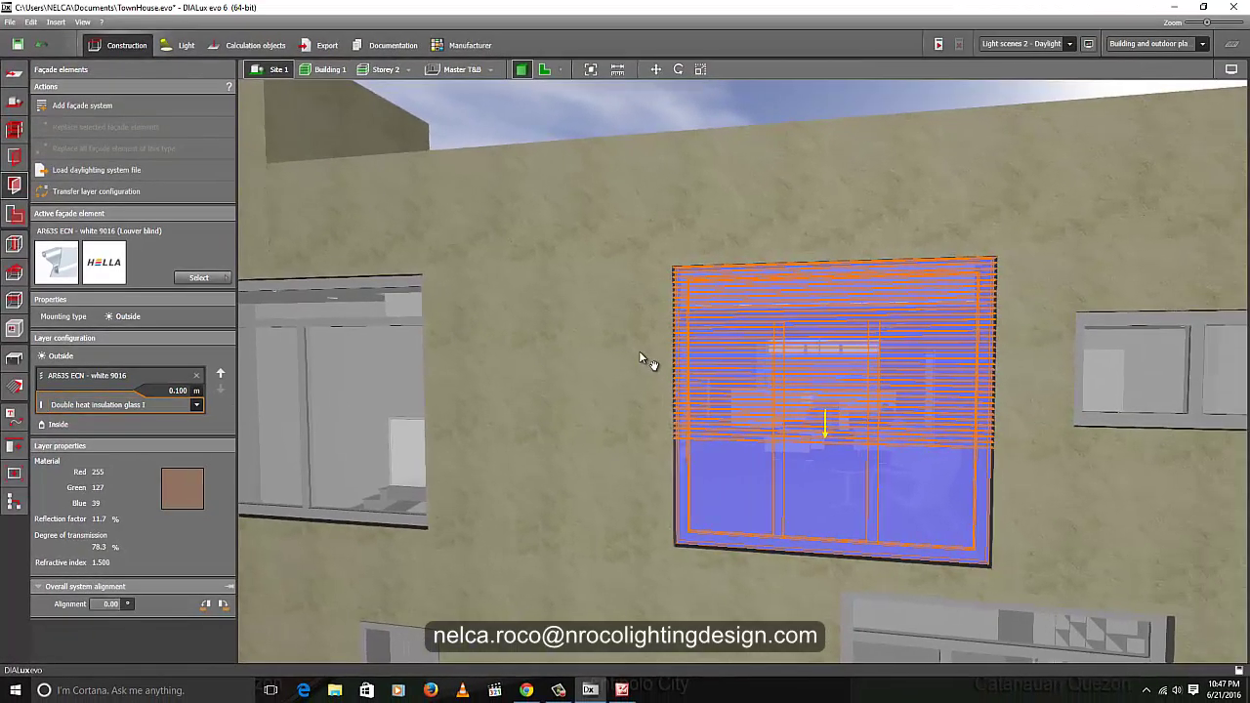
Step: Inspect the building from outside, from the rear façade's blind-fitted window round to the front façade
middle_click_drag(638, 351, 830, 355)
scroll(689, 374, "down", 5)
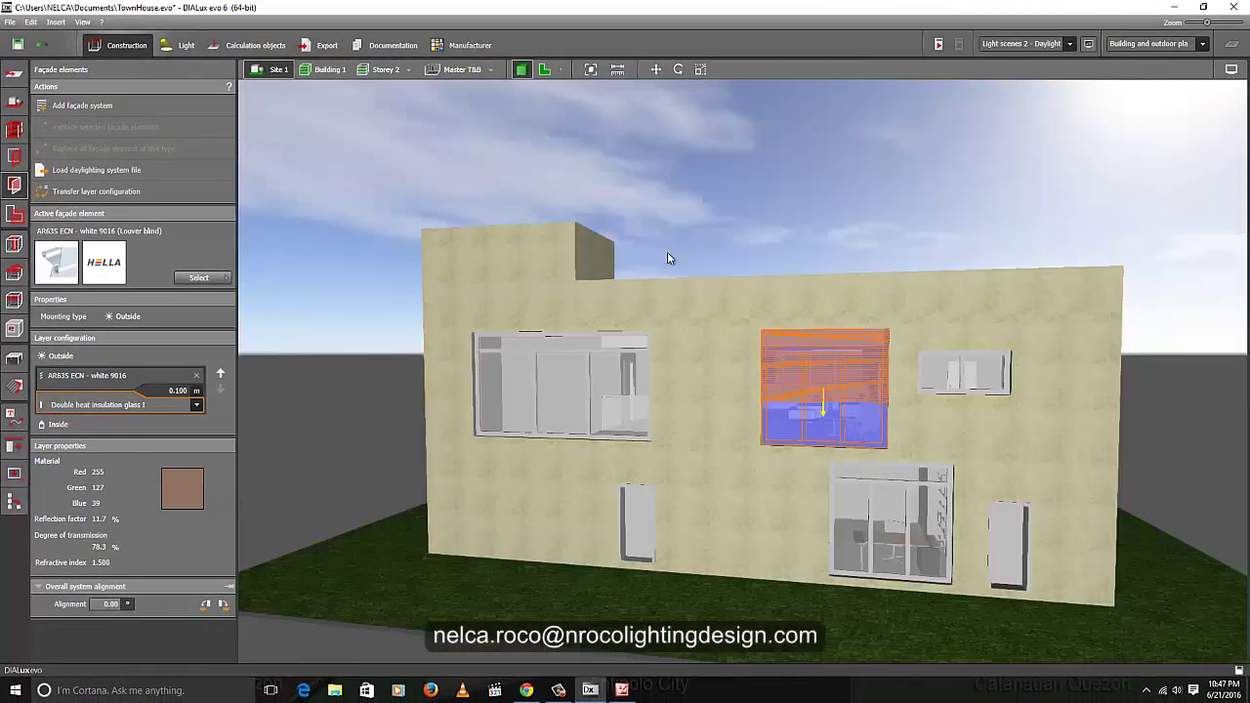
left_click(667, 252)
left_click_drag(613, 118, 578, 139)
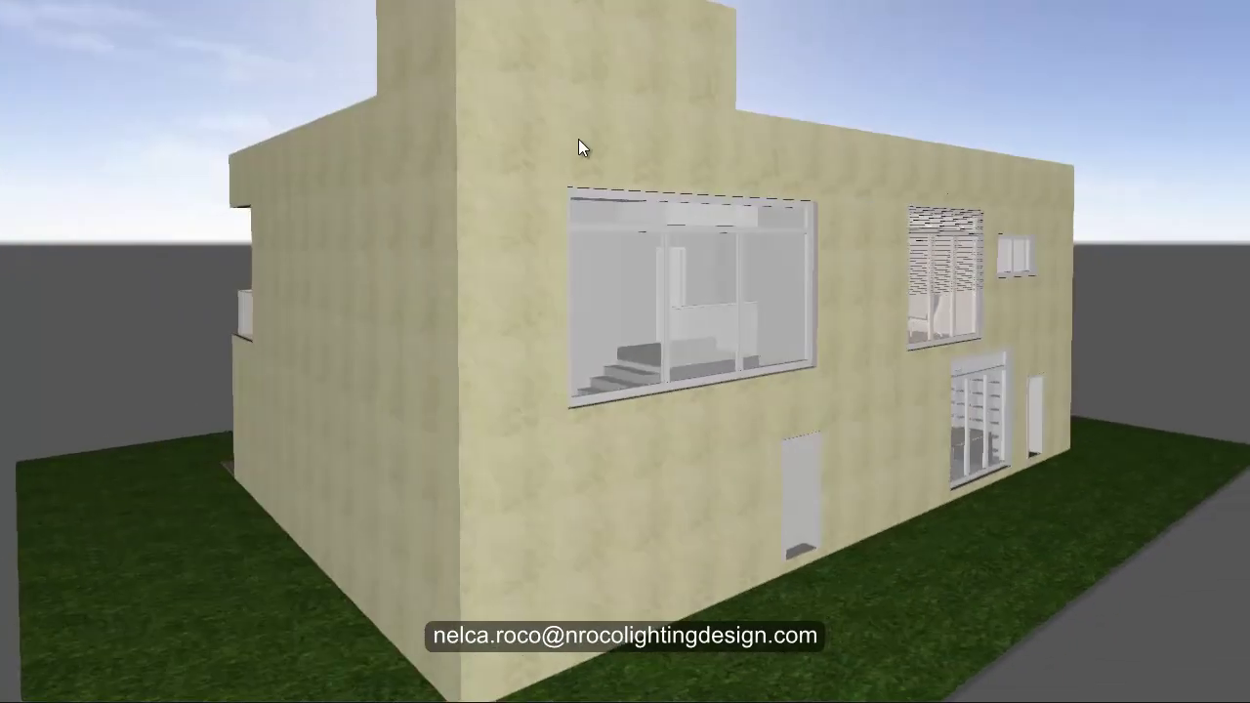
left_click_drag(184, 244, 193, 179)
left_click_drag(176, 127, 78, 168)
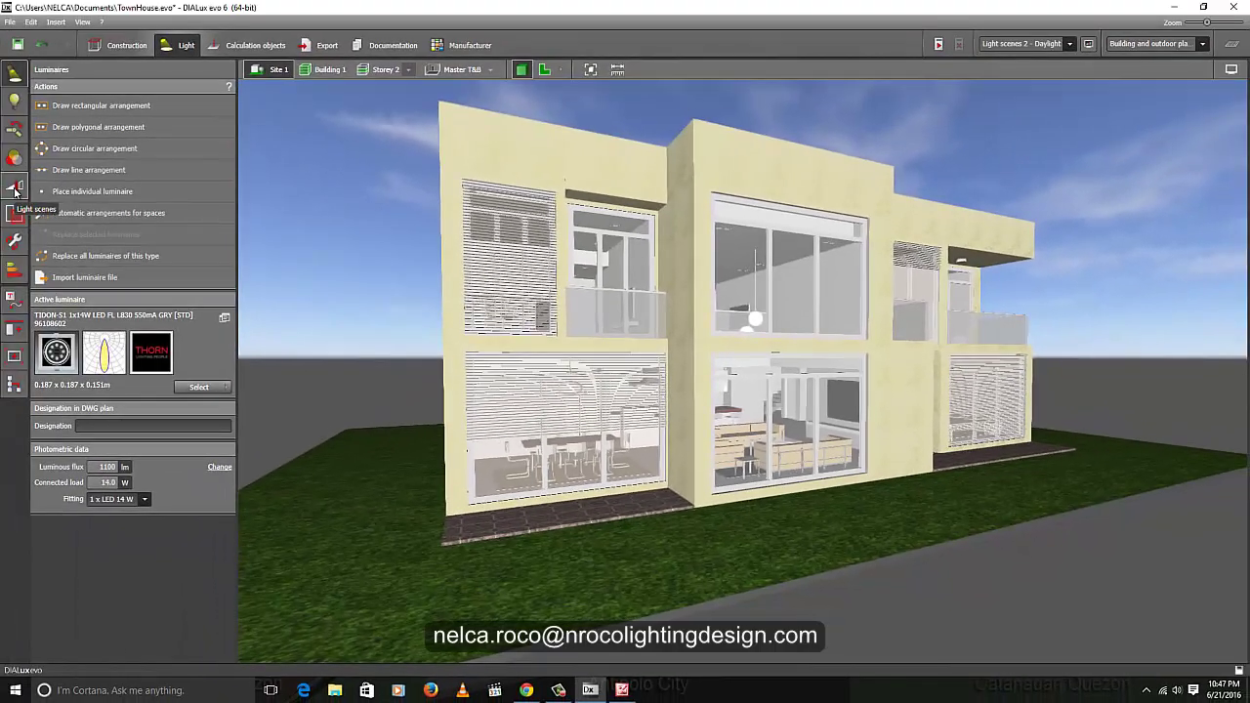
Step: Open the light scene settings and examine the front façade's blinds and glazing from several angles
left_click(14, 191)
right_click_drag(417, 269, 374, 264)
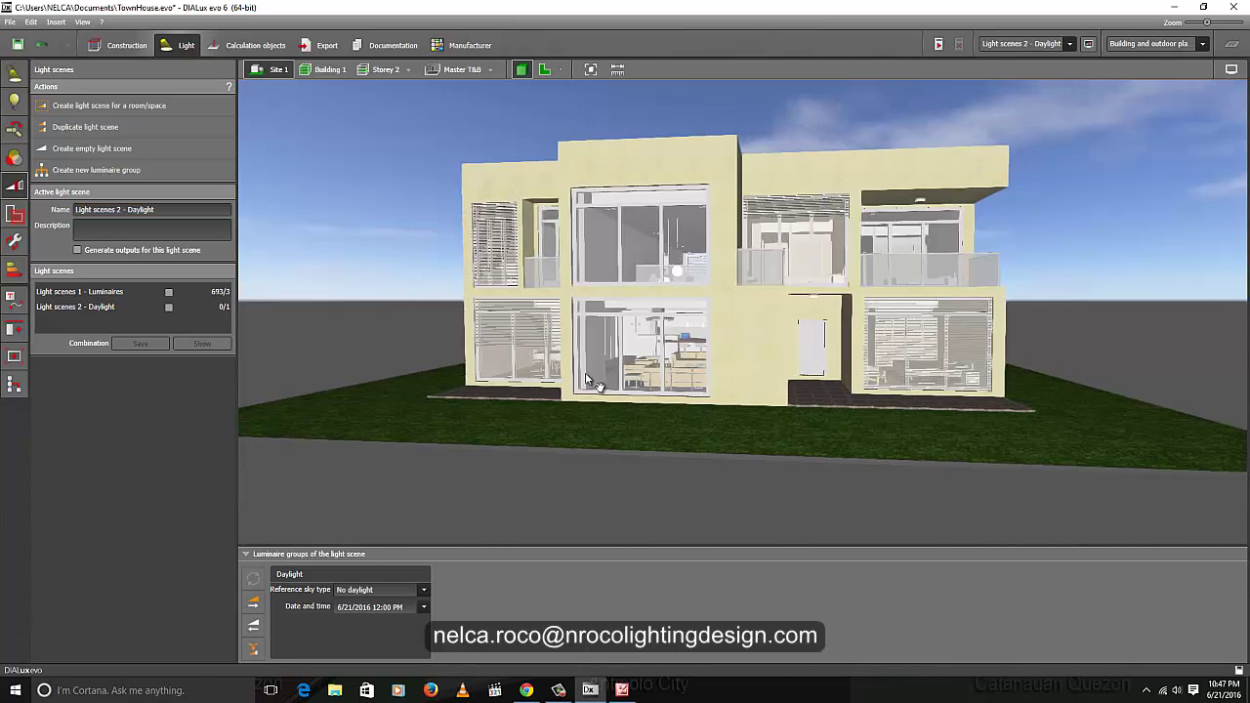
right_click_drag(762, 449, 652, 456)
left_click_drag(653, 453, 525, 425)
scroll(532, 428, "up", 2)
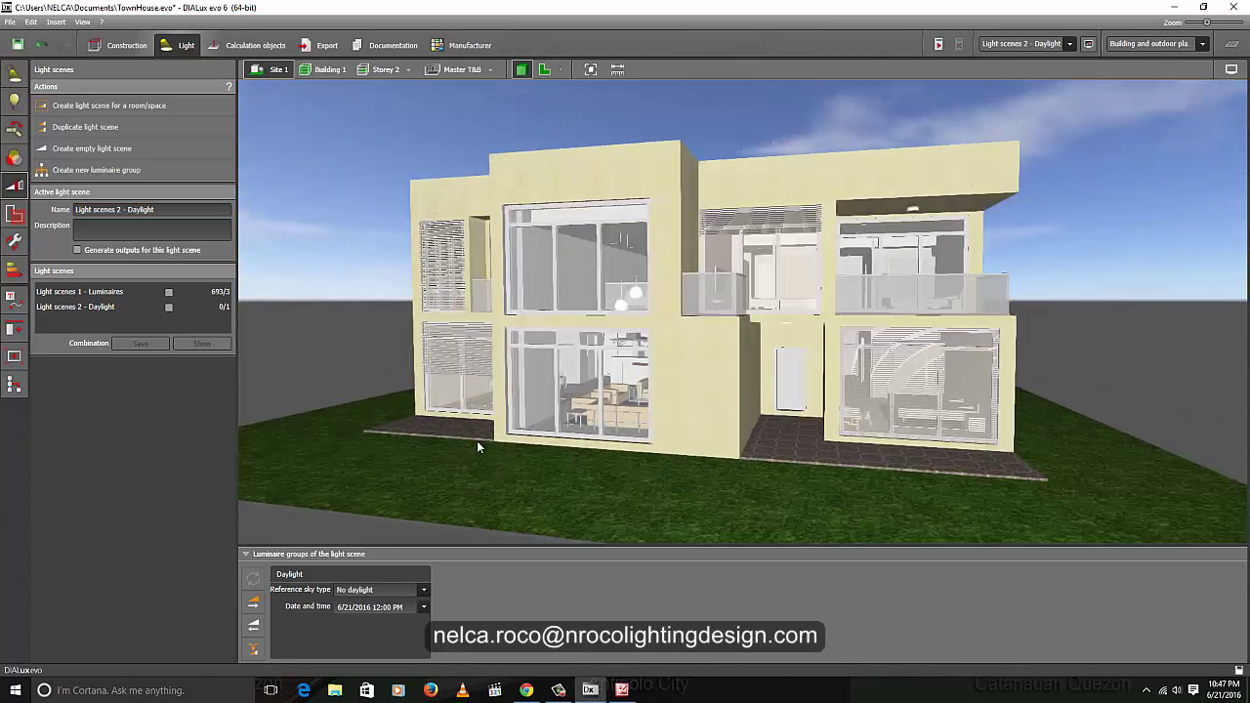
left_click_drag(392, 391, 547, 429)
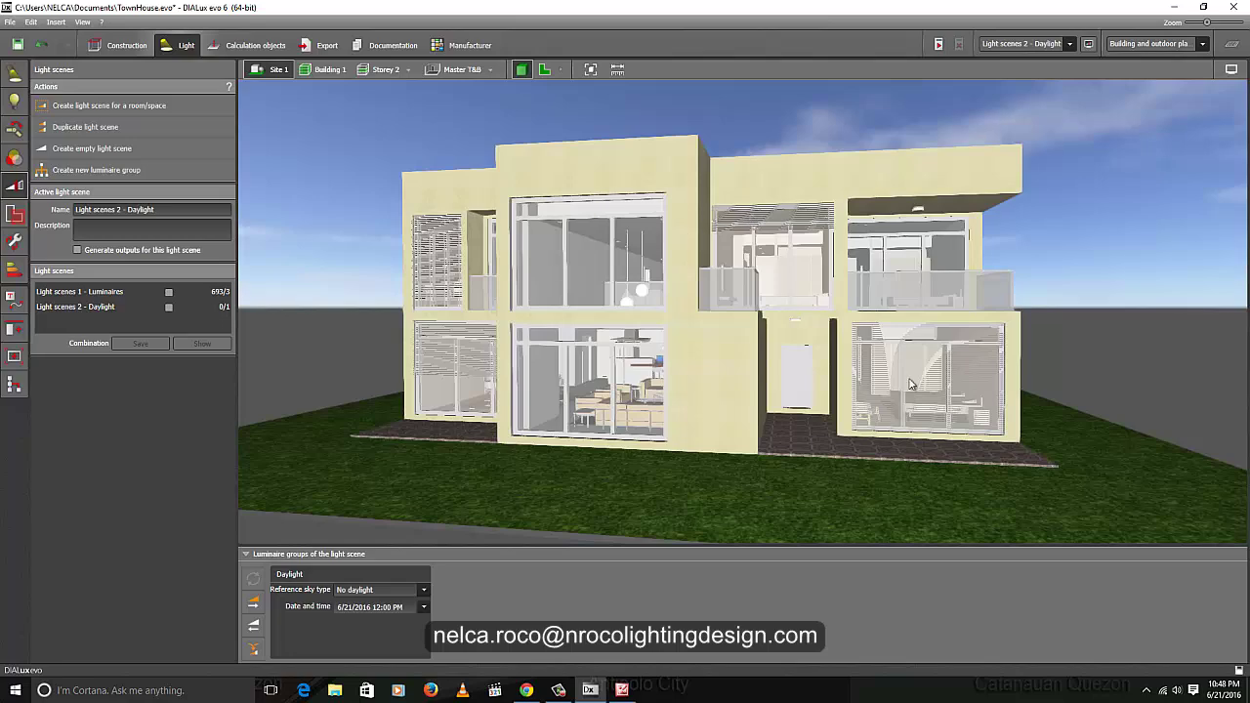
left_click_drag(909, 384, 945, 432)
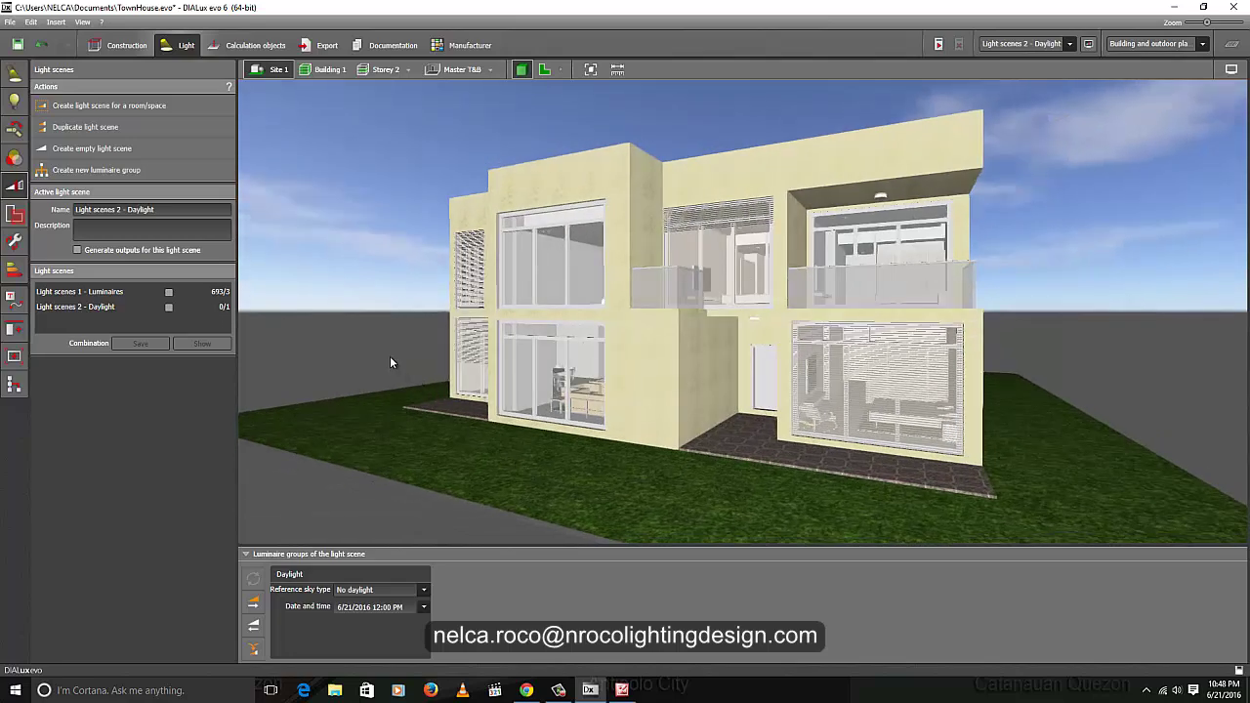
mouse_move(388, 364)
left_mouse_down()
mouse_move(436, 363)
mouse_move(370, 377)
mouse_move(383, 378)
left_mouse_up()
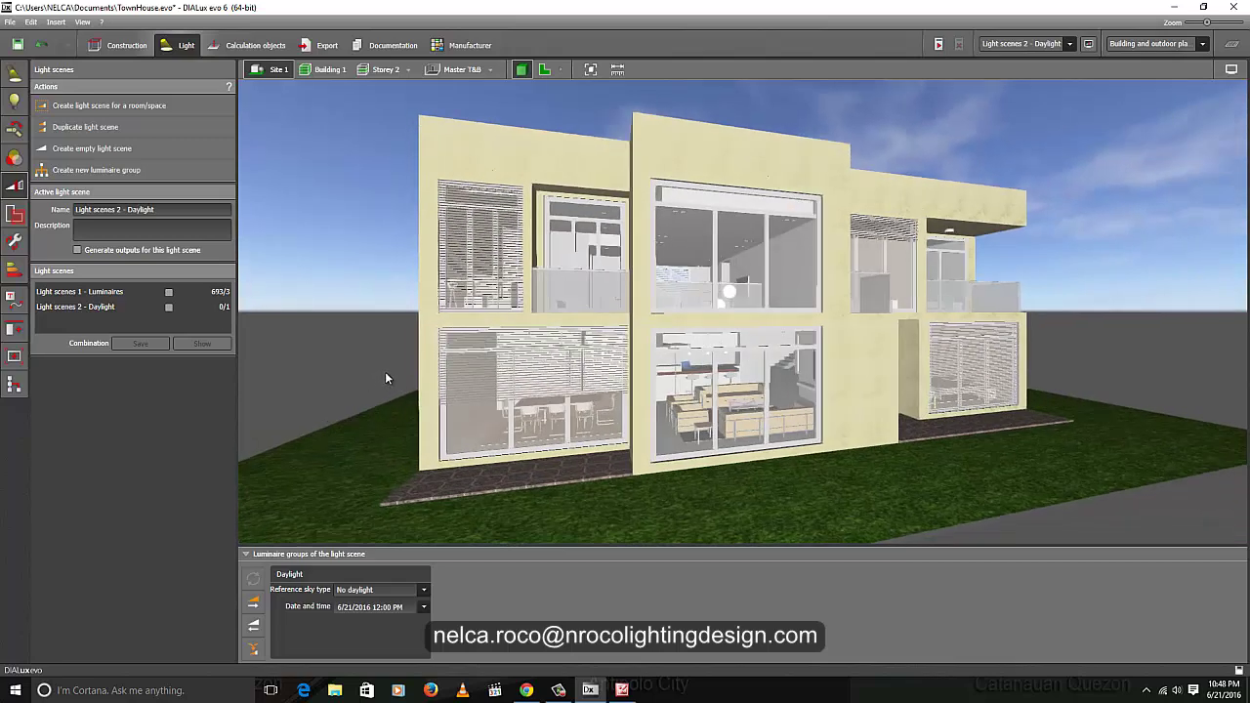
left_click_drag(841, 481, 468, 460)
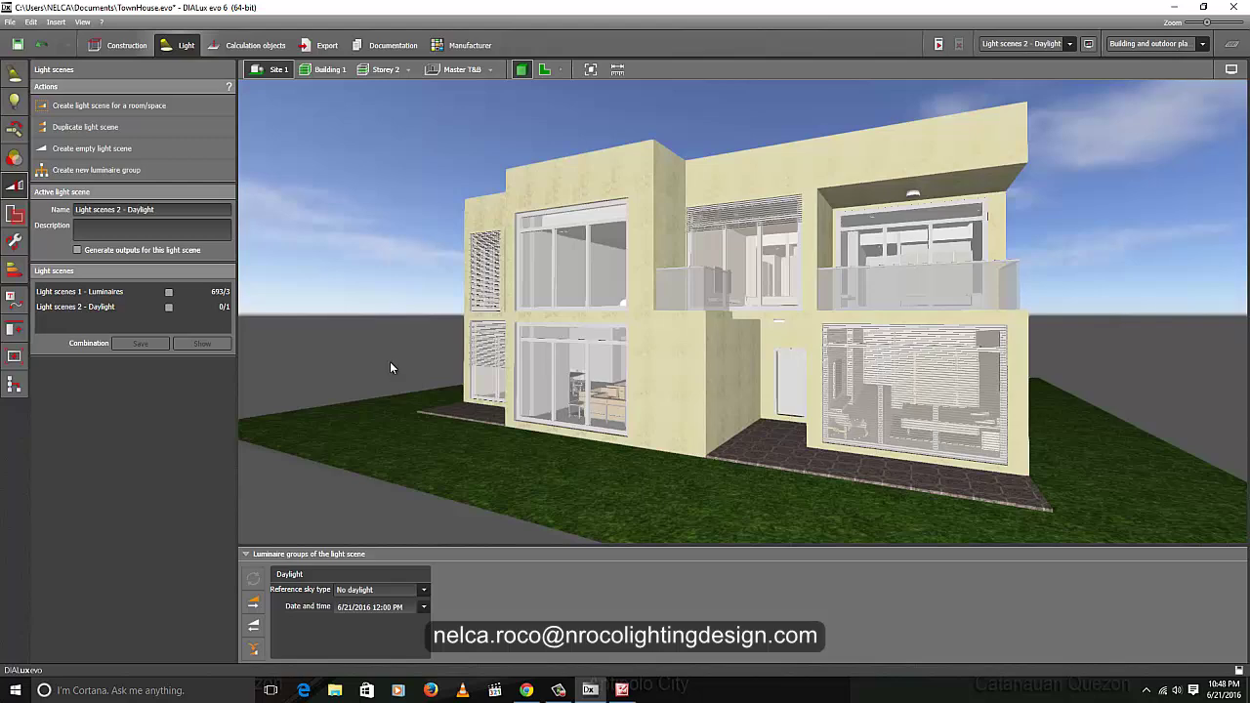
left_click_drag(392, 339, 396, 380)
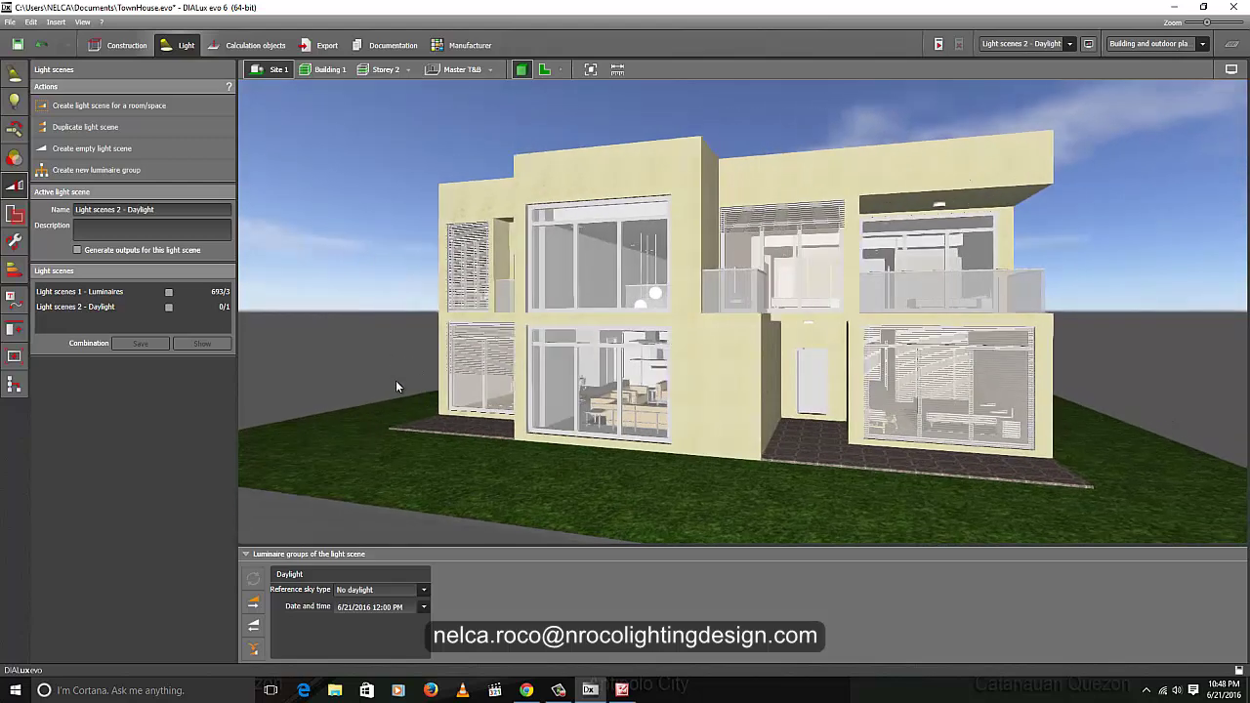
middle_click_drag(339, 351, 339, 348)
left_click_drag(339, 340, 354, 342)
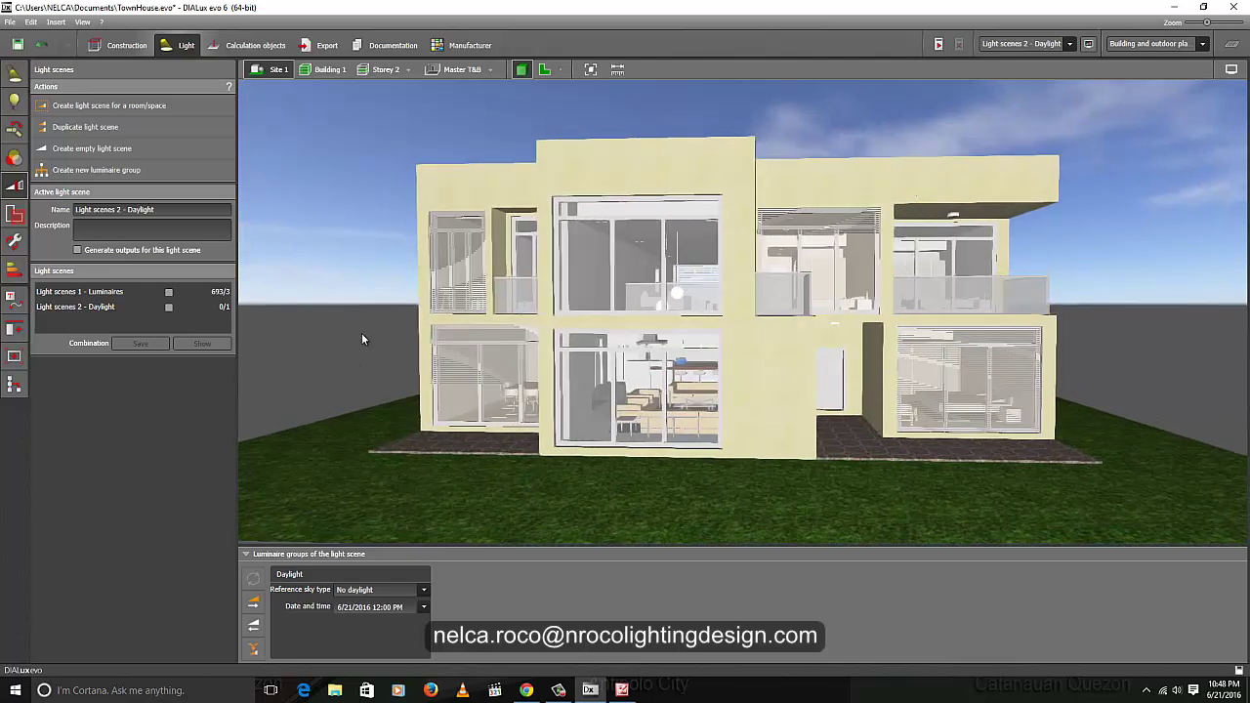
left_click_drag(345, 333, 350, 332)
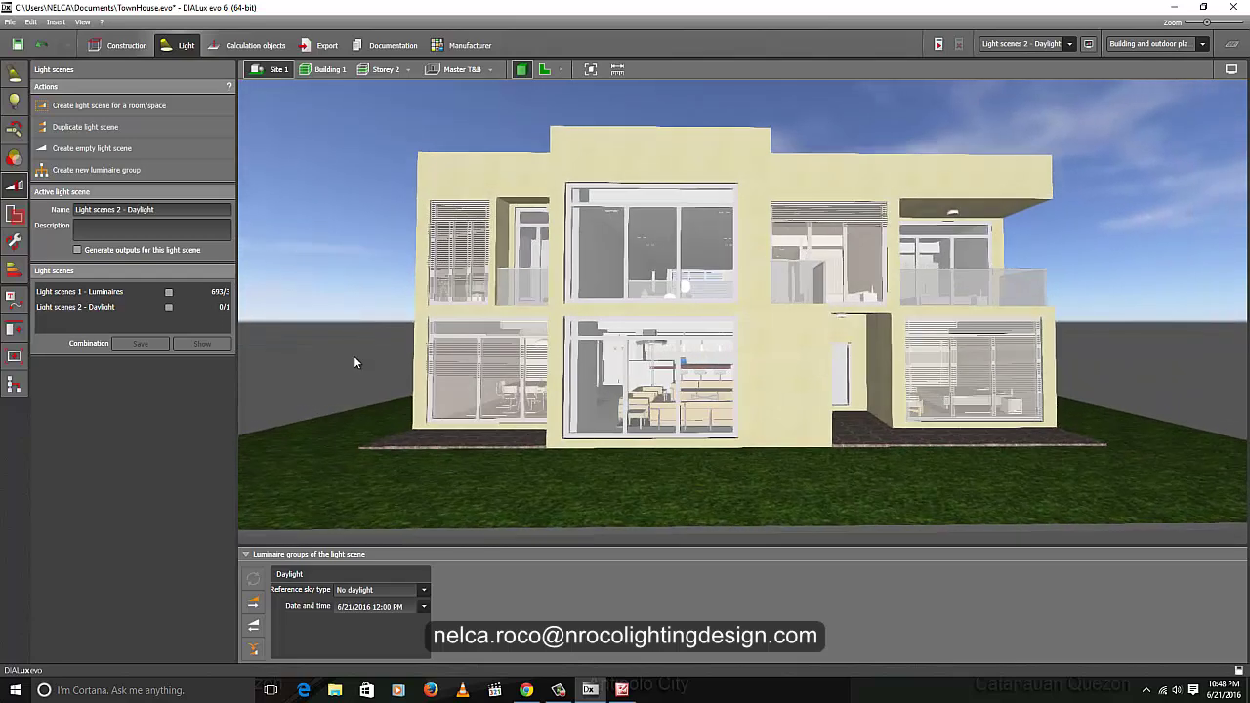
left_click_drag(374, 331, 363, 330)
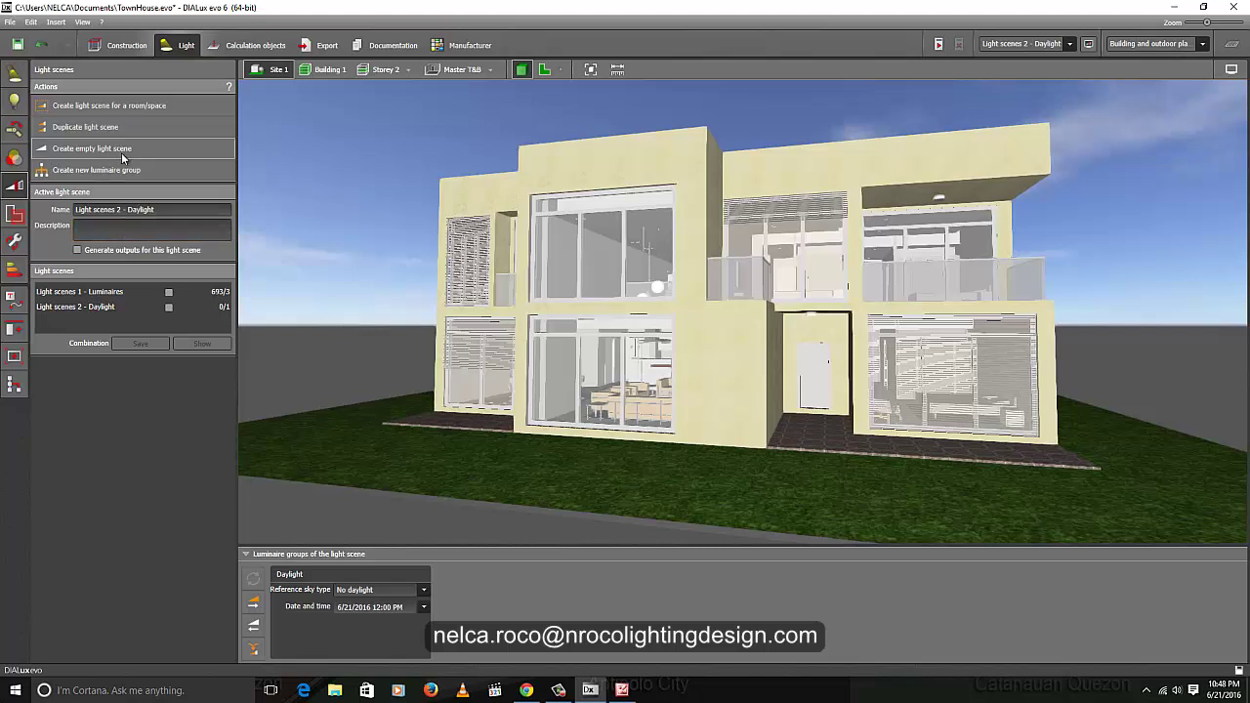
Step: Review the luminaire groups of Light scenes 1 - Luminaires on the whole building and on Storey 1
left_click(64, 293)
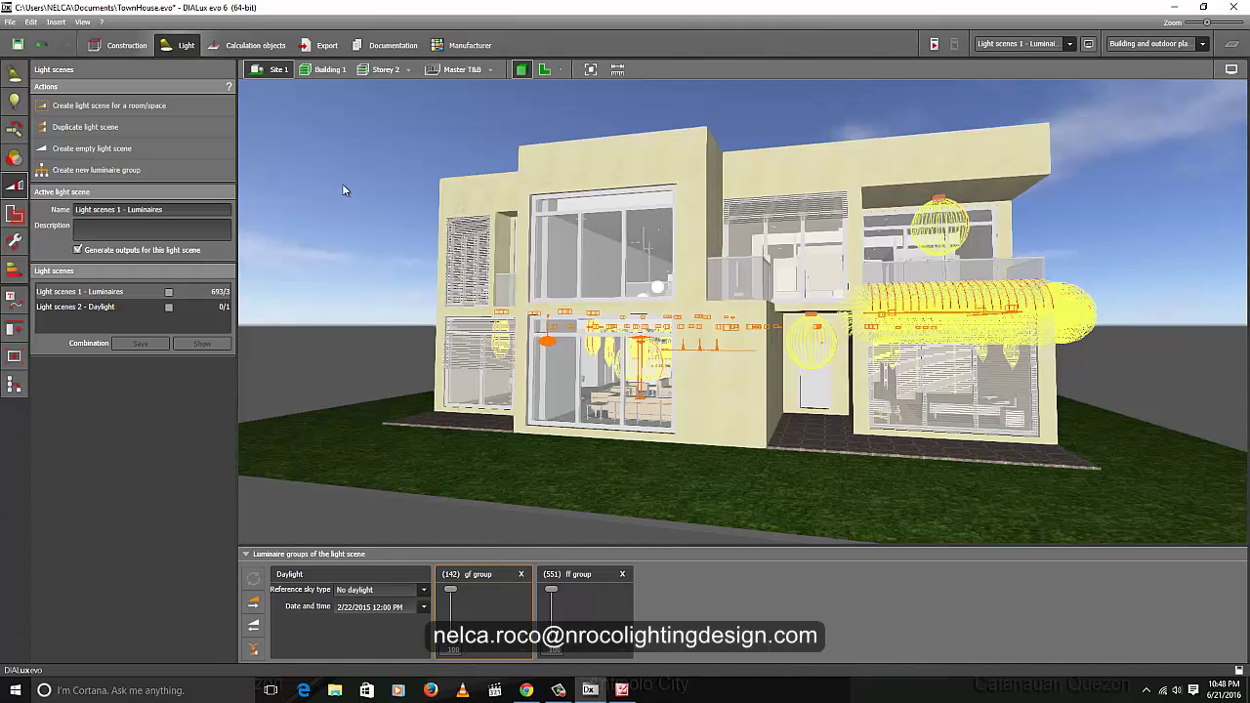
right_click_drag(329, 230, 364, 230)
left_click(409, 70)
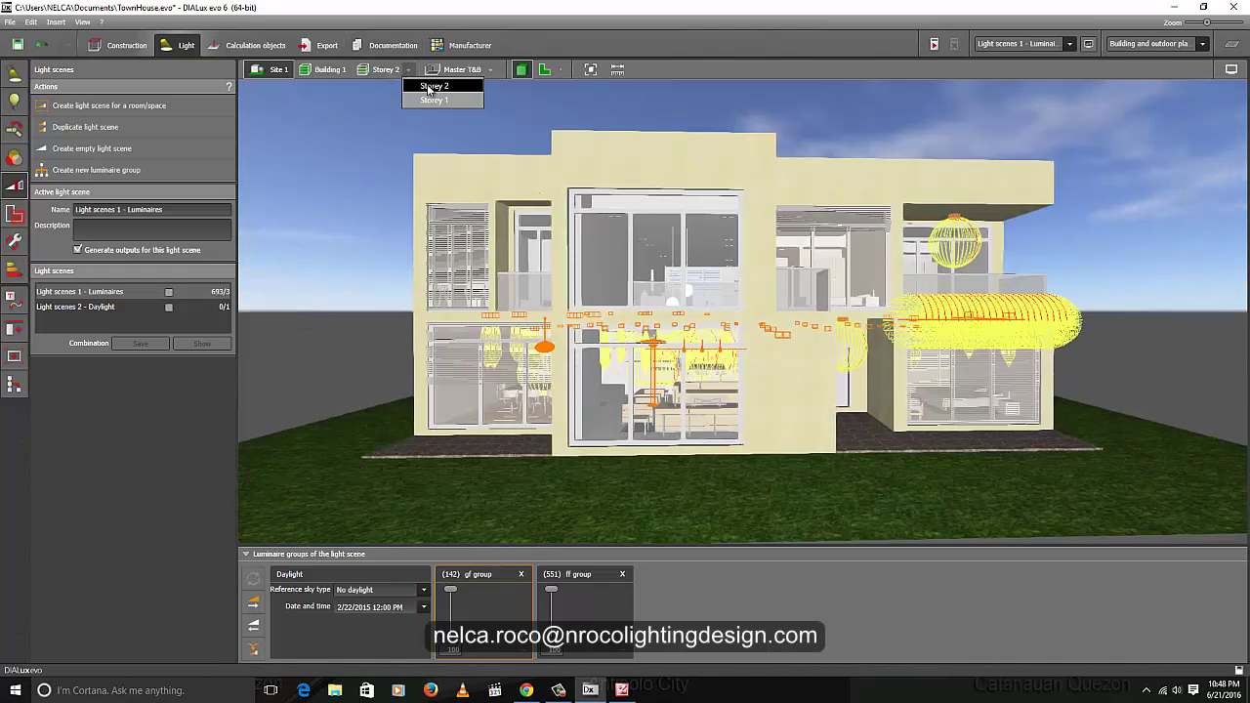
left_click(430, 86)
left_click(404, 73)
left_click(441, 98)
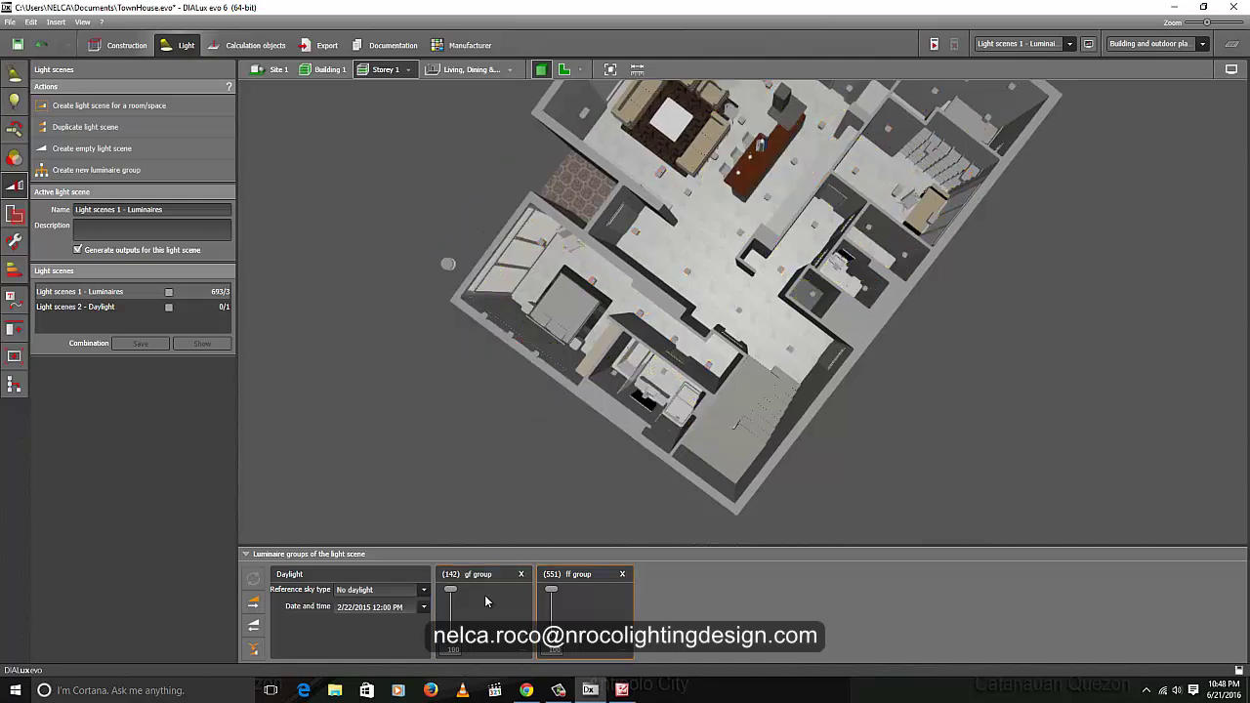
right_click_drag(395, 415, 405, 361)
left_click_drag(418, 353, 517, 525)
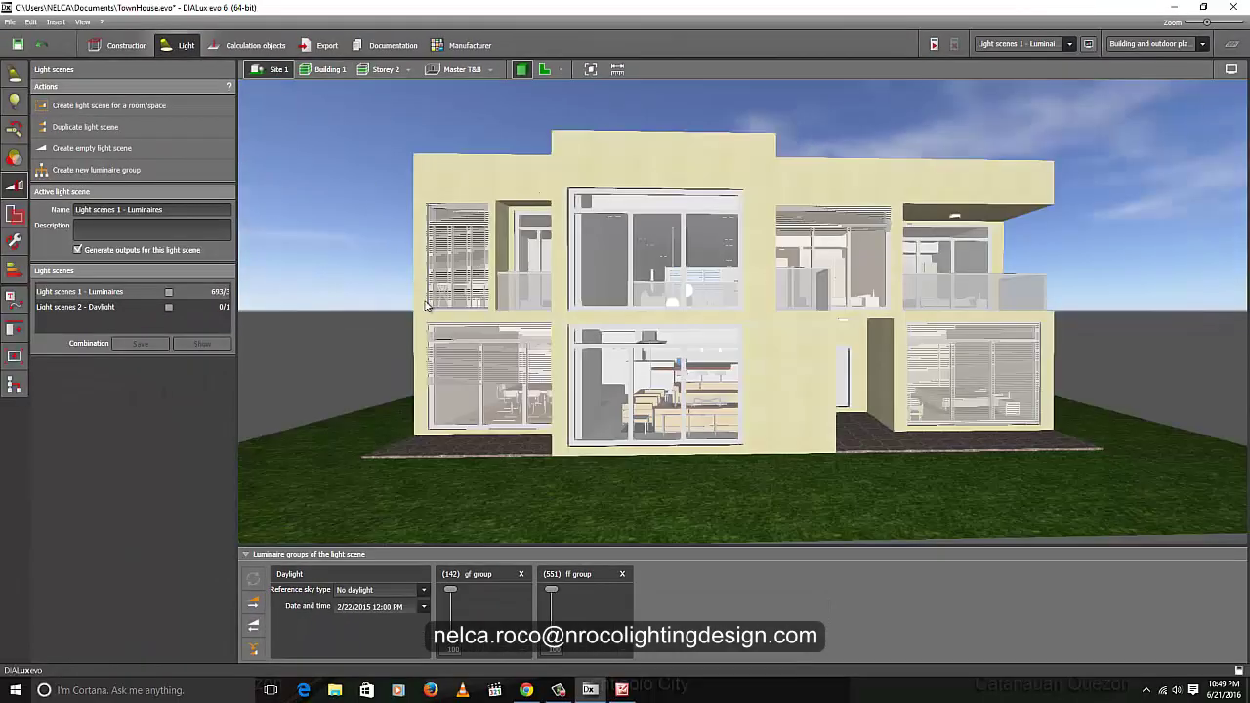
Step: Select and check Light scenes 2 - Daylight in the scene list and enable generating outputs for it
left_click_drag(371, 297, 191, 303)
left_click(77, 308)
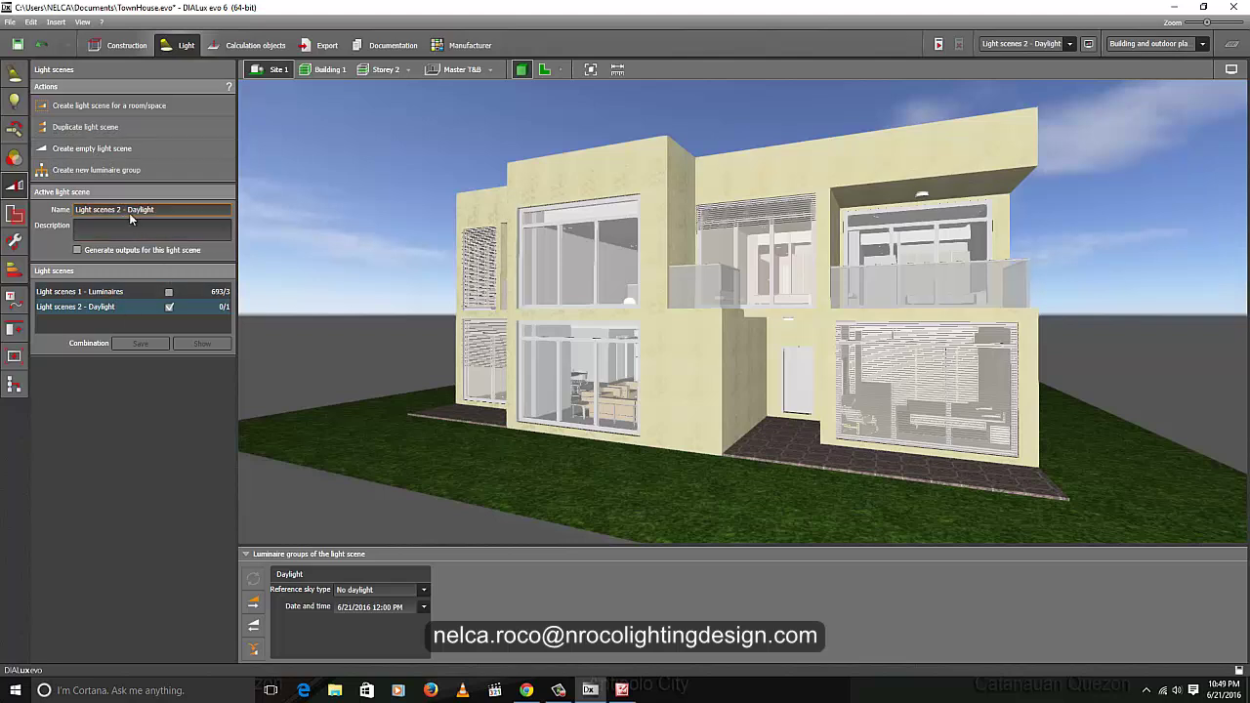
left_click(79, 251)
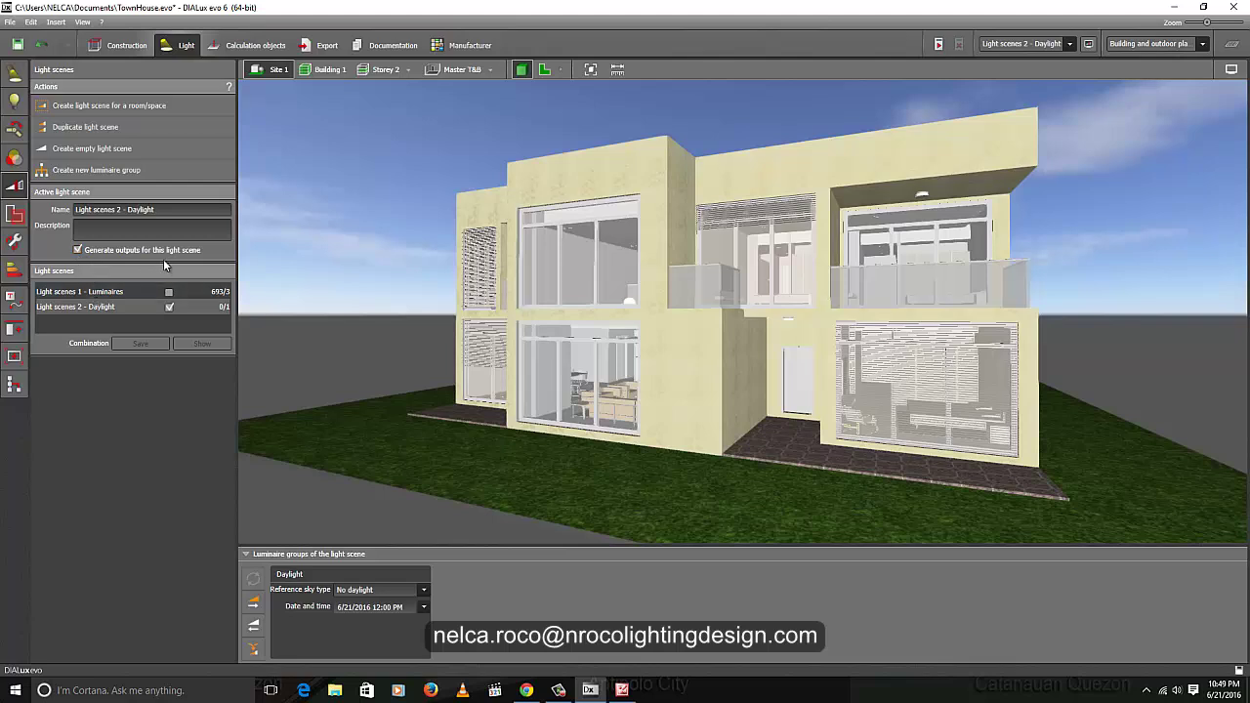
Step: Open Storey 1 and display the working planes of its rooms
left_click_drag(347, 233, 353, 266)
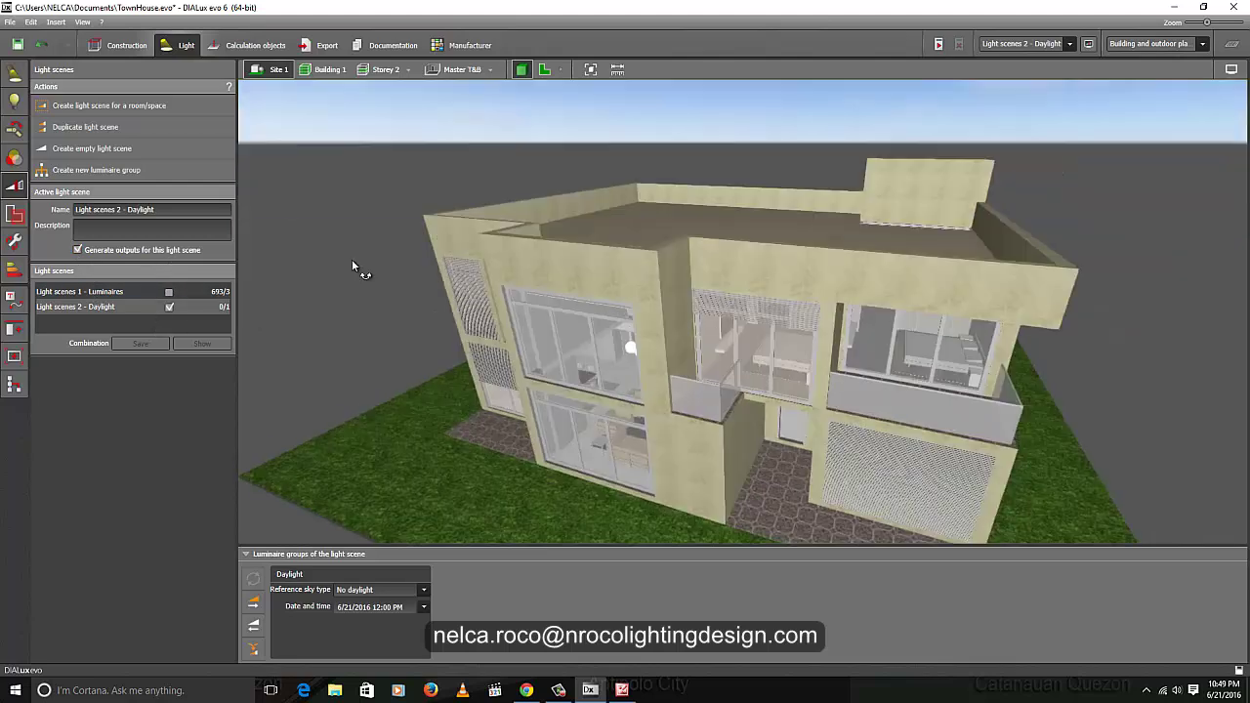
left_click(408, 70)
left_click(430, 101)
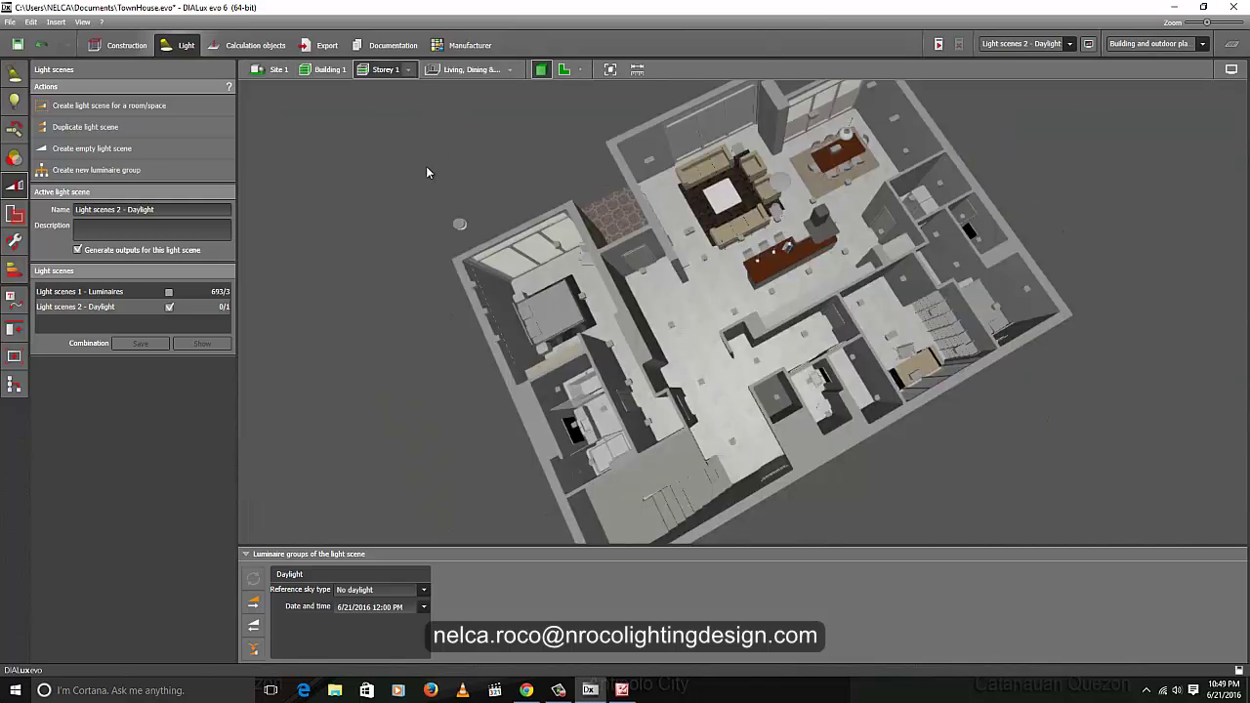
left_click_drag(426, 166, 365, 159)
scroll(366, 256, "up", 4)
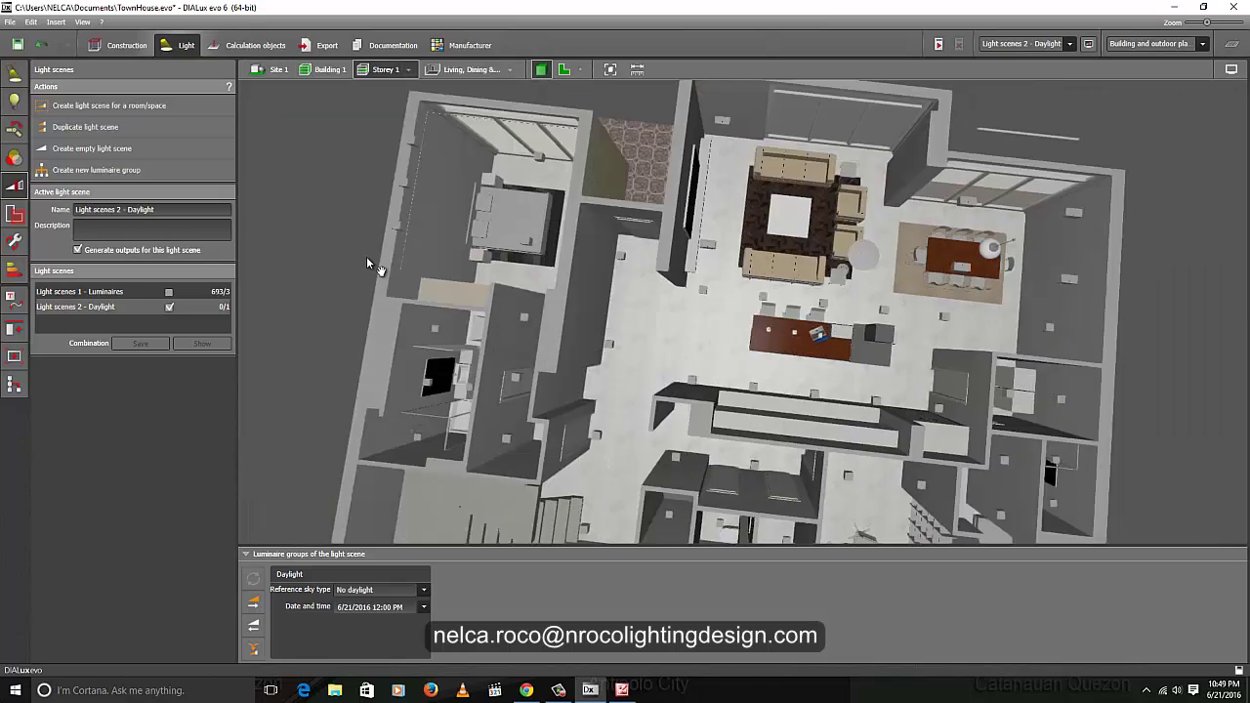
scroll(367, 254, "down", 5)
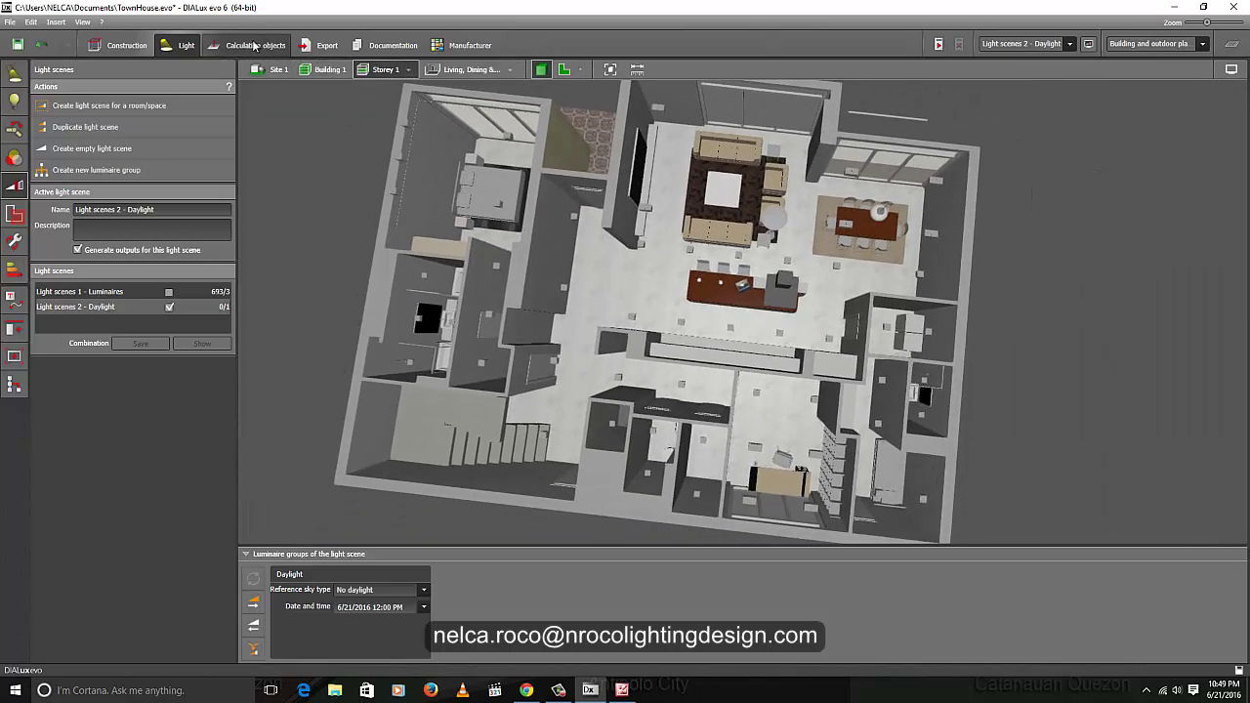
left_click(251, 45)
middle_click_drag(384, 160, 482, 164)
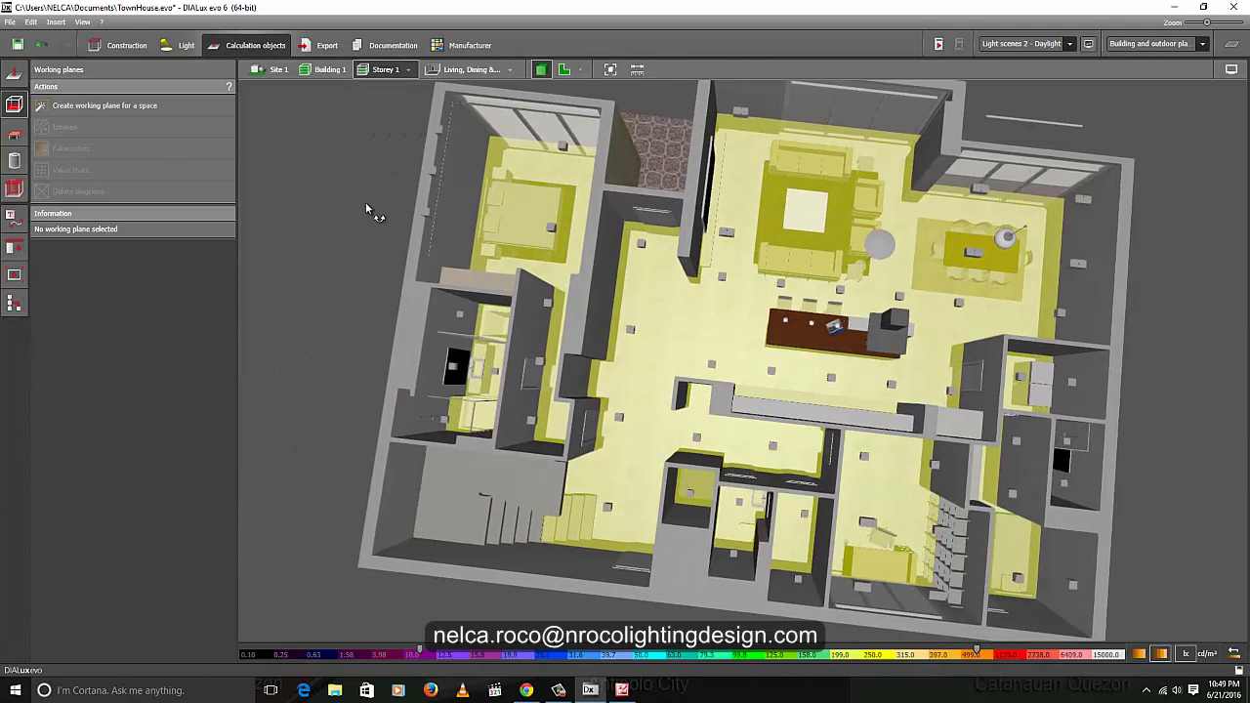
left_click_drag(365, 203, 377, 181)
middle_click_drag(396, 245, 533, 227)
scroll(661, 244, "up", 3)
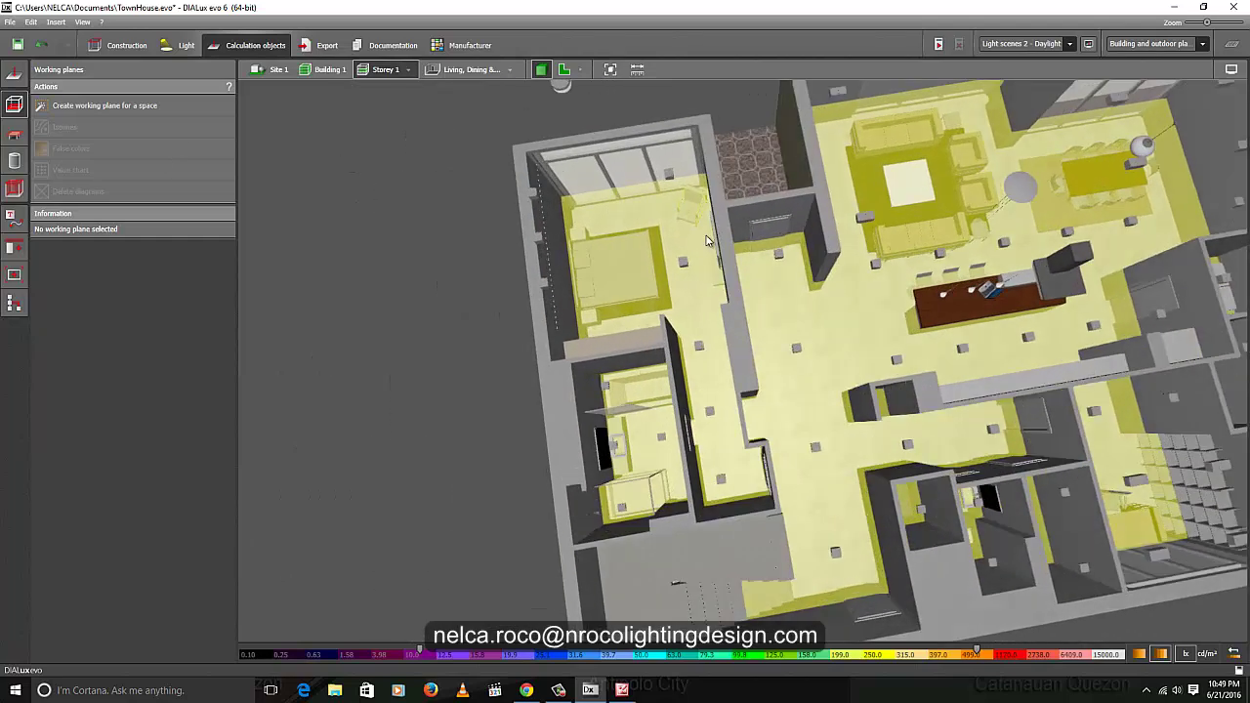
Step: Select the bedroom's working plane on Storey 1 and set its height to 0 m
left_click(657, 366)
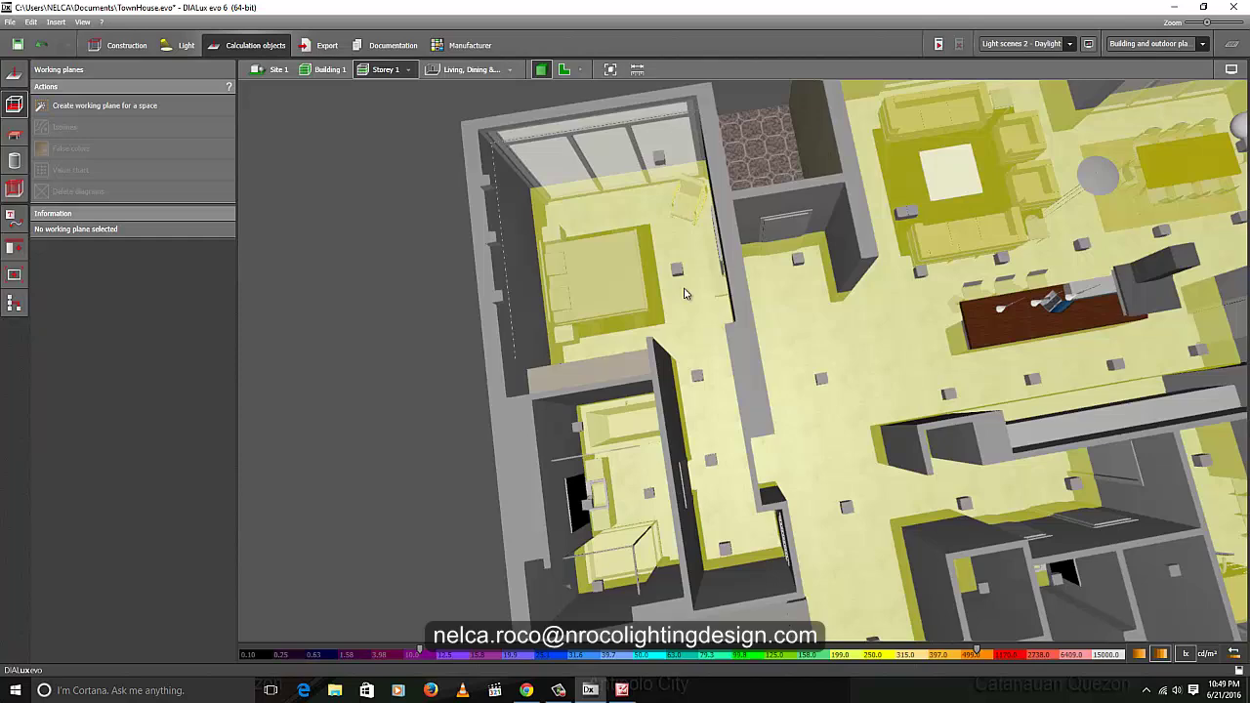
left_click(613, 255)
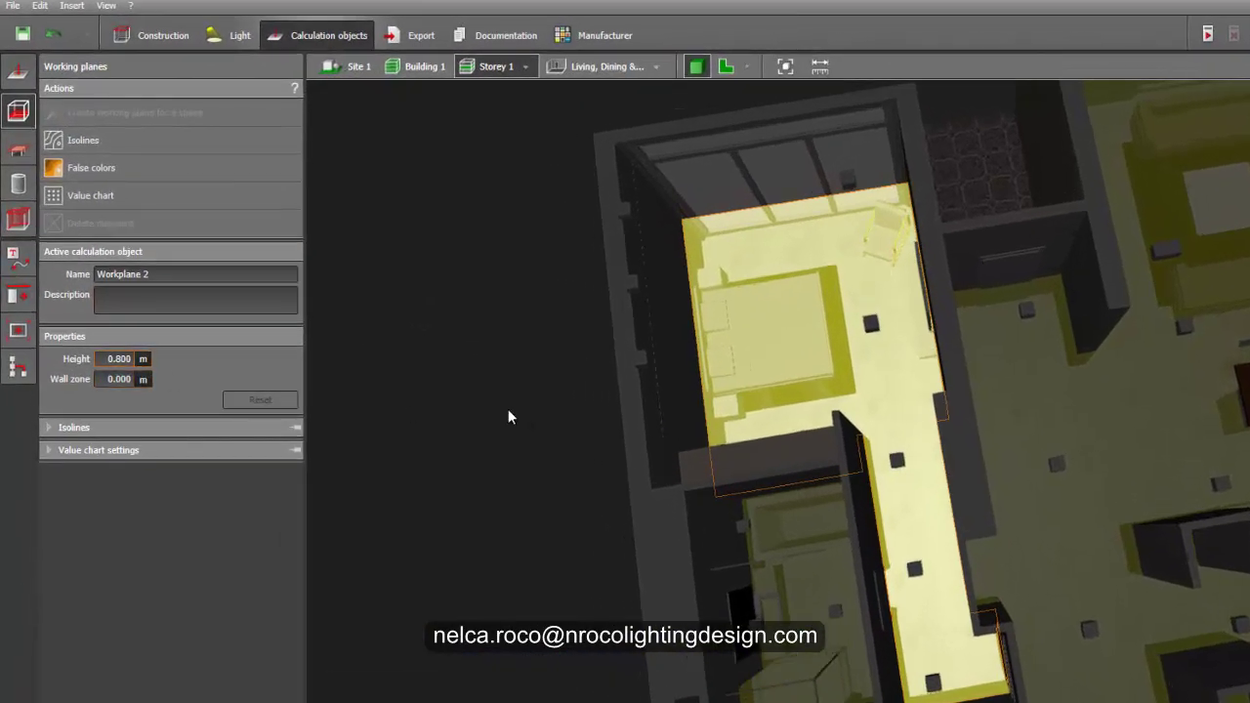
left_click_drag(395, 342, 342, 307)
left_click_drag(442, 365, 426, 373)
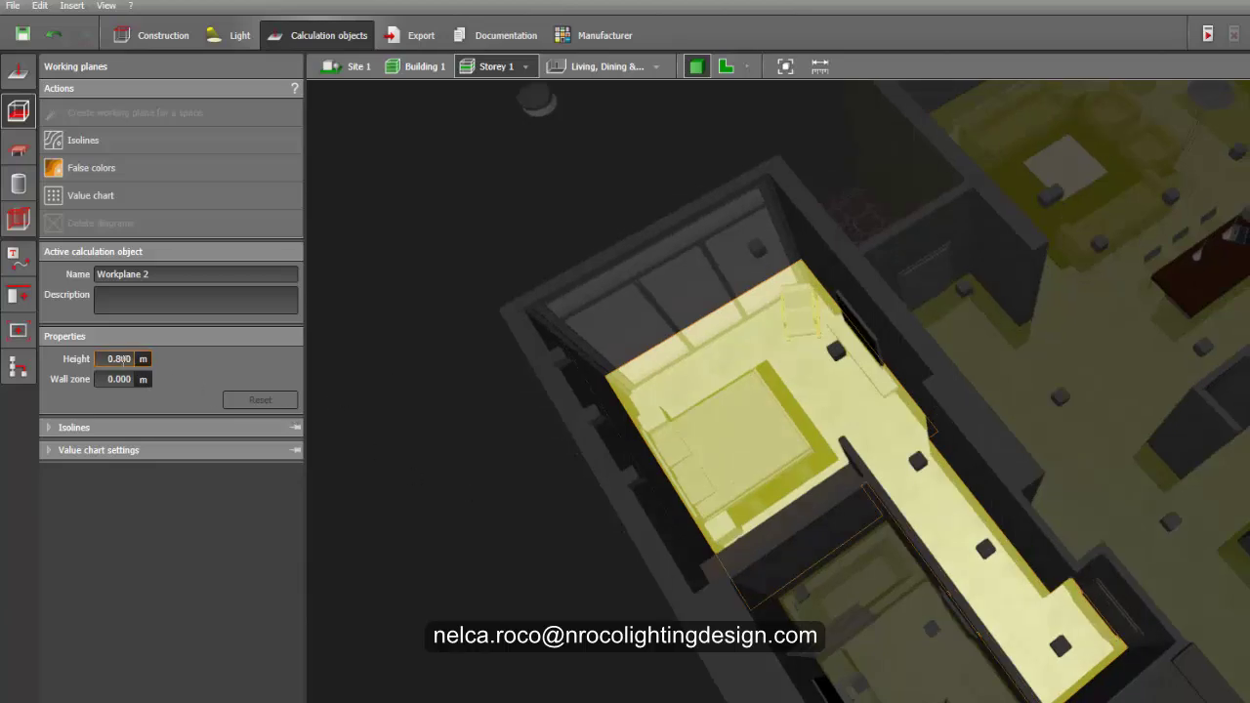
left_click_drag(422, 537, 590, 468)
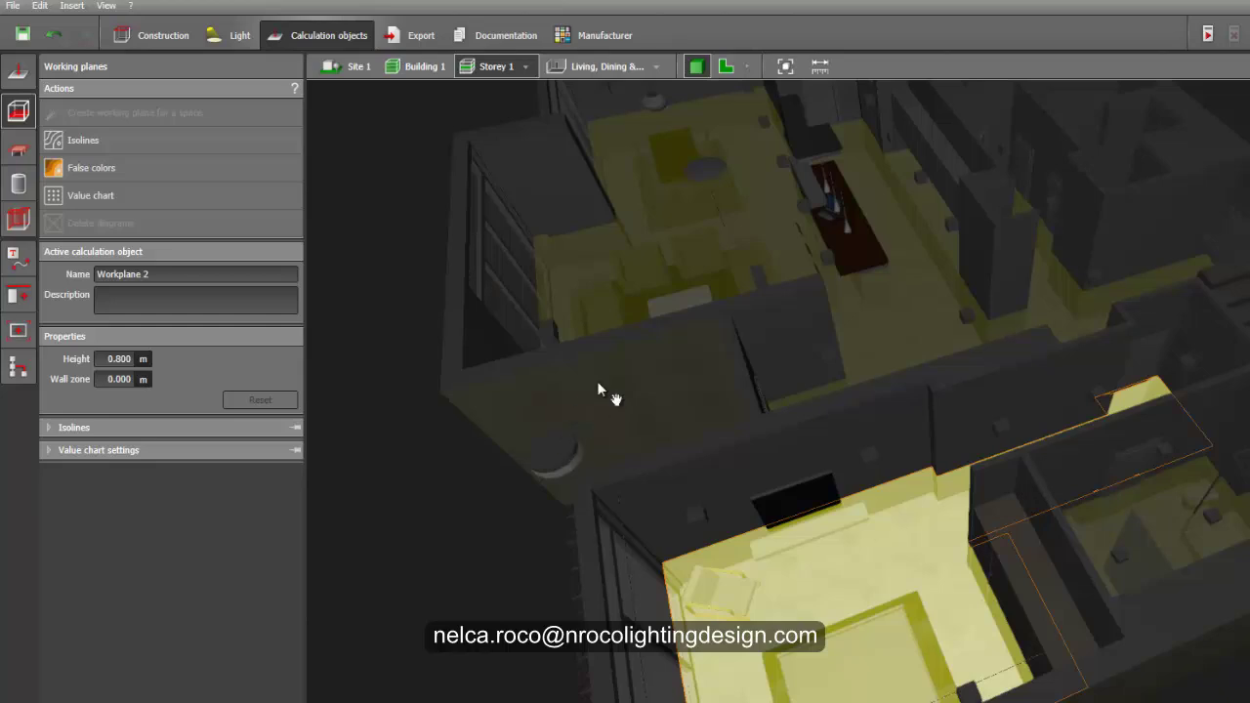
left_click_drag(599, 389, 488, 464)
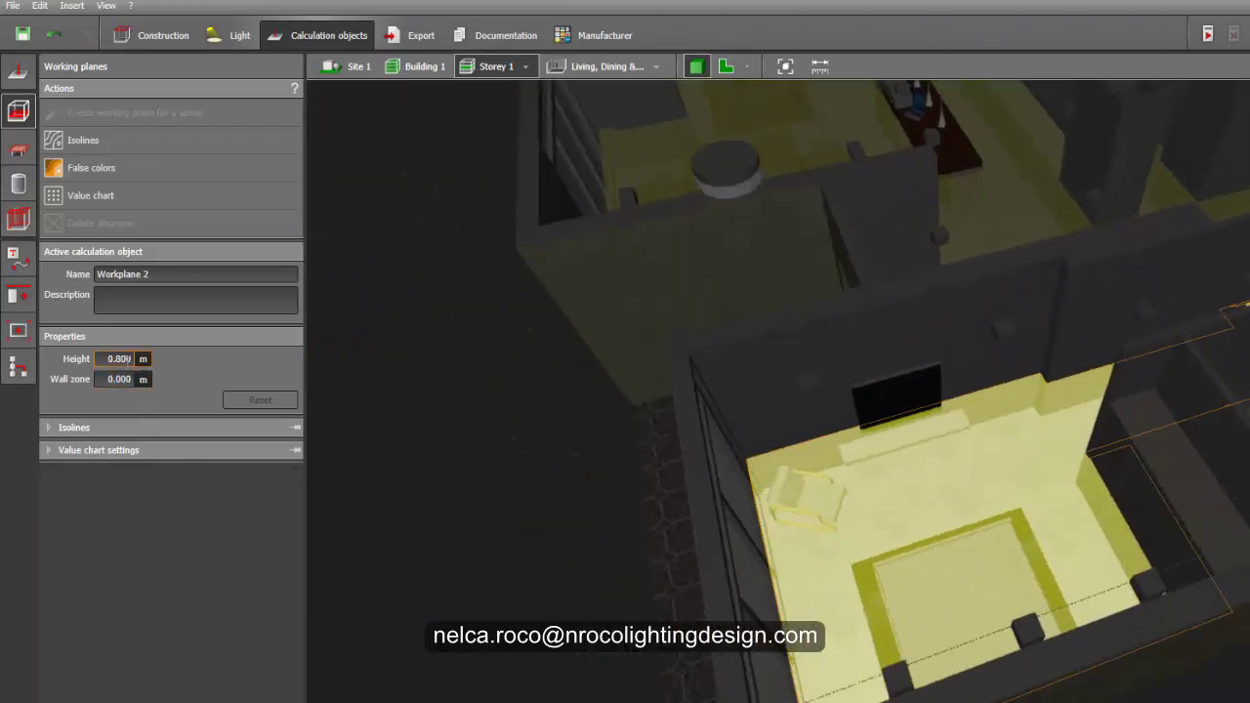
type("0")
key("Return")
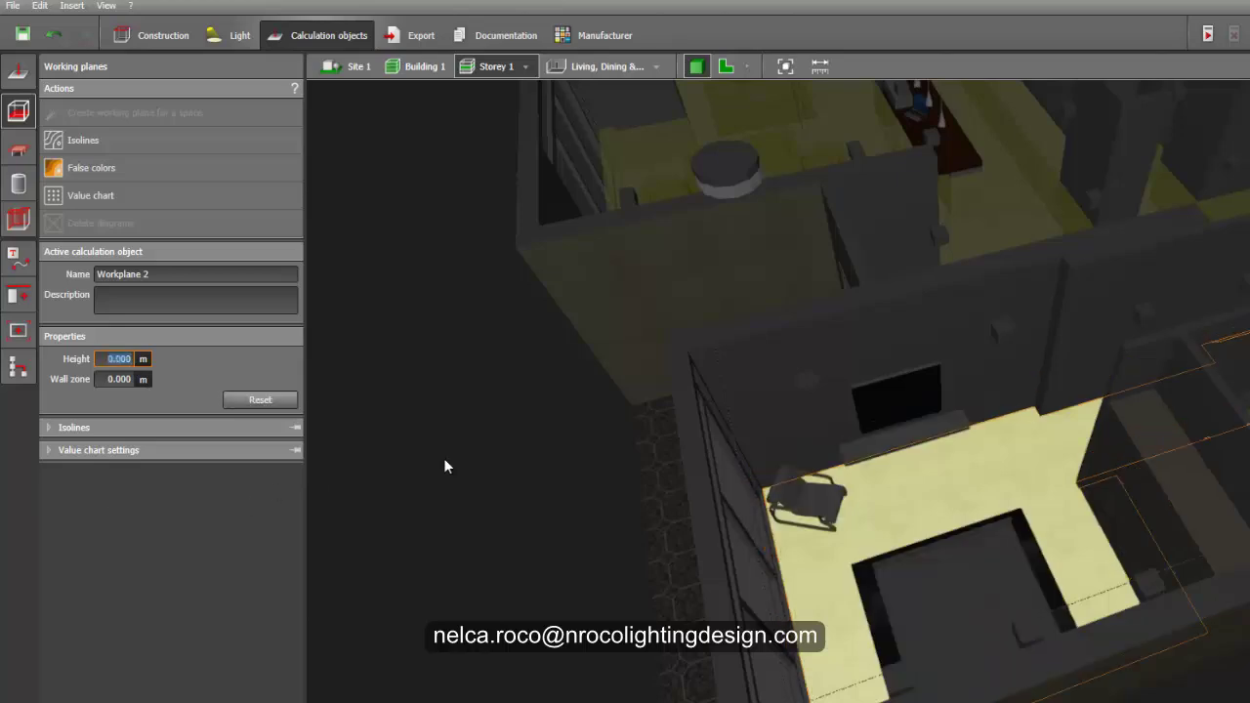
Step: Select the working plane of the living, dining and kitchen area and set its height to 0 m
left_click_drag(461, 472, 982, 504)
right_click_drag(980, 496, 946, 505)
middle_click_drag(990, 467, 701, 611)
left_click(769, 527)
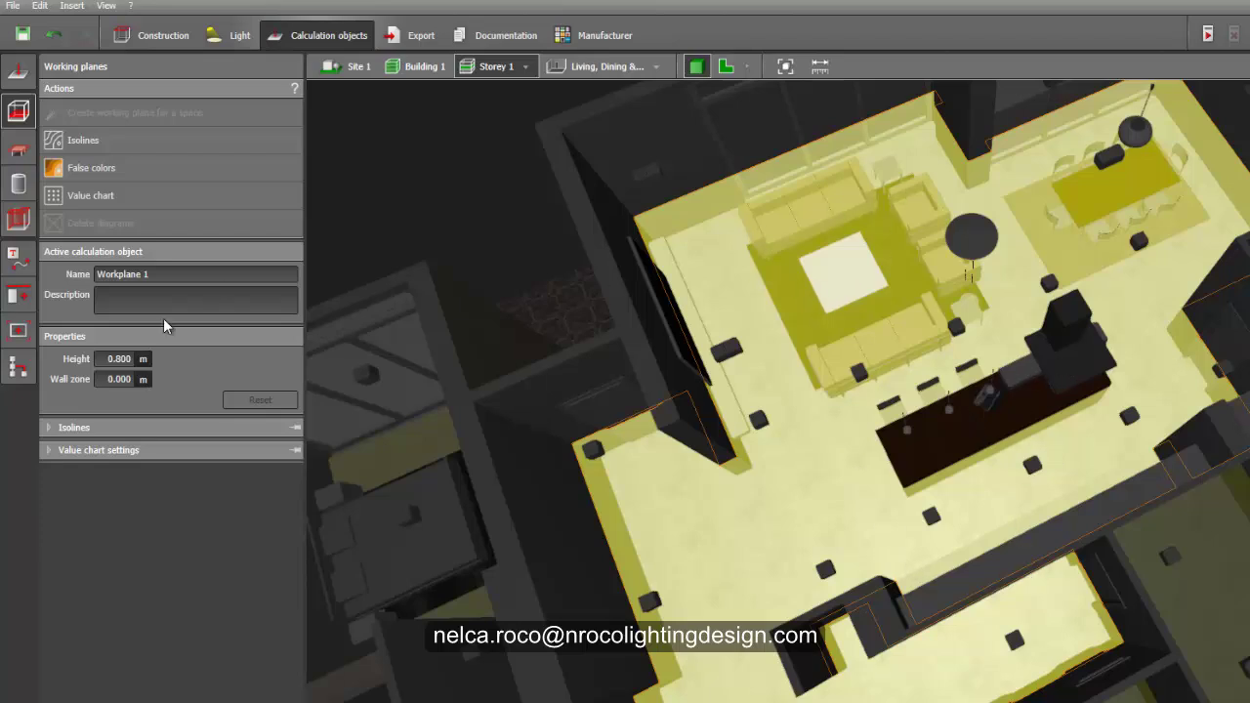
left_click(124, 358)
type("0")
key("Return")
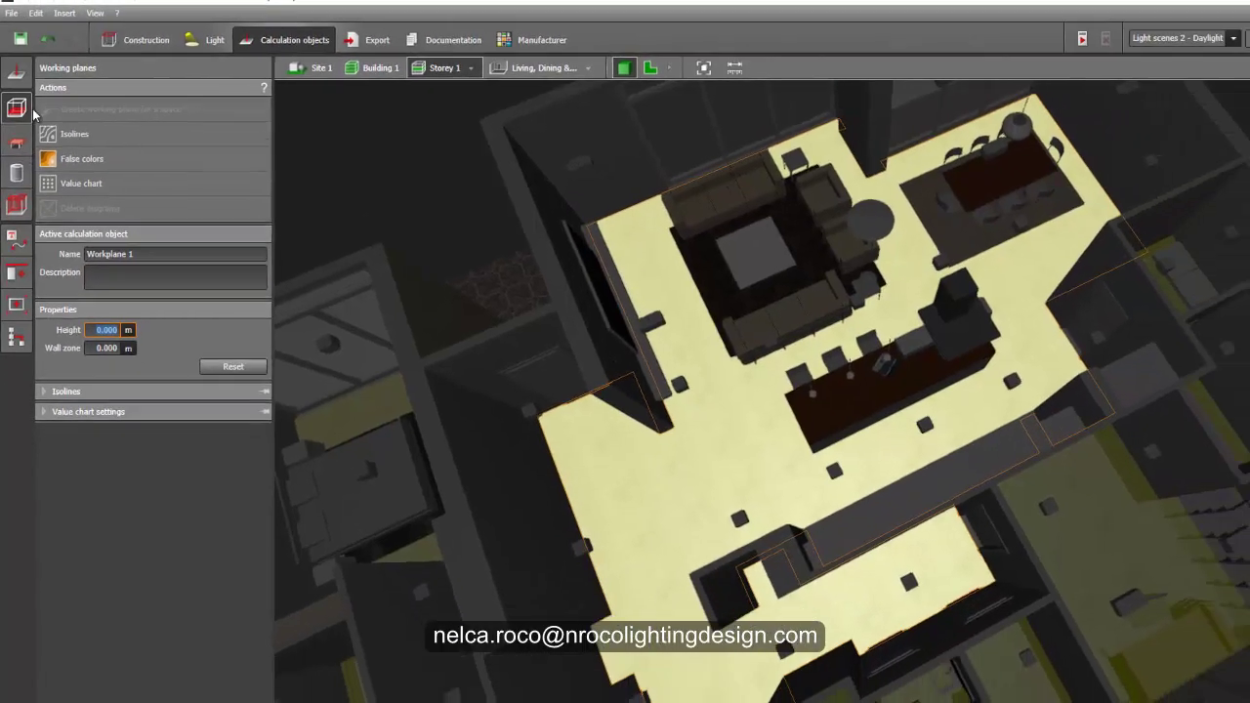
Step: Draw a rectangular calculation object of about 3.7 by 1 m over the kitchen island counter in the Storey 1 plan
left_click(15, 73)
left_click(96, 111)
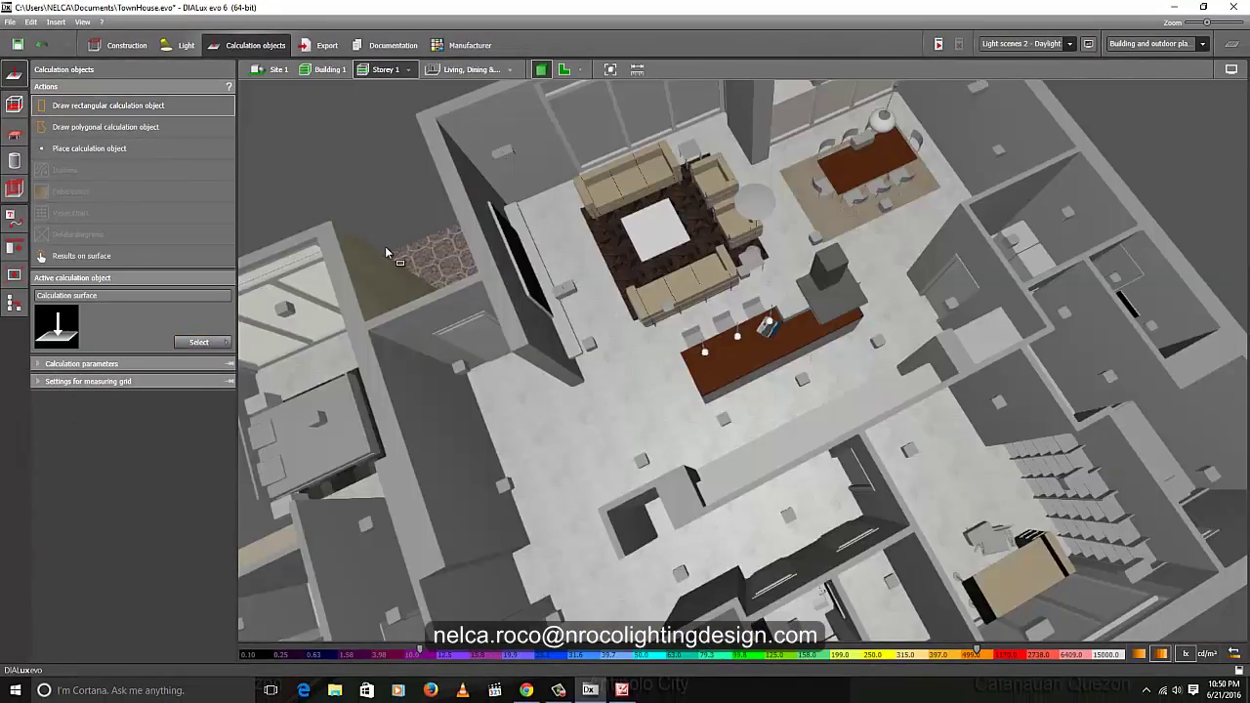
left_click(564, 70)
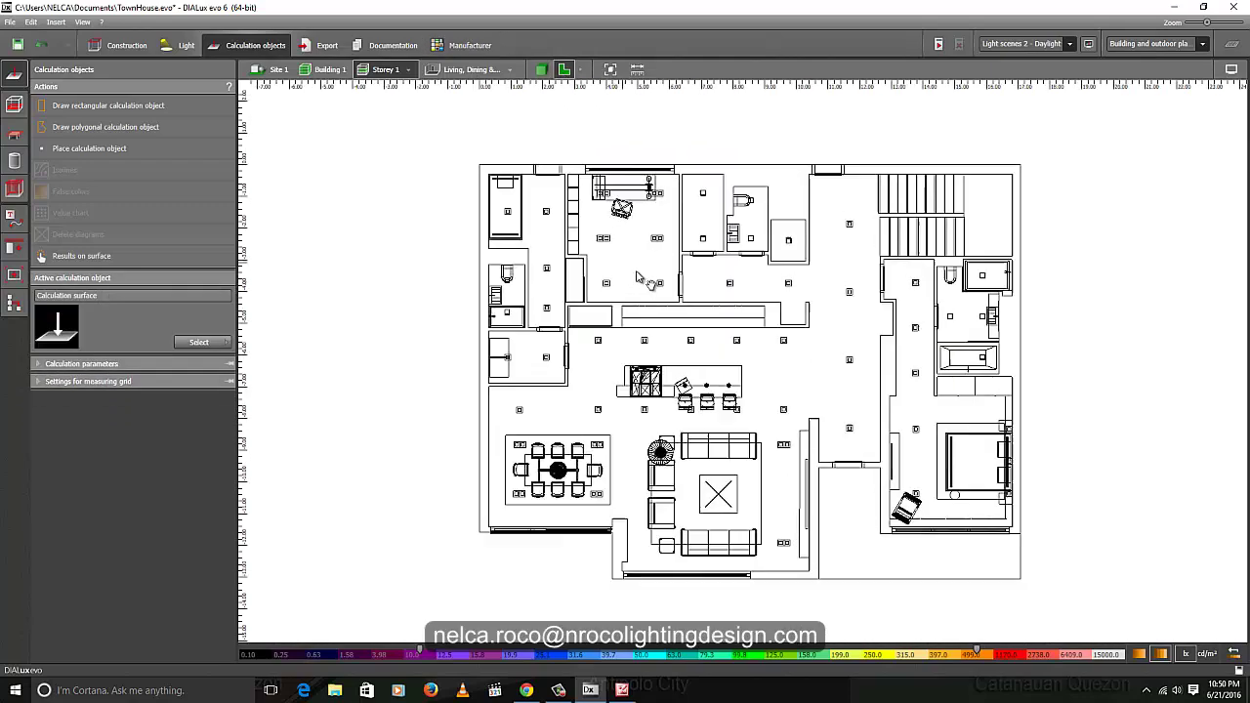
scroll(640, 278, "up", 7)
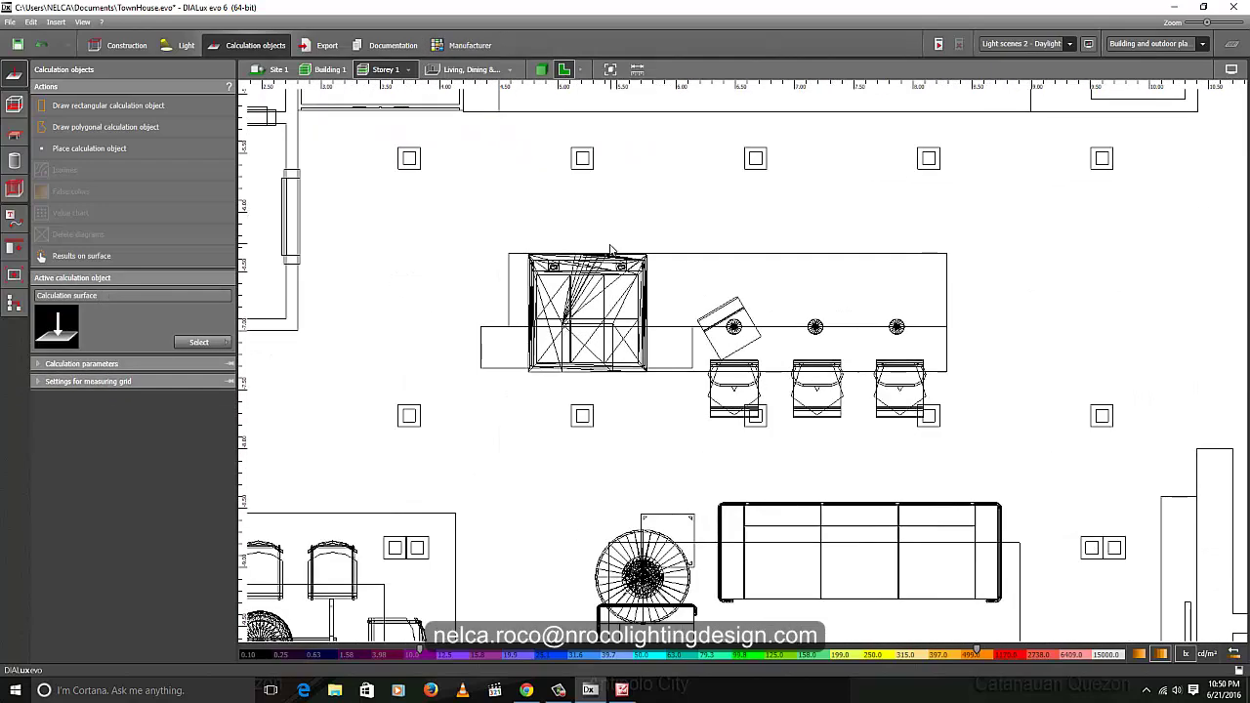
left_click(84, 106)
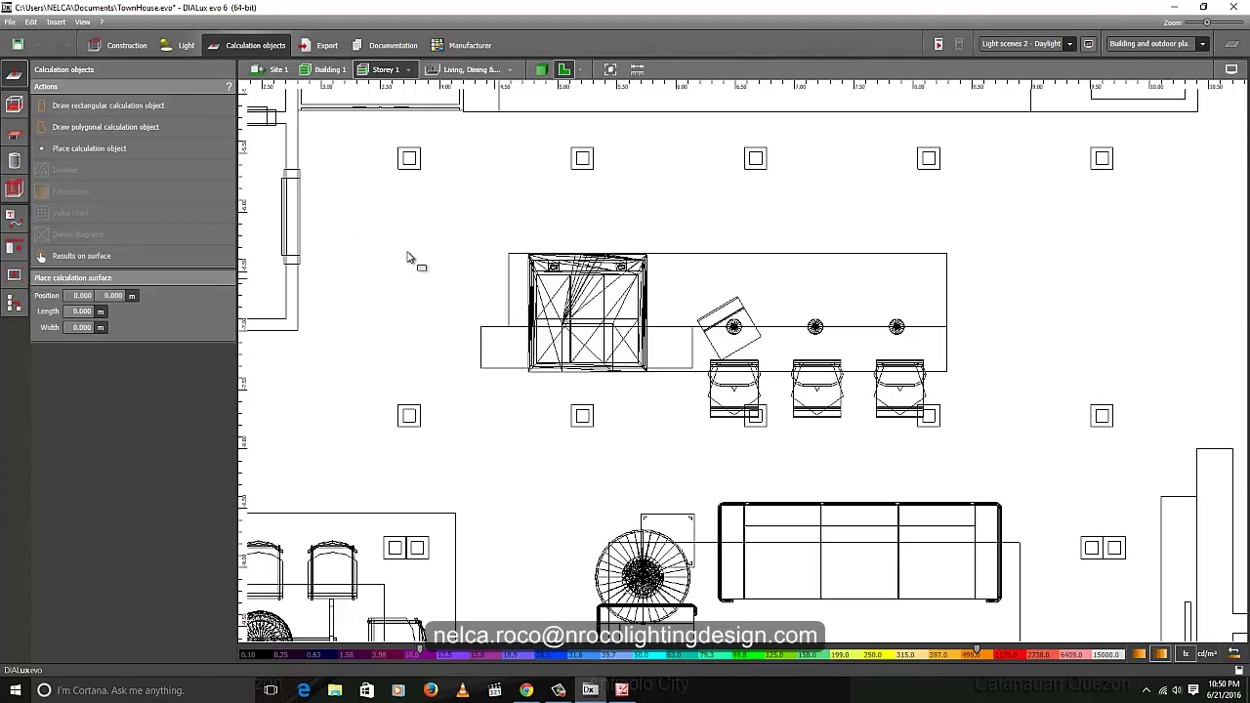
left_click(508, 254)
left_click(944, 262)
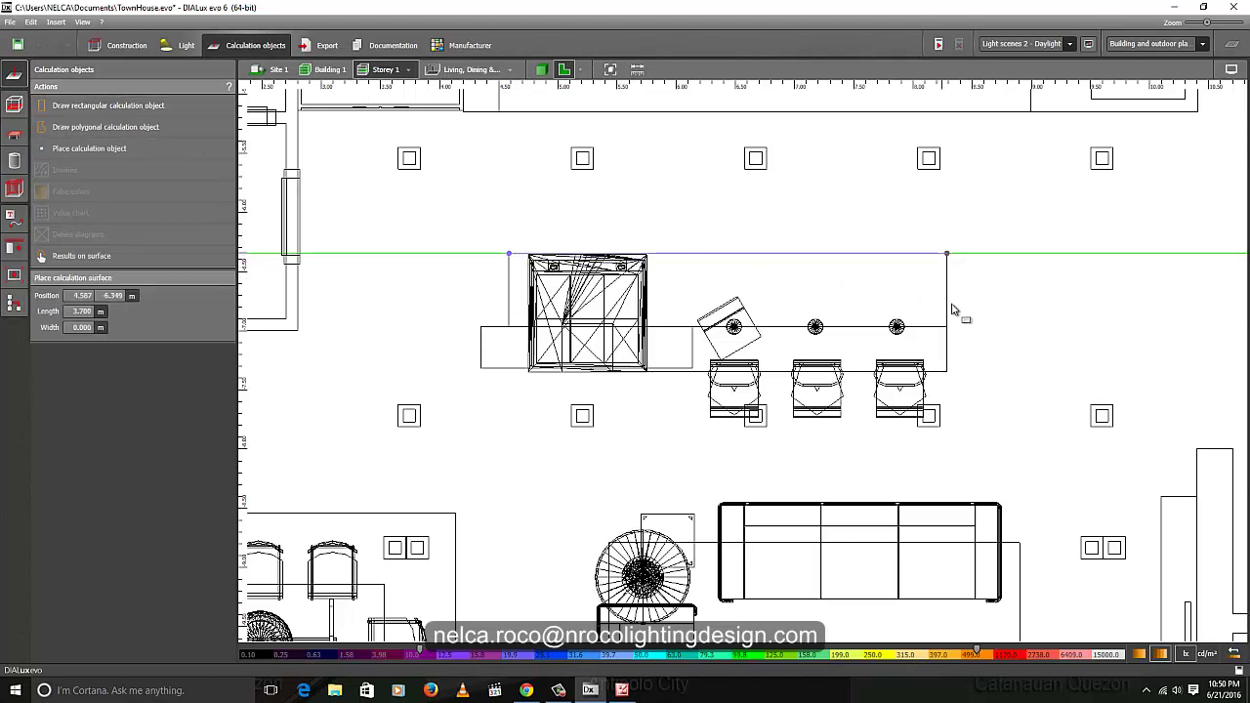
left_click(953, 370)
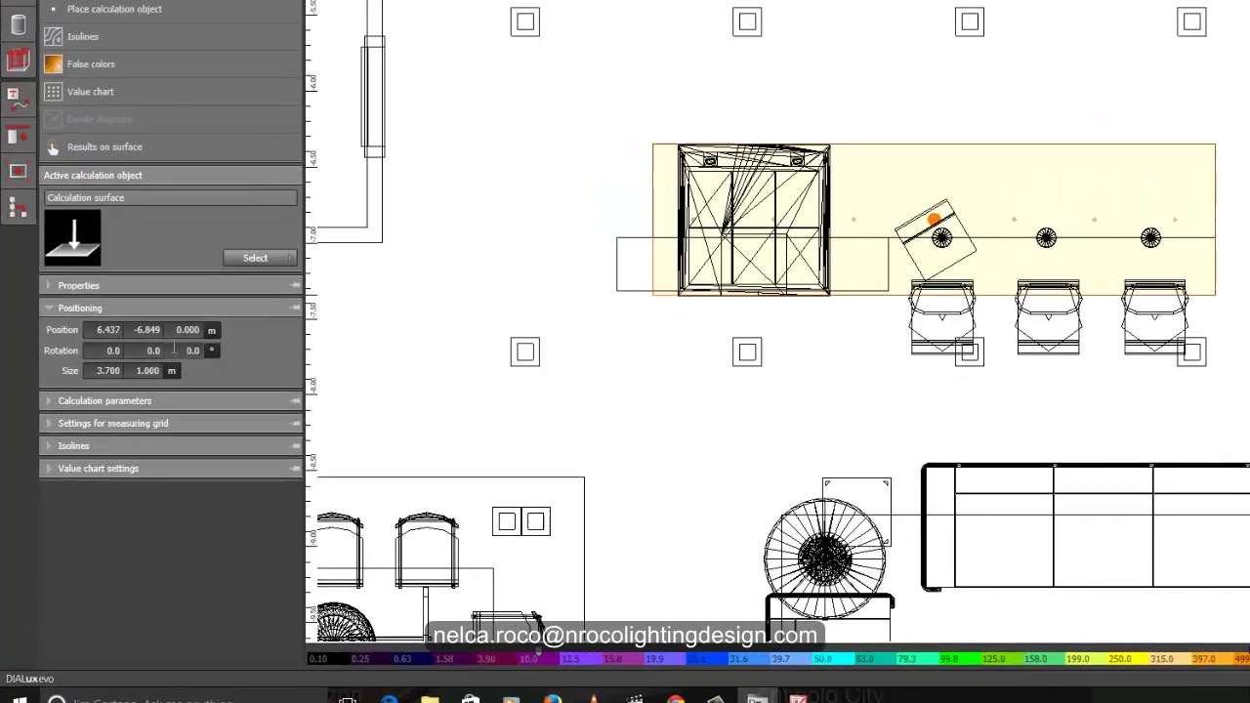
Step: Set the elevation of the kitchen counter's calculation surface to 0.8 m
left_click(187, 330)
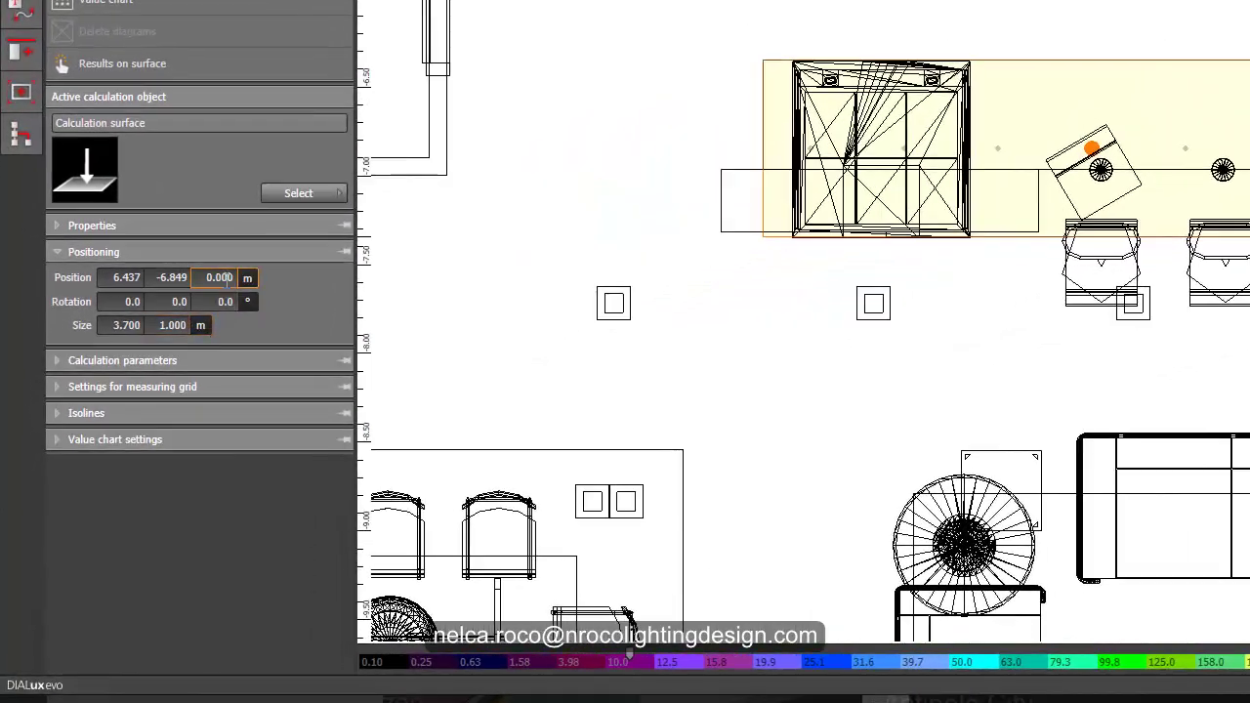
type(".8")
key("Return")
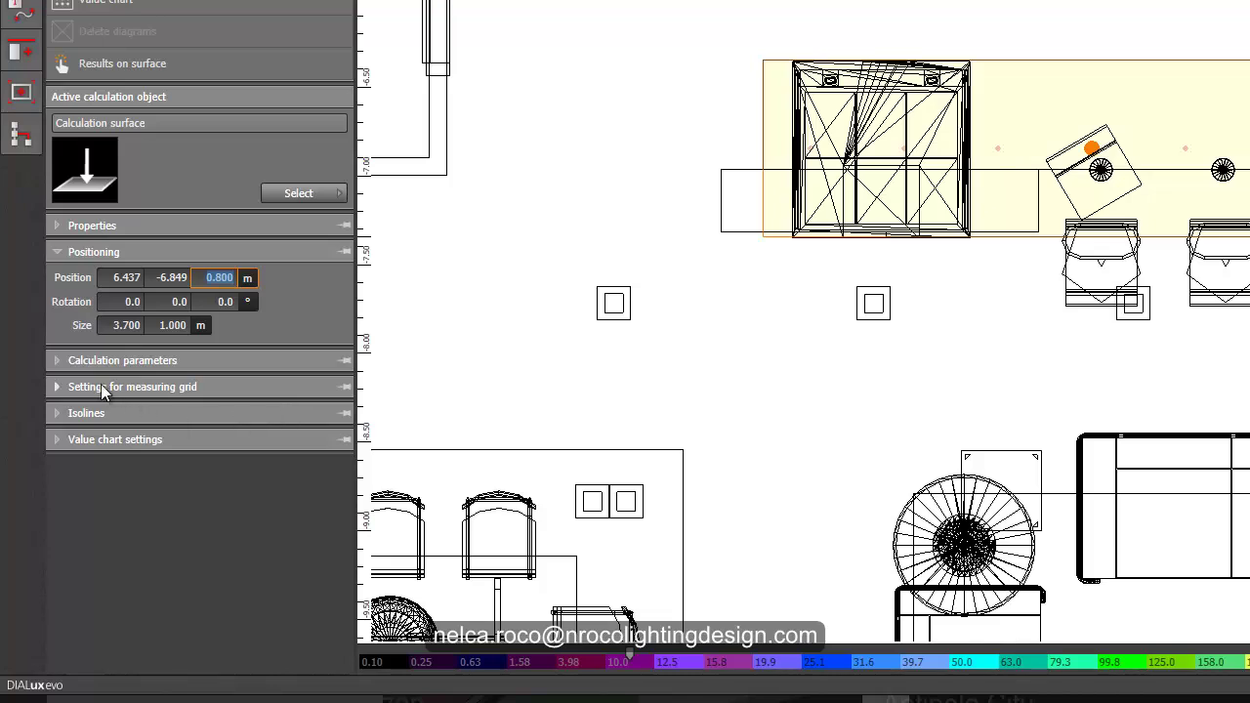
Step: Add horizontal illuminance alongside perpendicular illuminance for the counter's calculation surface, trying and removing a duplicate perpendicular entry
left_click(63, 360)
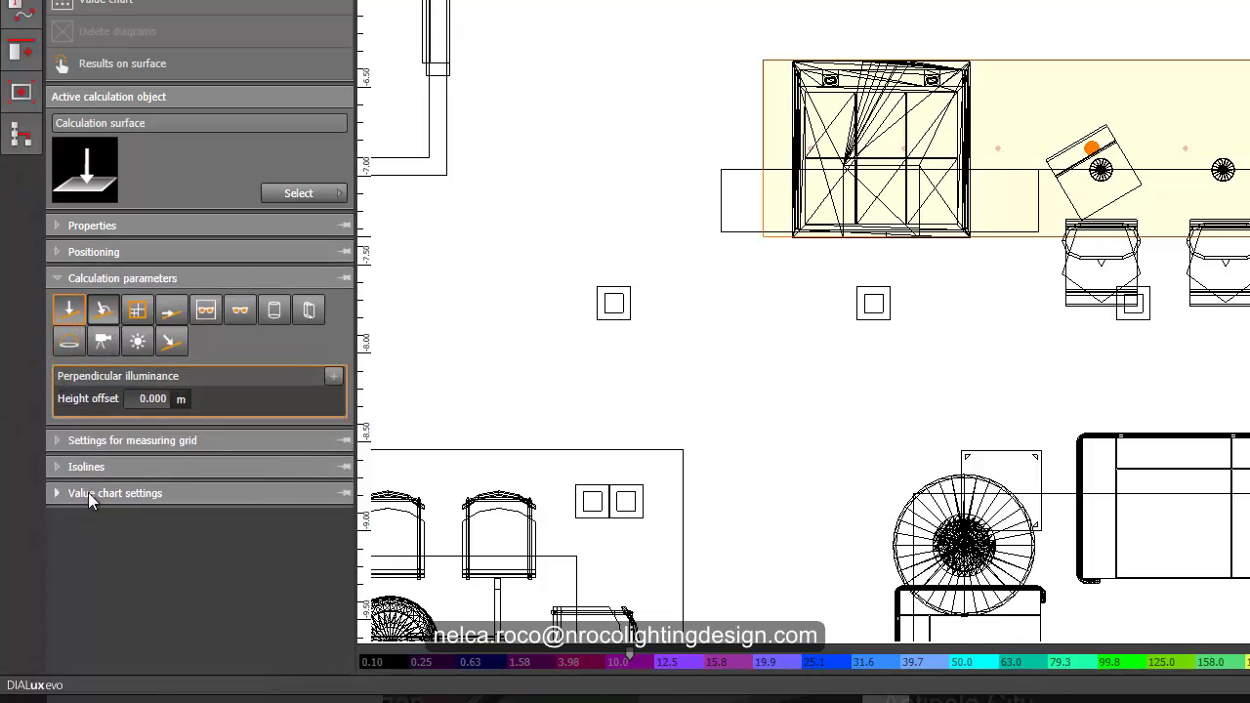
left_click(68, 309)
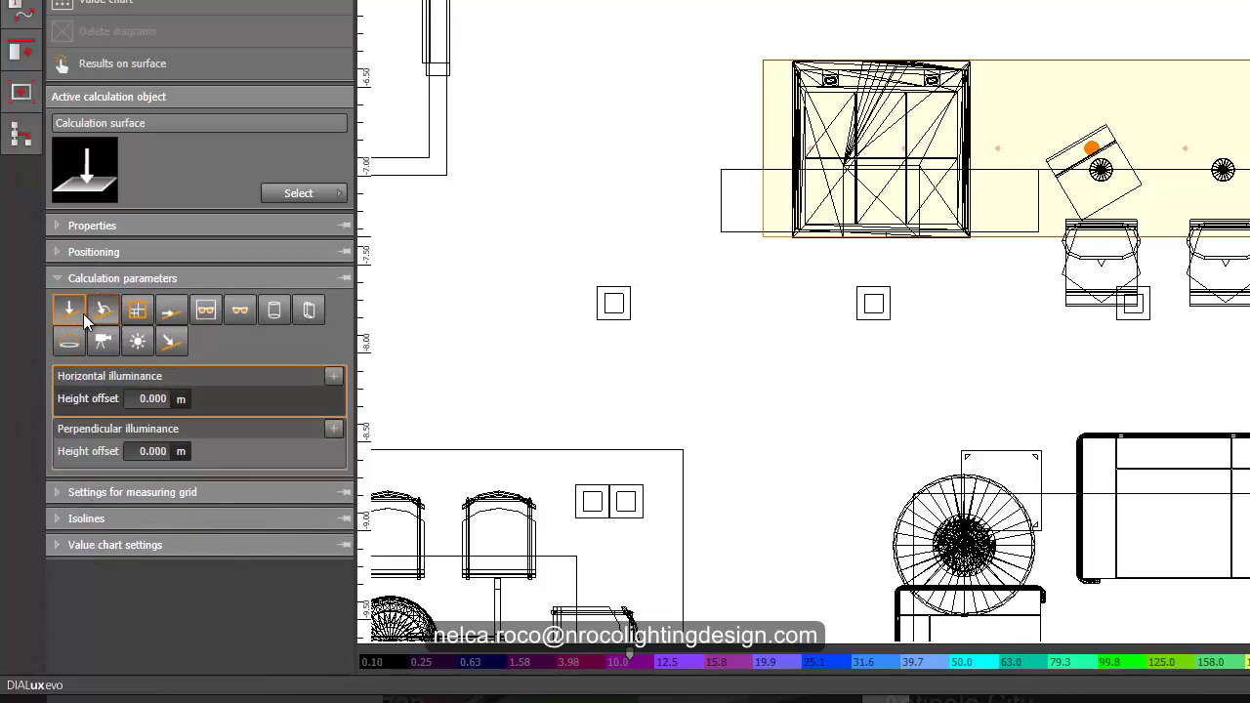
left_click(333, 430)
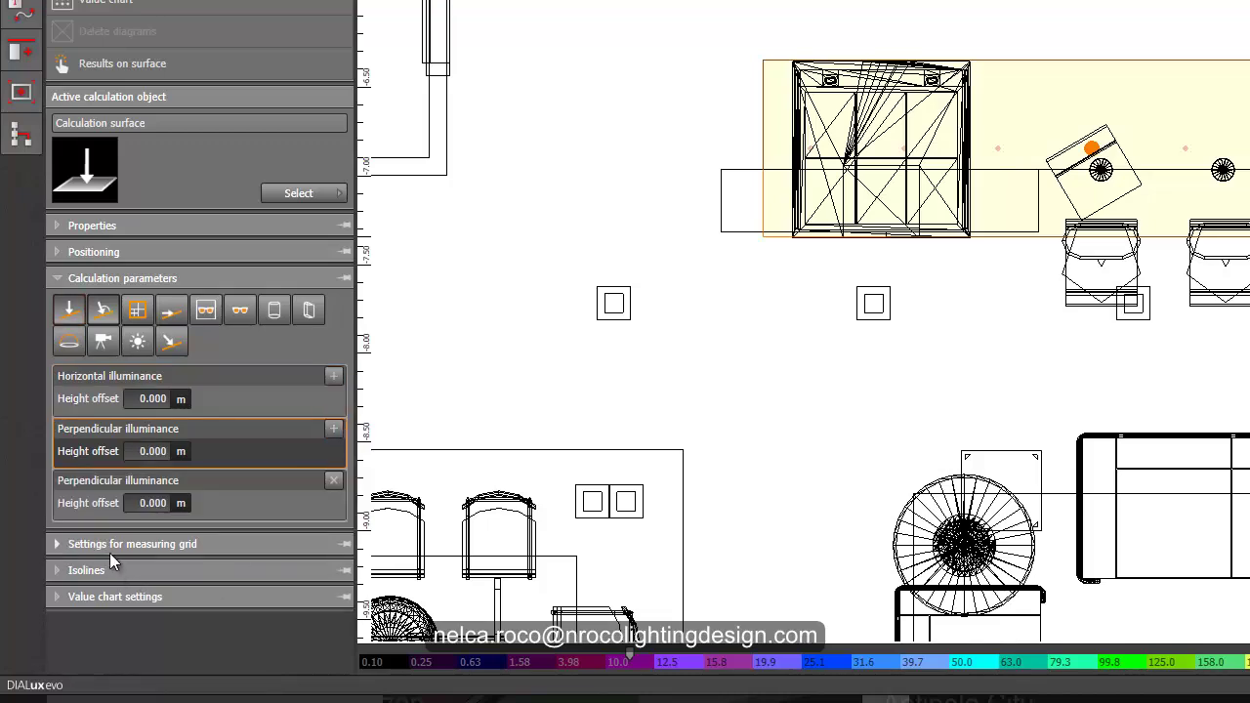
left_click(333, 482)
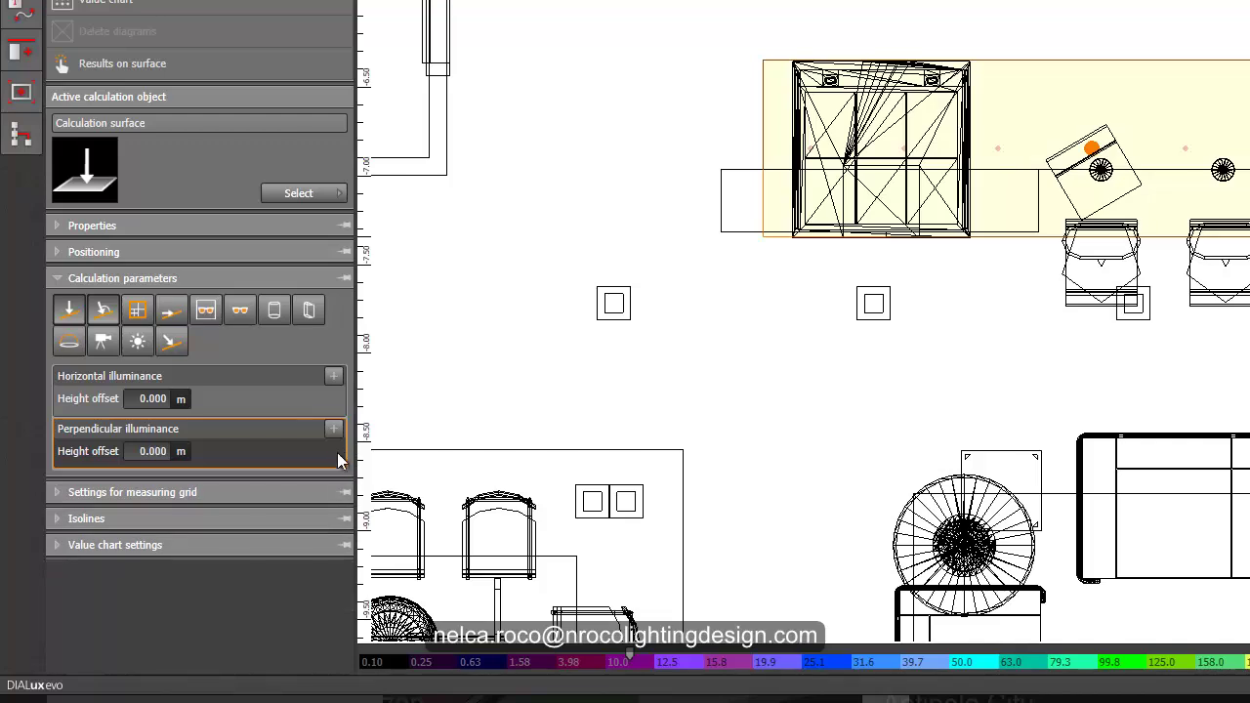
left_click(102, 312)
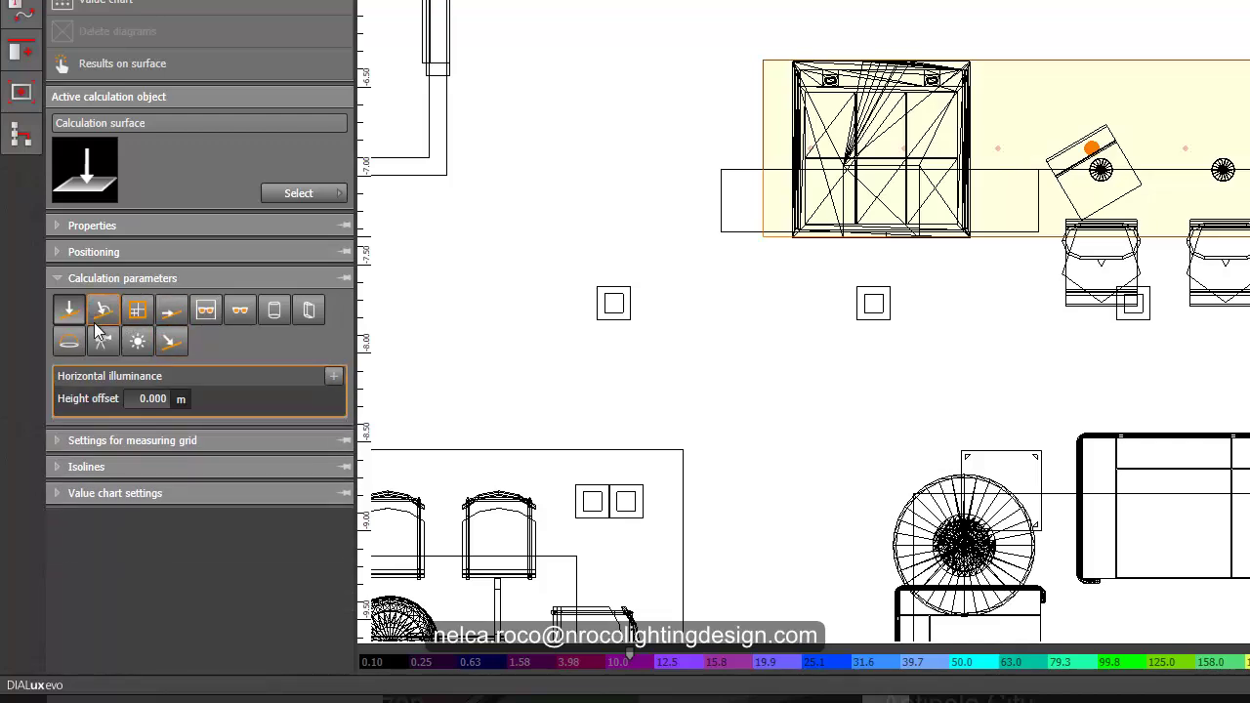
left_click(68, 310)
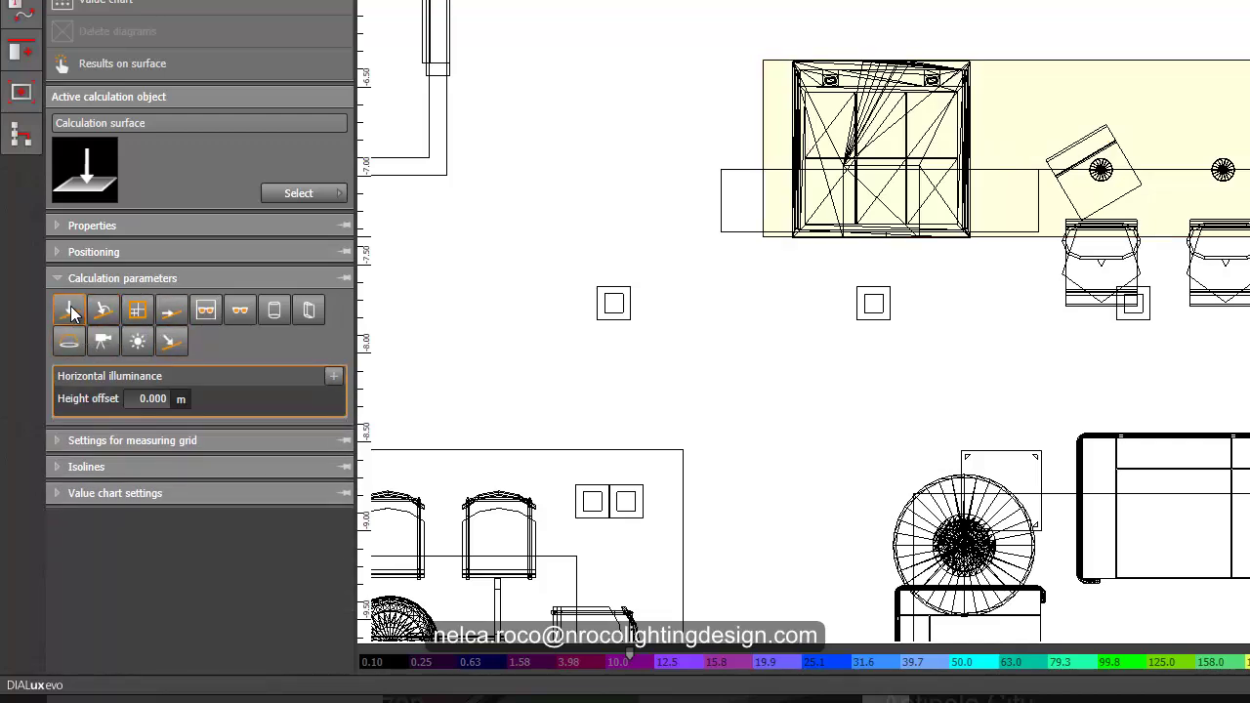
left_click(102, 310)
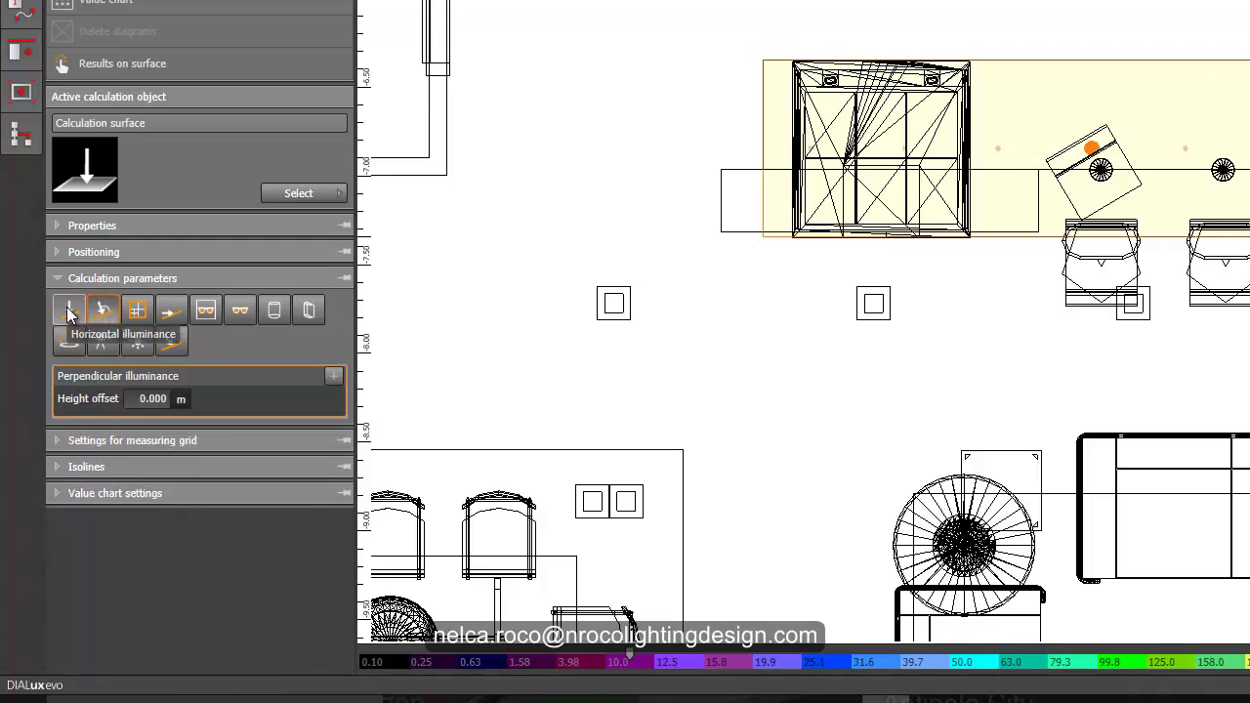
left_click(68, 311)
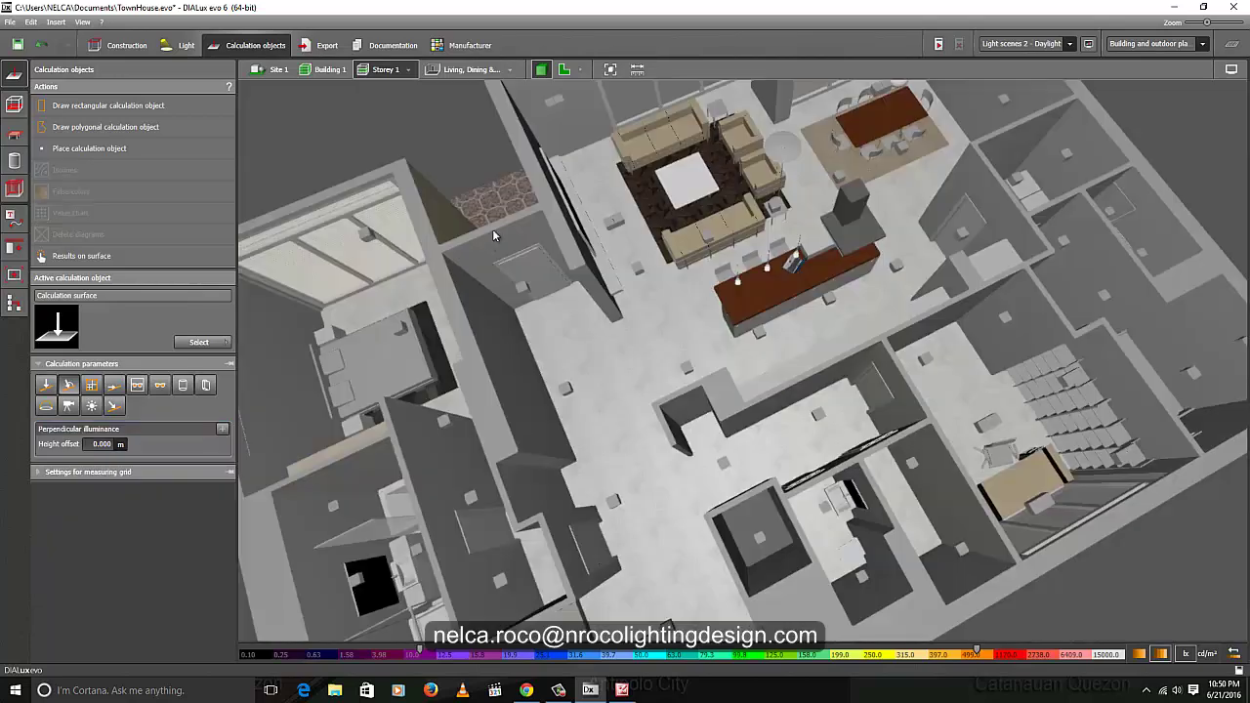
Step: Display the Storey 1 working planes in 3D, select the plane of the room with the desk and bookshelves, and open its height value
scroll(498, 224, "down", 2)
middle_click_drag(469, 255, 459, 215)
scroll(867, 395, "up", 2)
right_click_drag(867, 394, 798, 394)
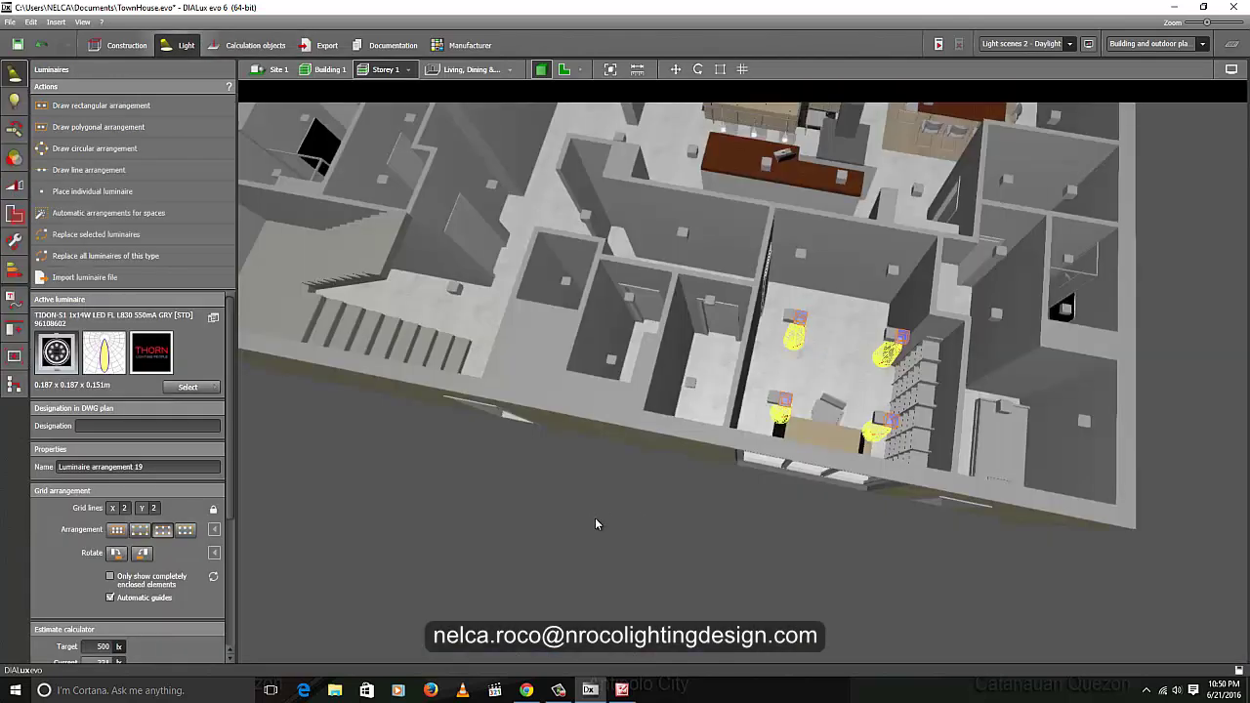
left_click(249, 44)
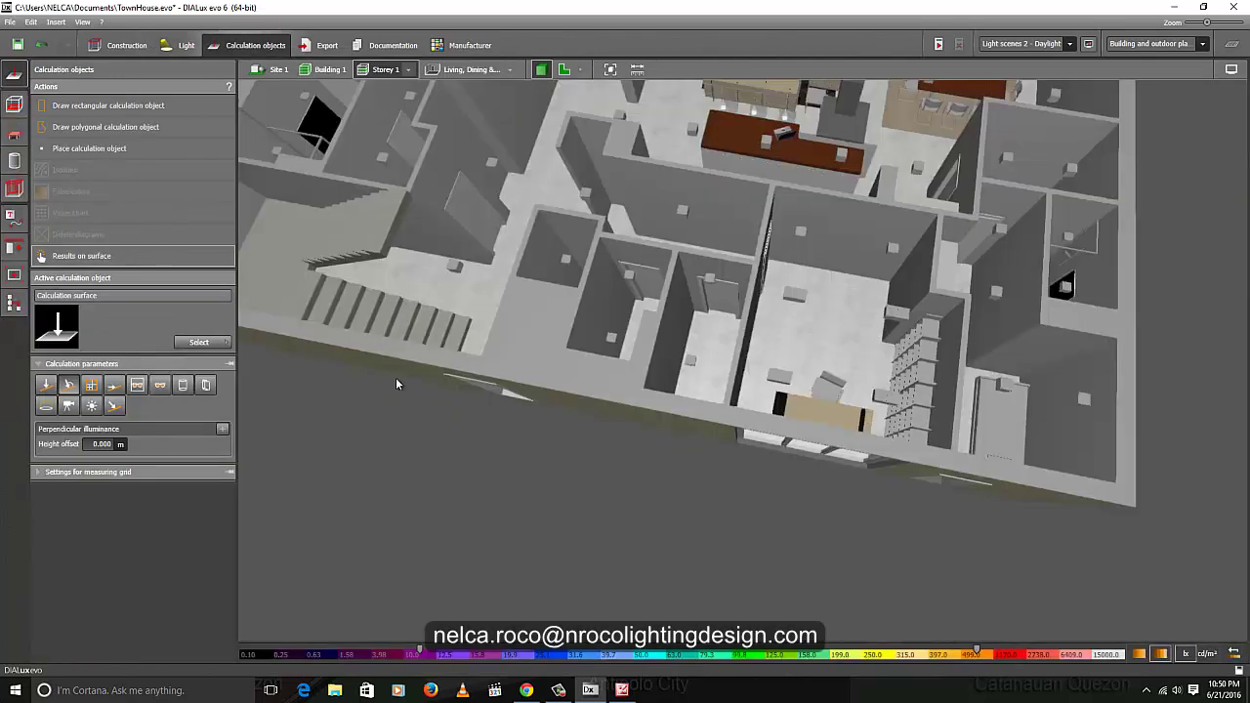
left_click(13, 105)
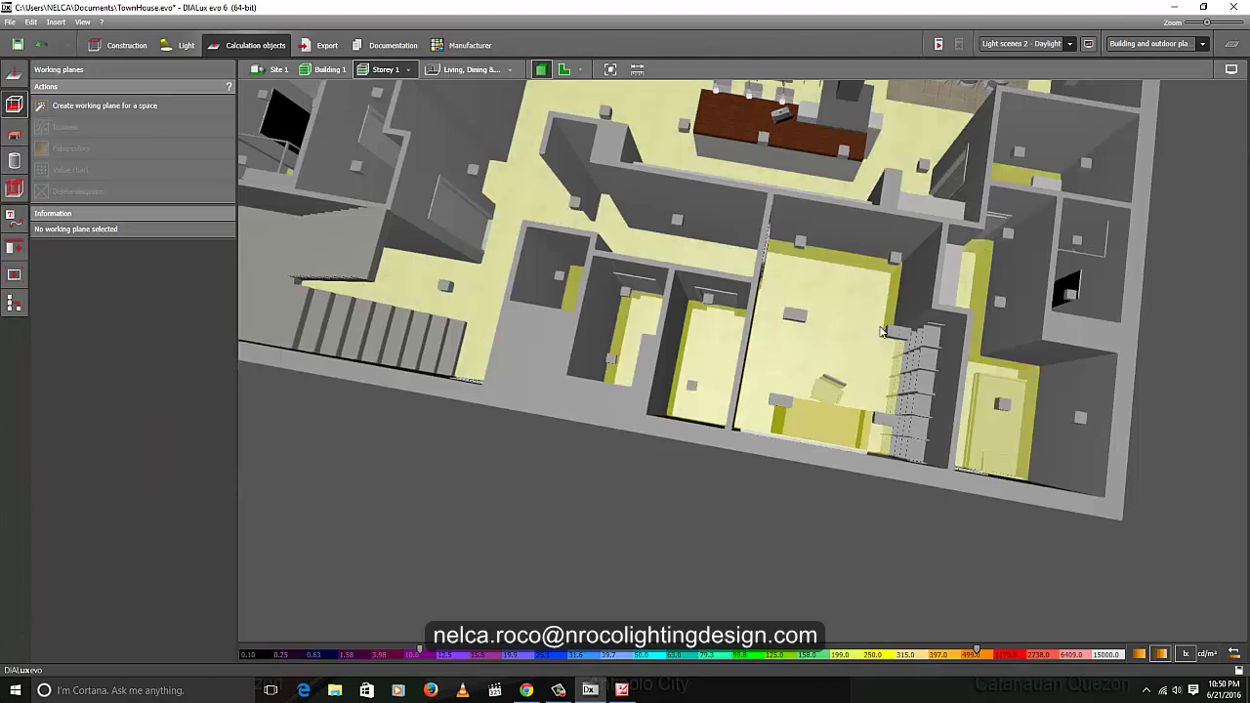
left_click(806, 449)
middle_click_drag(697, 438, 627, 434)
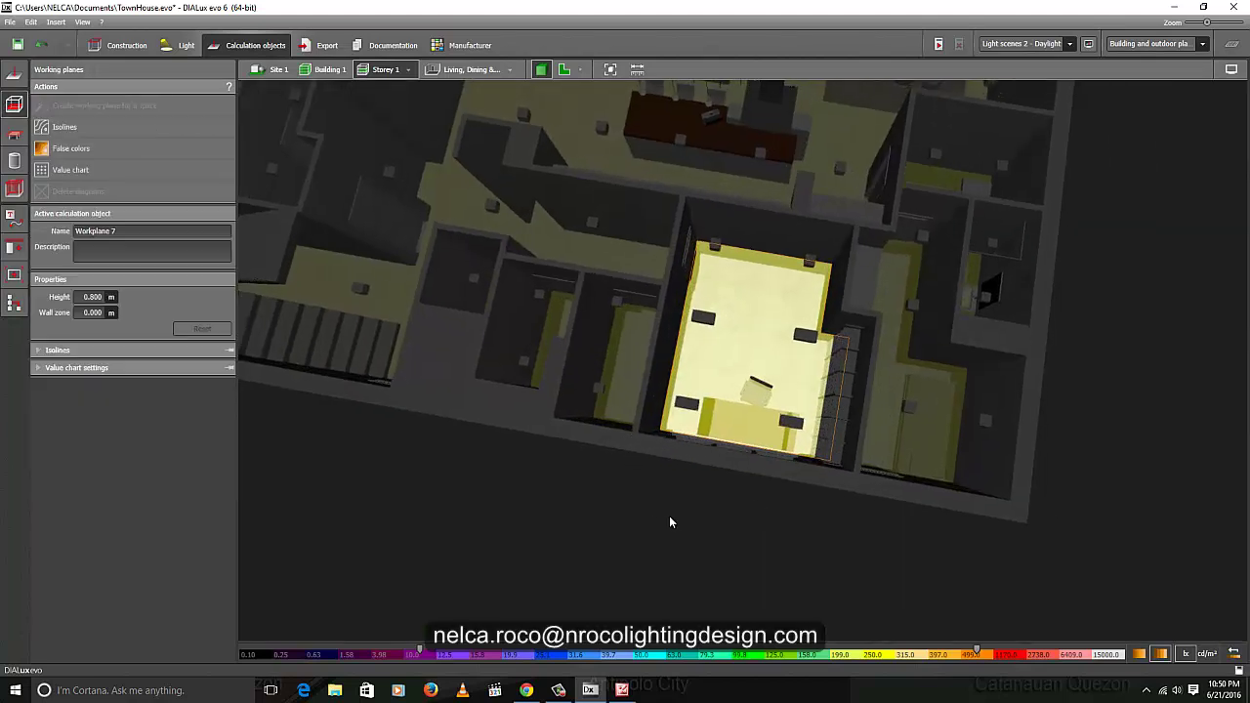
right_click_drag(669, 515, 647, 475)
scroll(668, 422, "up", 2)
middle_click_drag(695, 354, 603, 446)
scroll(590, 382, "up", 1)
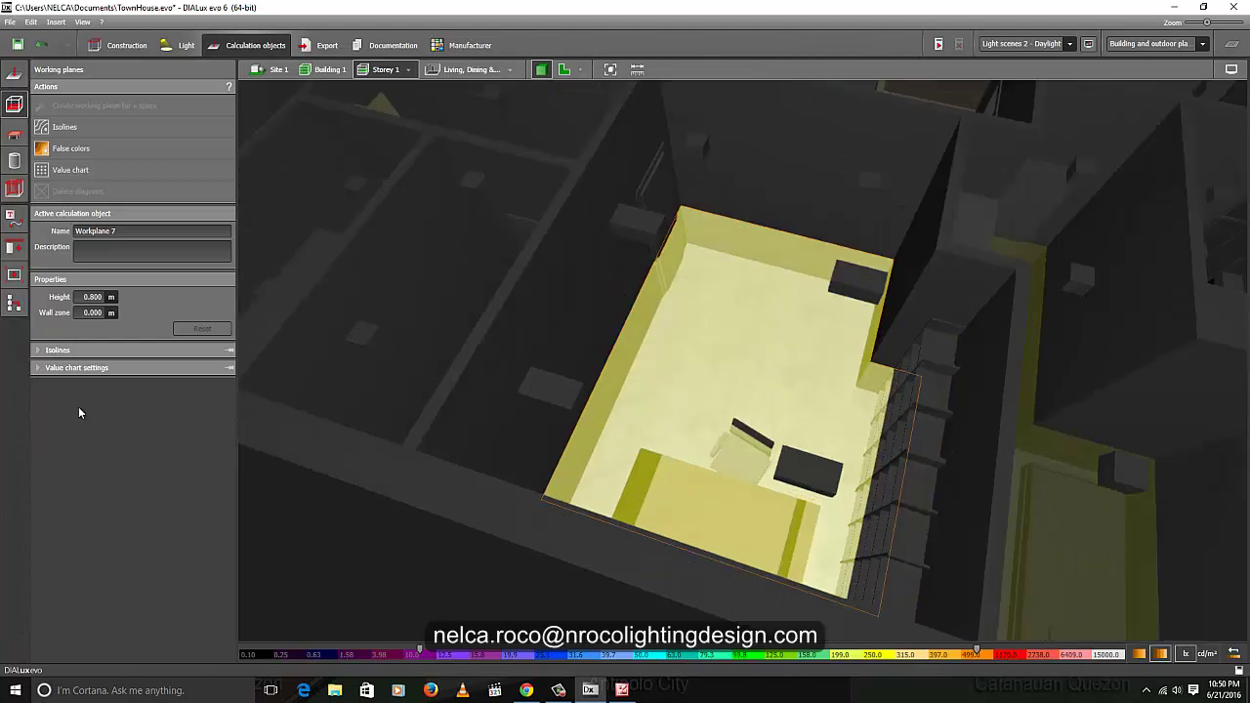
left_click(98, 296)
Step: Examine the selected working plane's level in the desk room from the façade side and from above the neighbouring rooms
middle_click_drag(352, 466, 435, 410)
scroll(435, 409, "down", 4)
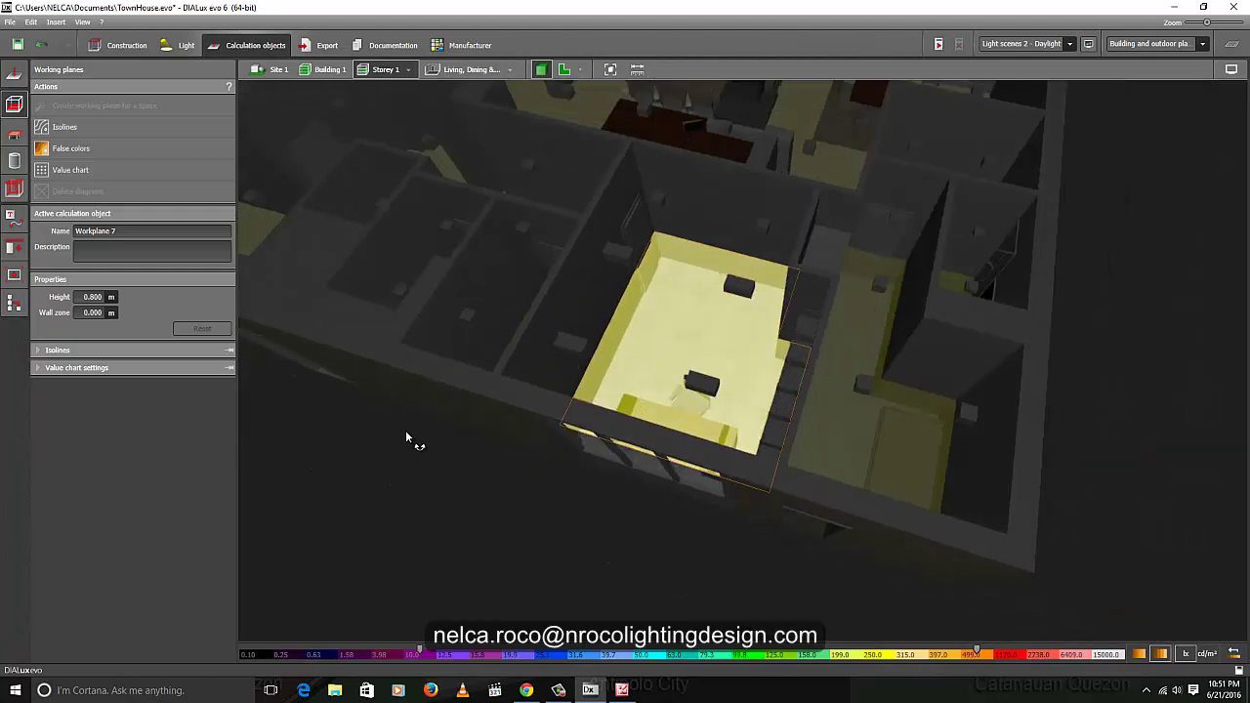
right_click_drag(407, 437, 443, 371)
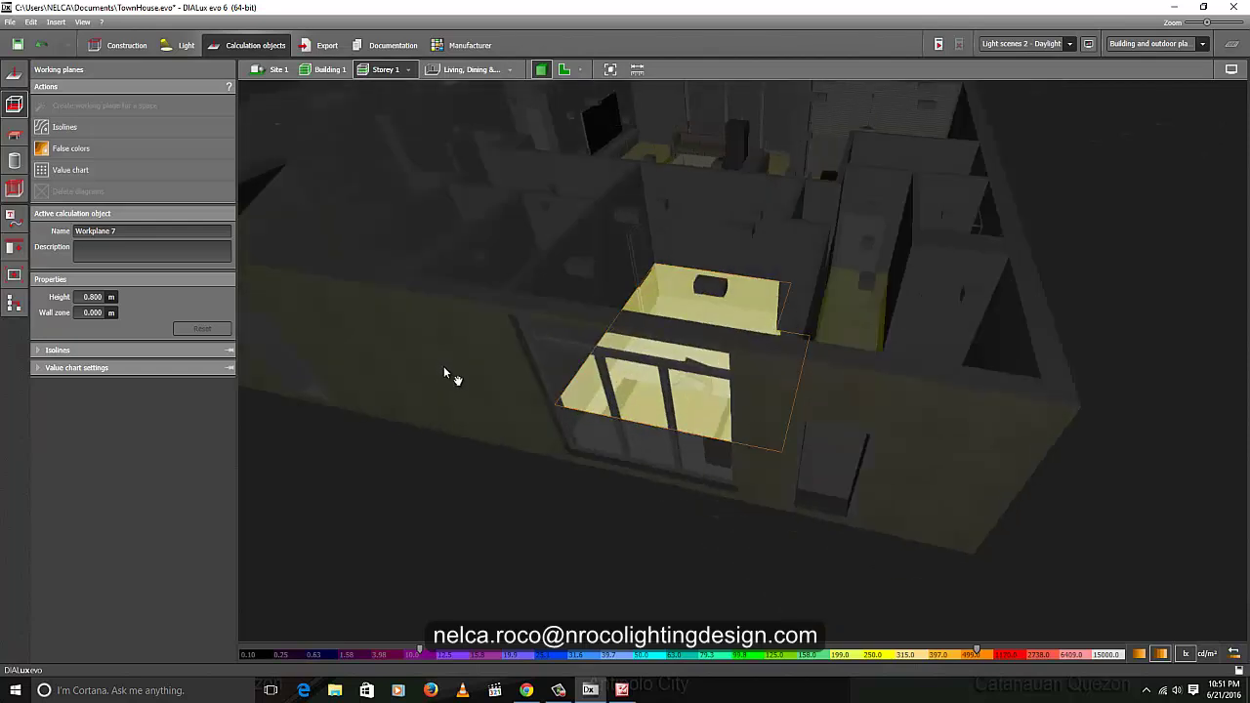
middle_click_drag(443, 371, 619, 381)
scroll(619, 398, "down", 3)
right_click_drag(572, 492, 543, 494)
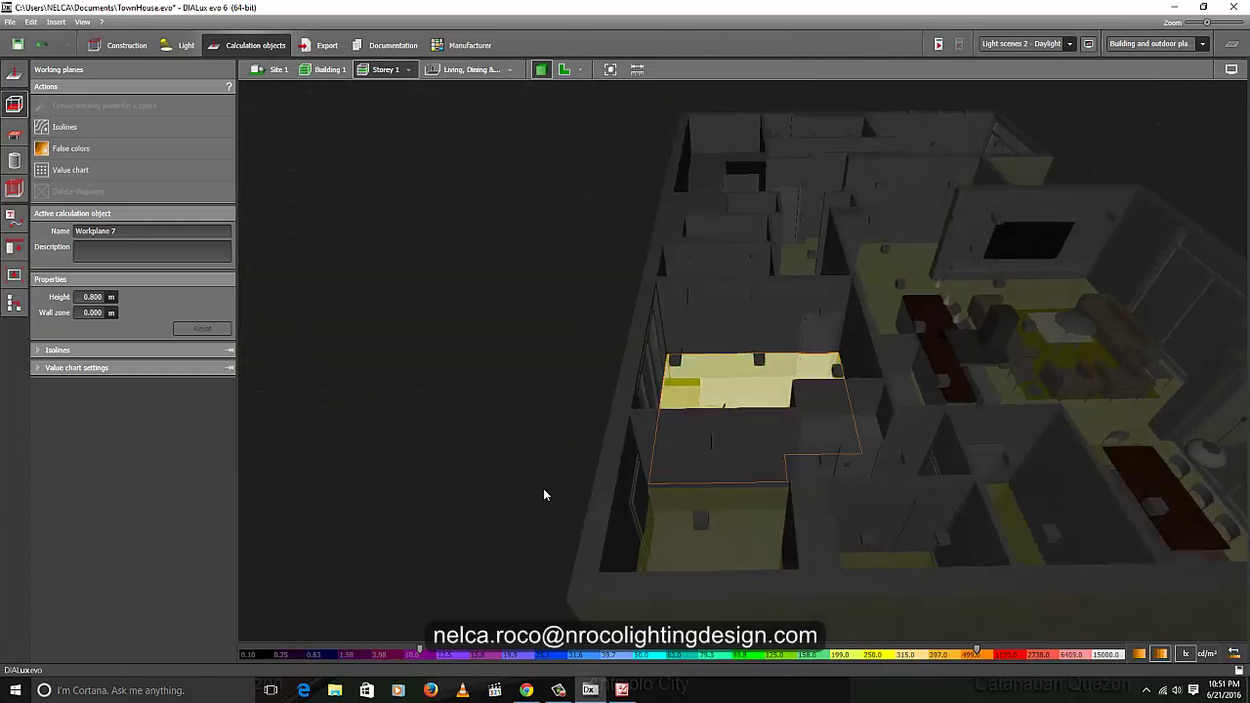
middle_click_drag(470, 395, 332, 358)
right_click_drag(821, 531, 744, 527)
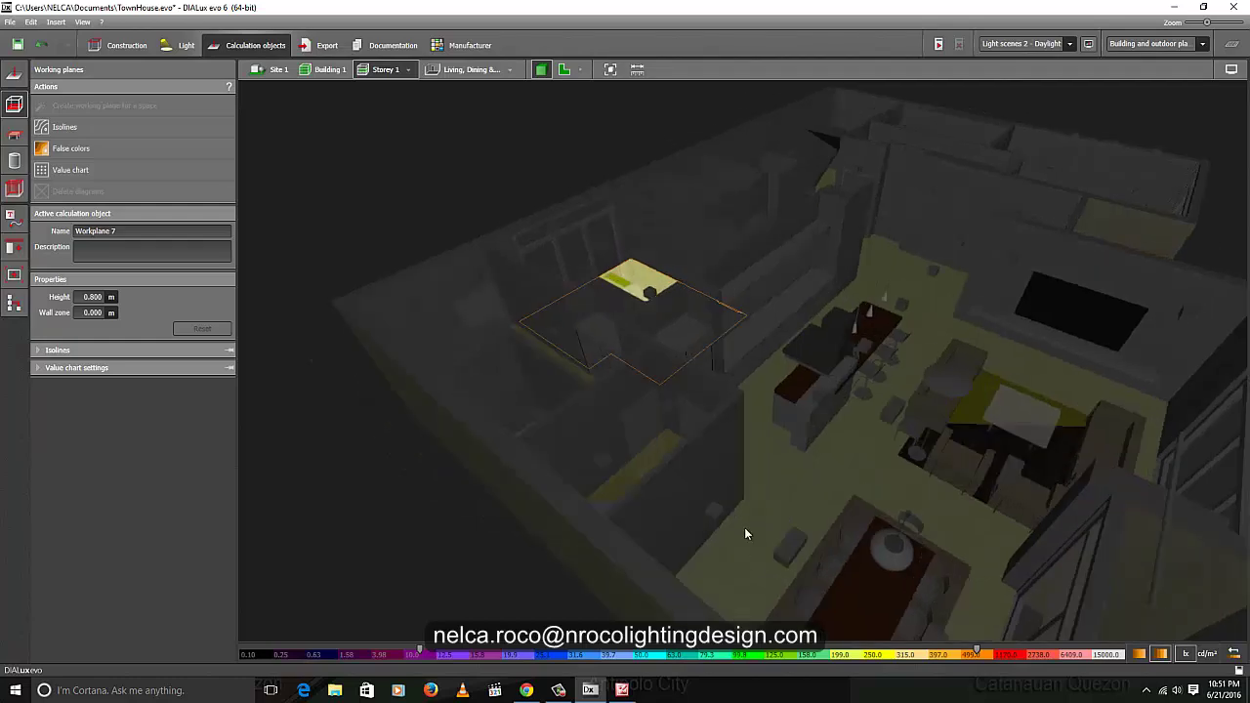
middle_click_drag(744, 527, 559, 474)
right_click_drag(558, 480, 692, 553)
Step: Deselect the working plane and examine the working planes across all Storey 1 rooms from different angles
left_click(508, 514)
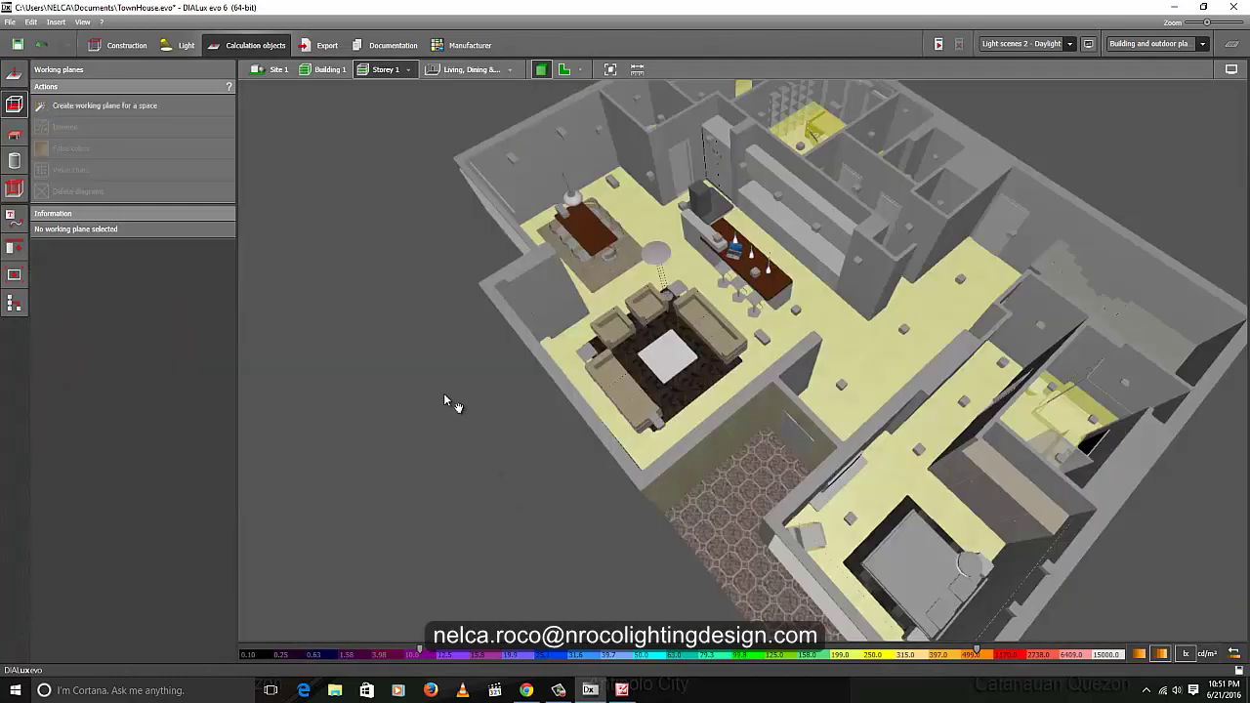
right_click_drag(445, 394, 471, 439)
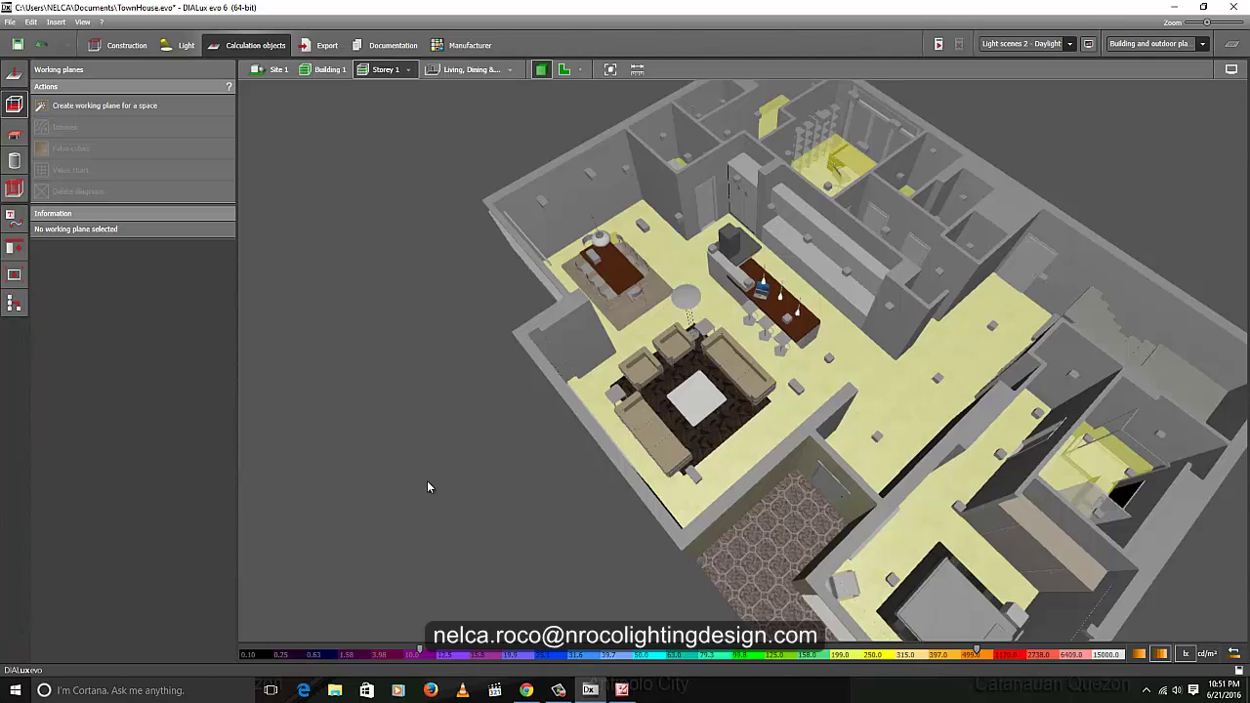
right_click_drag(426, 480, 547, 457)
right_click_drag(371, 397, 801, 446)
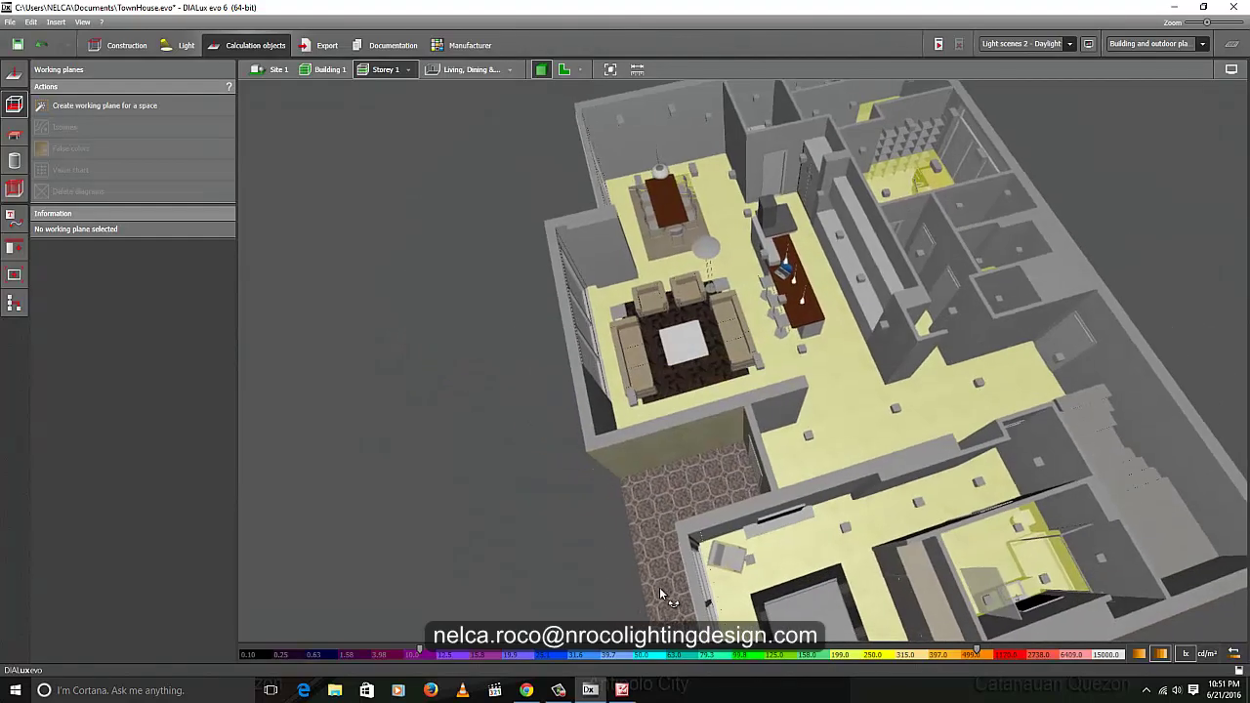
middle_click_drag(801, 446, 645, 403)
right_click_drag(647, 405, 807, 422)
middle_click_drag(808, 421, 798, 427)
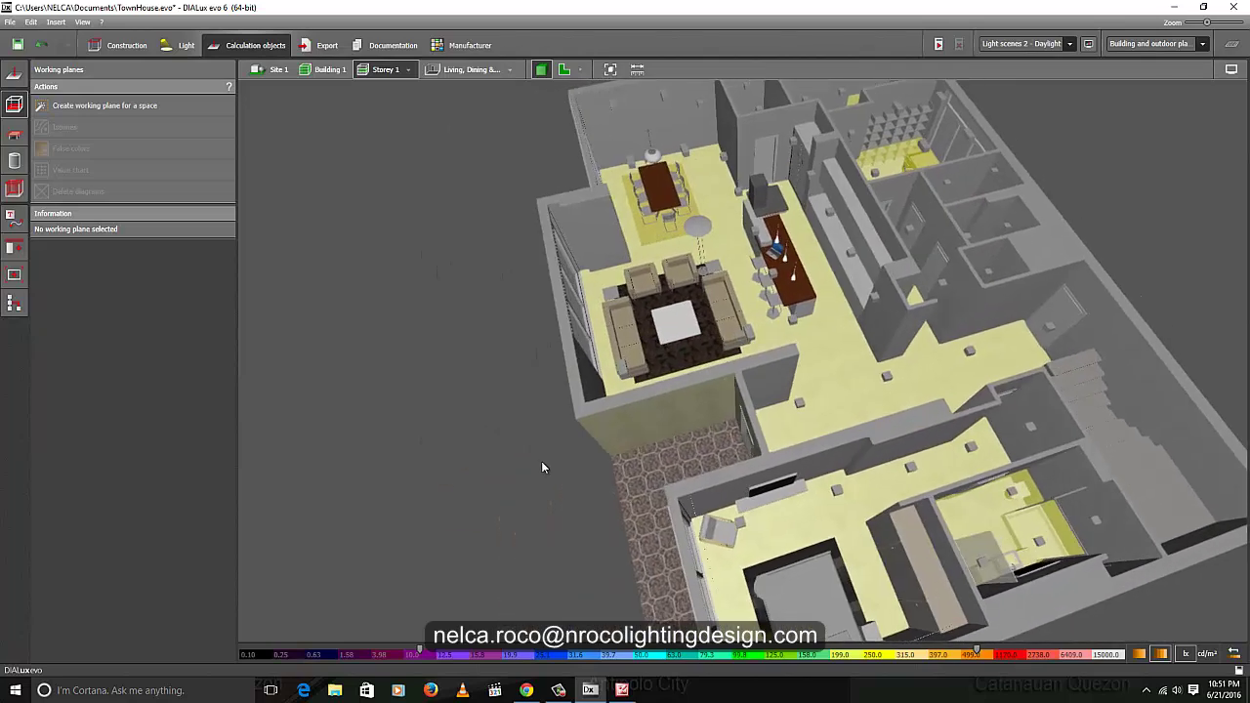
right_click_drag(541, 461, 680, 403)
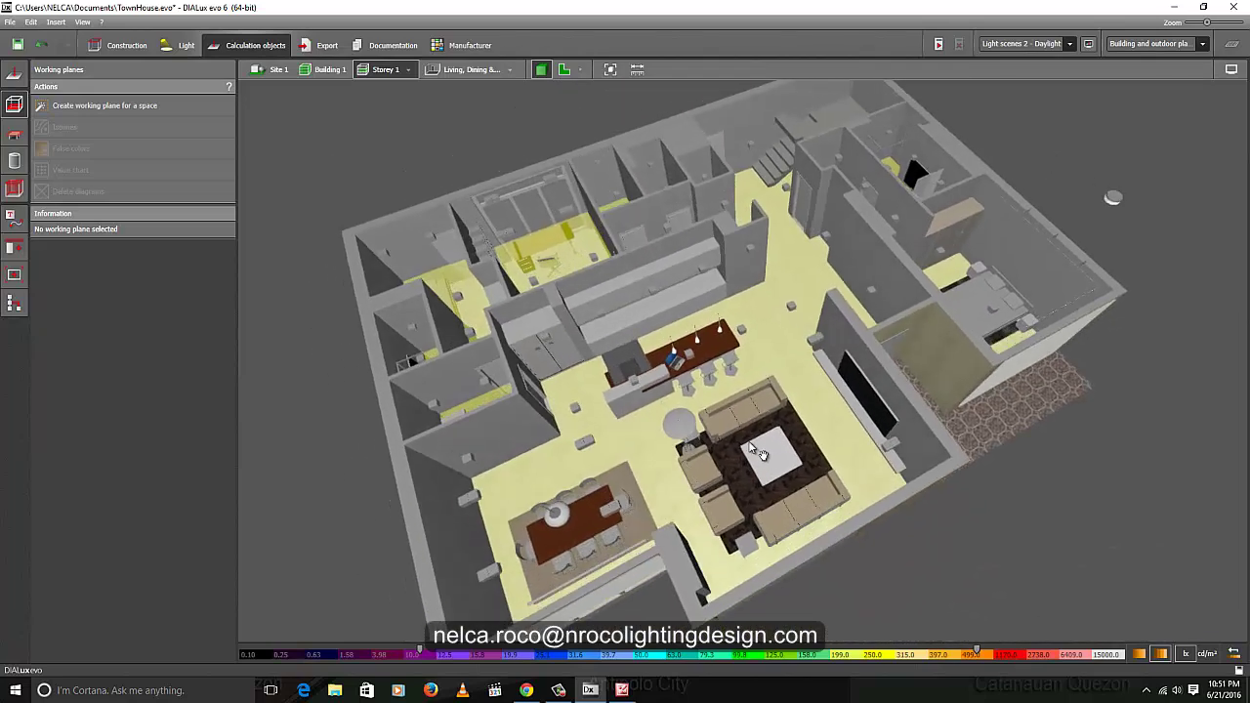
Step: Show the whole site and select Light scenes 1 - Luminaires in the light scene list
left_click(325, 69)
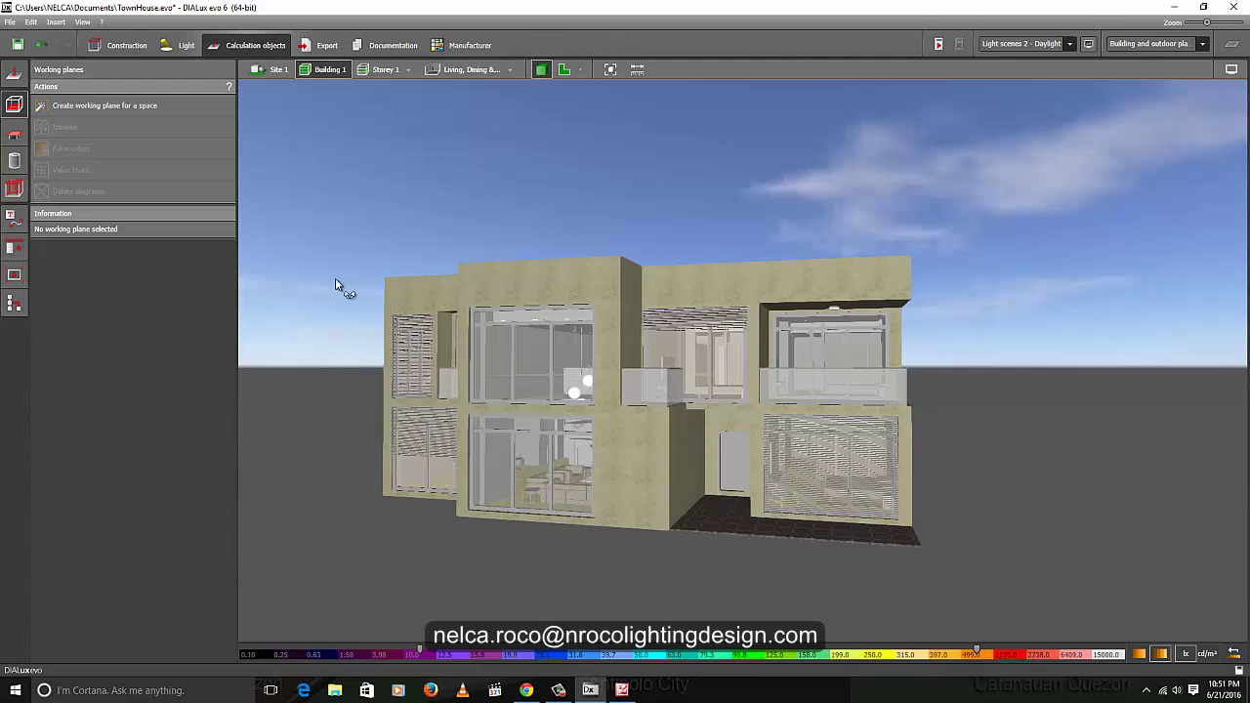
left_click(256, 70)
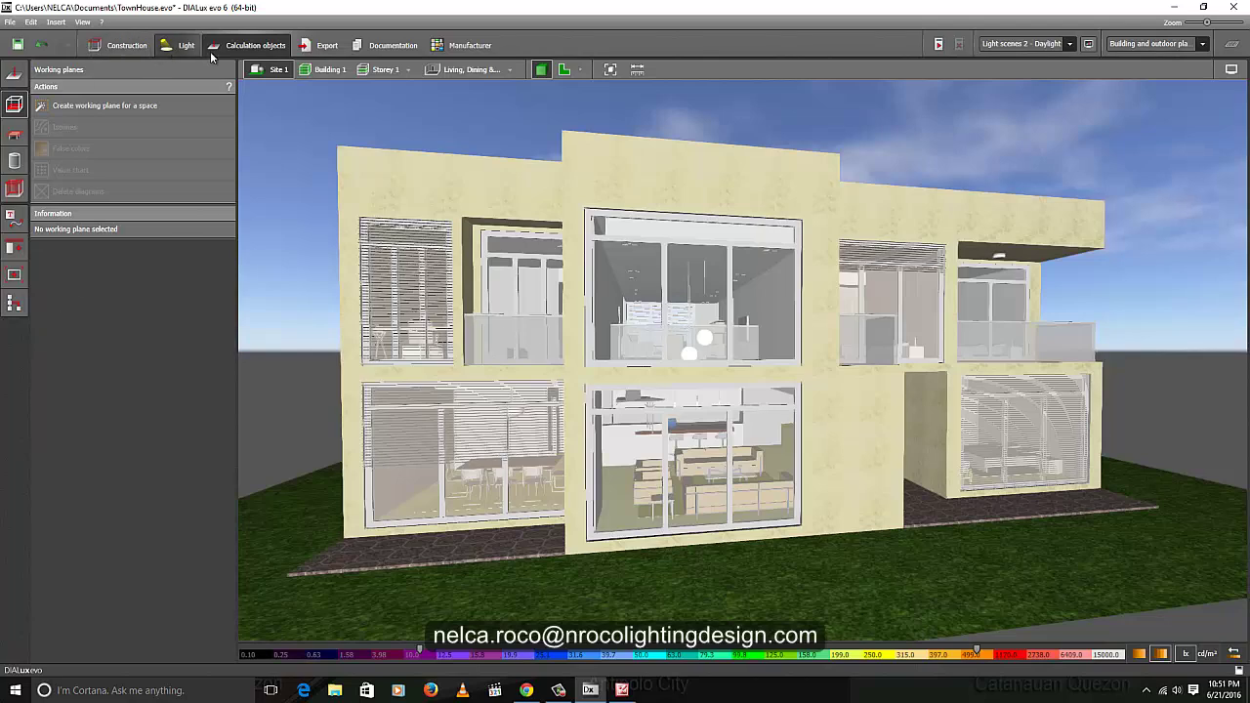
left_click(182, 45)
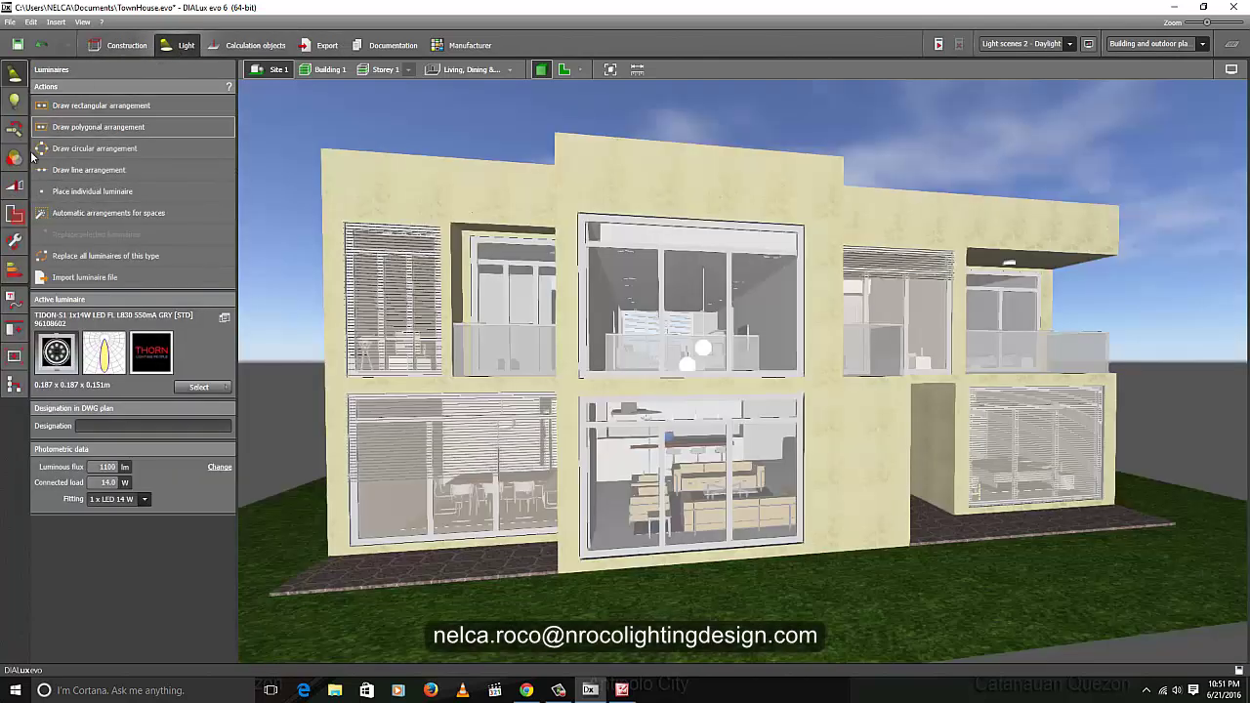
left_click(17, 185)
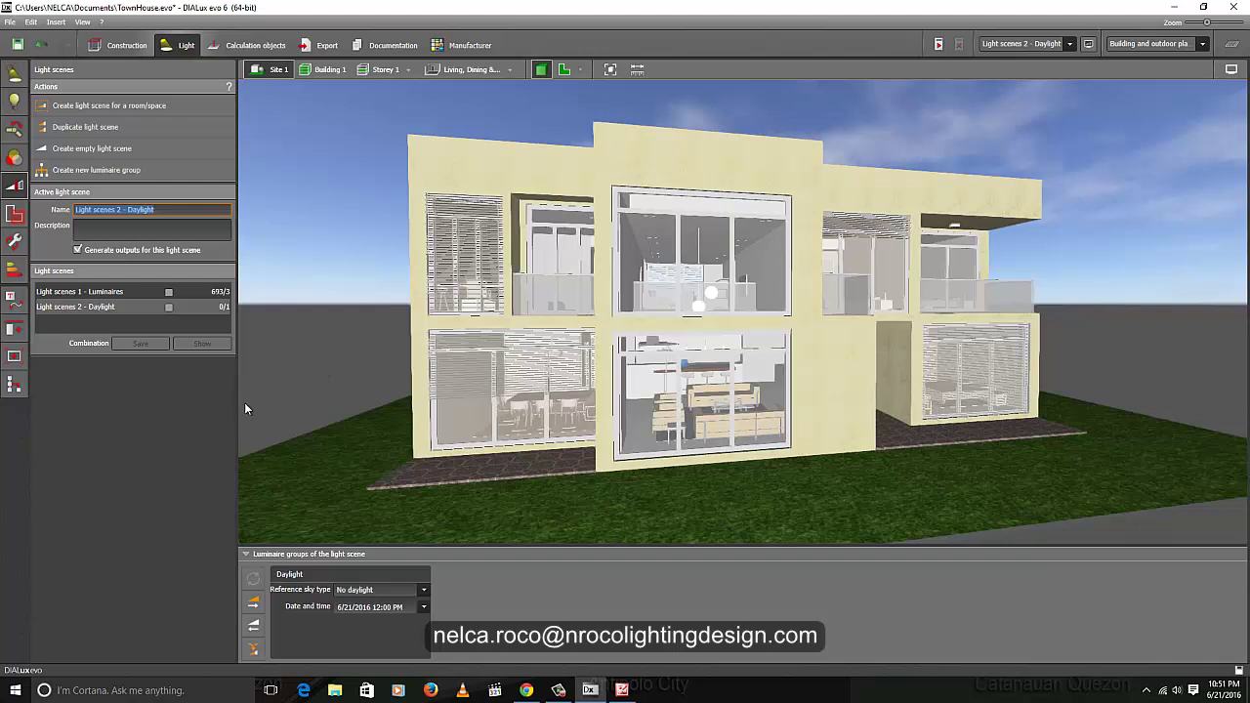
left_click(123, 291)
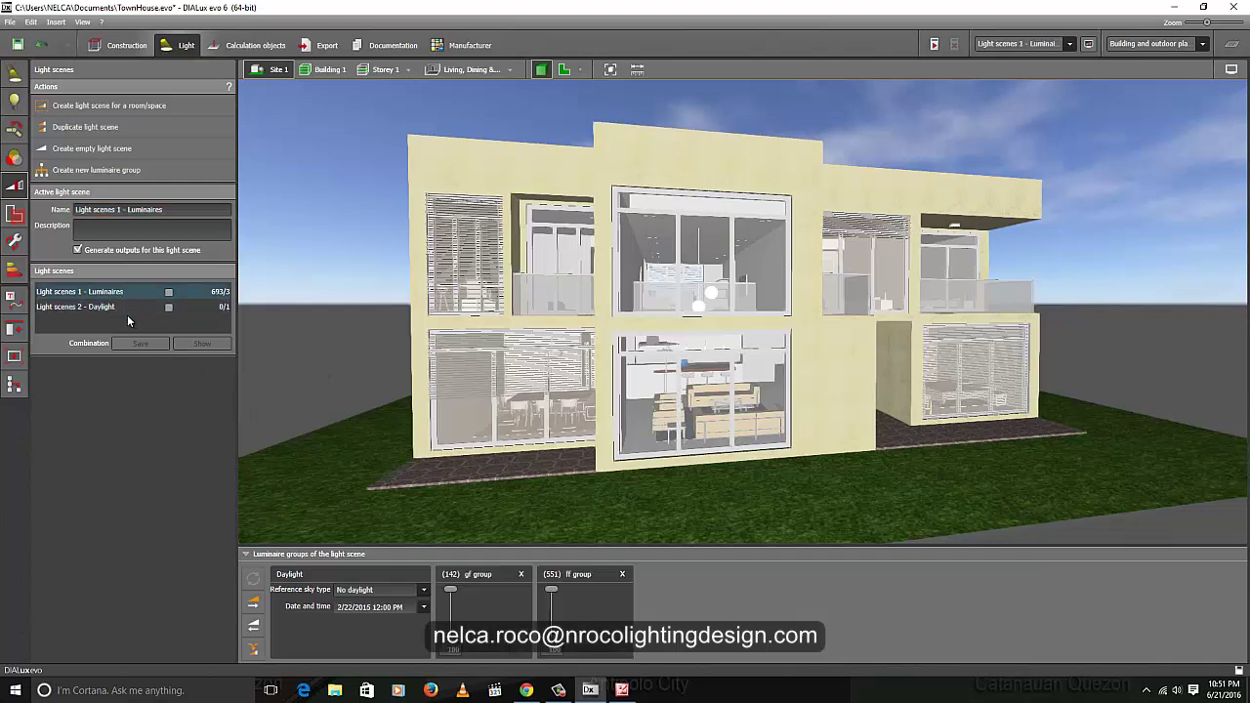
Step: Make Light scenes 2 - Daylight the active light scene and tick its checkbox in the light scene list
left_click(109, 307)
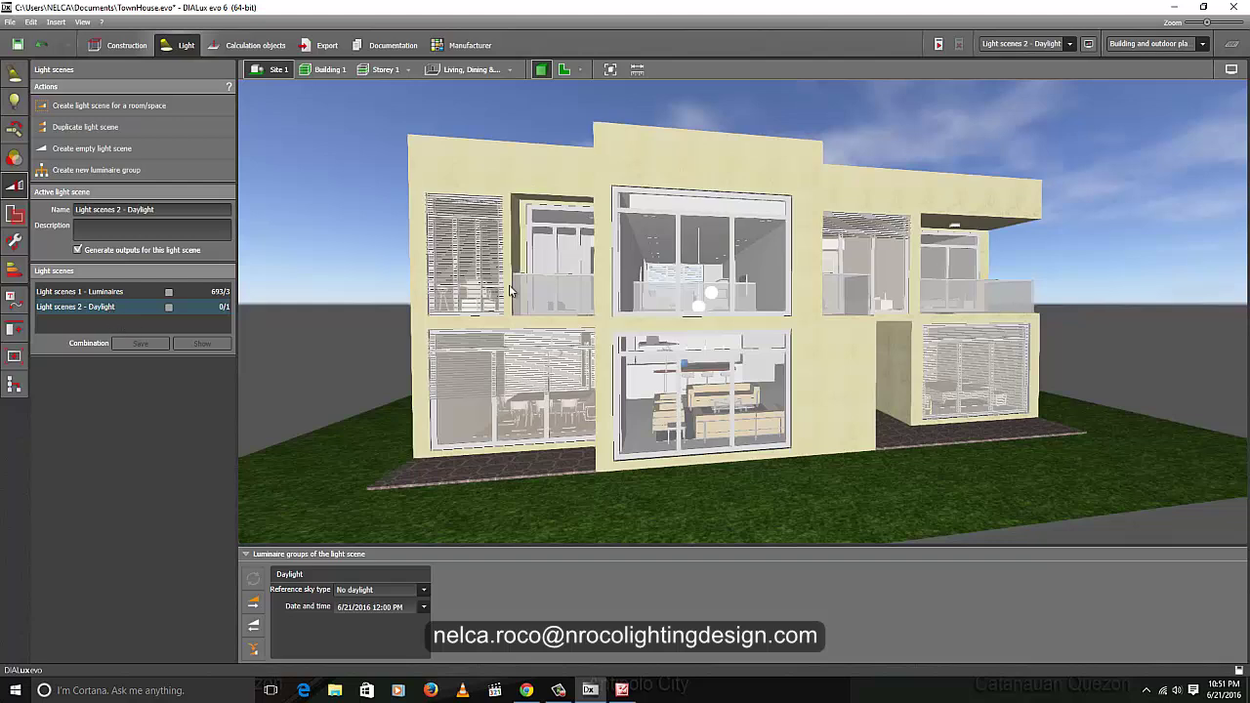
left_click(1026, 43)
left_click(1037, 78)
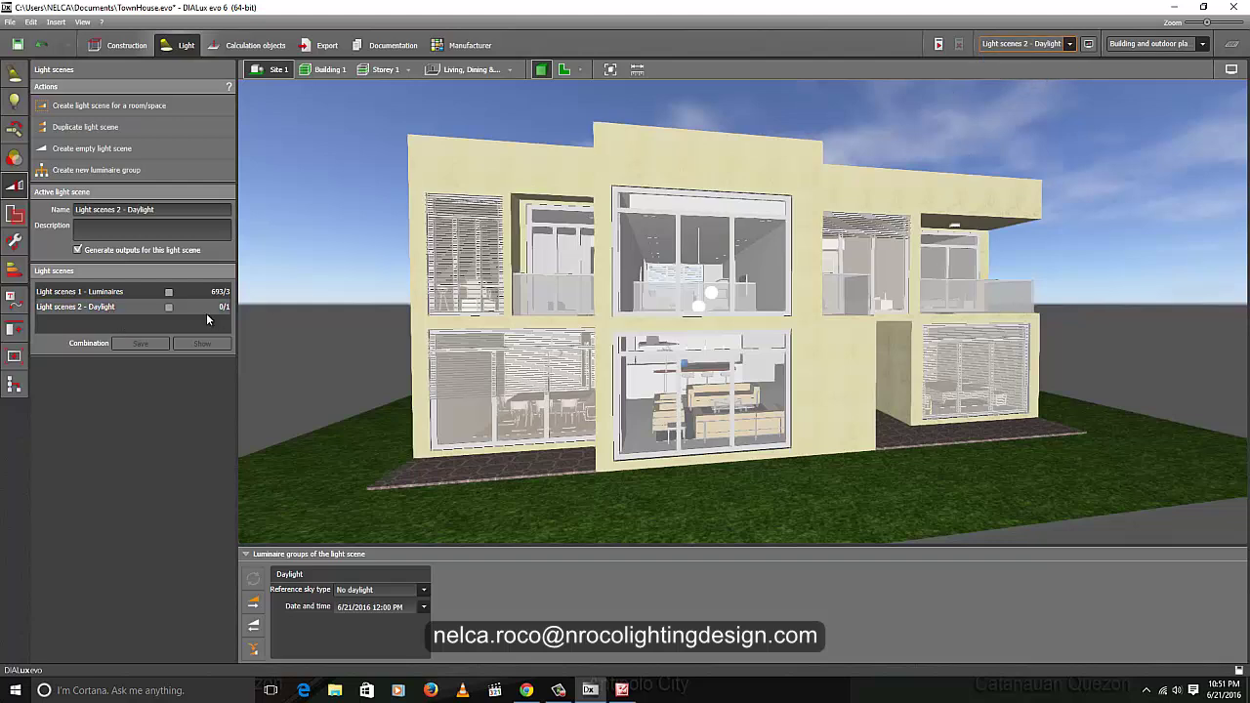
left_click(170, 307)
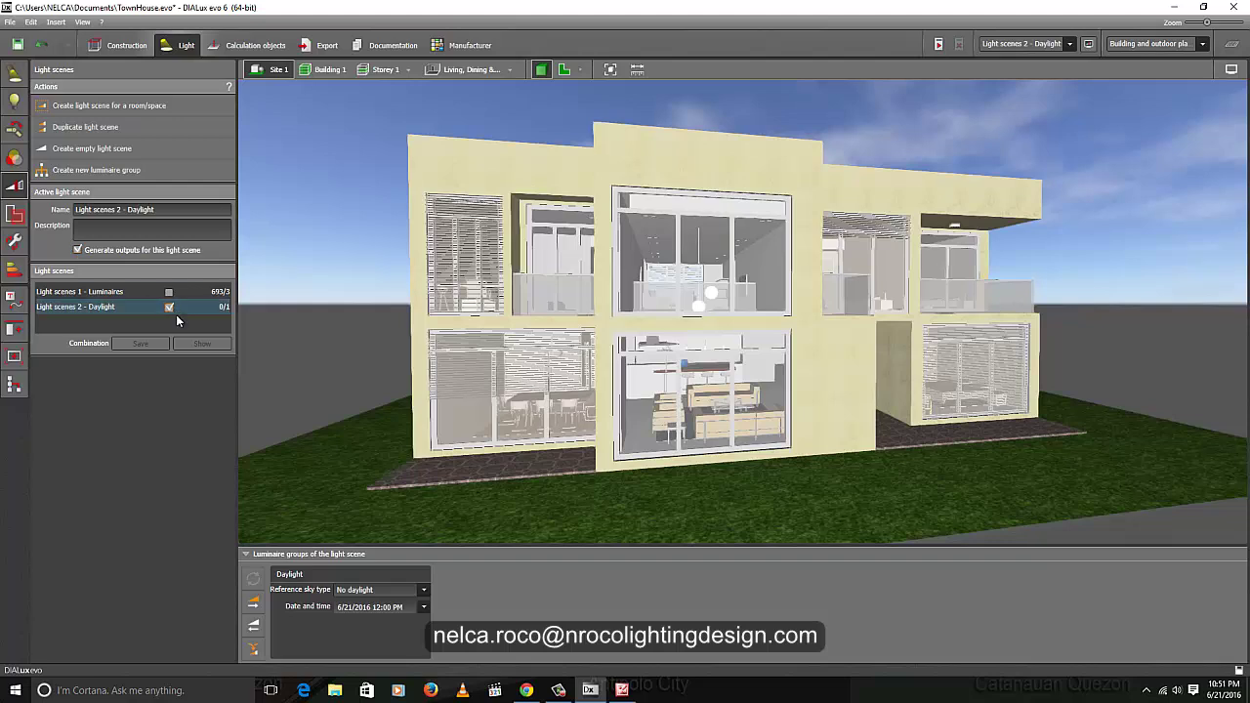
Step: Set the reference sky type of the daylight scene to Clear sky
left_click(422, 590)
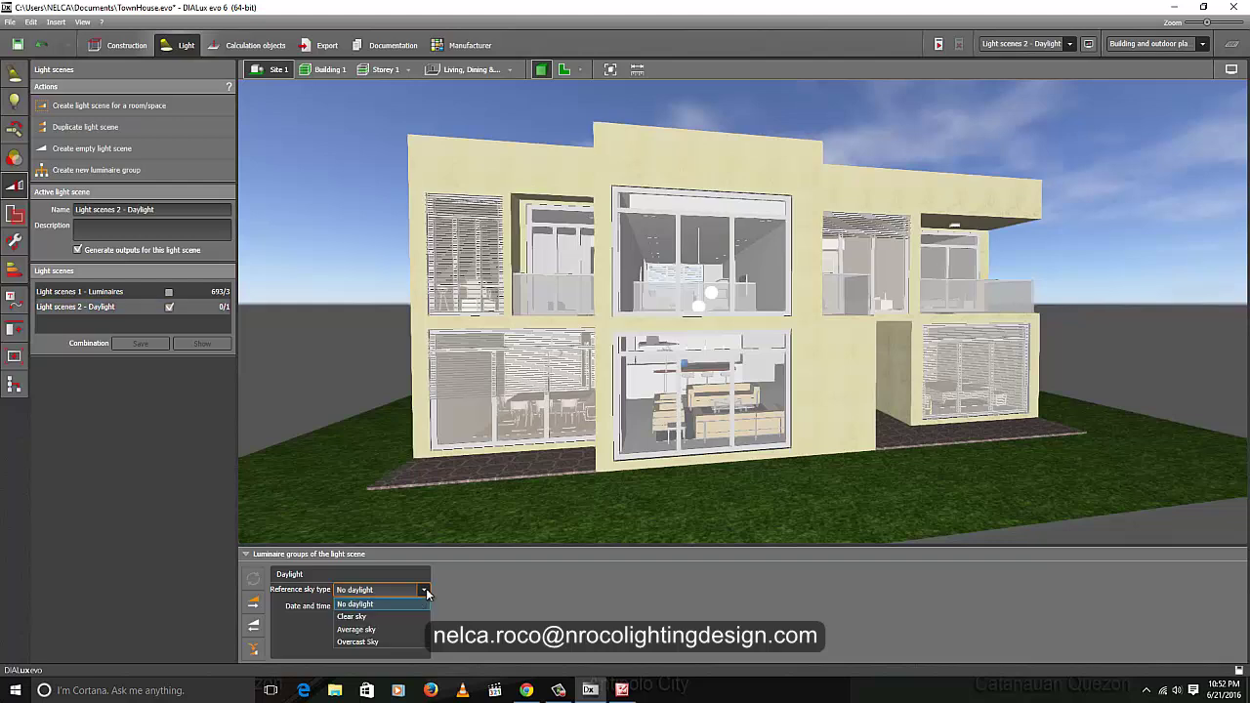
left_click(378, 617)
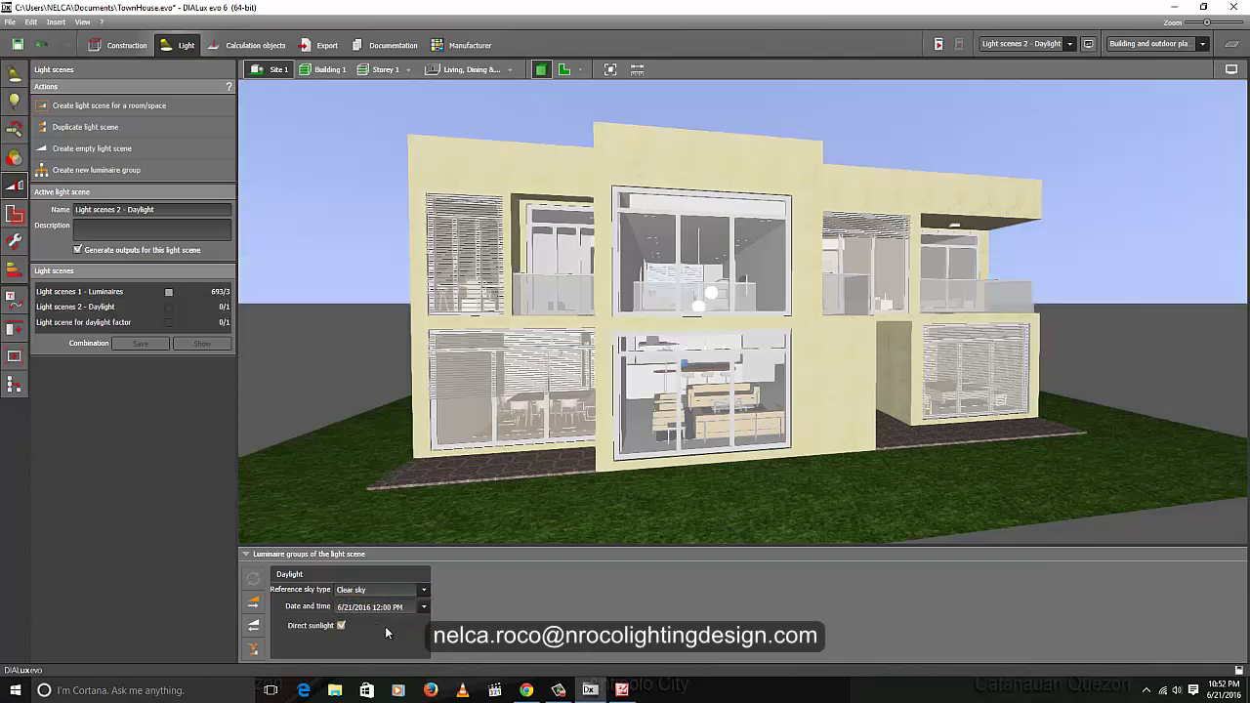
left_click(423, 591)
left_click(424, 592)
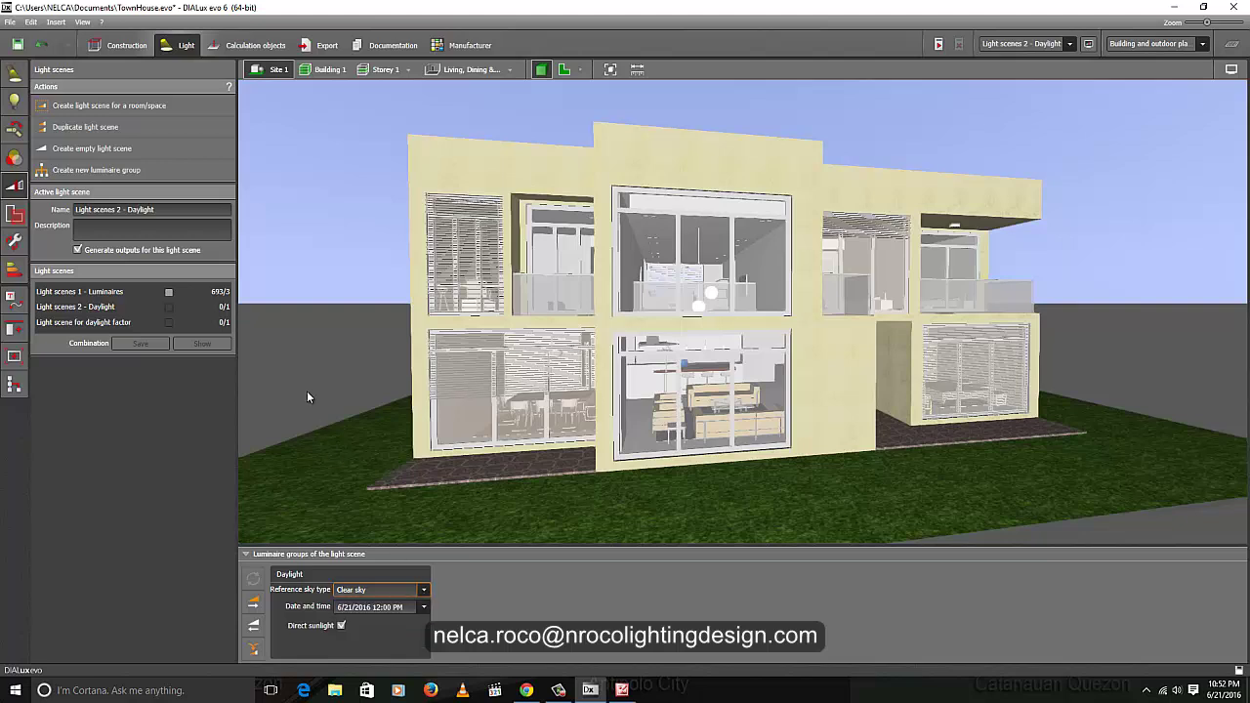
Step: Set the daylight scene's date and time to 6/1/2016 3:00 PM
left_click(423, 608)
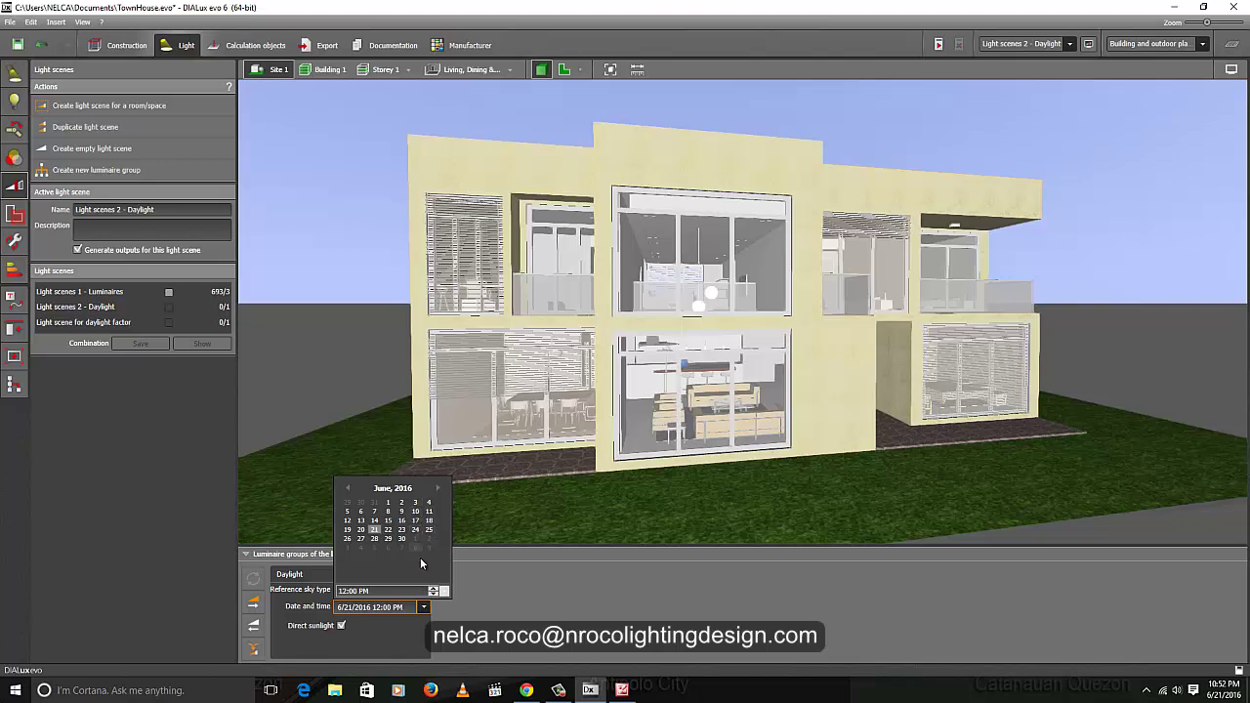
left_click(387, 503)
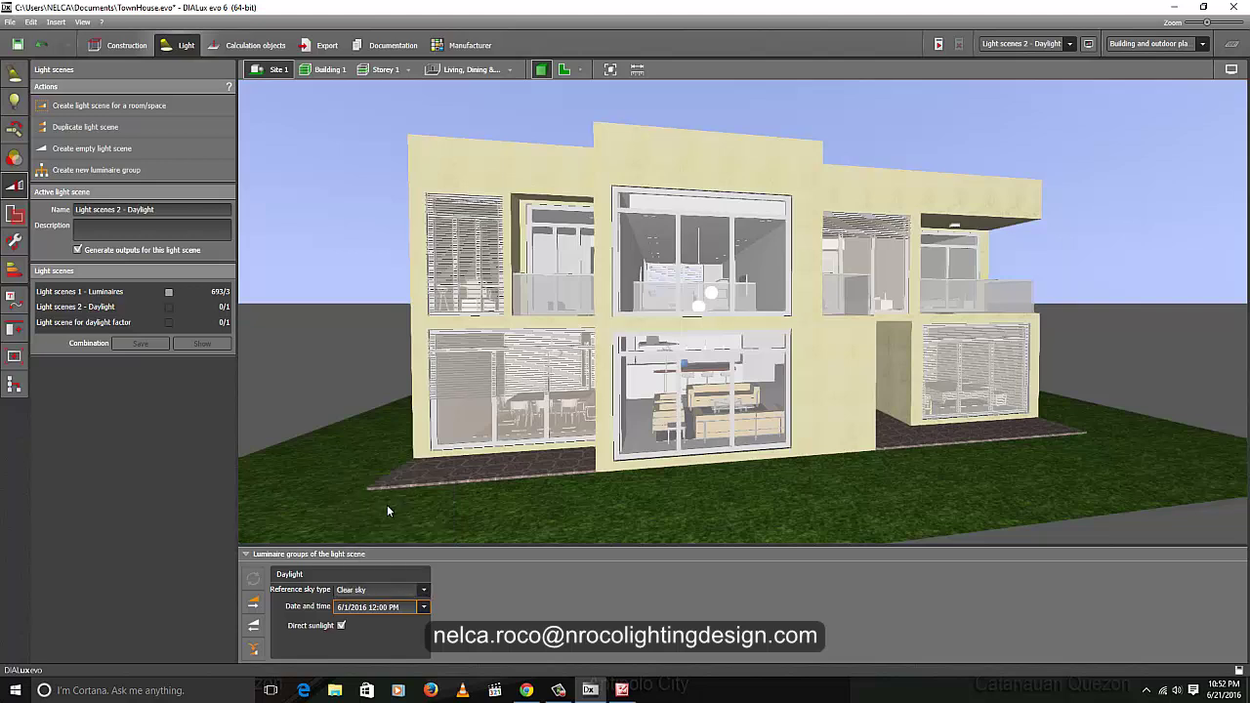
left_click(424, 608)
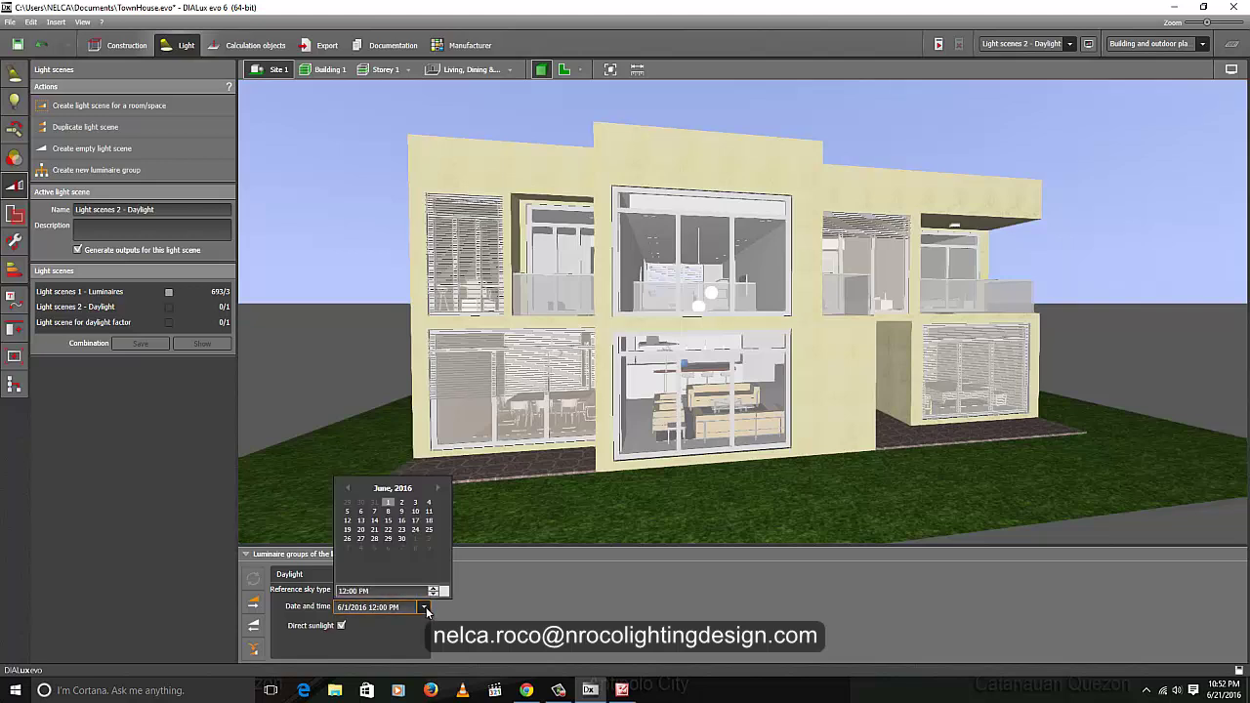
left_click(374, 591)
type("3")
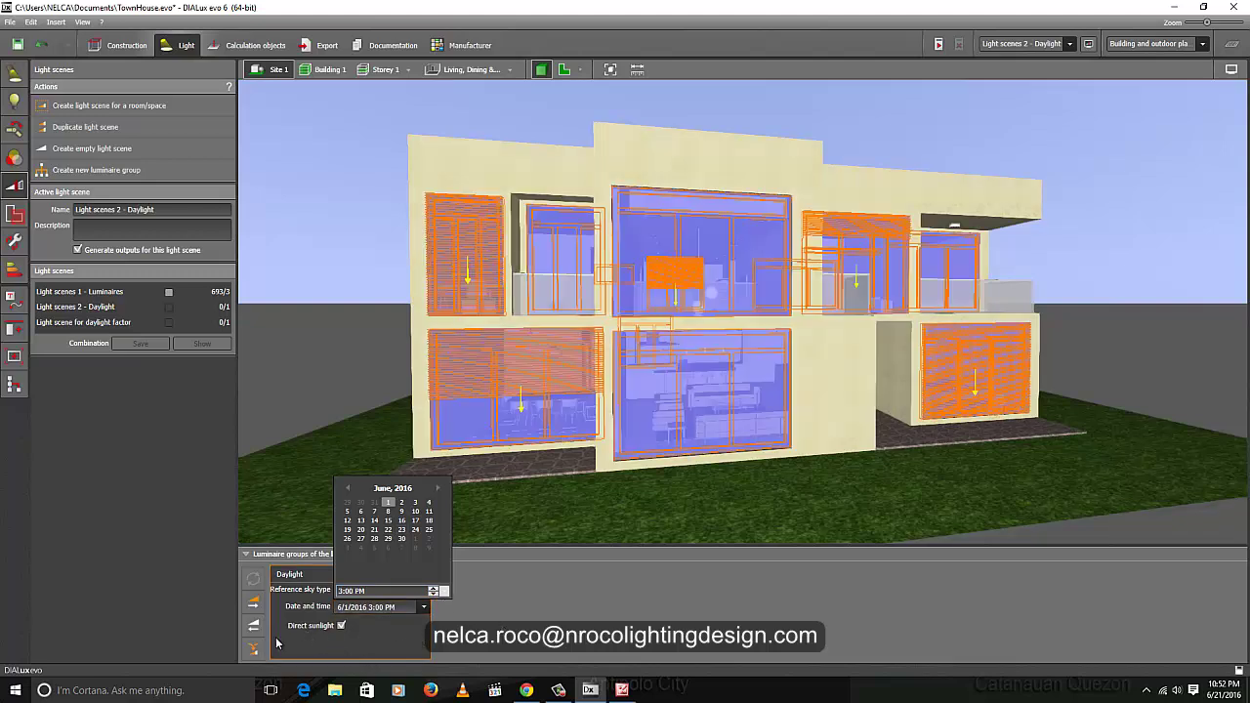
left_click(290, 405)
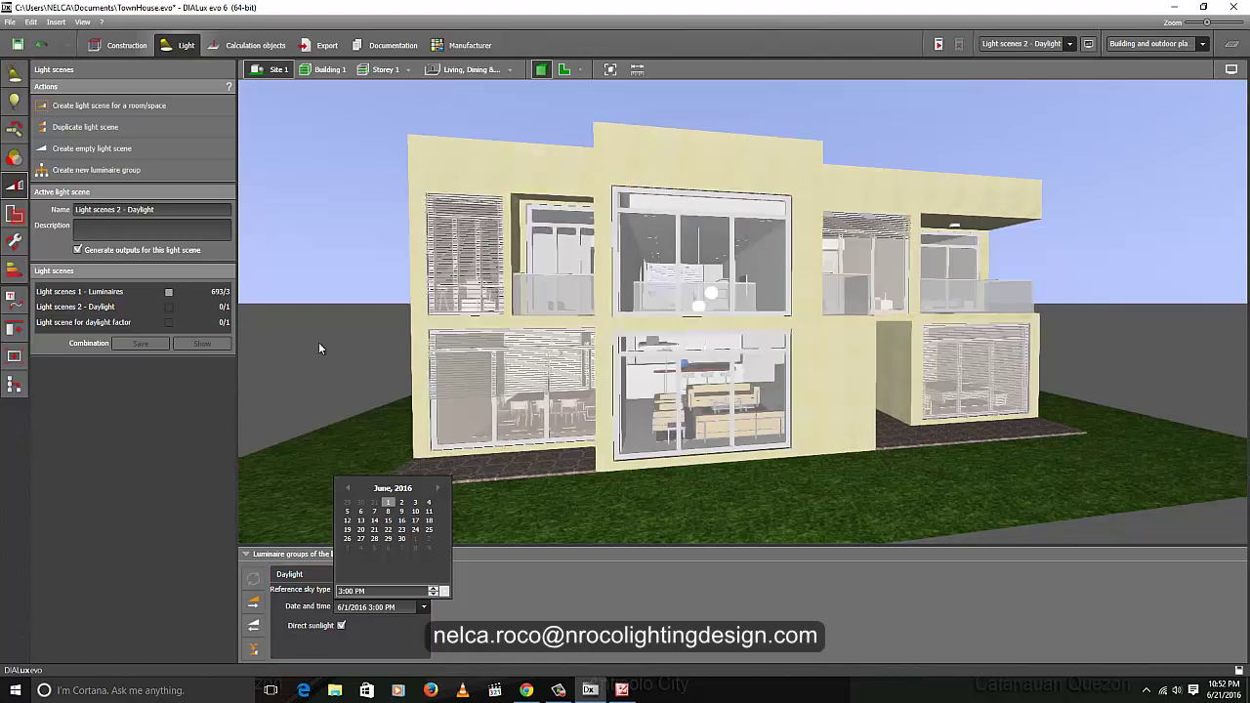
left_click(388, 503)
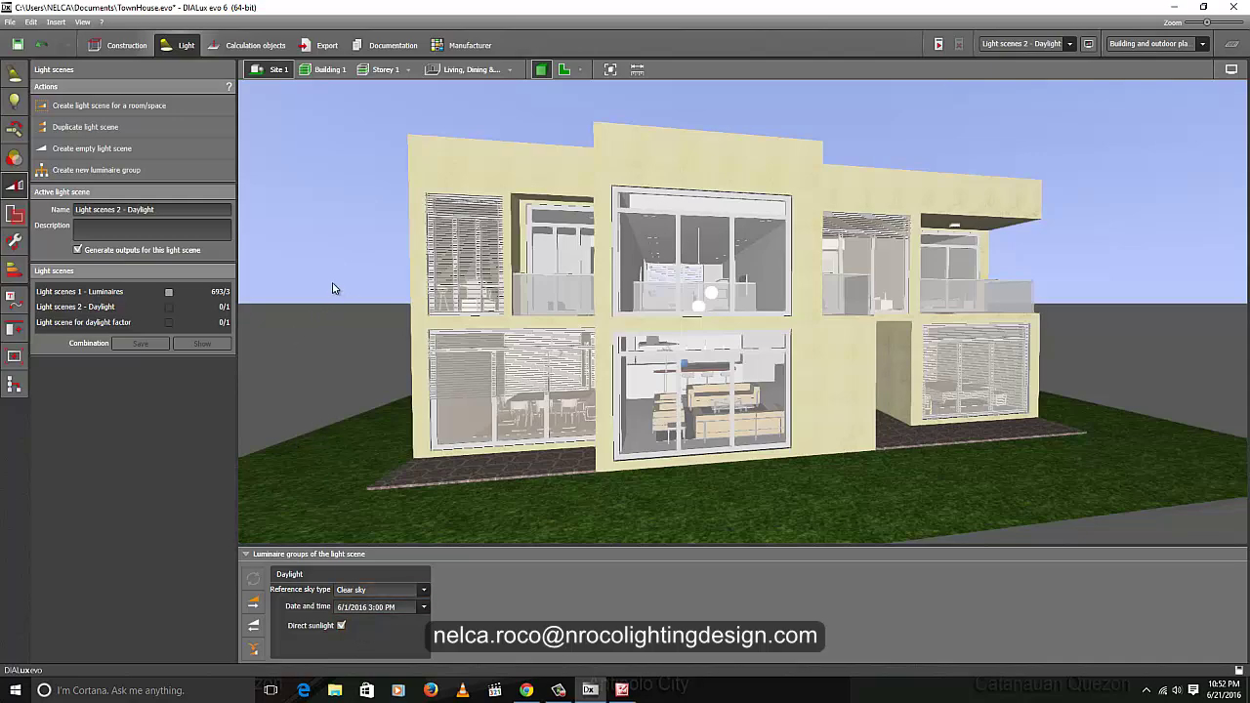
Step: Start the calculation of the townhouse with the configured daylight scene
mouse_move(330, 282)
right_mouse_down()
mouse_move(302, 270)
mouse_move(335, 271)
right_mouse_up()
left_click_drag(334, 270, 342, 345)
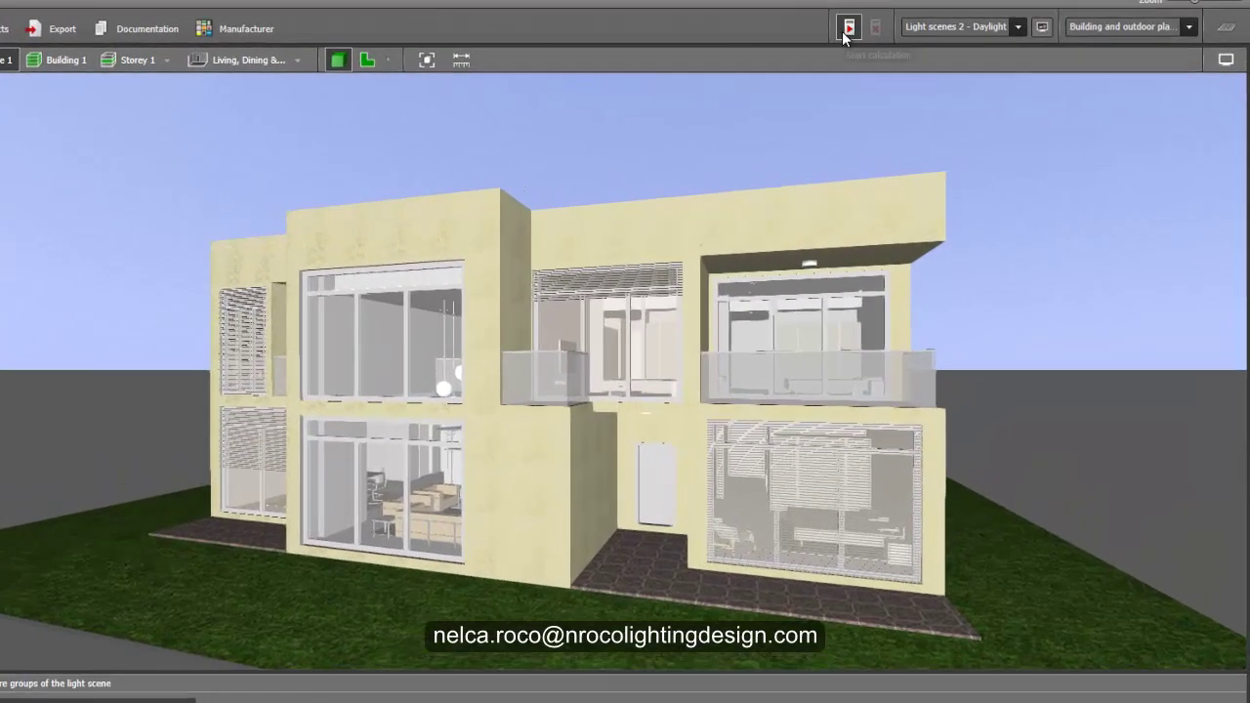
left_click_drag(712, 121, 713, 121)
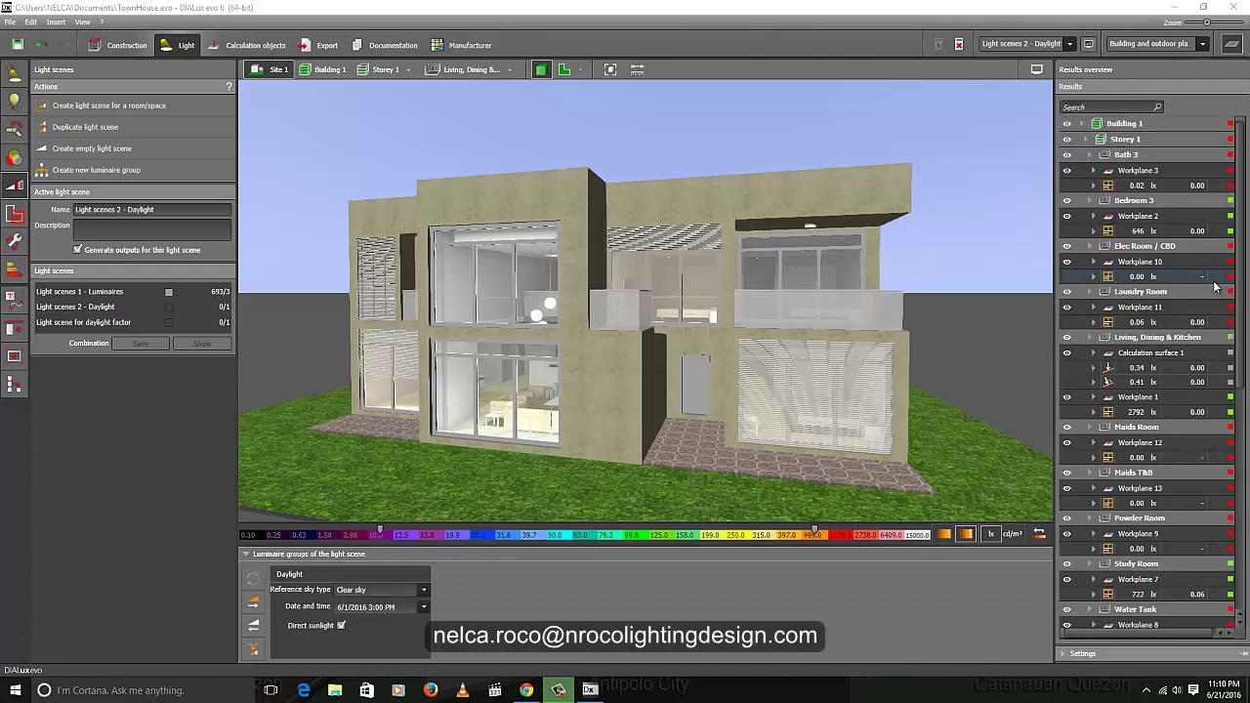
Step: Review the calculated workplane results for the rooms of Storey 1 and Storey 2, and close the results overview
left_click_drag(1244, 288, 1241, 540)
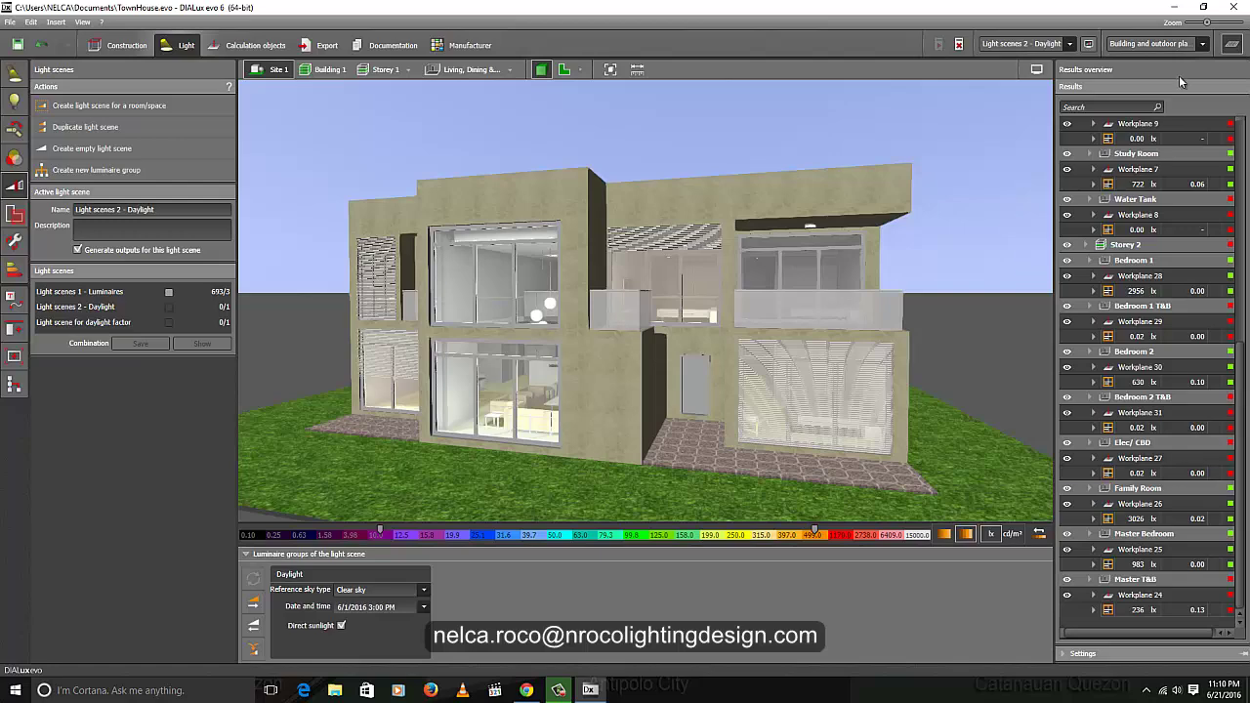
left_click(1233, 46)
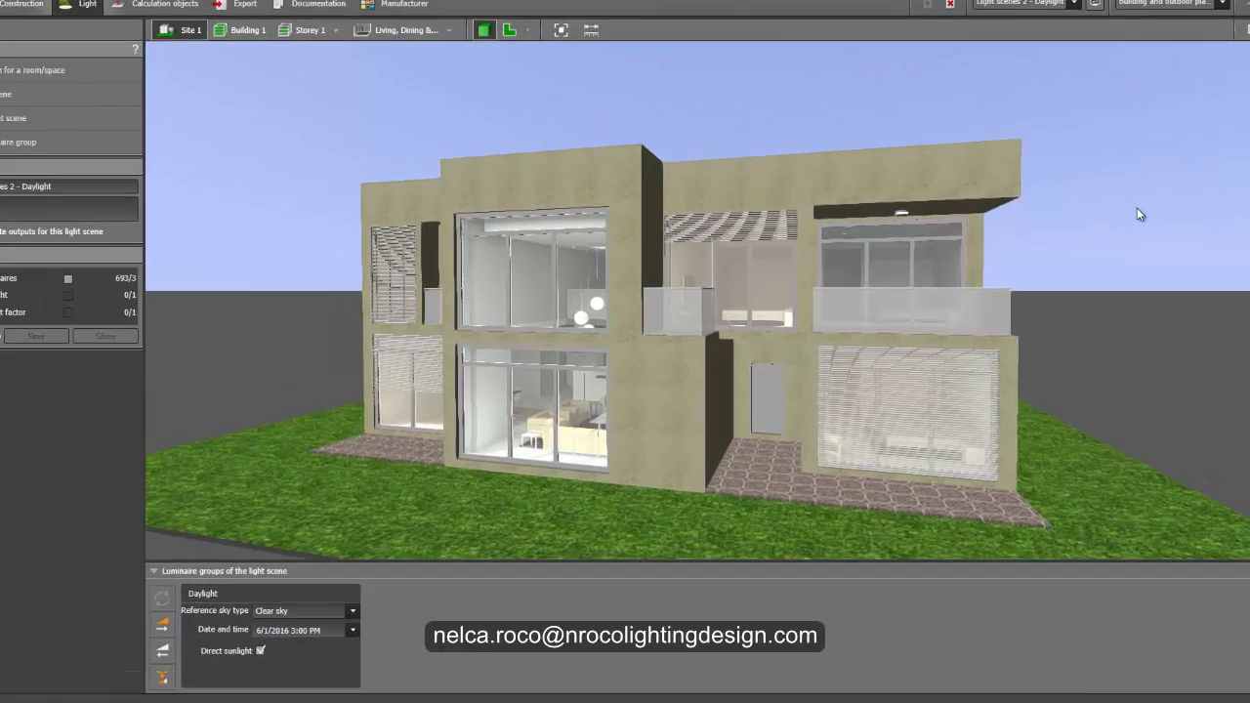
Step: Display the building in false colours and set the lower marker of the illuminance scale to 50 lx
right_click_drag(1137, 209, 1078, 225)
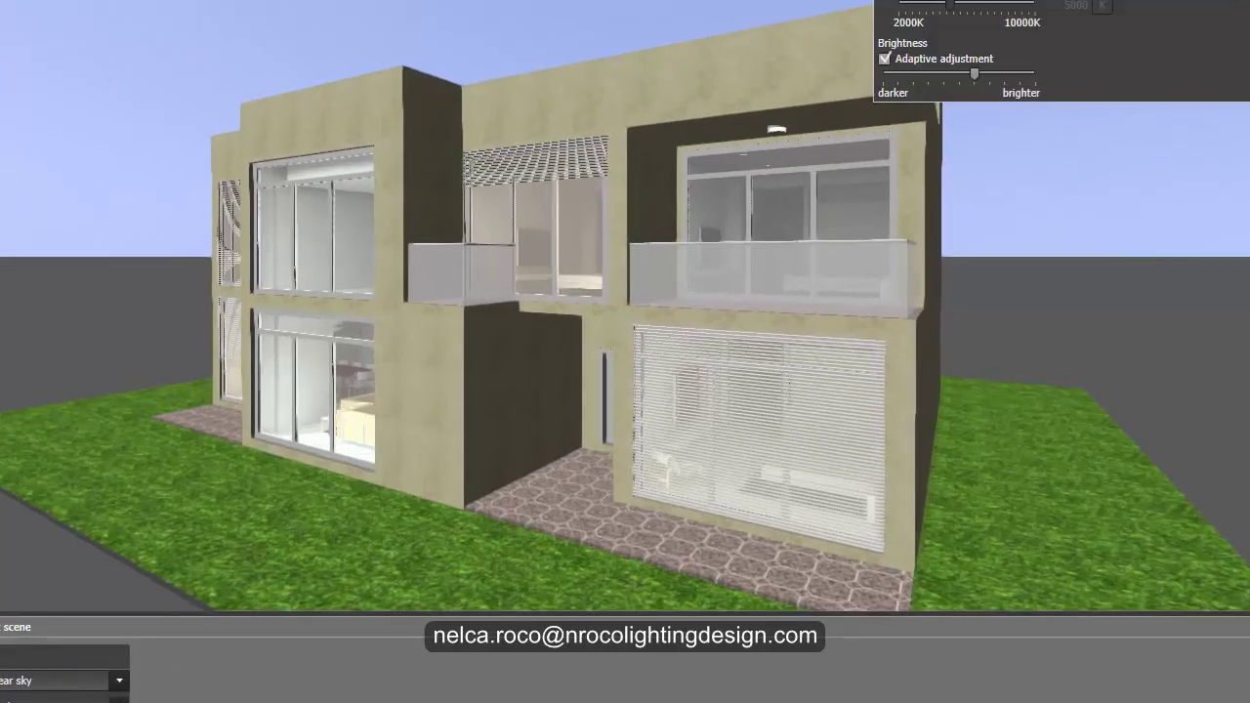
left_click(475, 2)
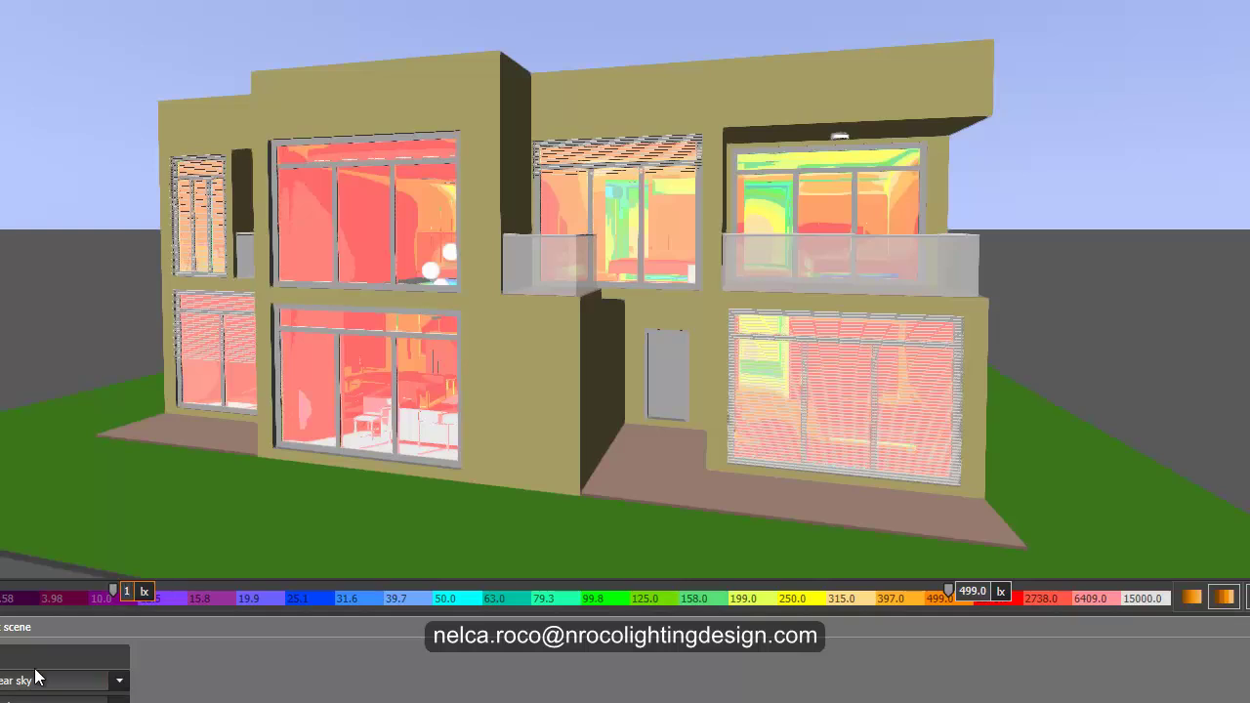
key("BackSpace")
type("50")
key("Return")
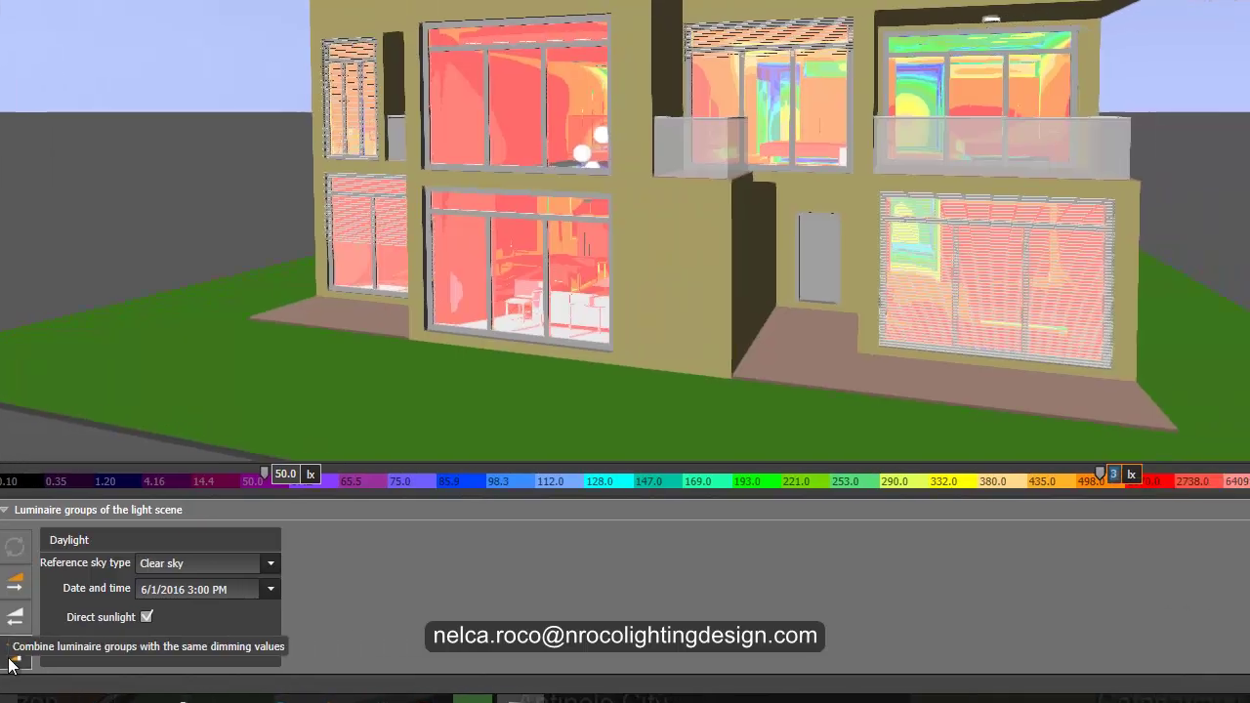
Step: Set the upper marker of the false colour illuminance scale to 5000 lx
type("3")
key("BackSpace")
type("5000")
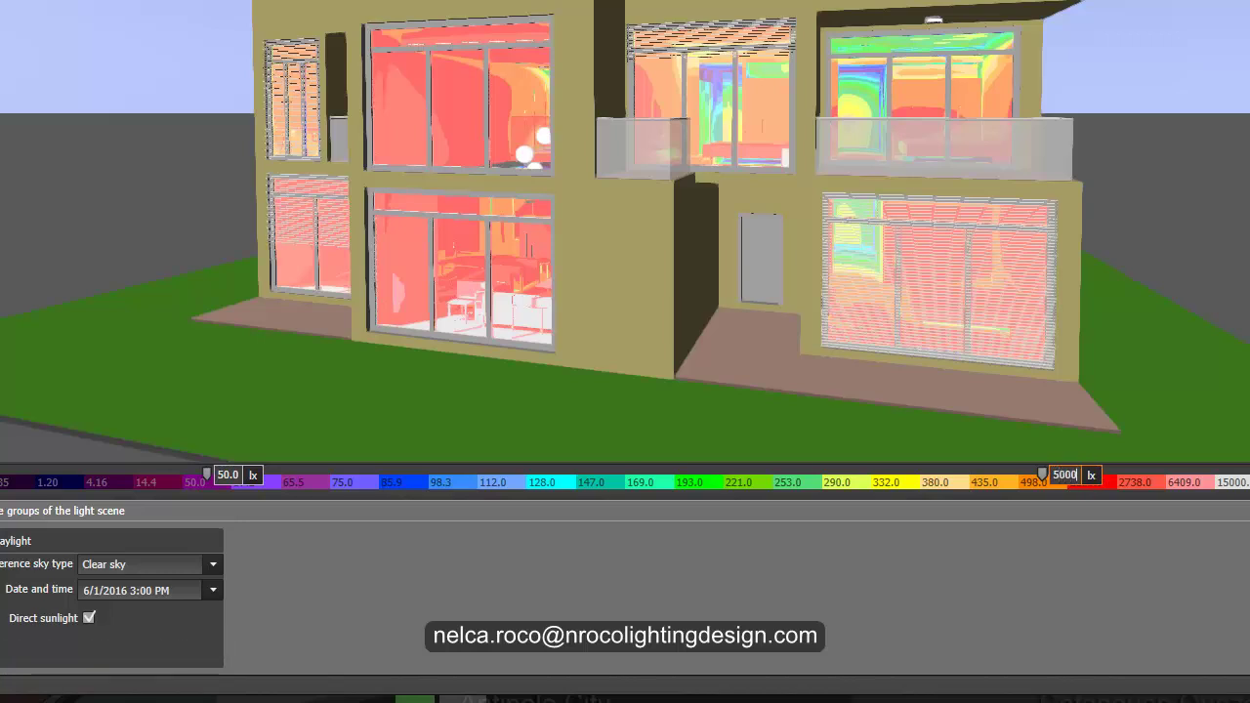
key("Return")
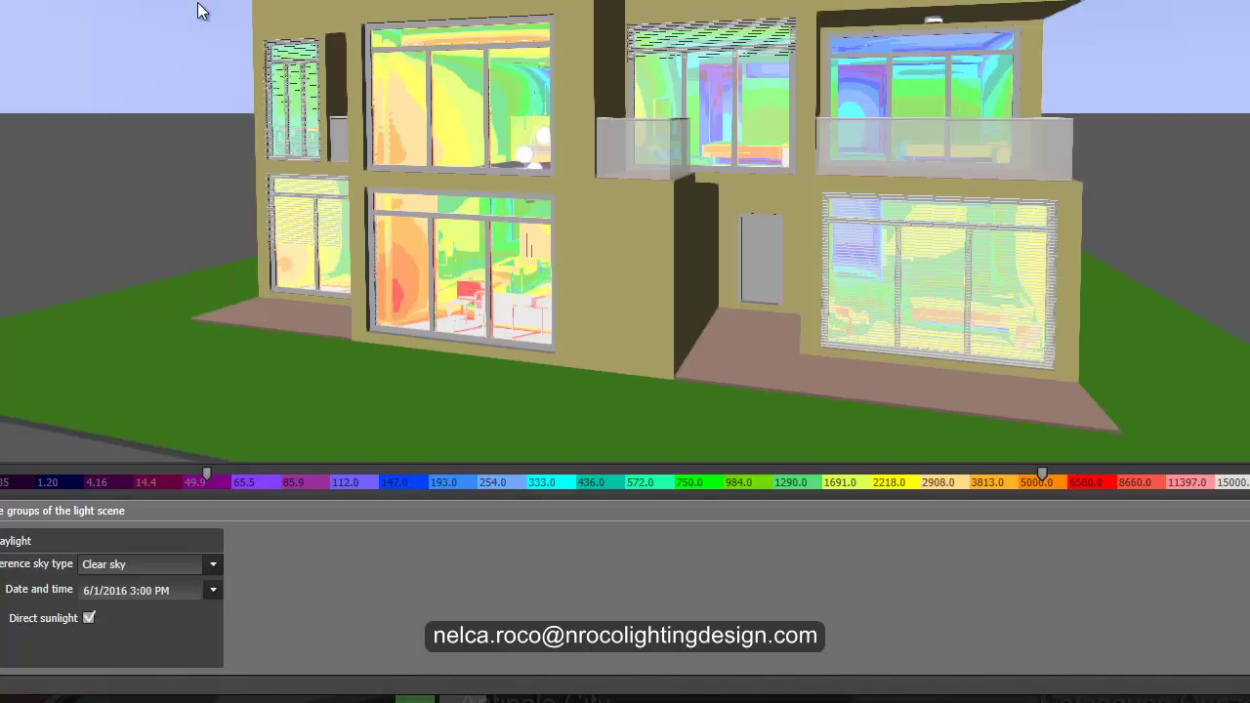
Step: Examine the false colour illuminance distribution through the façade windows of both storeys from several angles
right_click_drag(198, 9, 344, 45)
right_click_drag(1074, 95, 949, 113)
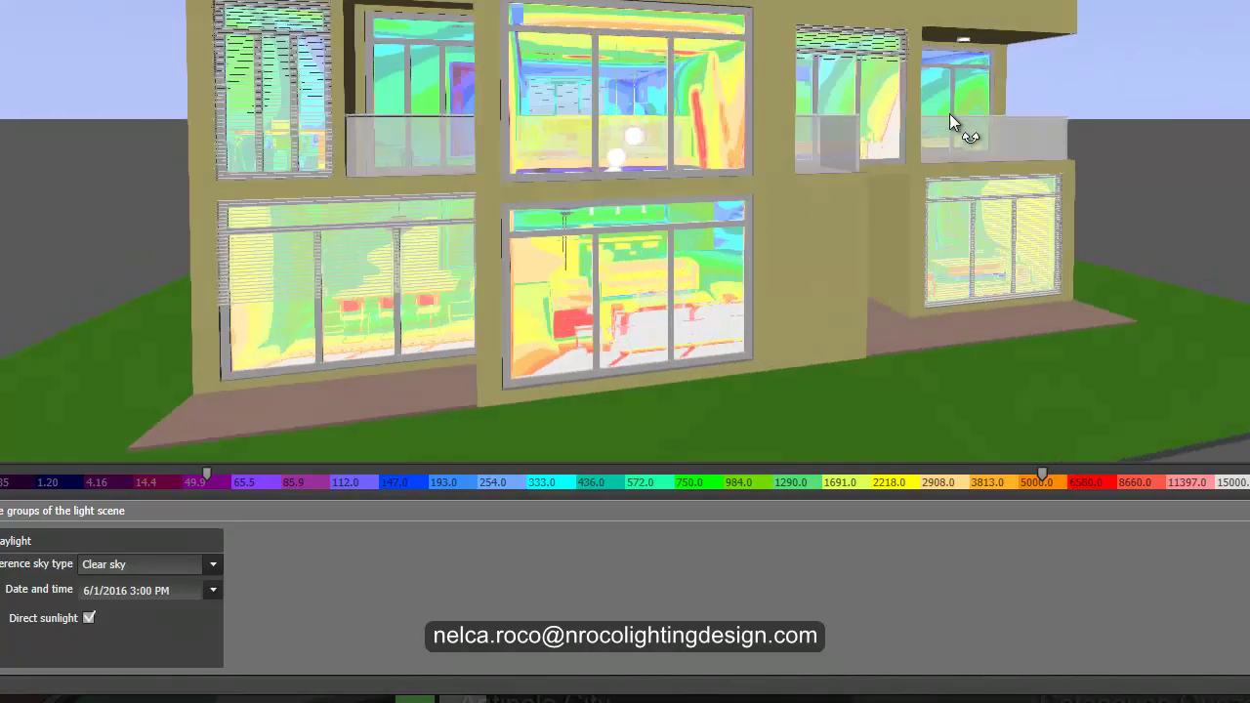
left_click_drag(949, 113, 889, 135)
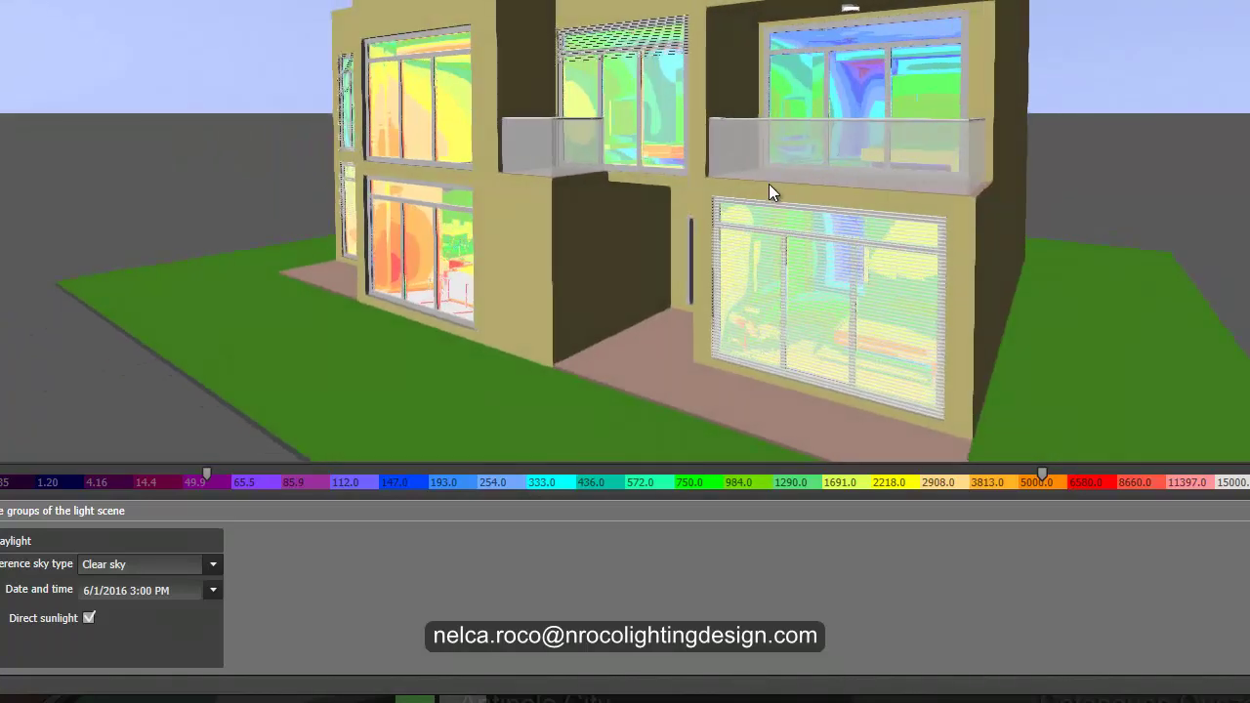
scroll(769, 183, "up", 2)
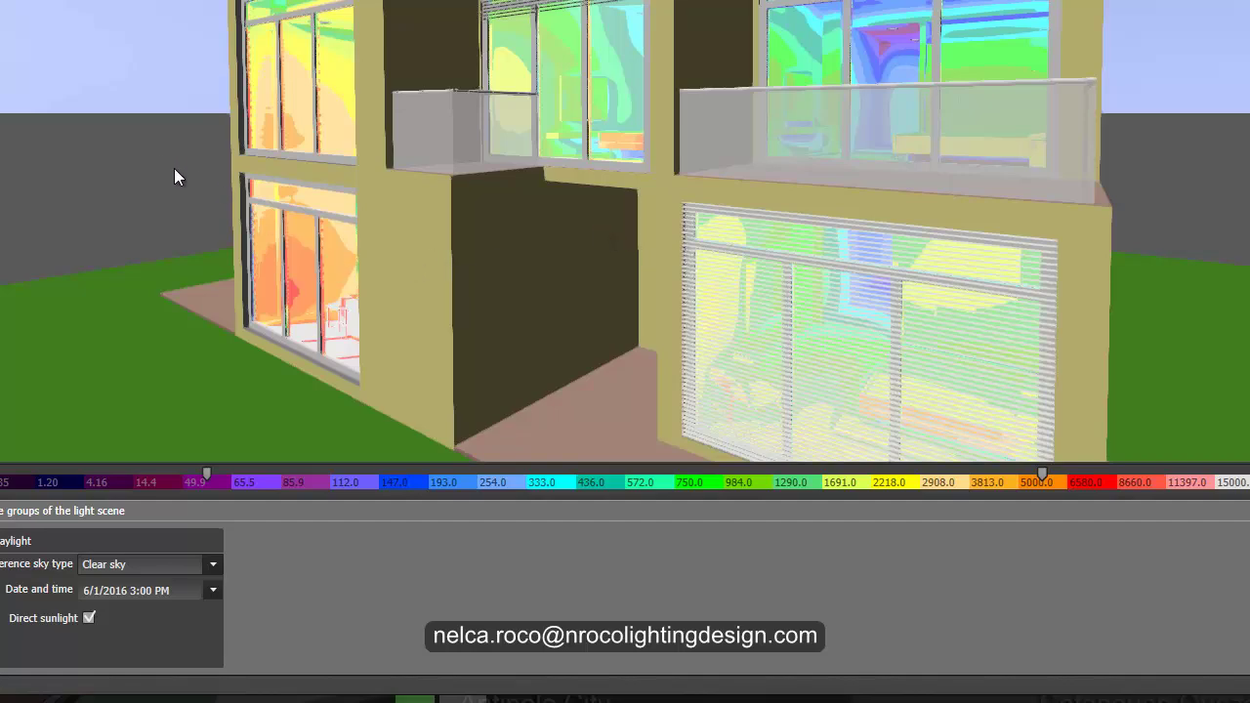
left_click_drag(195, 164, 361, 255)
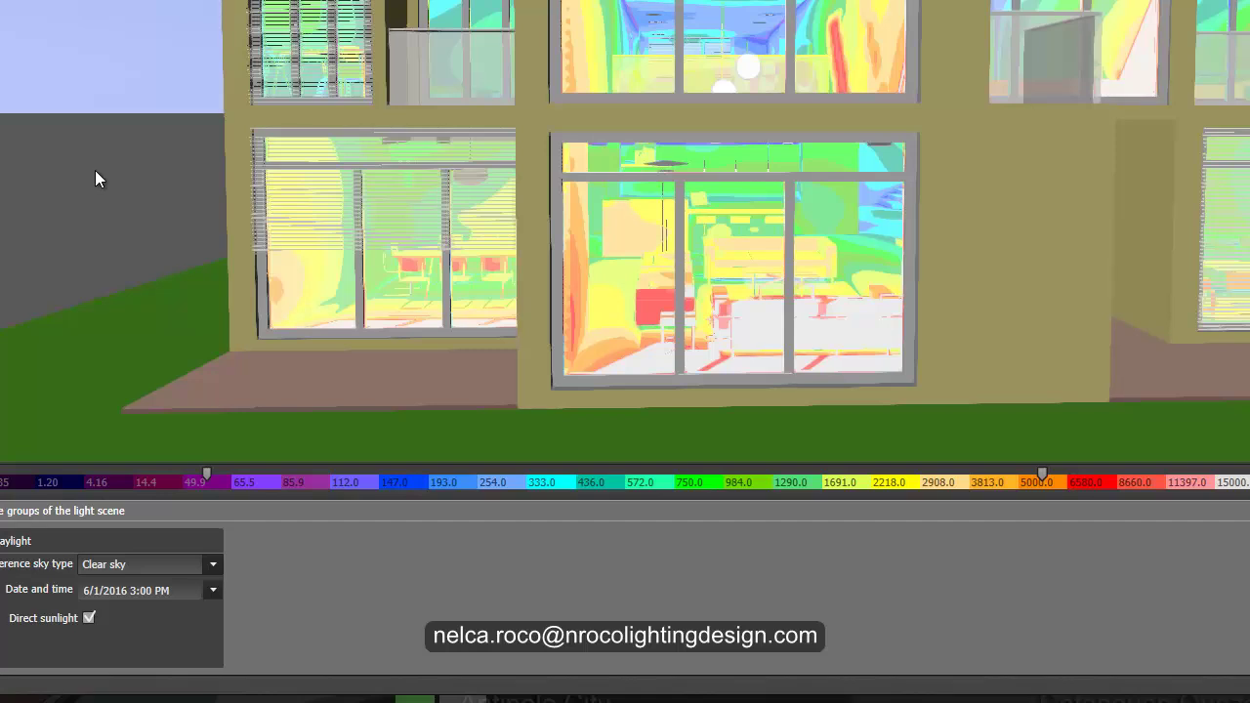
right_click_drag(95, 169, 118, 173)
middle_click_drag(118, 173, 70, 167)
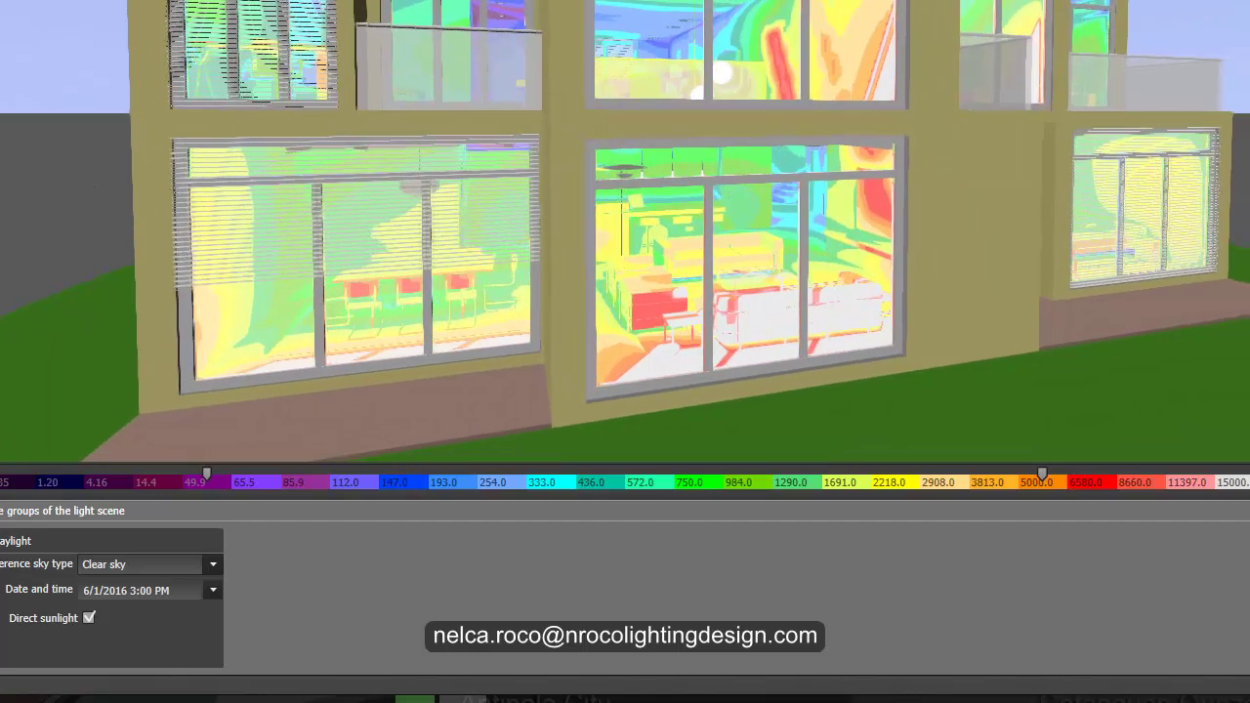
mouse_move(995, 487)
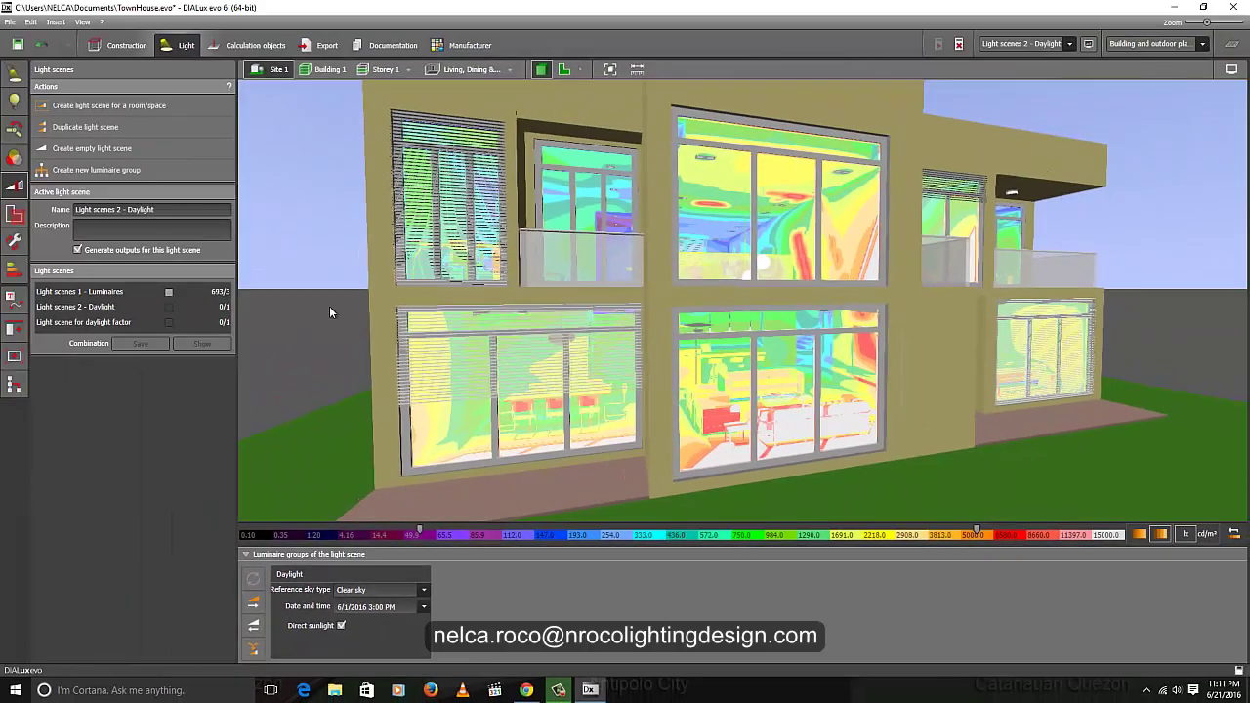
Step: Examine the false colour illuminance inside the ground floor living area, around the sofa, kitchen counter and staircase passage
left_click_drag(330, 310, 299, 283)
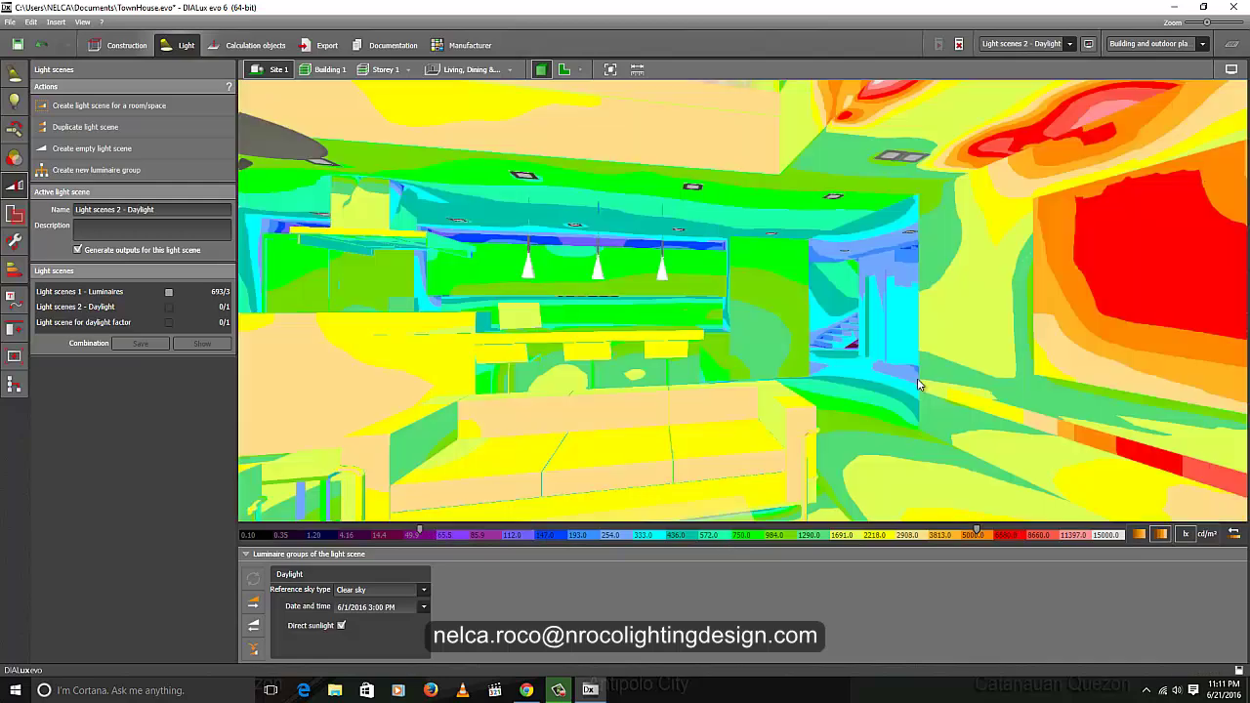
scroll(918, 383, "up", 5)
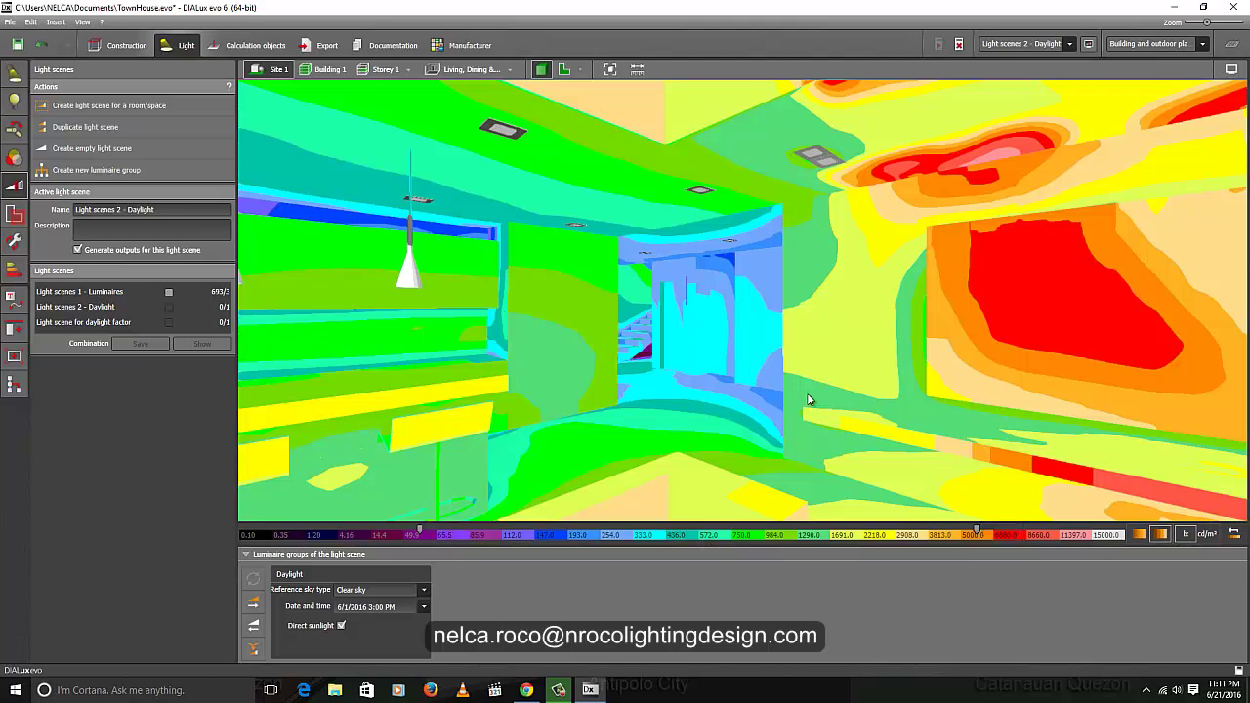
right_click_drag(807, 394, 728, 392)
middle_click_drag(815, 372, 886, 360)
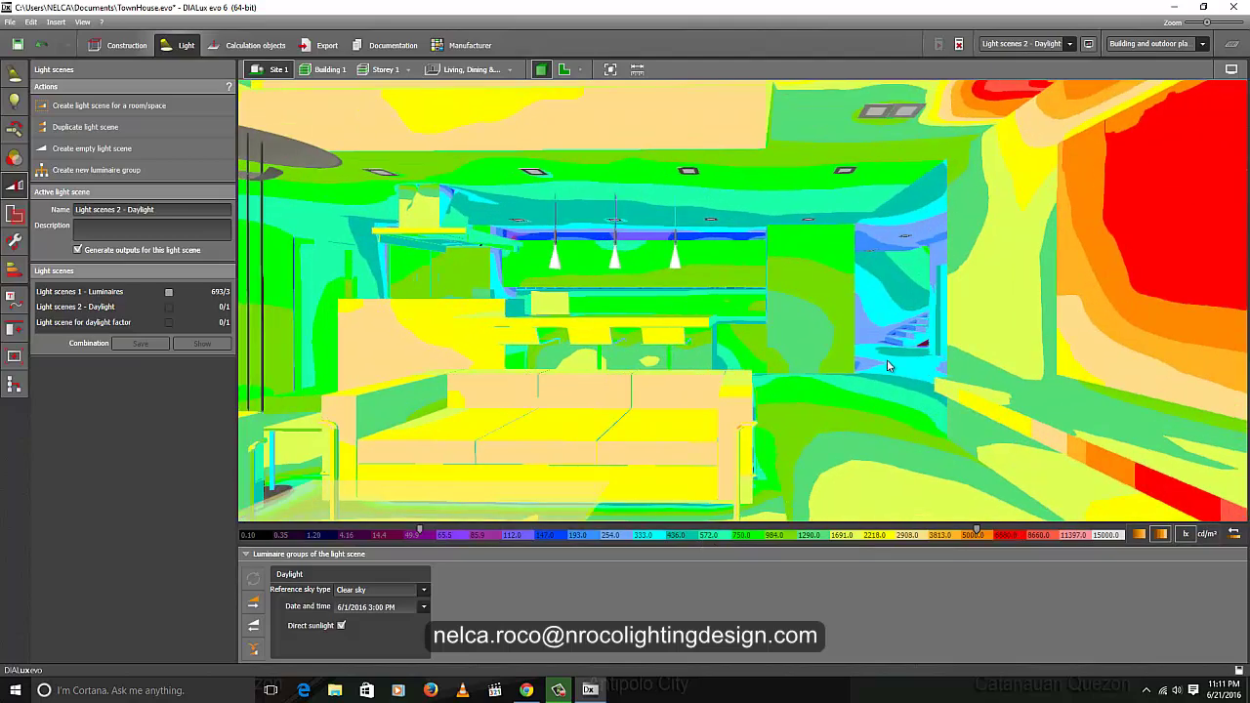
Step: Examine the false colours from outside along the façade, and display only the Living, Dining & Kitchen room
scroll(877, 360, "down", 10)
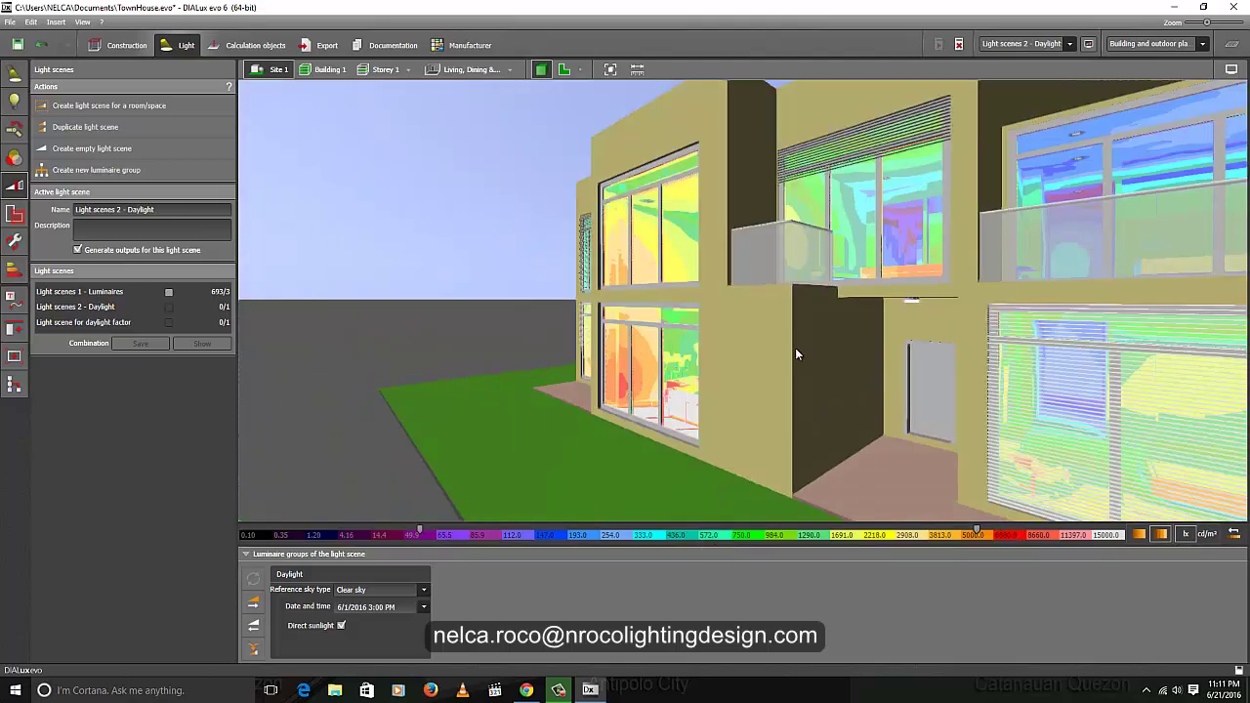
left_click_drag(797, 354, 903, 305)
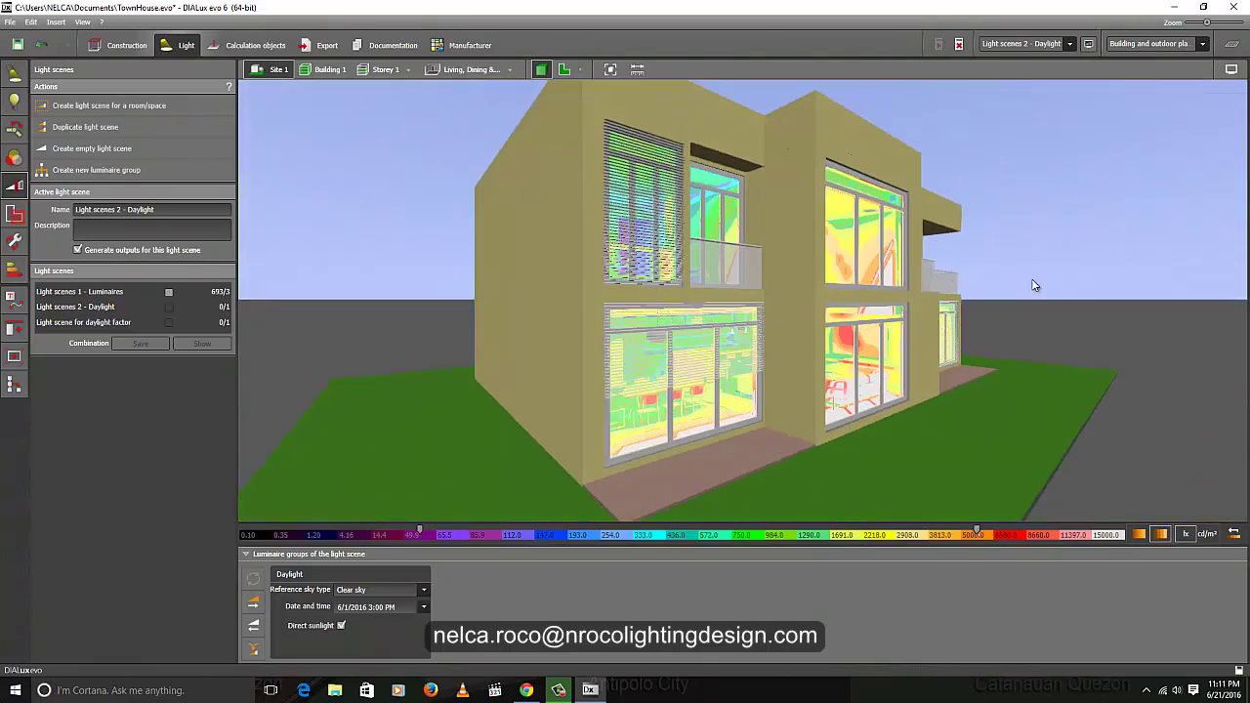
left_click_drag(1035, 285, 805, 339)
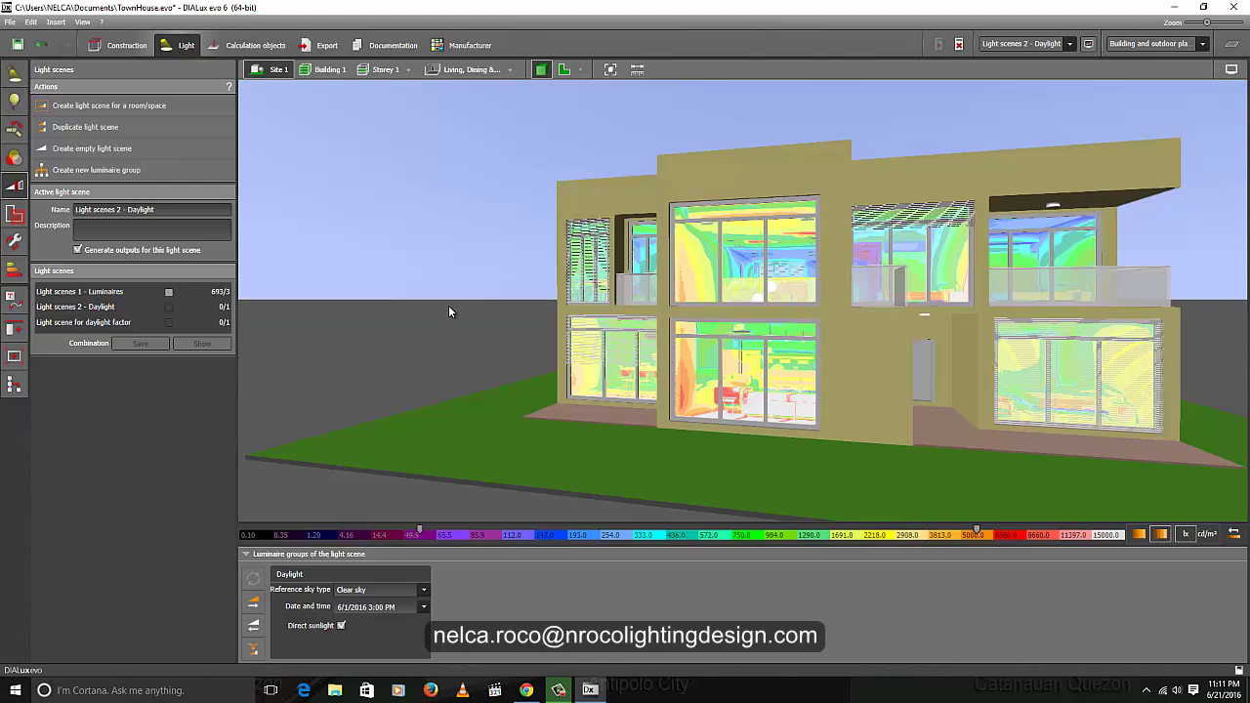
left_click_drag(422, 295, 403, 290)
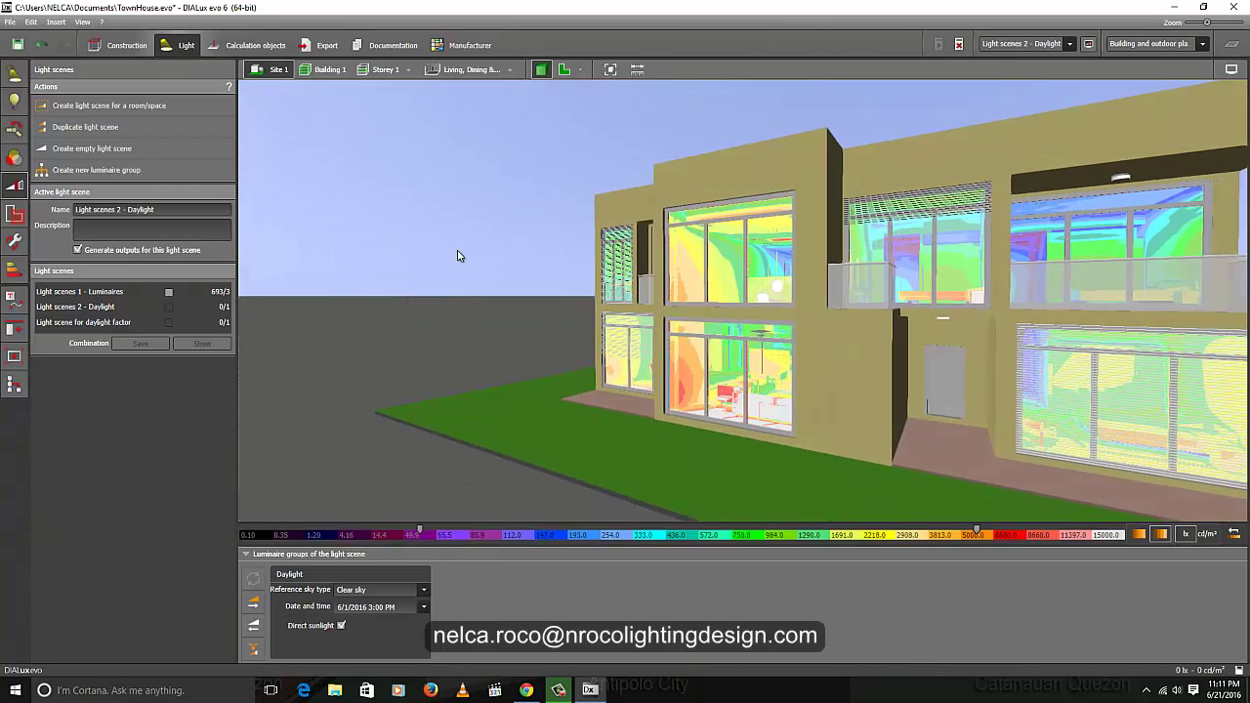
left_click(469, 70)
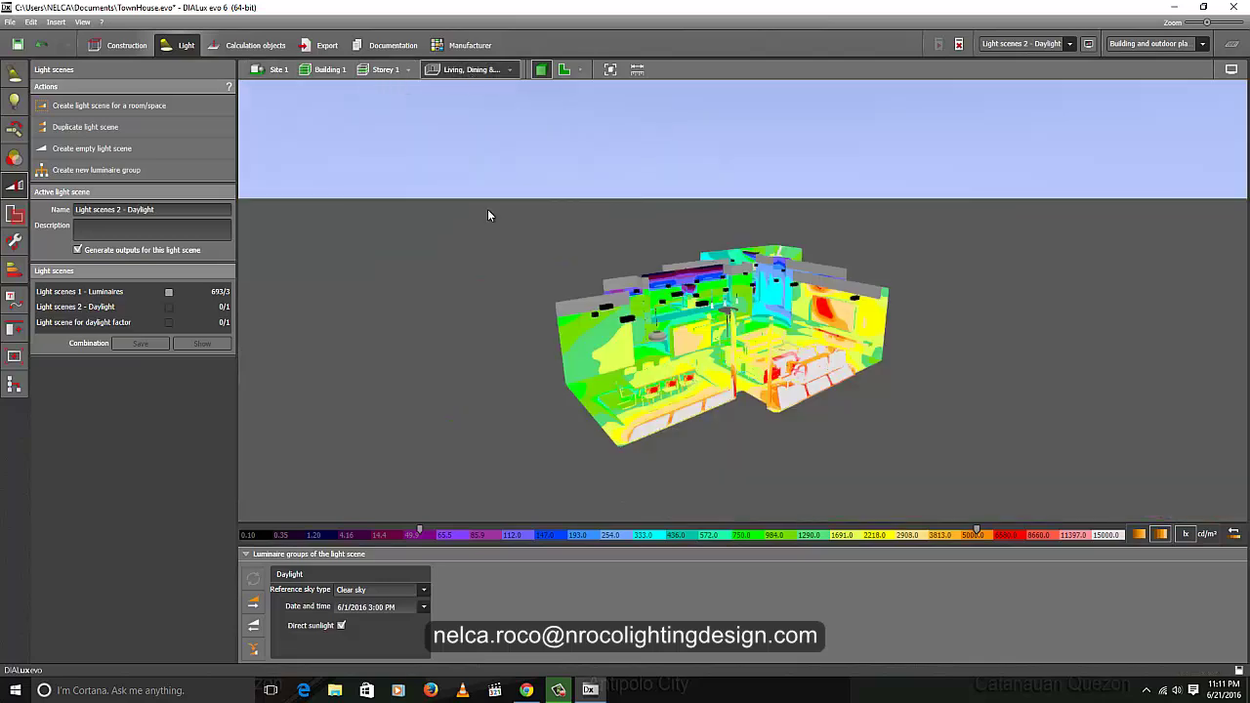
Step: Examine the false colour illuminance inside the isolated Living, Dining & Kitchen room, from the dining area towards the kitchen
right_click_drag(488, 215, 486, 192)
scroll(499, 308, "up", 5)
middle_click_drag(502, 273, 244, 303)
middle_click_drag(464, 325, 707, 355)
scroll(708, 346, "up", 3)
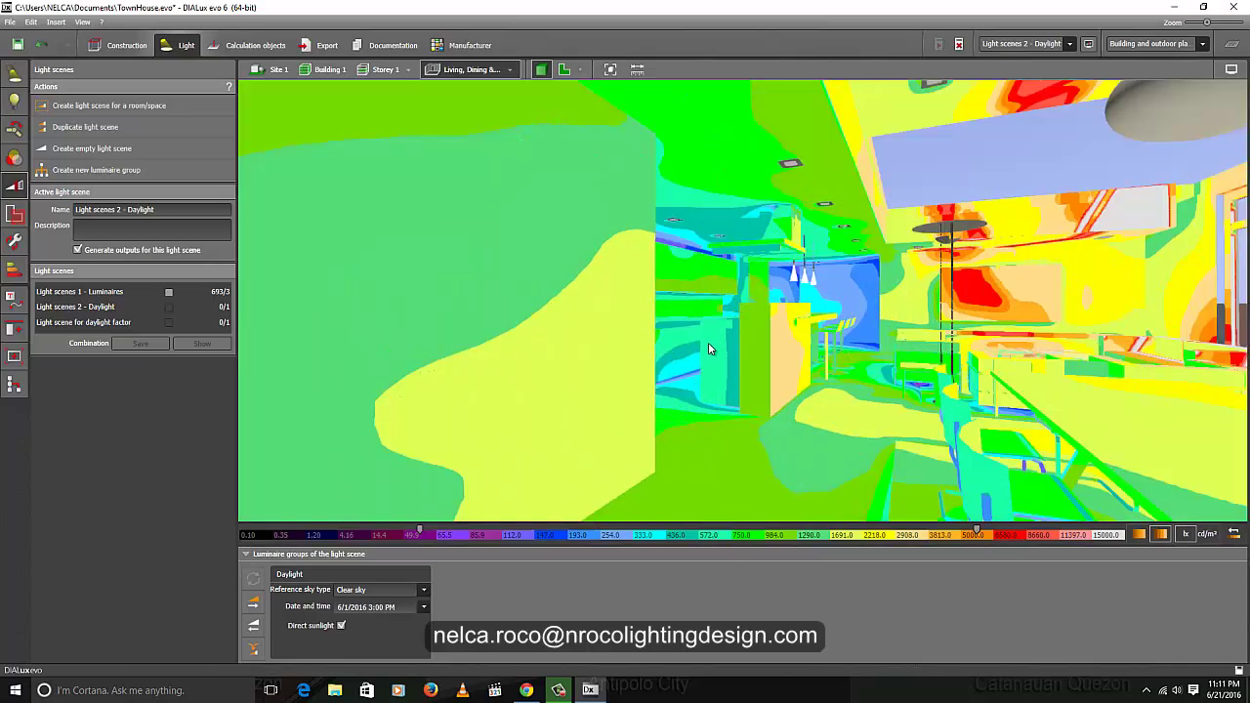
scroll(708, 349, "up", 3)
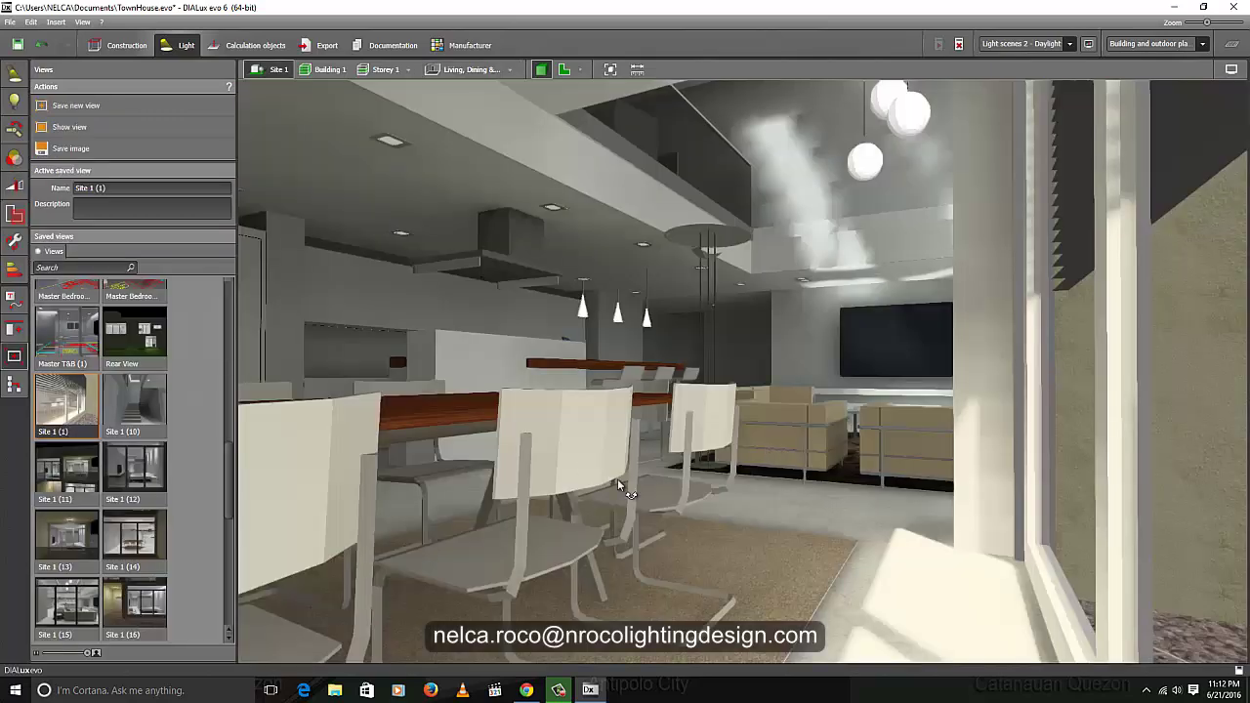
Step: Starting from the saved view Site 1 (1), examine the sunlight falling through the windows beside the dining table
right_click_drag(617, 479, 768, 424)
scroll(645, 443, "down", 2)
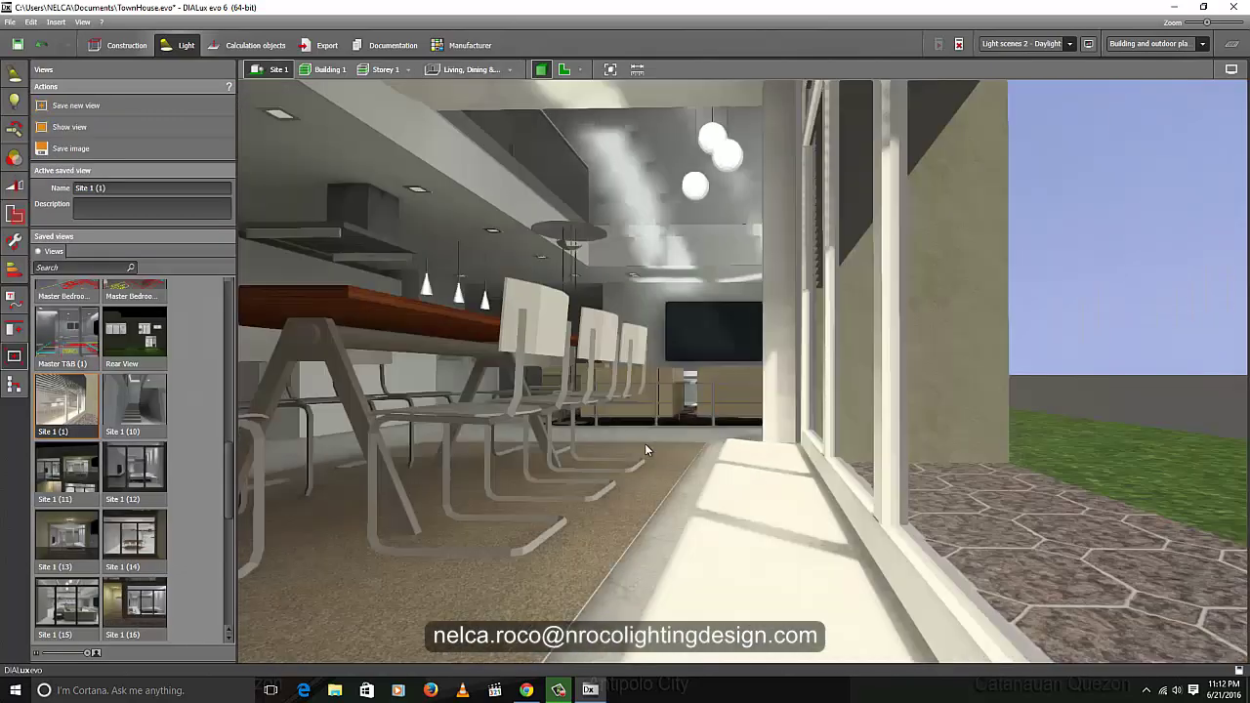
left_click_drag(645, 443, 754, 505)
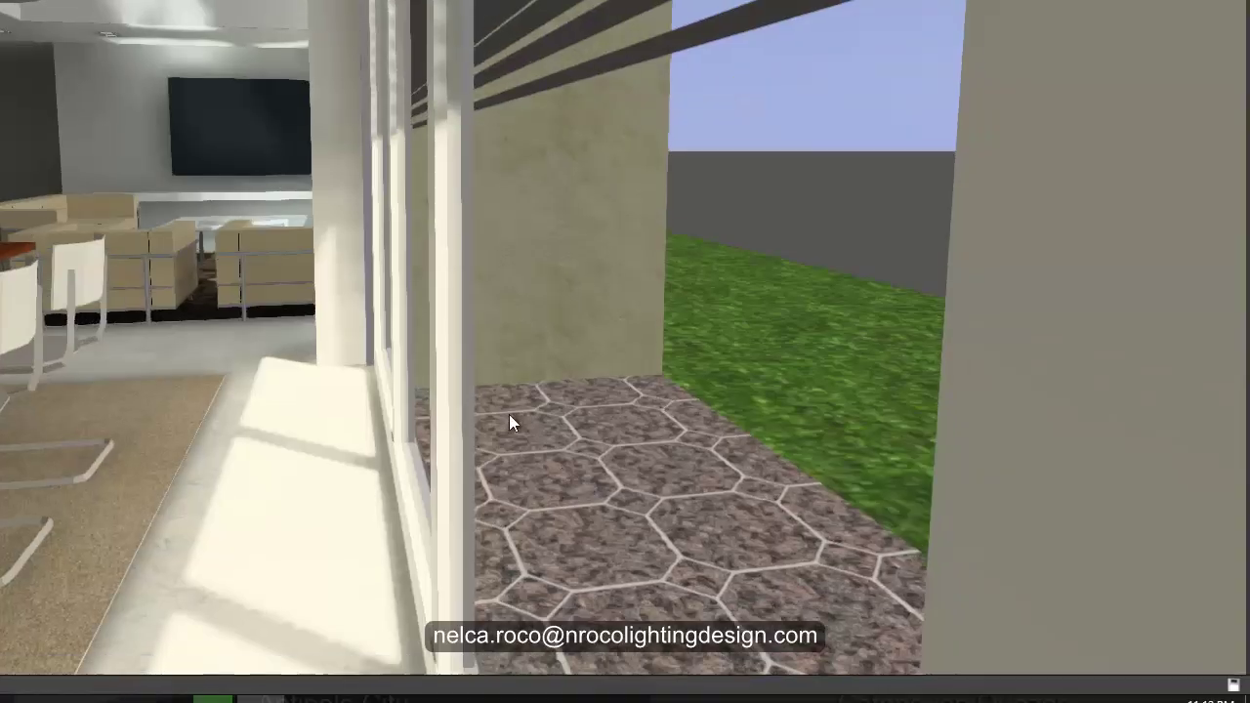
left_click_drag(509, 421, 796, 532)
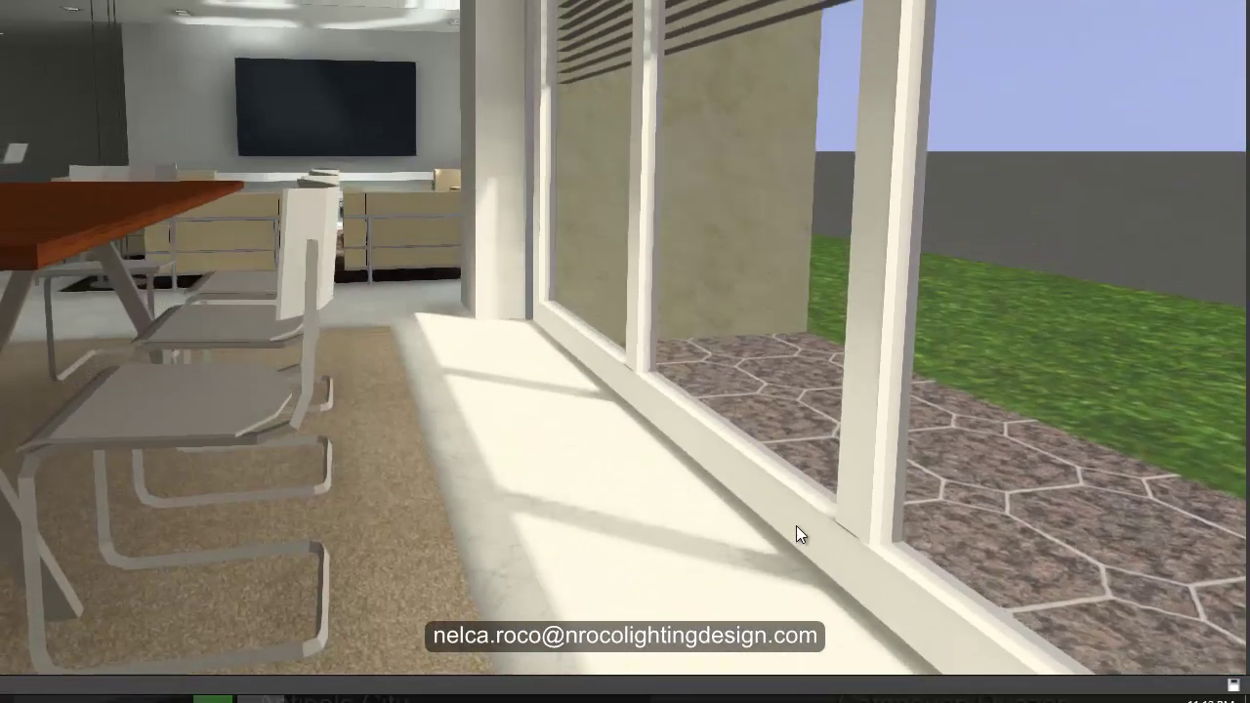
middle_click_drag(498, 321, 499, 321)
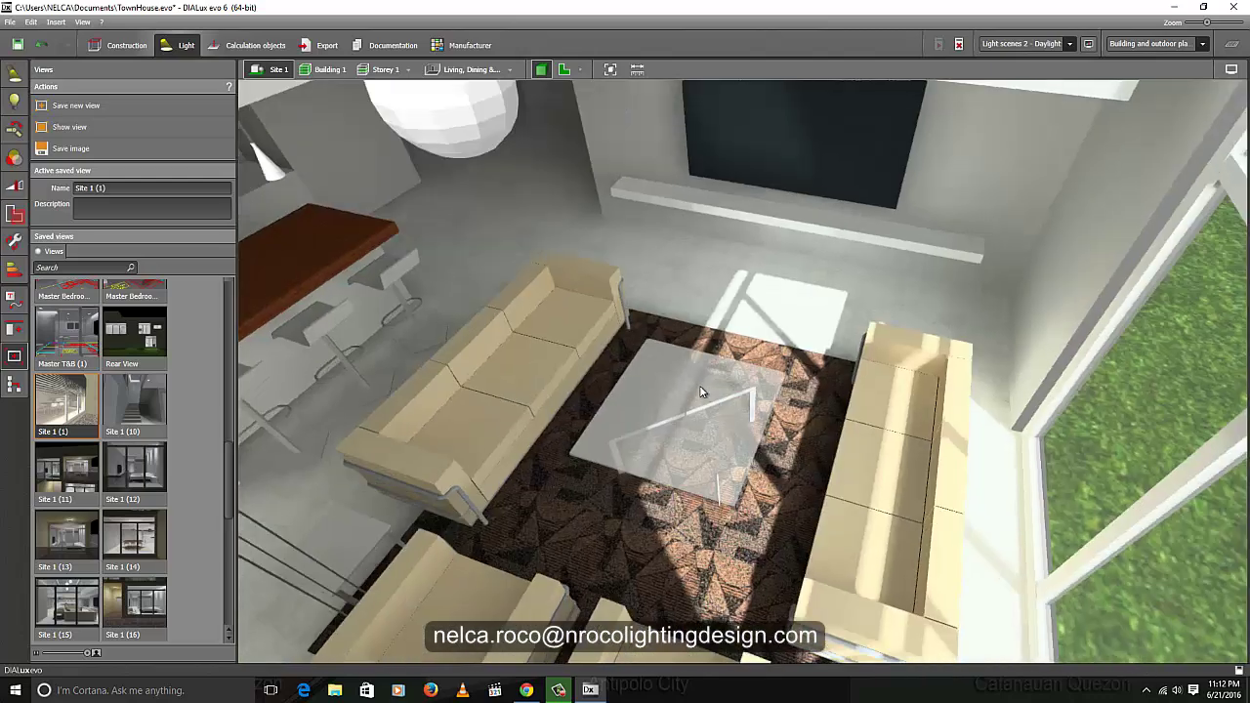
Step: Examine the direct sunlight on the sofas, coffee table and carpet of the living area
middle_click_drag(700, 388, 698, 443)
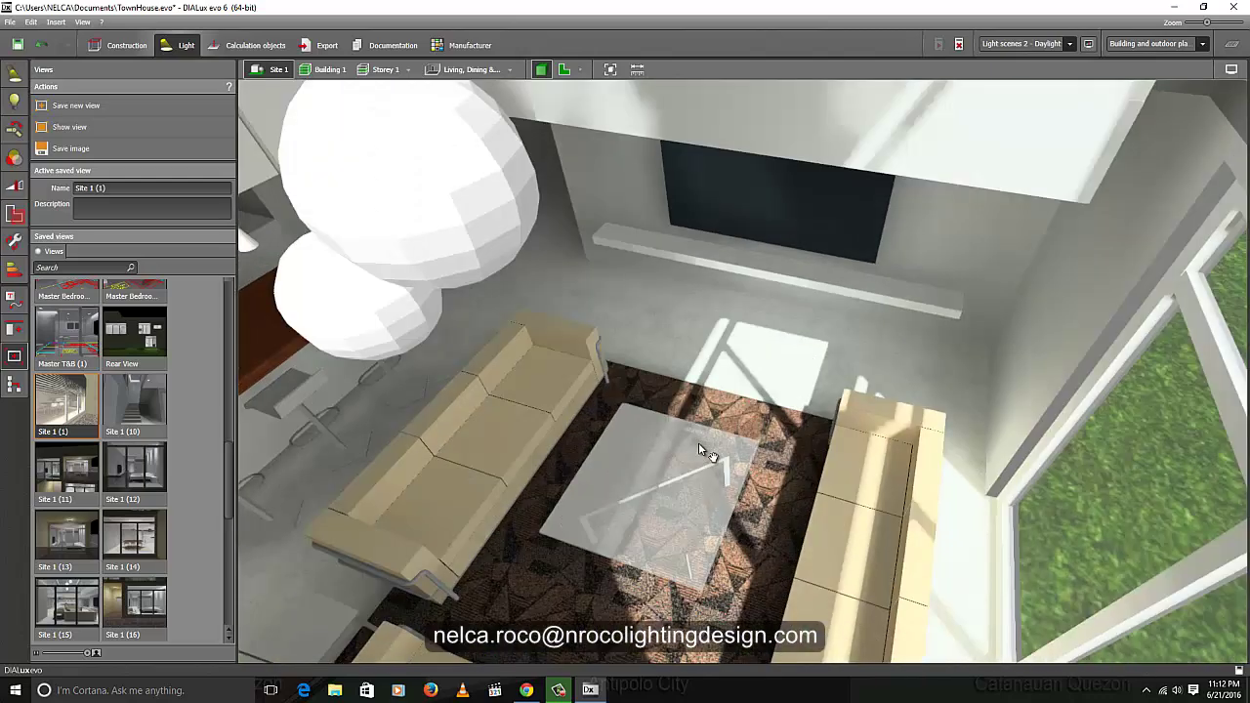
right_click_drag(698, 443, 790, 446)
left_click_drag(791, 446, 680, 343)
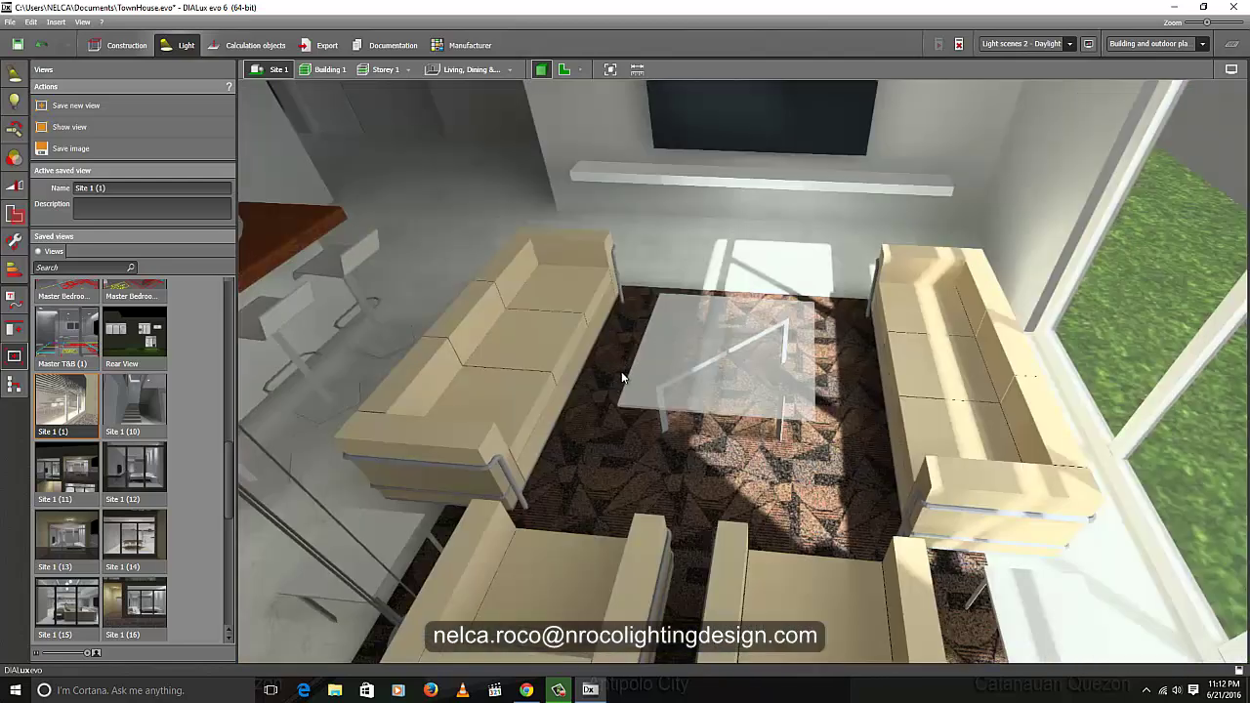
left_click_drag(621, 371, 522, 306)
left_click_drag(776, 391, 924, 469)
middle_click_drag(923, 468, 831, 446)
Step: Examine the daylight in the upper storey room with the wall-mounted TV and shelf, entering from the balcony side
scroll(831, 446, "down", 8)
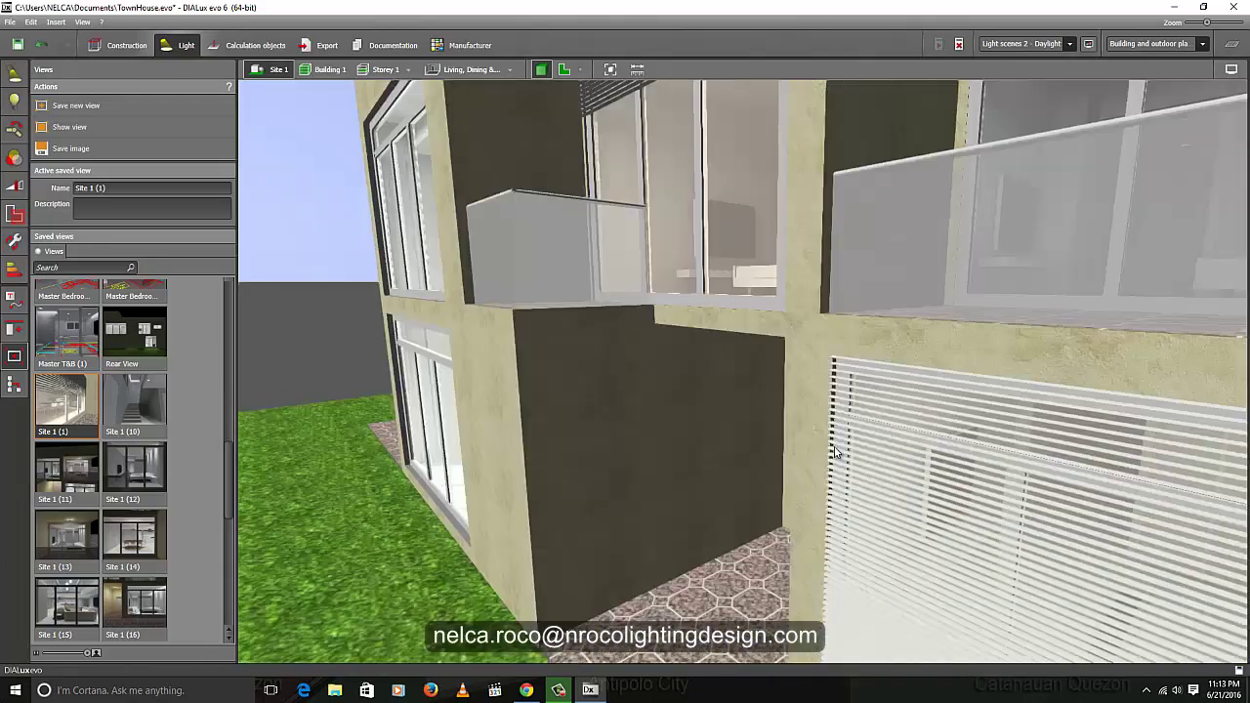
right_click_drag(853, 455, 839, 462)
scroll(845, 466, "up", 10)
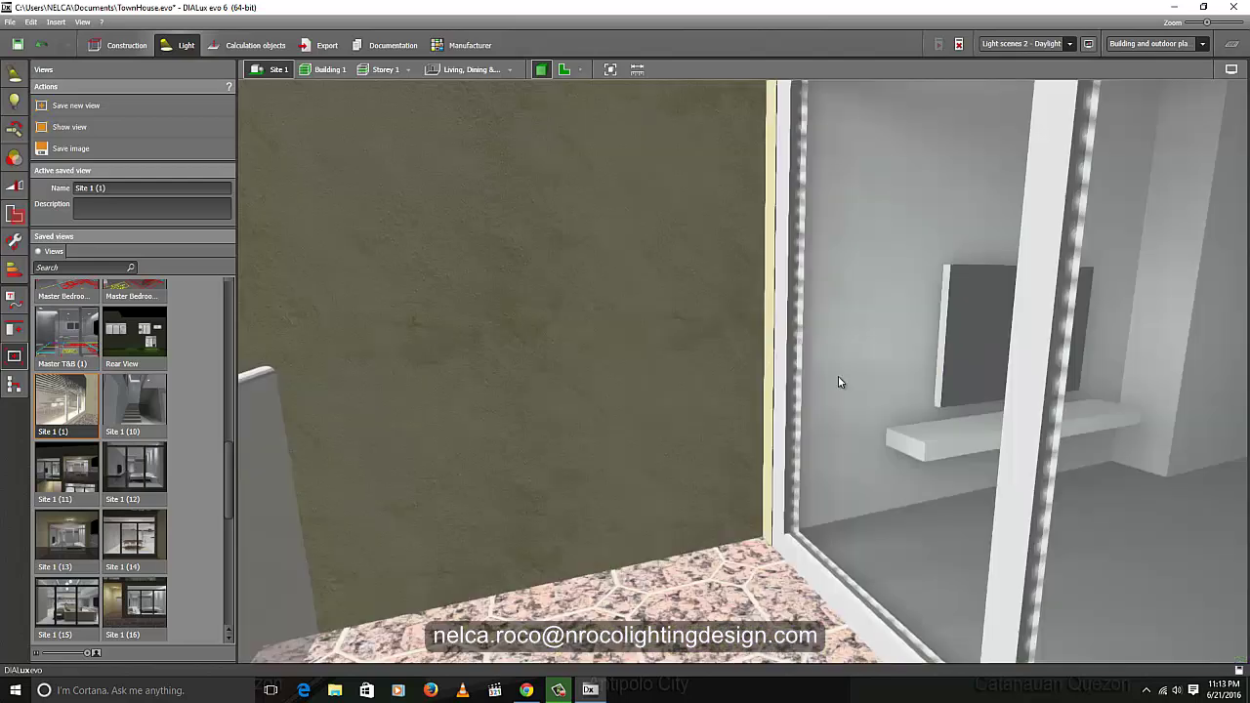
scroll(786, 413, "up", 5)
scroll(794, 449, "down", 4)
right_click_drag(795, 452, 711, 463)
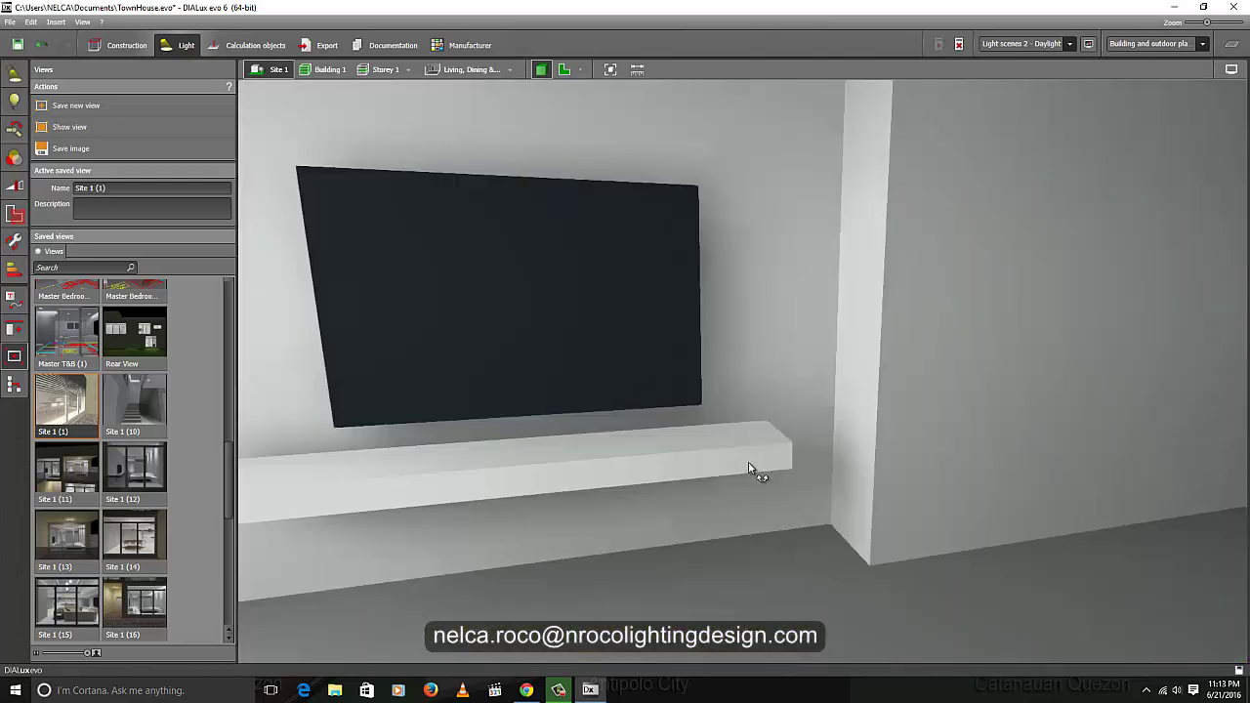
scroll(533, 199, "up", 3)
right_click_drag(569, 201, 952, 193)
scroll(534, 199, "down", 4)
scroll(737, 203, "up", 5)
left_click_drag(760, 281, 686, 290)
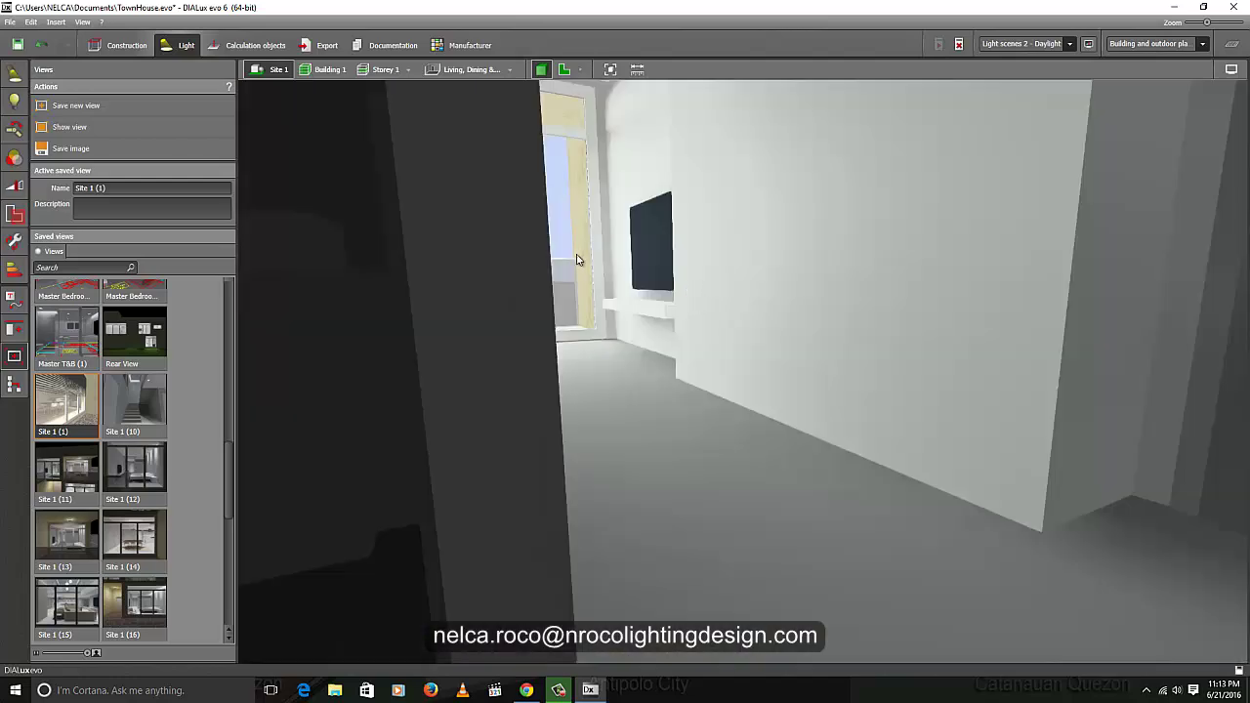
Step: Examine the daylight in the bedroom facing the balcony, and select its three-wing window and the bed
left_click_drag(576, 259, 681, 336)
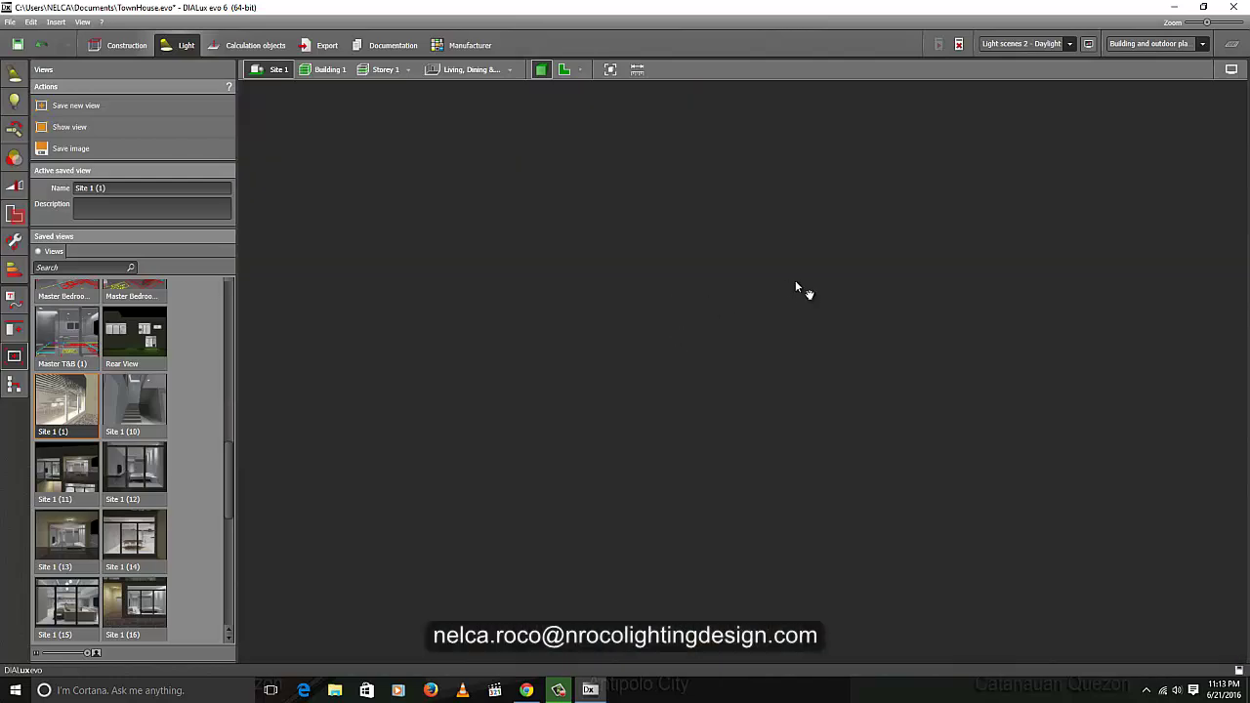
left_click_drag(795, 284, 831, 284)
left_click_drag(618, 287, 624, 347)
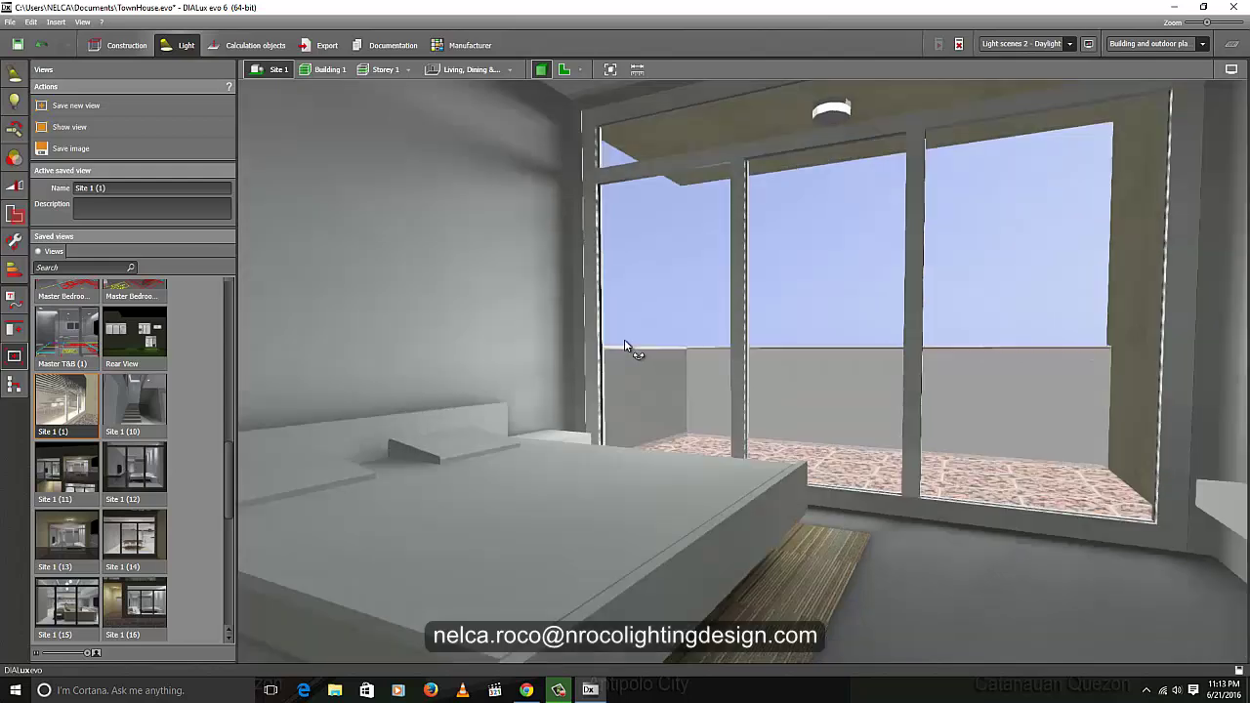
scroll(624, 341, "down", 2)
right_click_drag(624, 341, 608, 337)
double_click(608, 338)
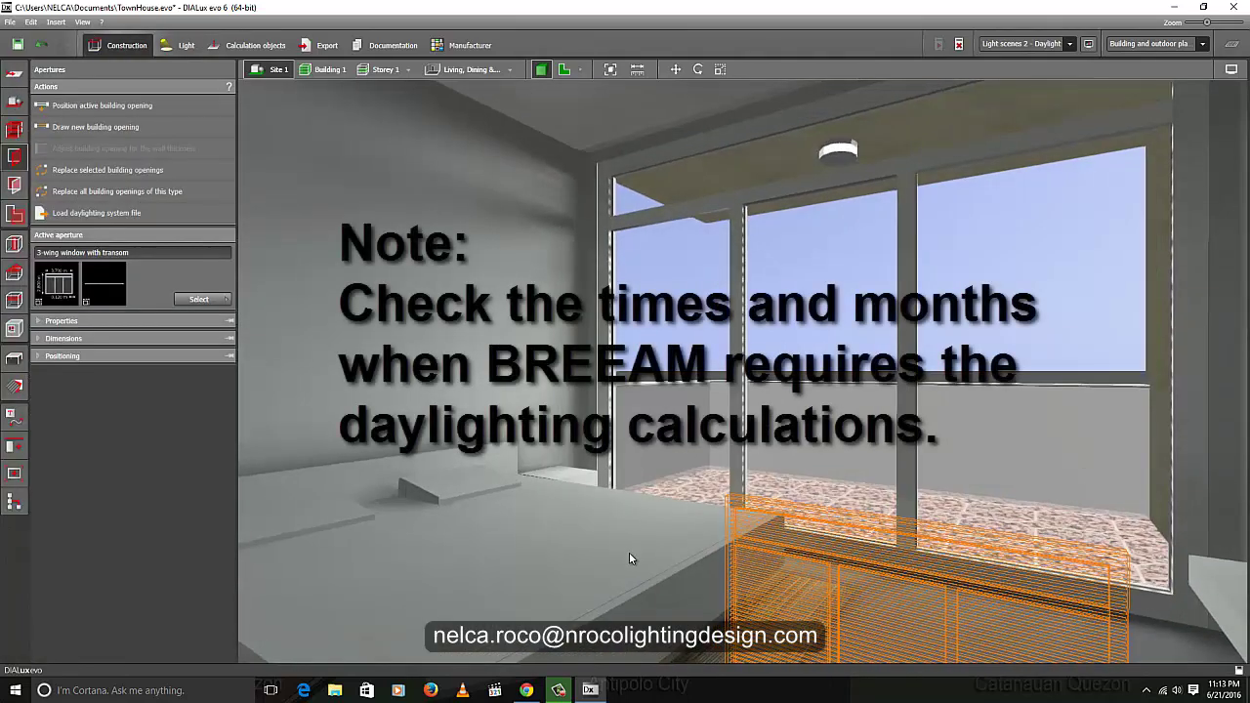
left_click(604, 550)
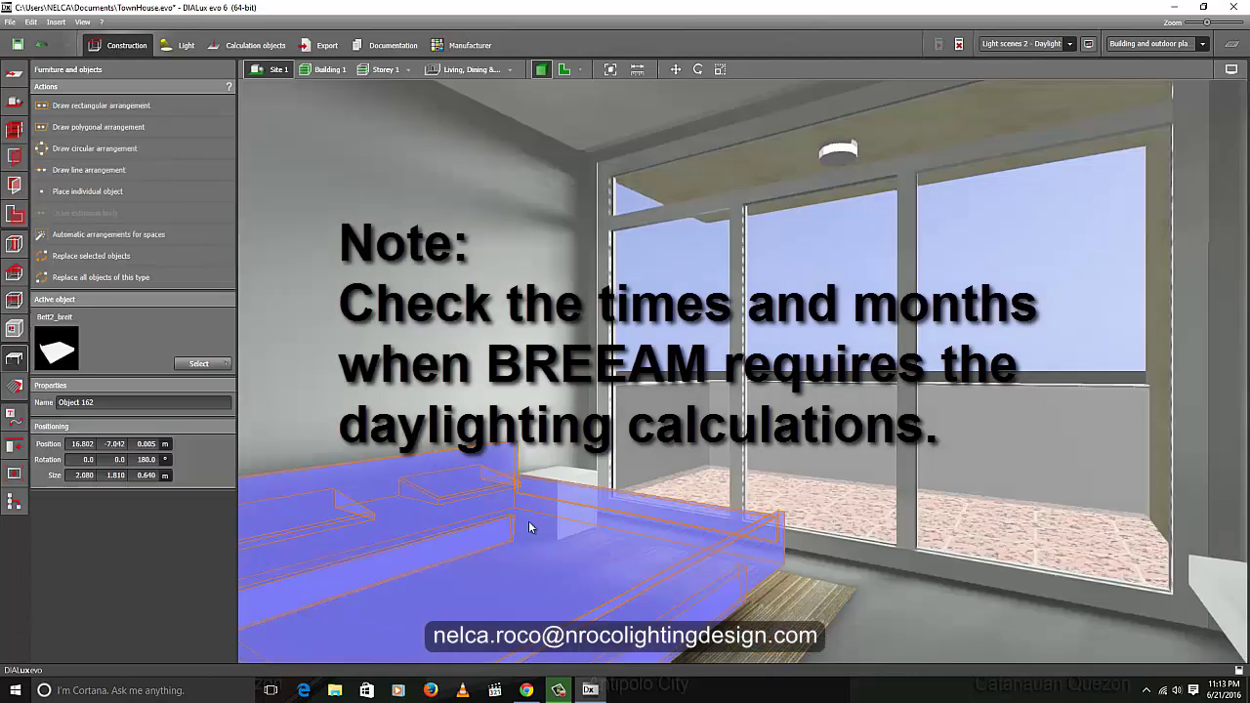
Step: Examine the sunlight on the wall and floor between the bed and the balcony windows
right_click_drag(508, 512, 518, 515)
middle_click_drag(793, 508, 868, 500)
left_click_drag(869, 505, 738, 534)
left_click(789, 119)
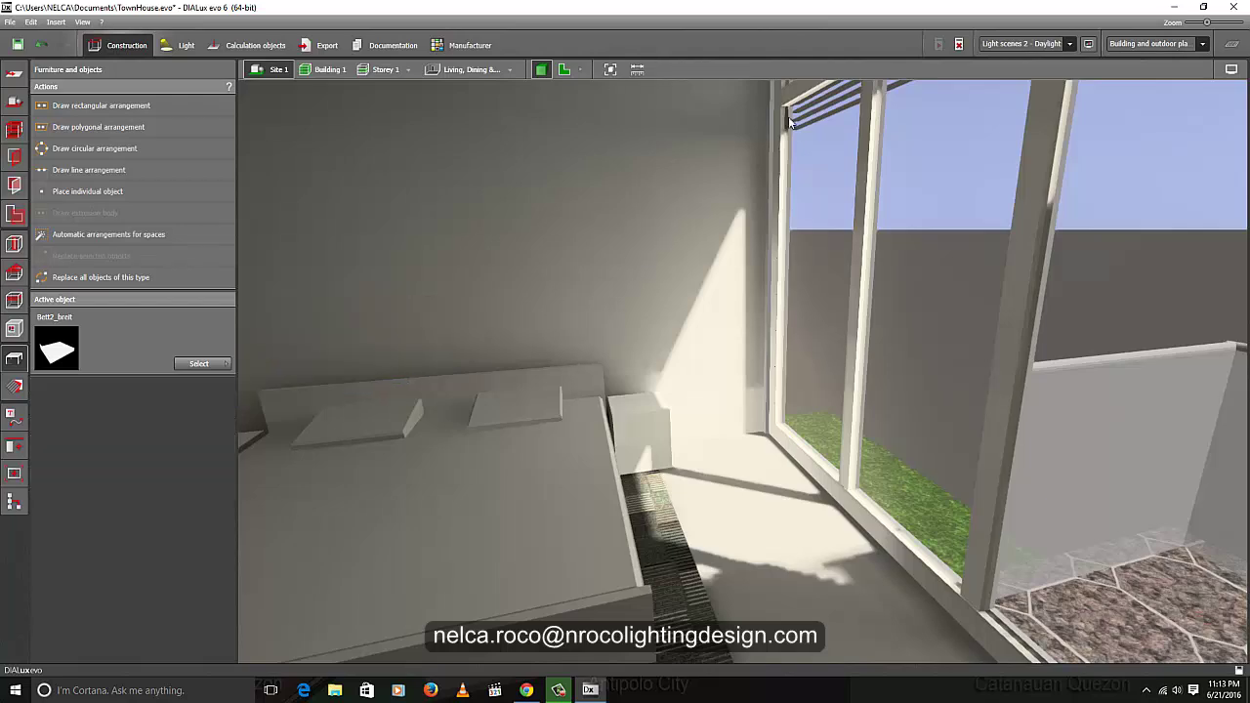
left_click_drag(814, 262, 918, 442)
Step: Examine the whole townhouse from outside, display the site in plan view and return to the 3D view
right_click_drag(826, 488, 699, 519)
scroll(699, 519, "down", 4)
left_click_drag(709, 482, 1016, 451)
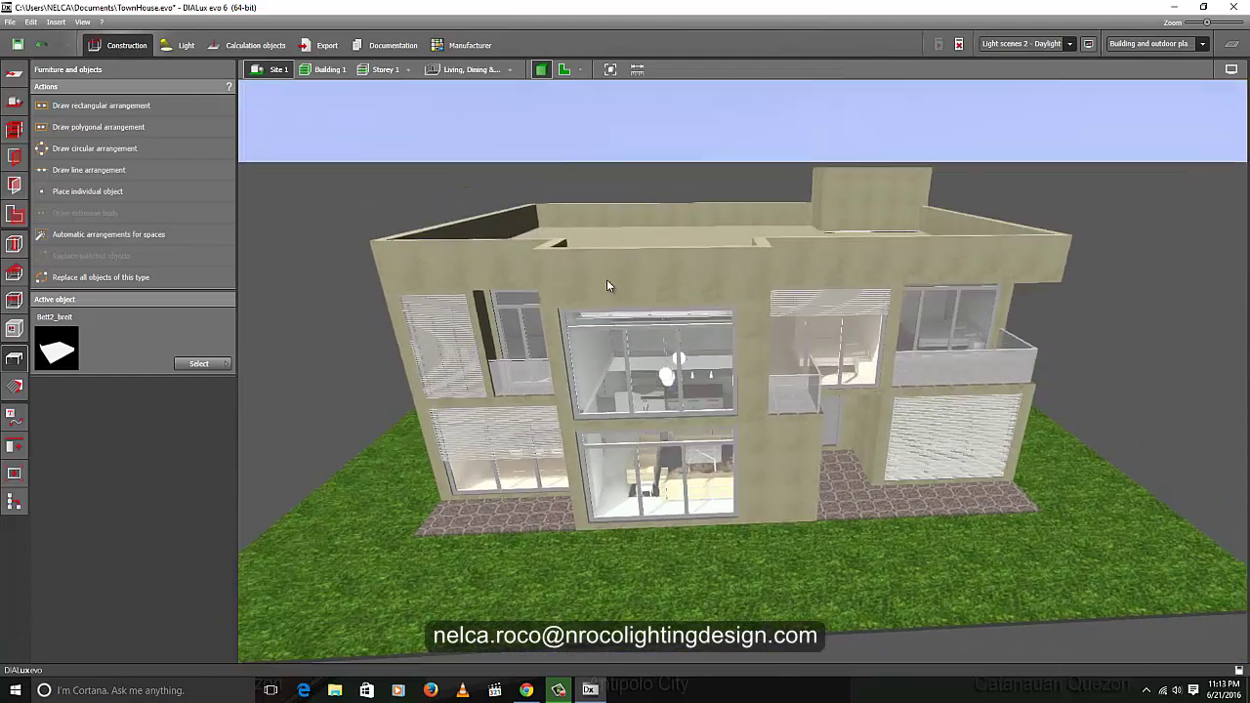
left_click(565, 70)
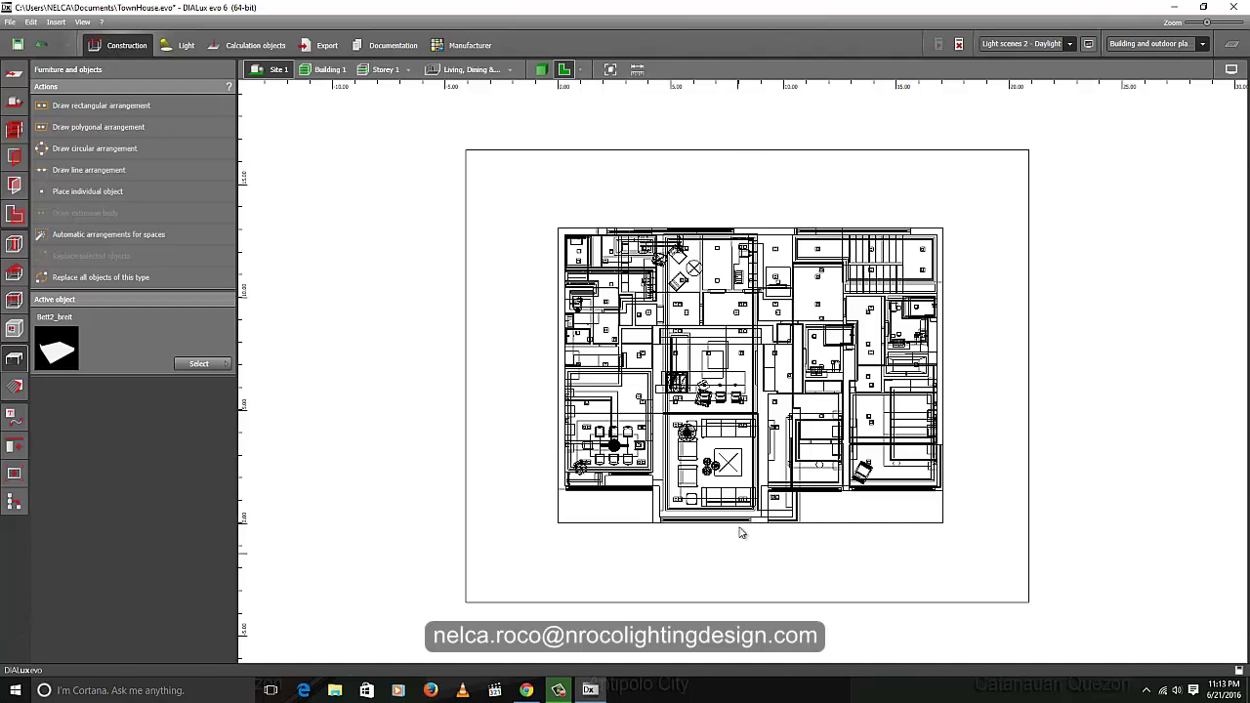
left_click(540, 70)
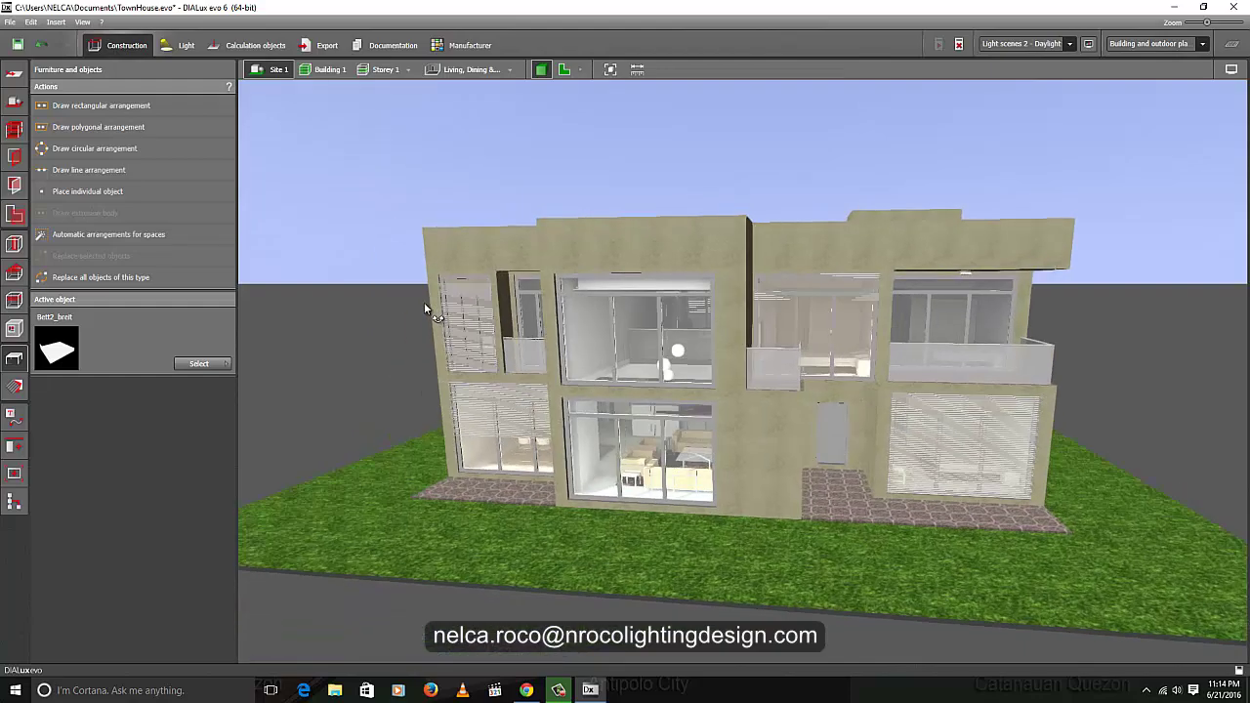
Step: Examine the building's other façades and look through the large window at the staircase landing
left_click_drag(423, 303, 494, 297)
left_click_drag(363, 332, 459, 334)
scroll(402, 389, "down", 2)
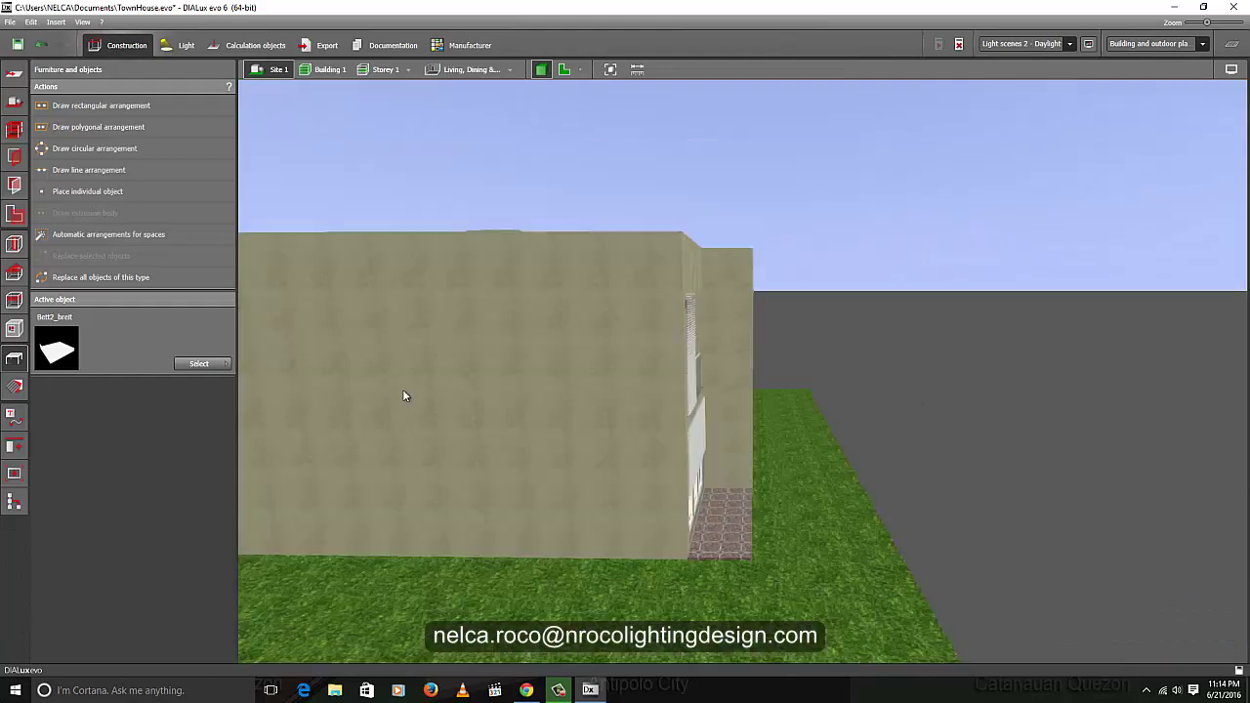
left_click_drag(403, 395, 623, 395)
scroll(471, 400, "up", 4)
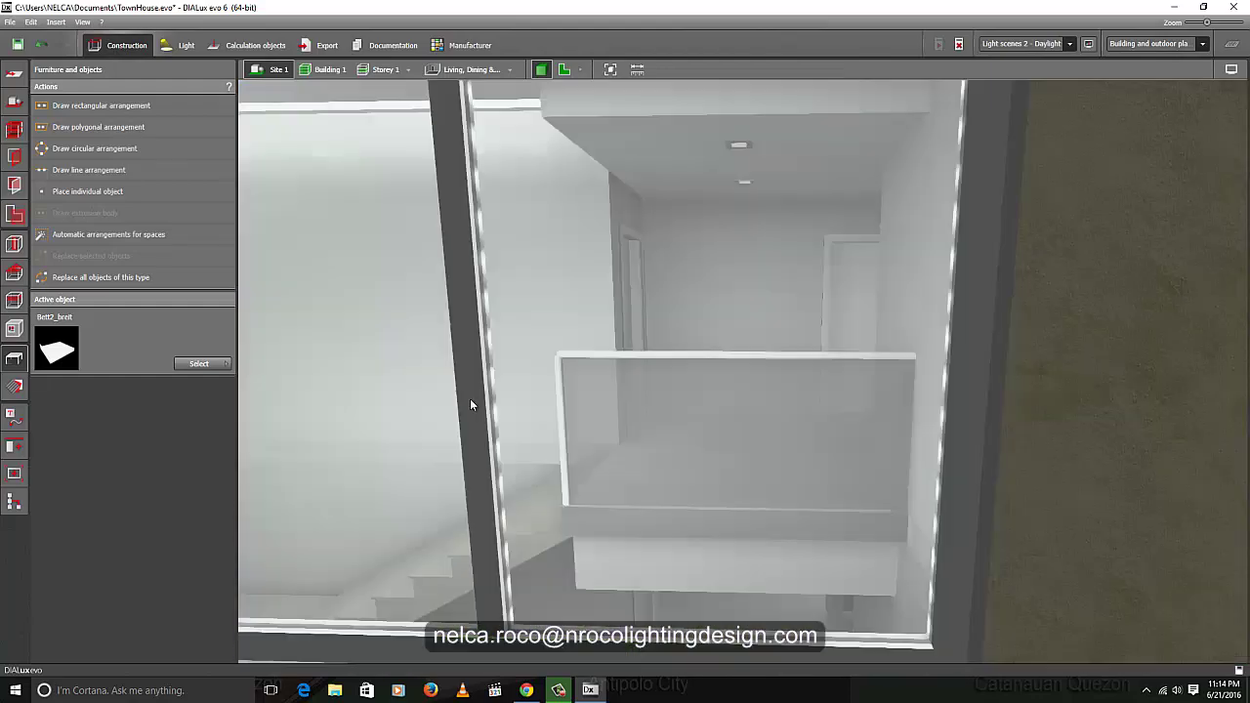
Step: Examine the narrow skylight in the flat roof beside the raised roof block
left_click_drag(517, 439, 332, 570)
scroll(517, 436, "up", 3)
scroll(576, 488, "down", 4)
scroll(554, 463, "down", 3)
scroll(439, 312, "up", 8)
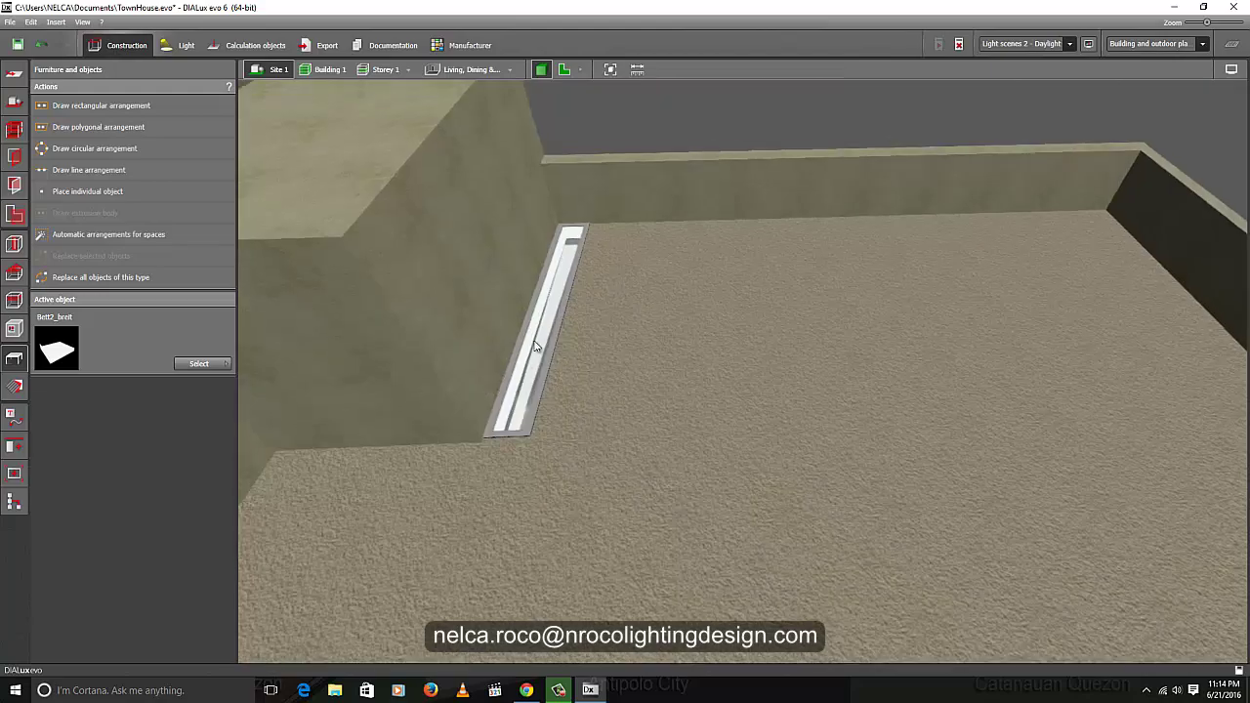
left_click_drag(530, 379, 537, 336)
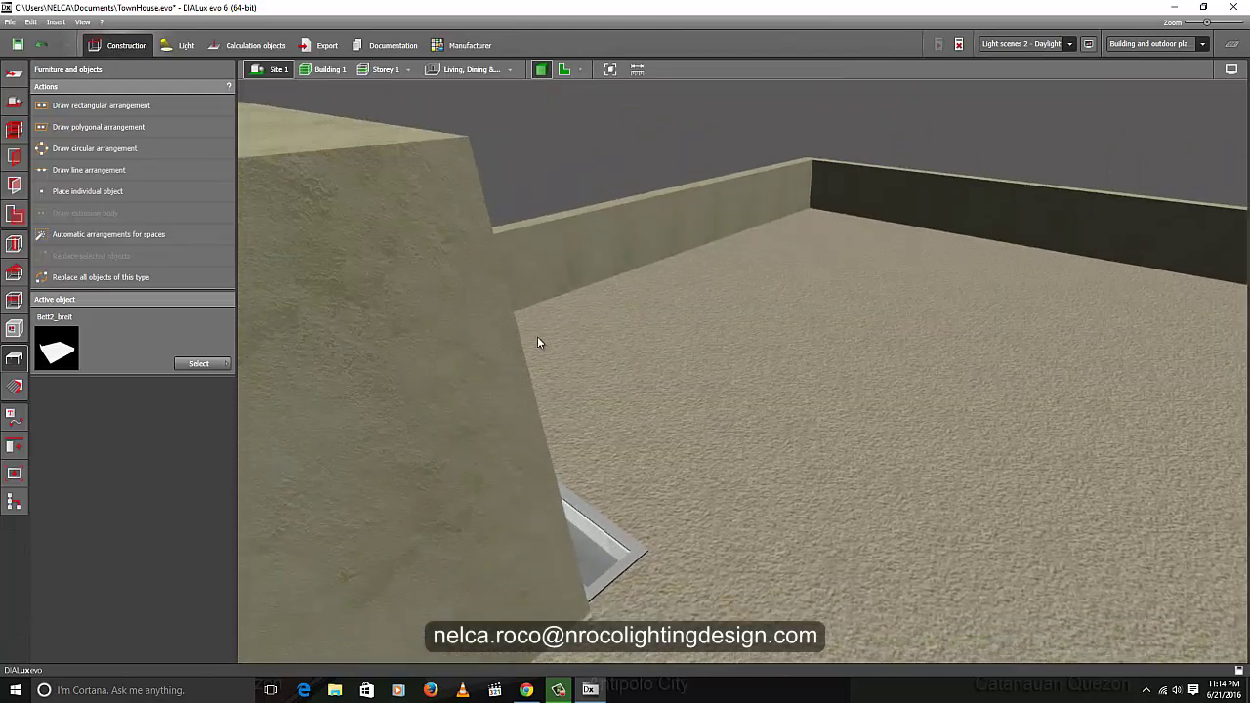
scroll(538, 336, "down", 3)
left_click_drag(468, 362, 525, 409)
Step: Examine the strip of sunlight that the skylight casts on the staircase wall and landing
scroll(525, 414, "up", 10)
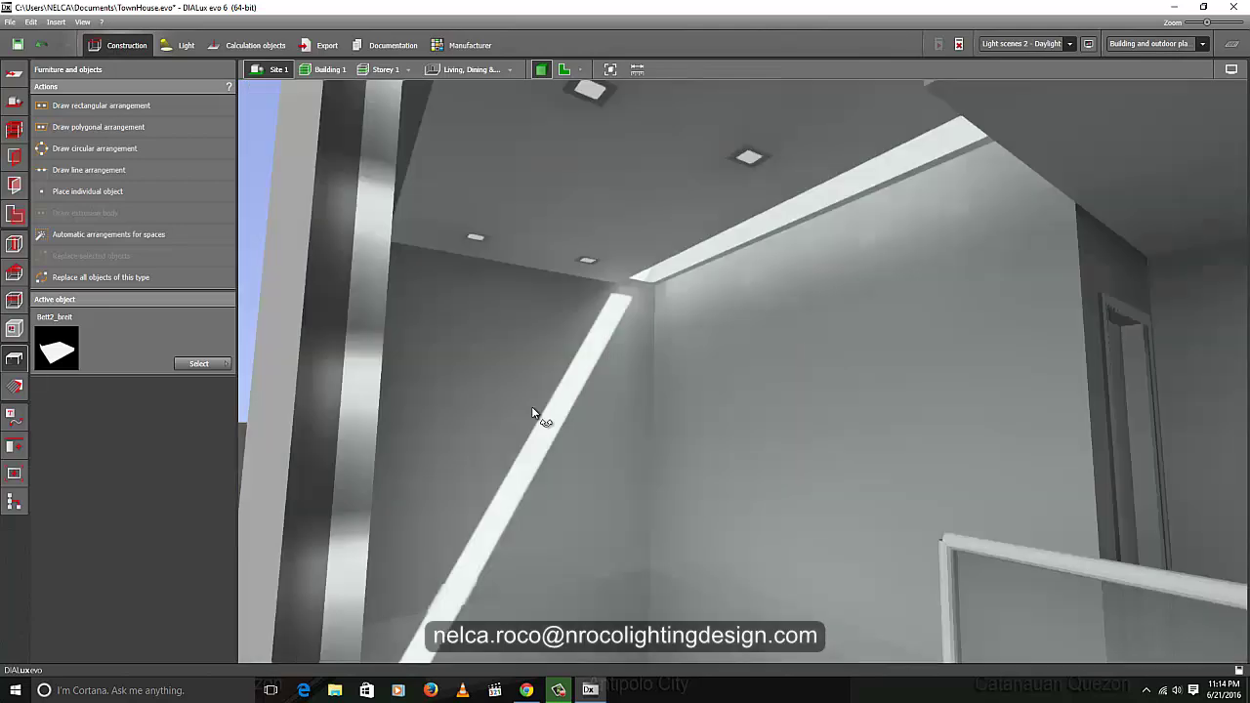
right_click_drag(533, 409, 519, 414)
right_click_drag(597, 419, 603, 499)
right_click_drag(527, 479, 496, 478)
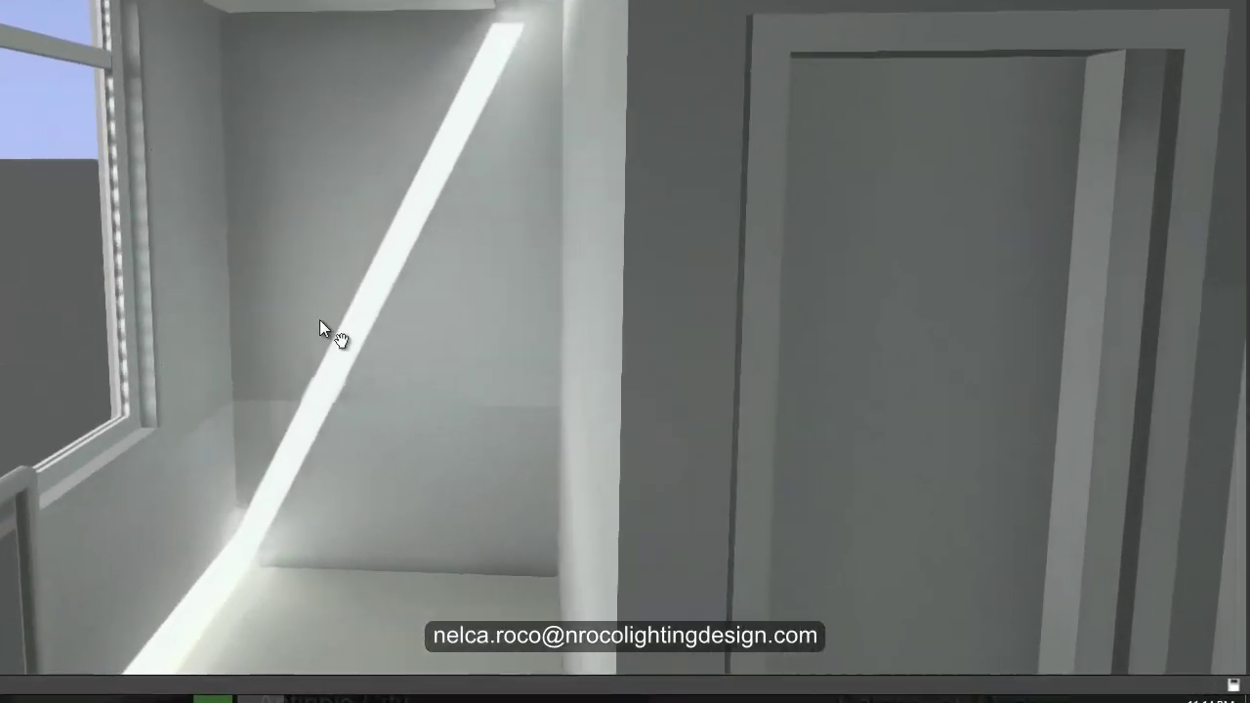
middle_click_drag(557, 403, 573, 361)
right_click_drag(573, 362, 550, 496)
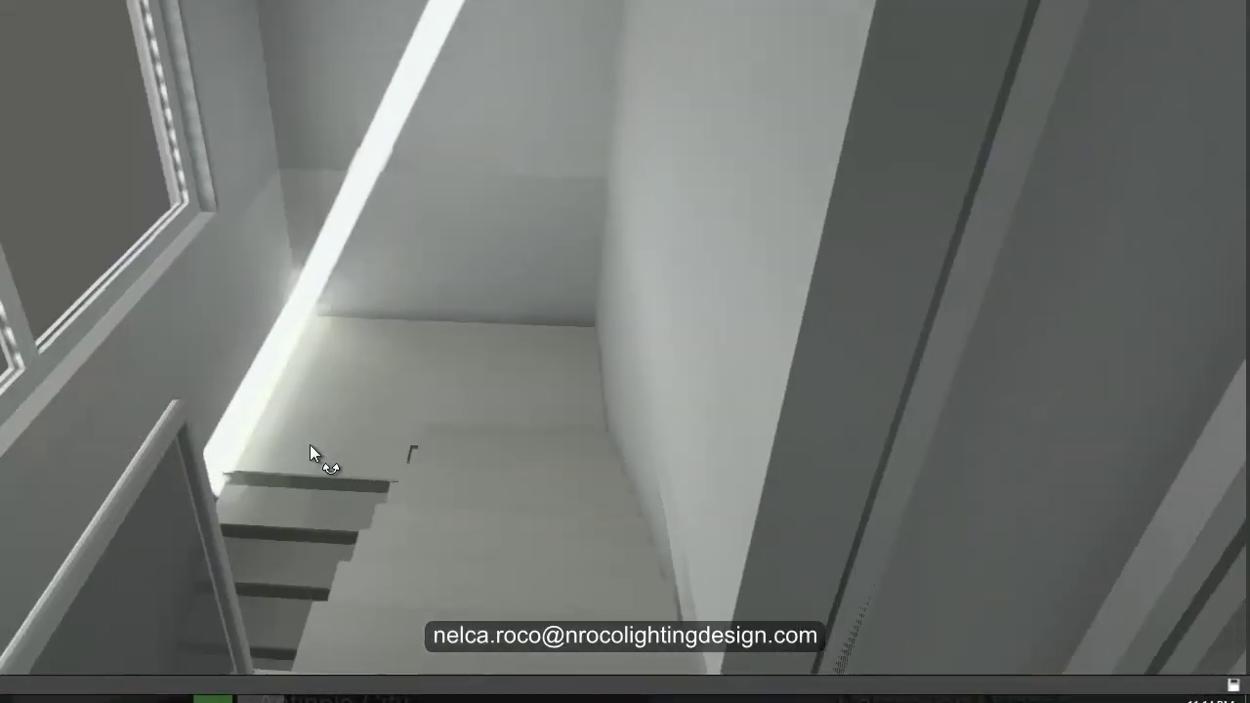
left_click_drag(310, 446, 770, 420)
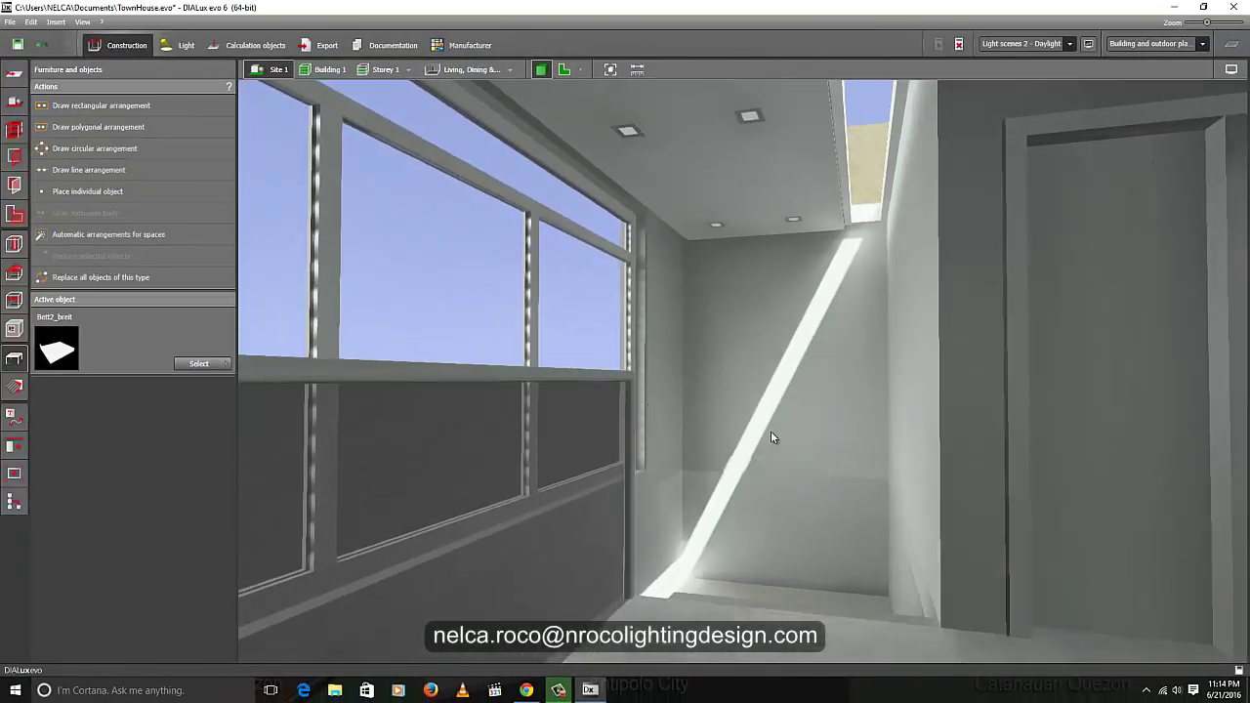
scroll(726, 417, "down", 4)
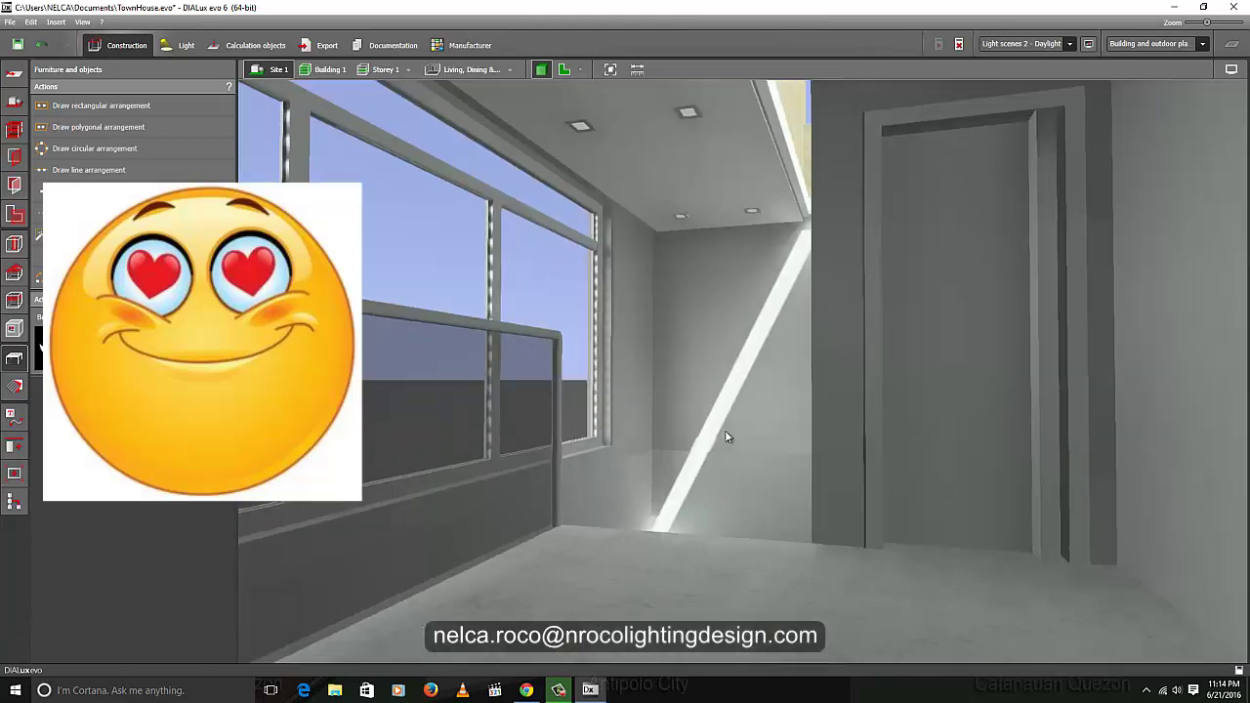
Step: Examine the daylight in the lounge with the wall-mounted TV, armchairs and bookshelves
scroll(748, 460, "down", 4)
left_click_drag(744, 485, 682, 483)
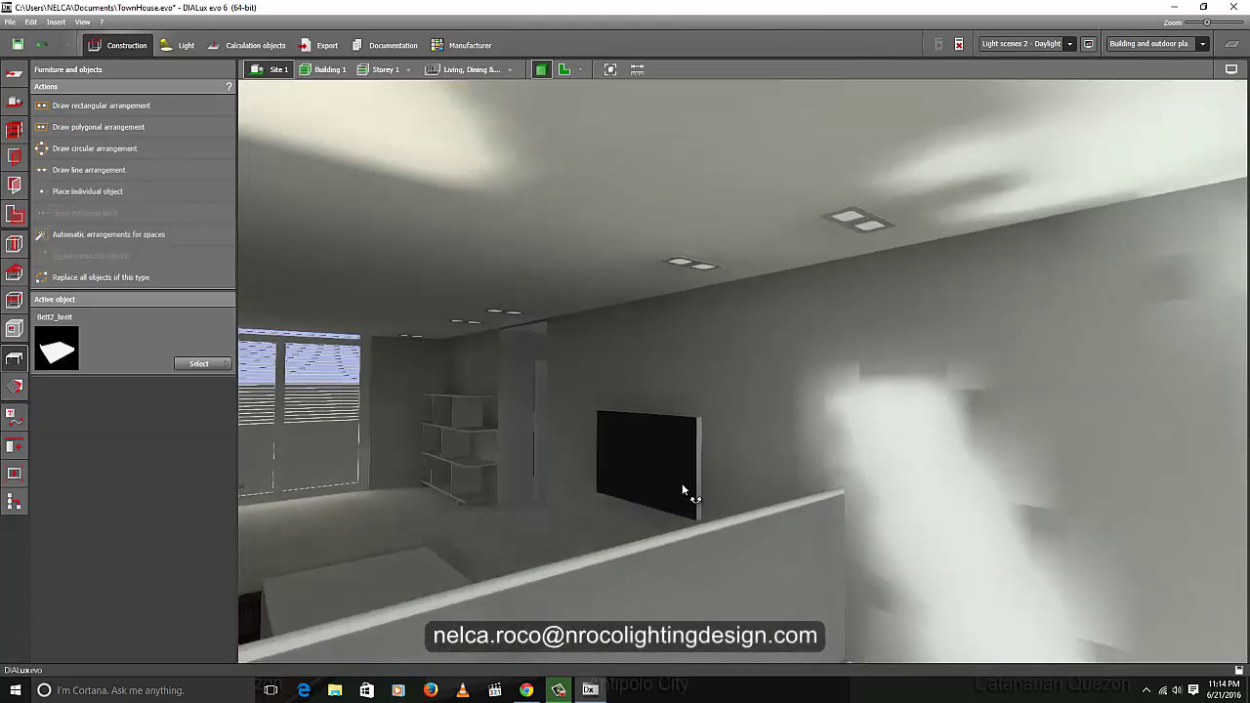
middle_click_drag(681, 484, 816, 451)
scroll(665, 455, "up", 5)
scroll(686, 447, "down", 6)
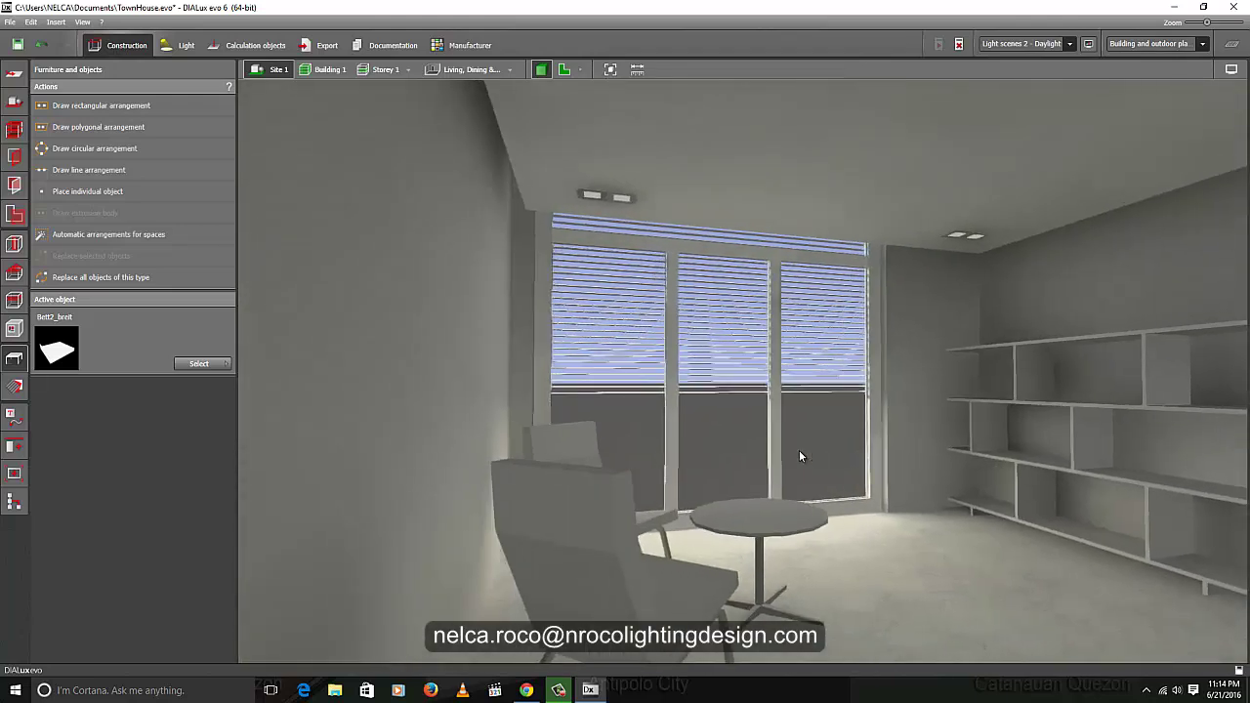
scroll(764, 514, "down", 4)
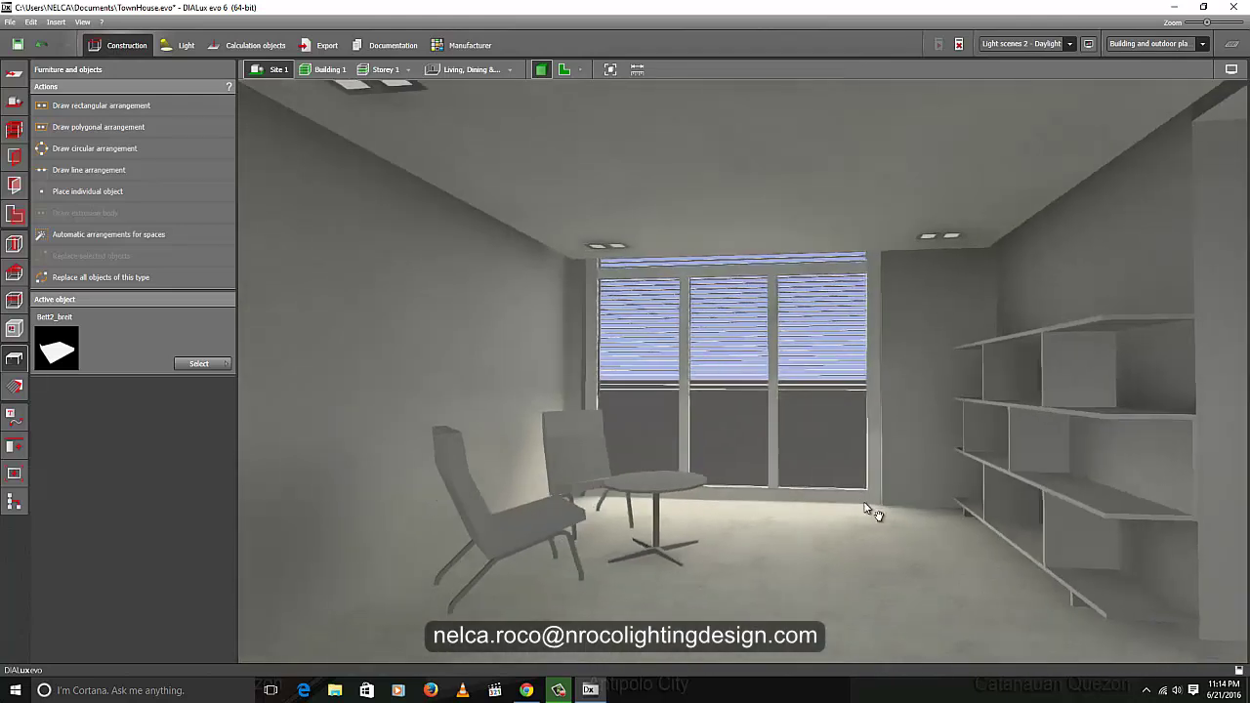
Step: Examine the daylight through the lounge window's blinds, around the round table and the two chairs
scroll(792, 474, "up", 3)
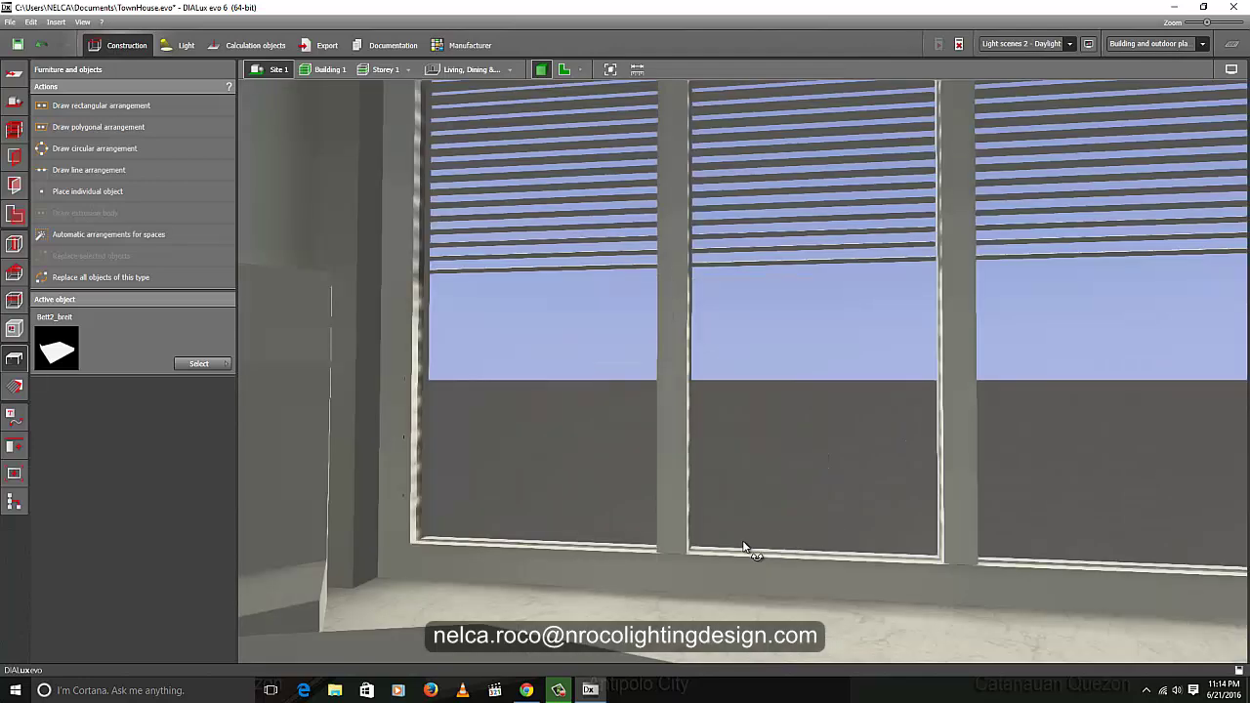
right_click_drag(748, 550, 731, 543)
scroll(731, 543, "down", 3)
middle_click_drag(797, 461, 893, 428)
left_click_drag(893, 428, 568, 406)
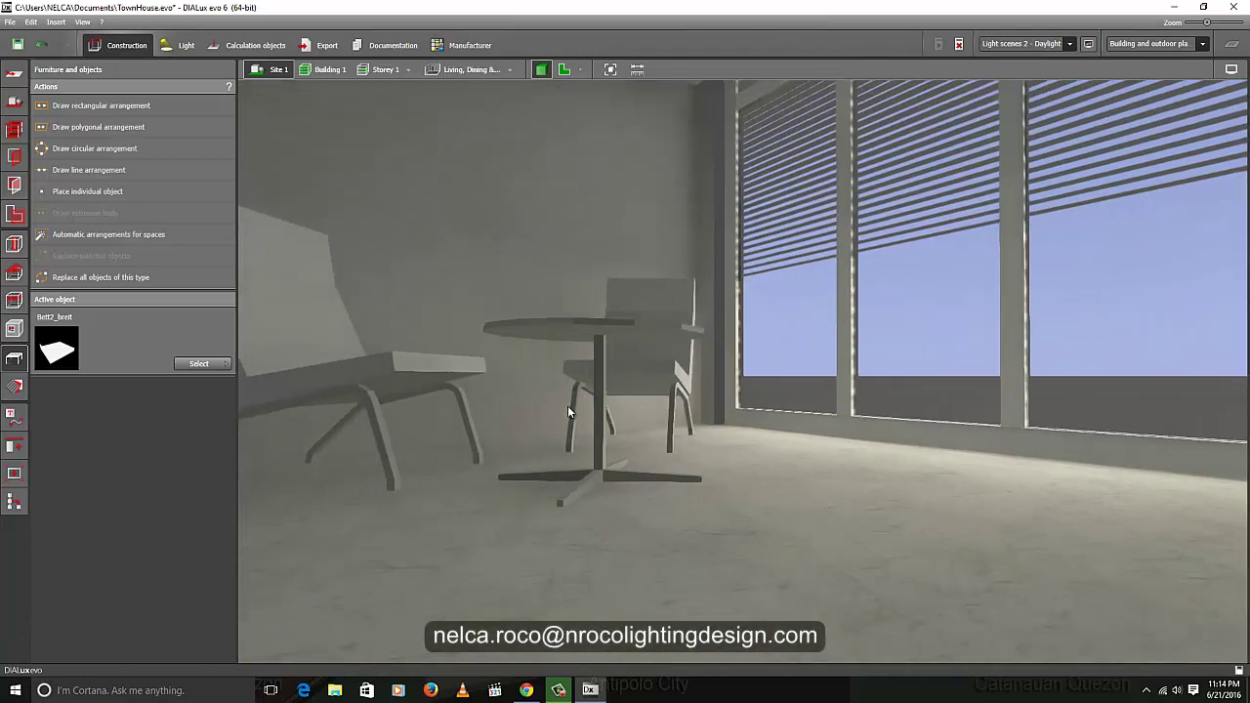
scroll(529, 437, "up", 3)
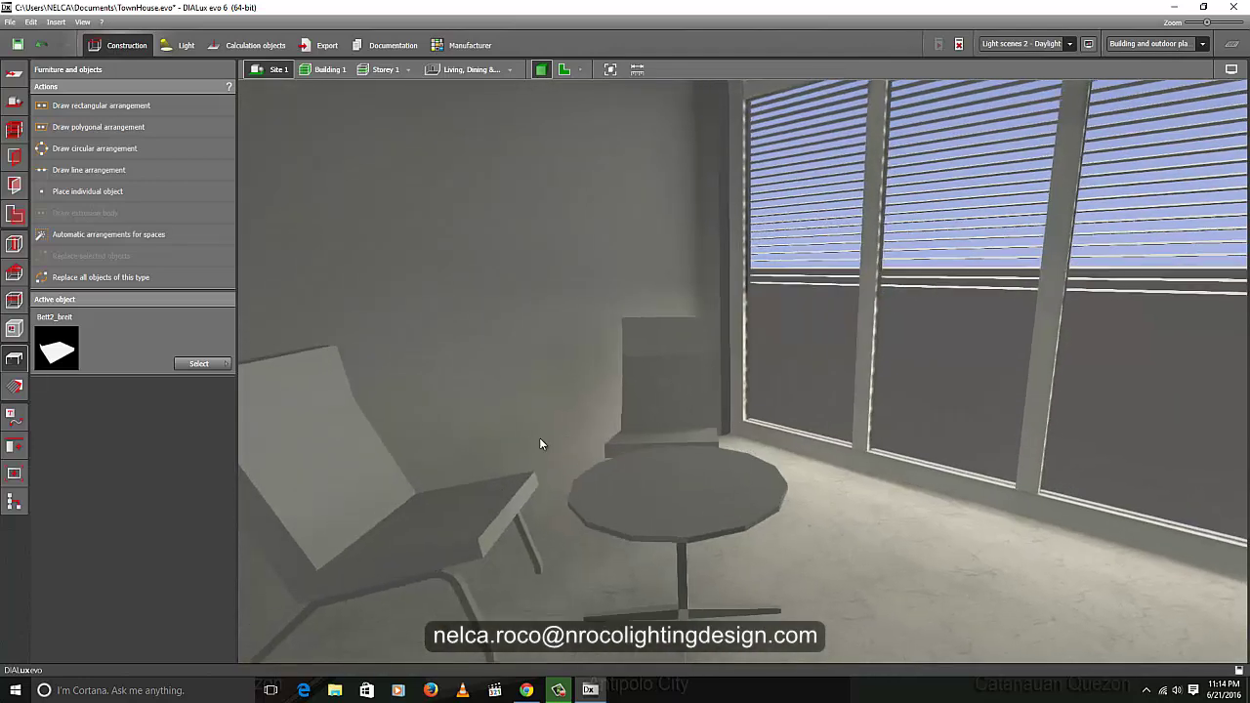
Step: Display the lounge's daylight in false colours, examine the window, round table and chairs, and return to the rendered view
left_click(1230, 70)
left_click(1162, 90)
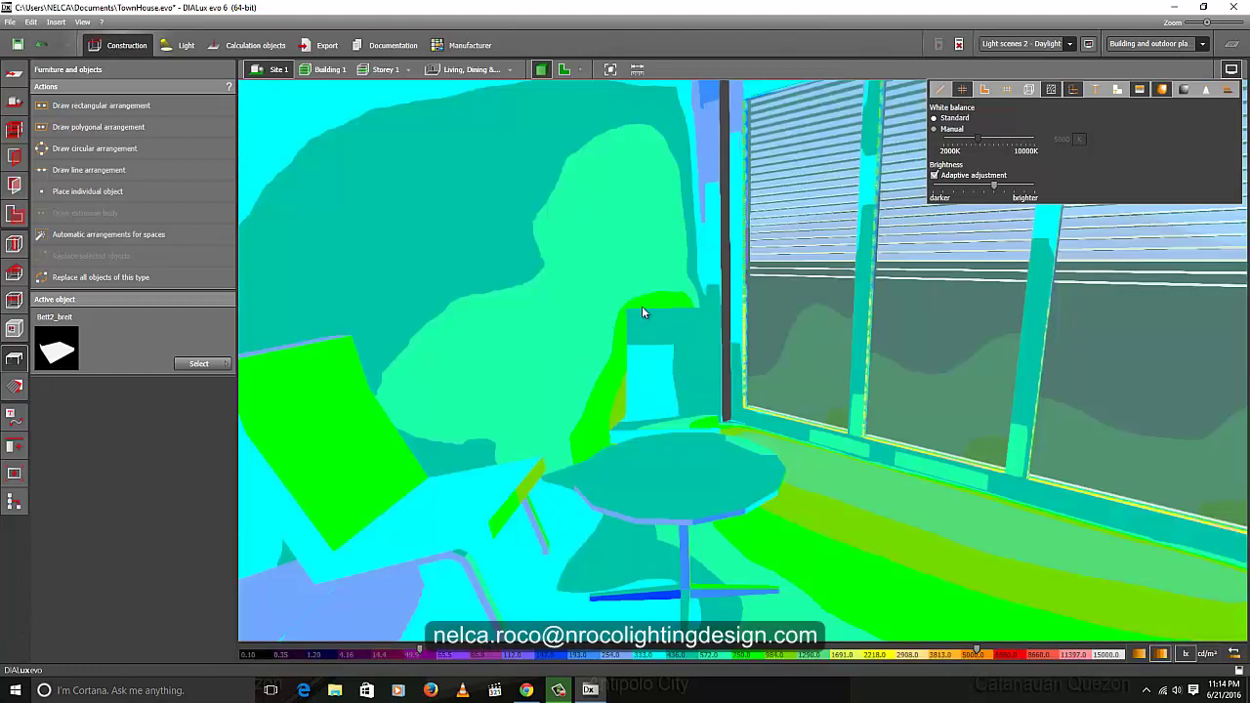
left_click(641, 313)
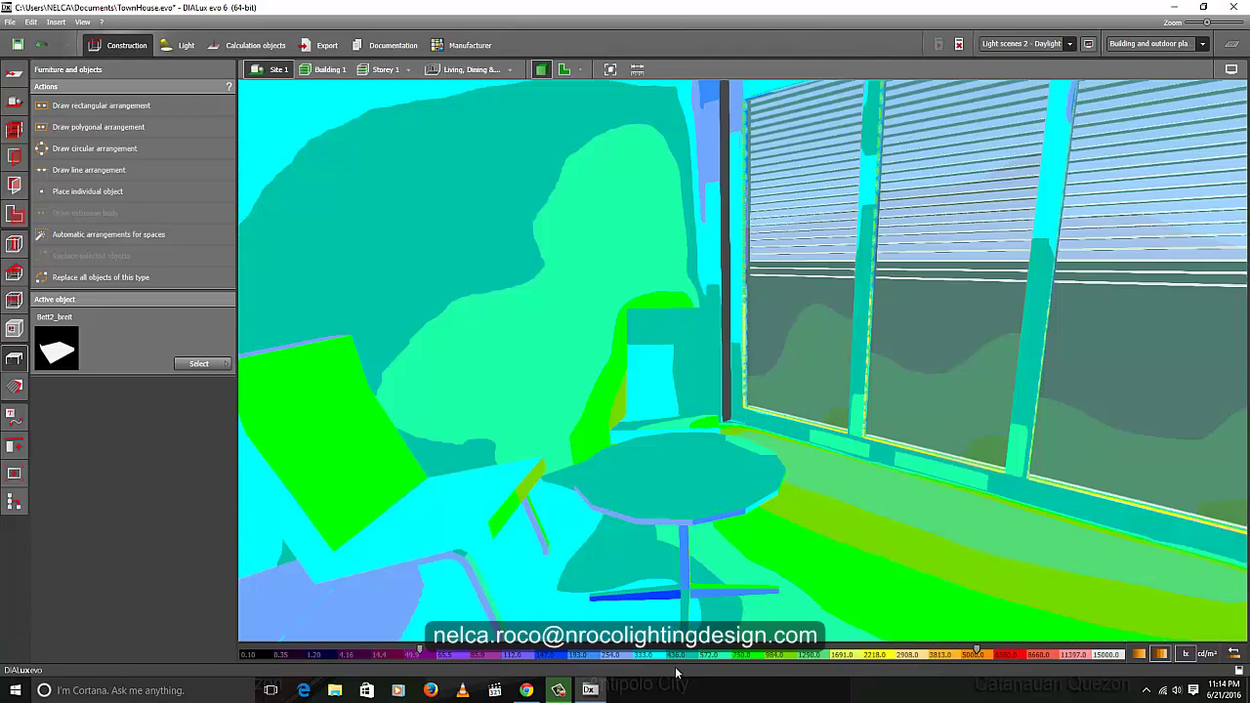
mouse_move(620, 487)
right_mouse_down()
mouse_move(689, 489)
mouse_move(648, 396)
mouse_move(572, 420)
mouse_move(603, 480)
right_mouse_up()
left_click_drag(602, 484, 771, 436)
left_click_drag(682, 497, 817, 388)
scroll(818, 393, "down", 2)
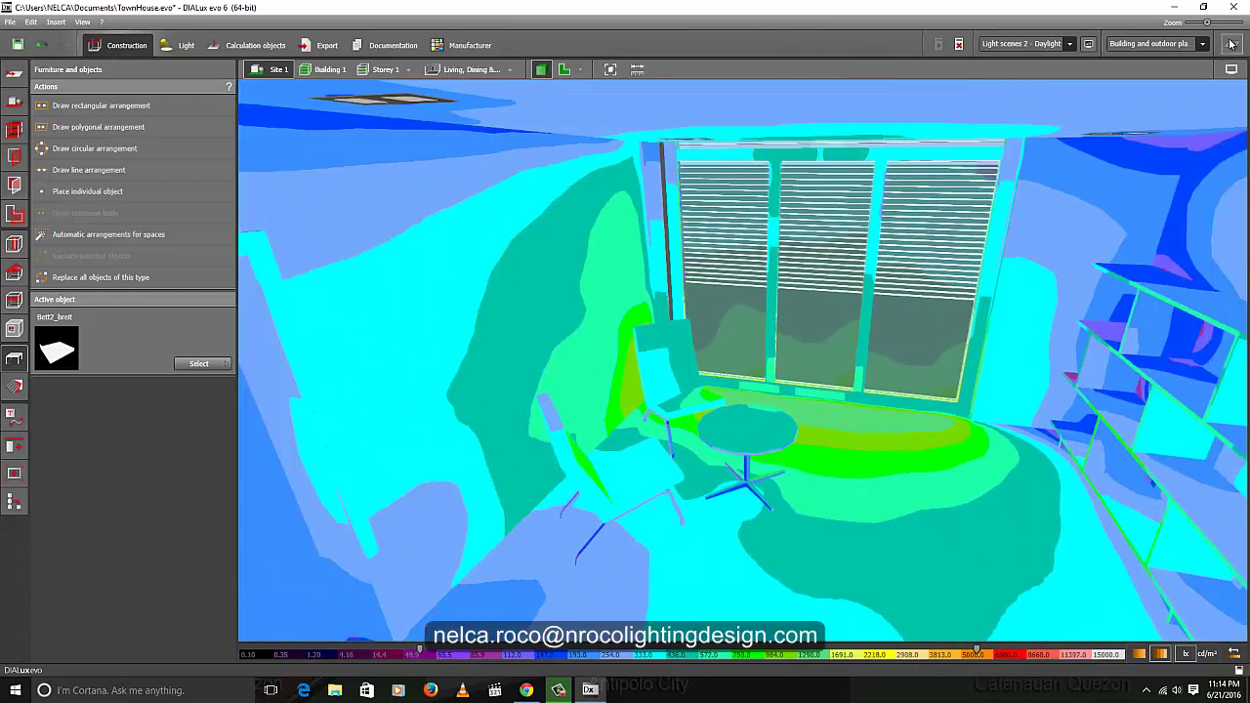
left_click(1231, 69)
left_click(1167, 89)
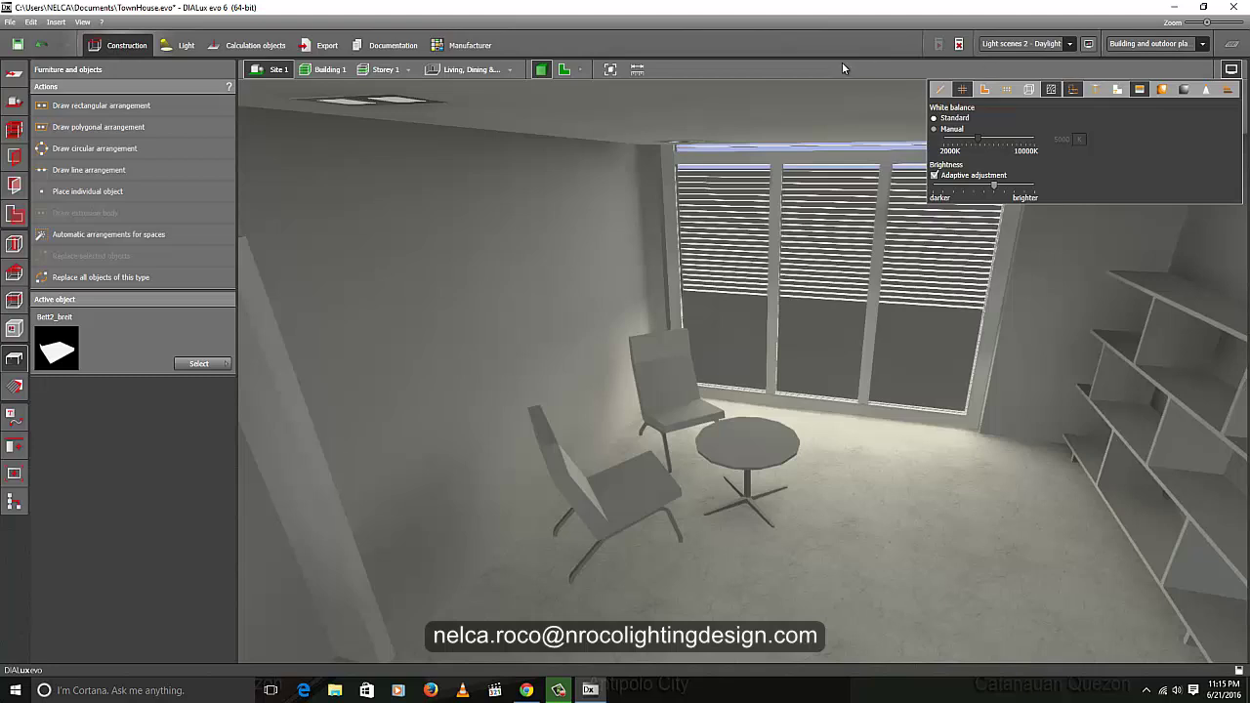
Step: Show Storey 2's working planes and display a value chart on the central living area's plane
left_click(610, 70)
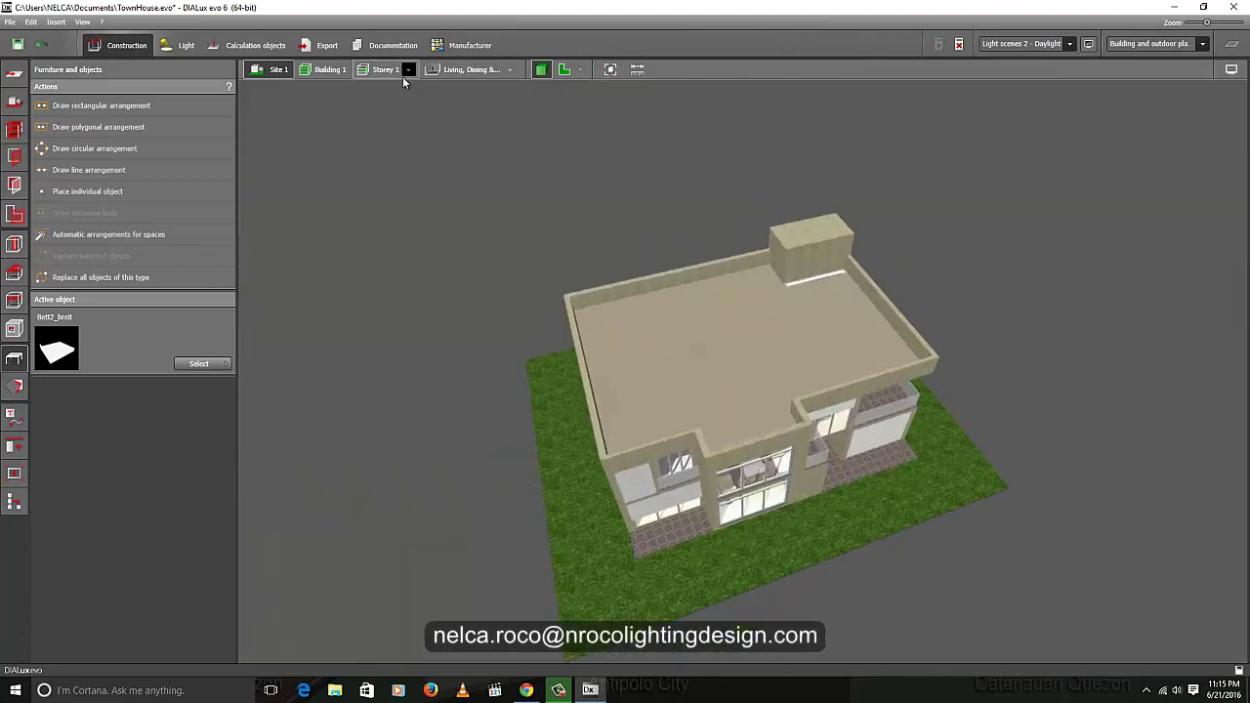
left_click(434, 86)
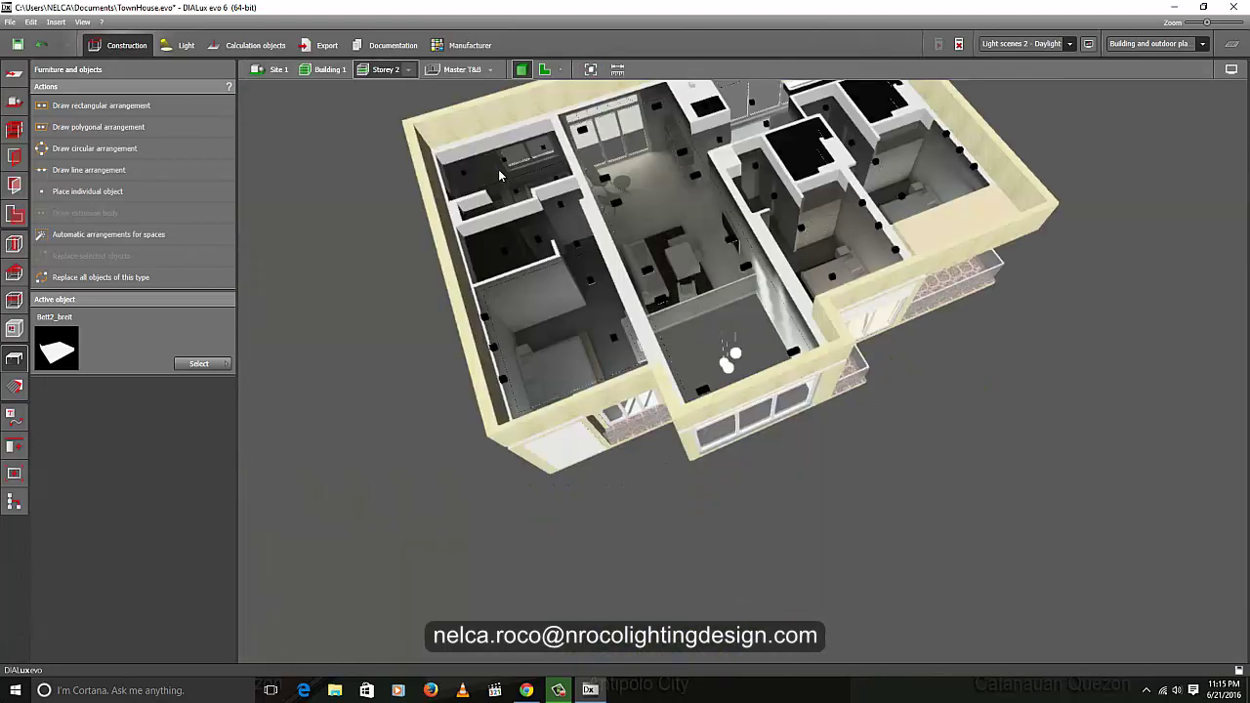
left_click(244, 45)
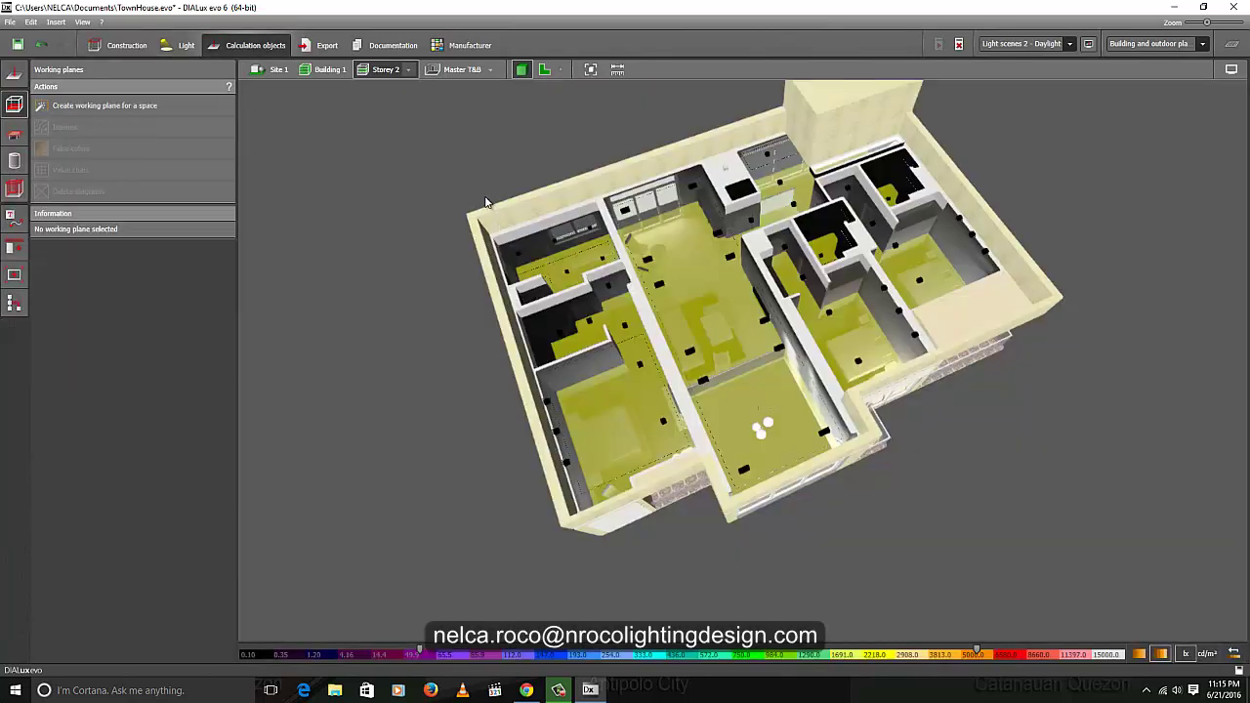
left_click(696, 340)
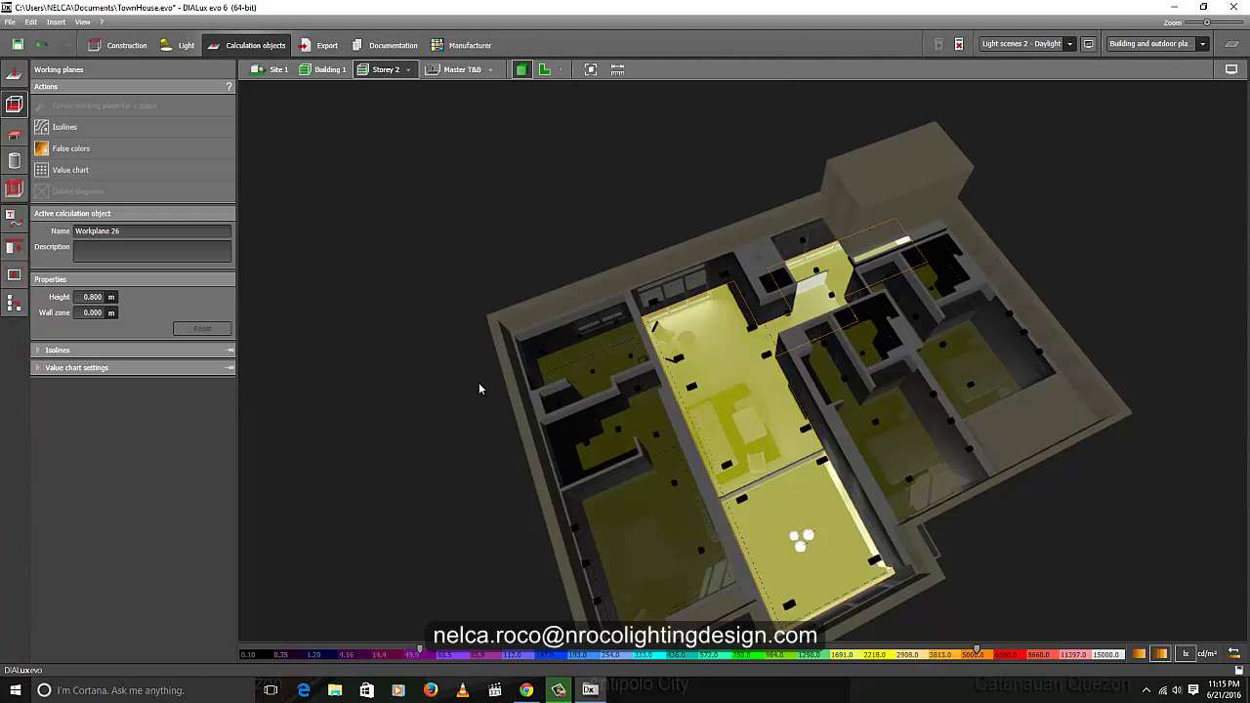
scroll(478, 388, "up", 3)
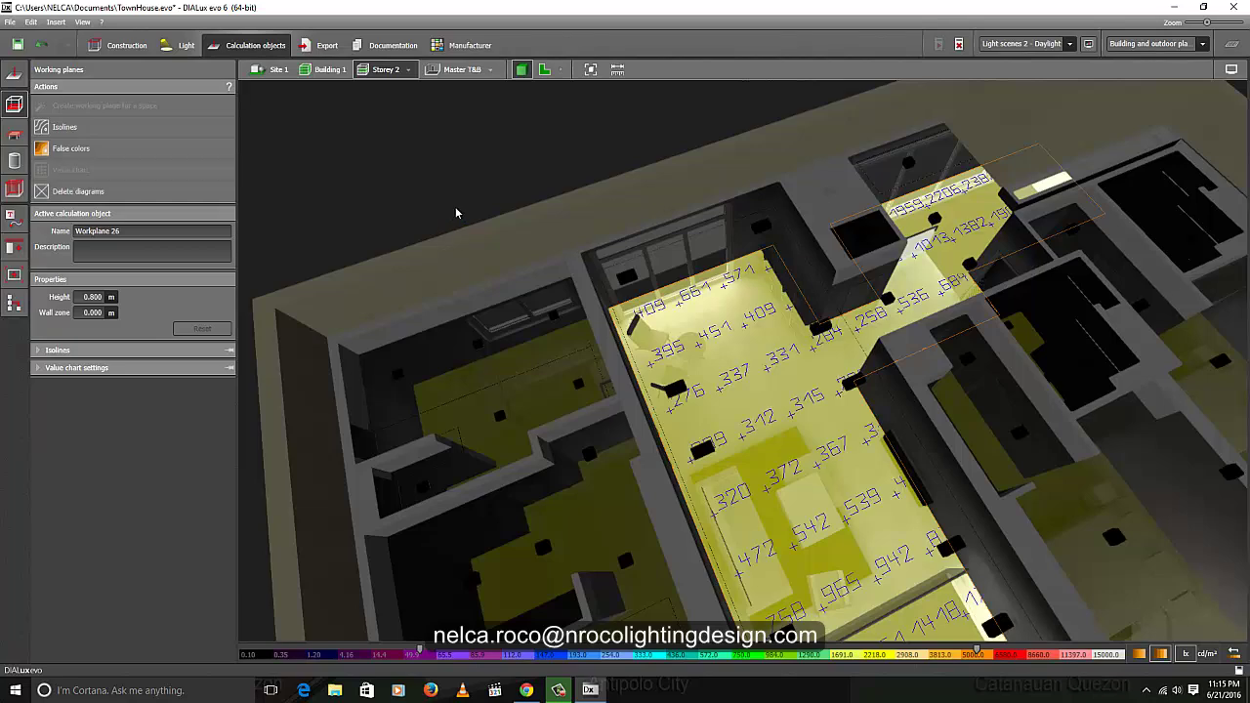
Step: Set the living area's value chart to a quantity of 10 points in X and 10 in Y
right_click_drag(494, 249, 583, 251)
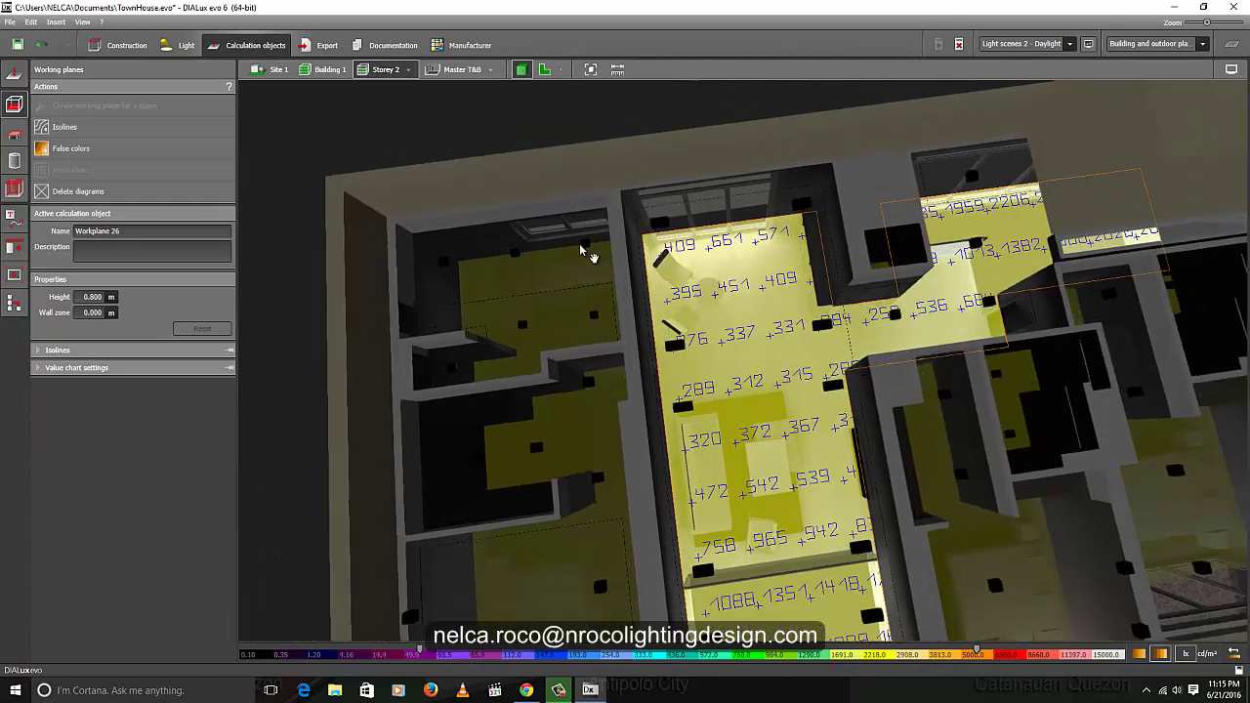
middle_click_drag(583, 251, 513, 272)
right_click_drag(578, 330, 562, 356)
right_click_drag(802, 225, 799, 219)
middle_click_drag(805, 200, 955, 116)
left_click(113, 239)
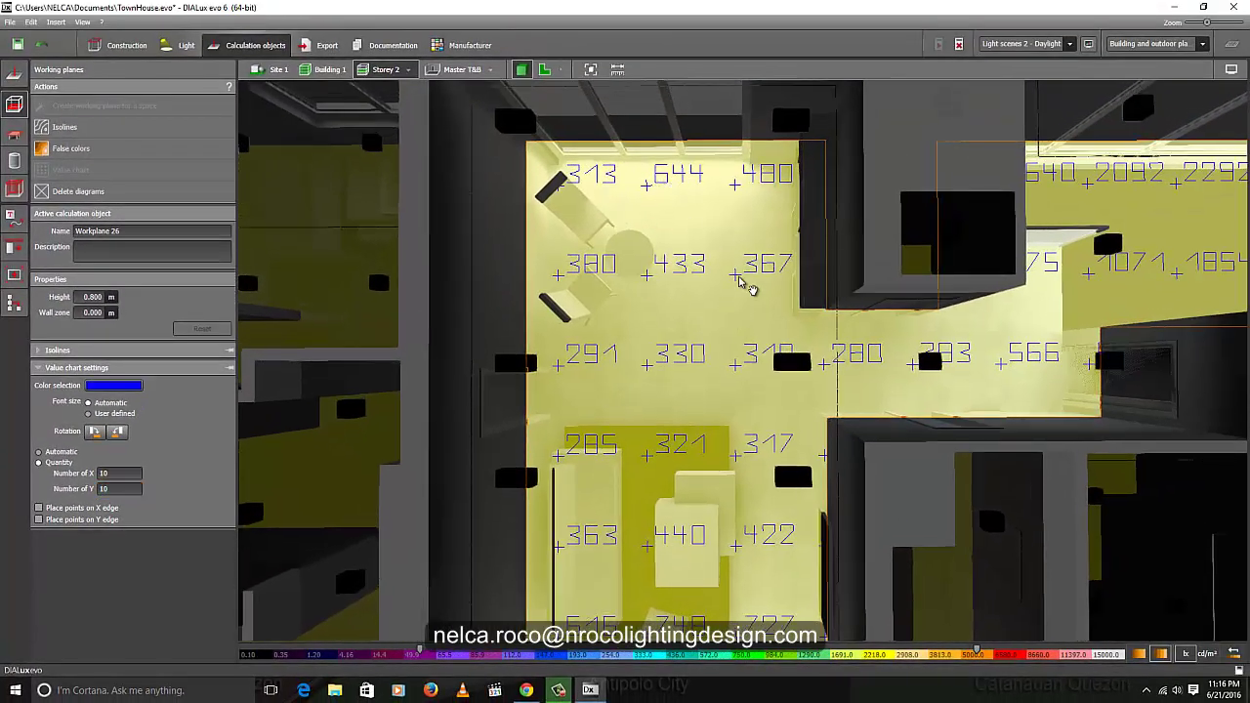
Step: Examine the value chart from the two chairs at the window across the sofa area to the double-height space
middle_click_drag(739, 277, 768, 195)
middle_click_drag(726, 416, 693, 319)
middle_click_drag(702, 427, 759, 164)
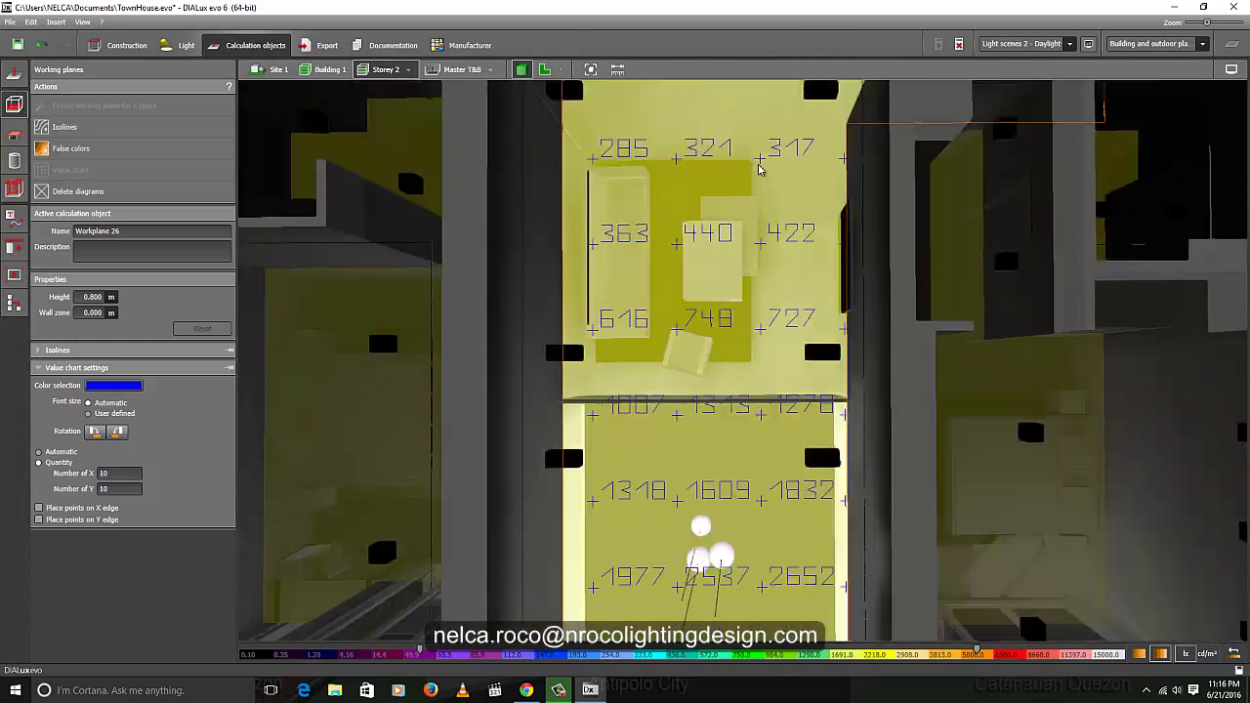
middle_click_drag(714, 378, 710, 324)
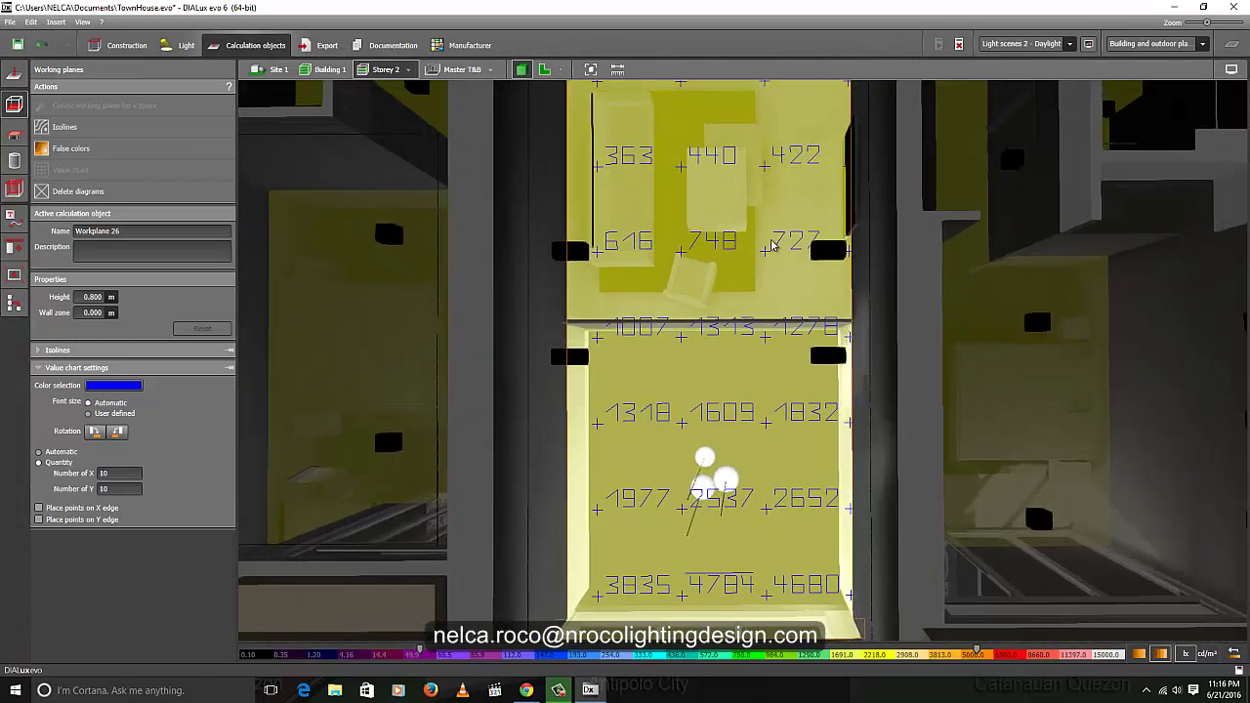
right_click_drag(639, 480, 647, 410)
scroll(674, 332, "down", 3)
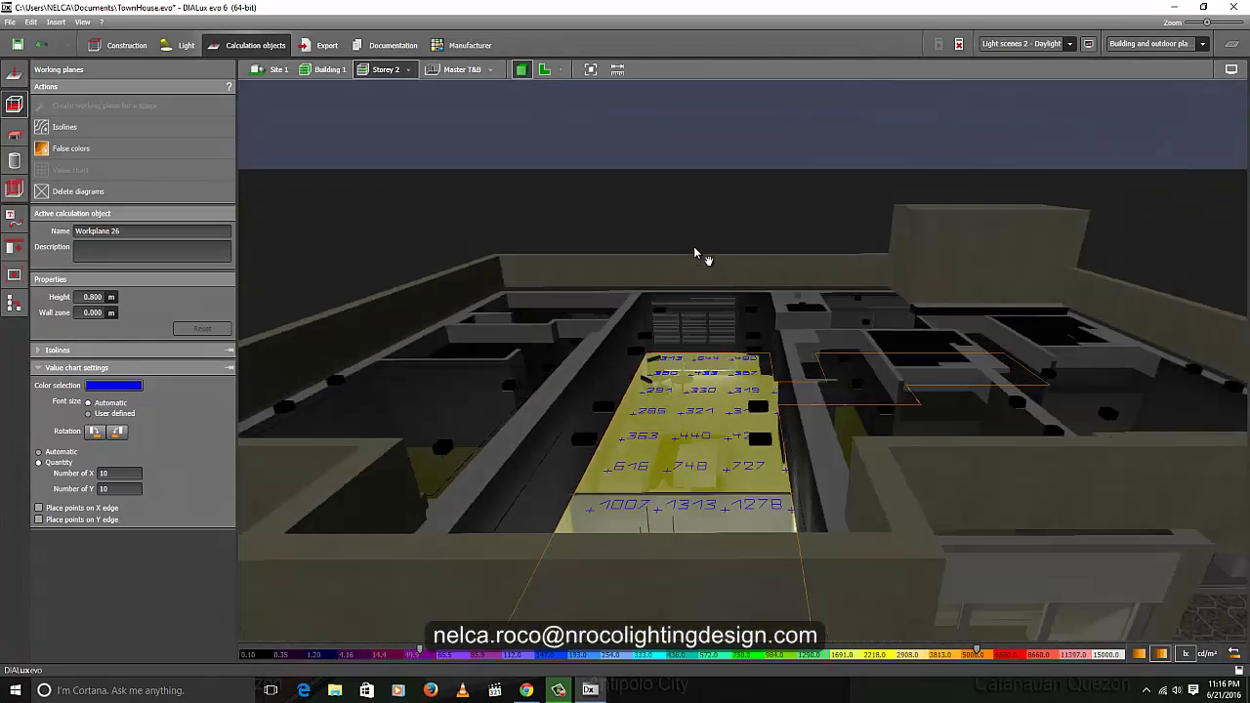
middle_click_drag(699, 256, 684, 209)
scroll(685, 209, "up", 3)
scroll(717, 336, "down", 3)
Step: Examine the living area's value chart through the large upper window from outside in the site view
left_click(279, 69)
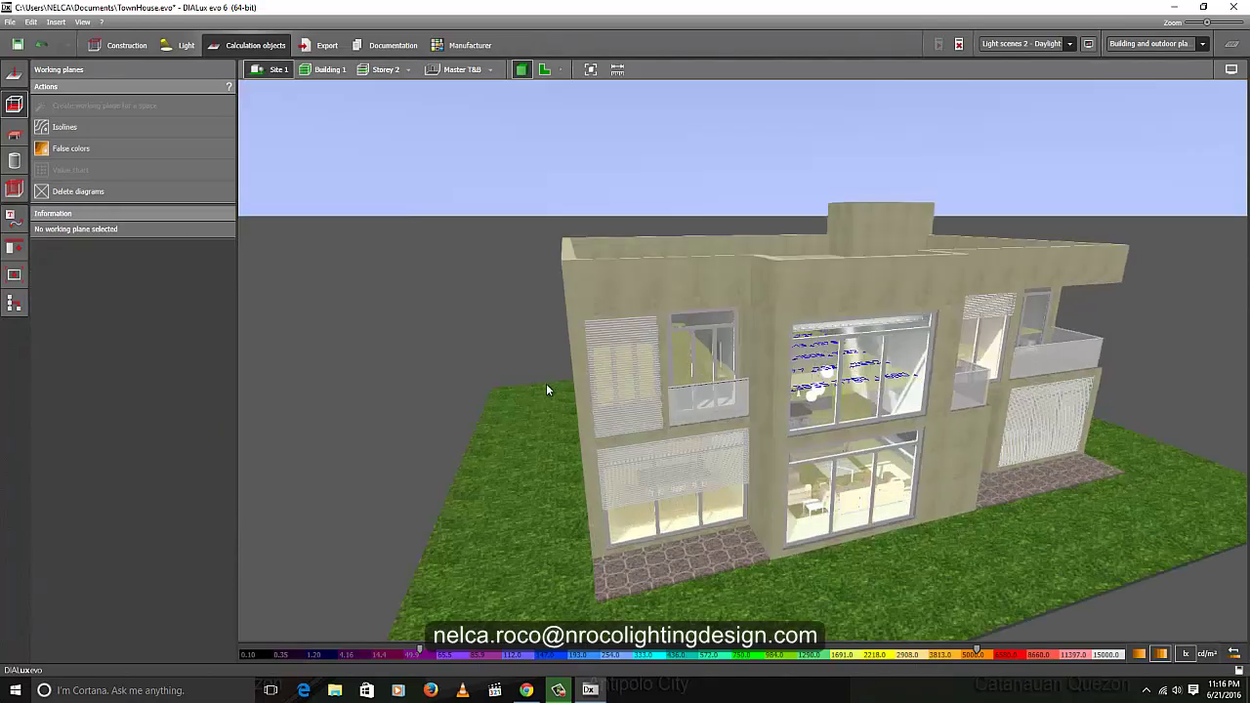
right_click_drag(546, 383, 697, 372)
scroll(758, 363, "up", 2)
mouse_move(603, 352)
right_mouse_down()
mouse_move(672, 335)
mouse_move(610, 351)
right_mouse_up()
scroll(830, 356, "up", 3)
scroll(820, 371, "down", 2)
middle_click_drag(791, 391, 816, 381)
right_click_drag(820, 384, 674, 433)
scroll(675, 433, "up", 3)
Step: On Storey 2, select the working plane of the corner bedroom with the large balcony and display its false colours and value chart
left_click(391, 73)
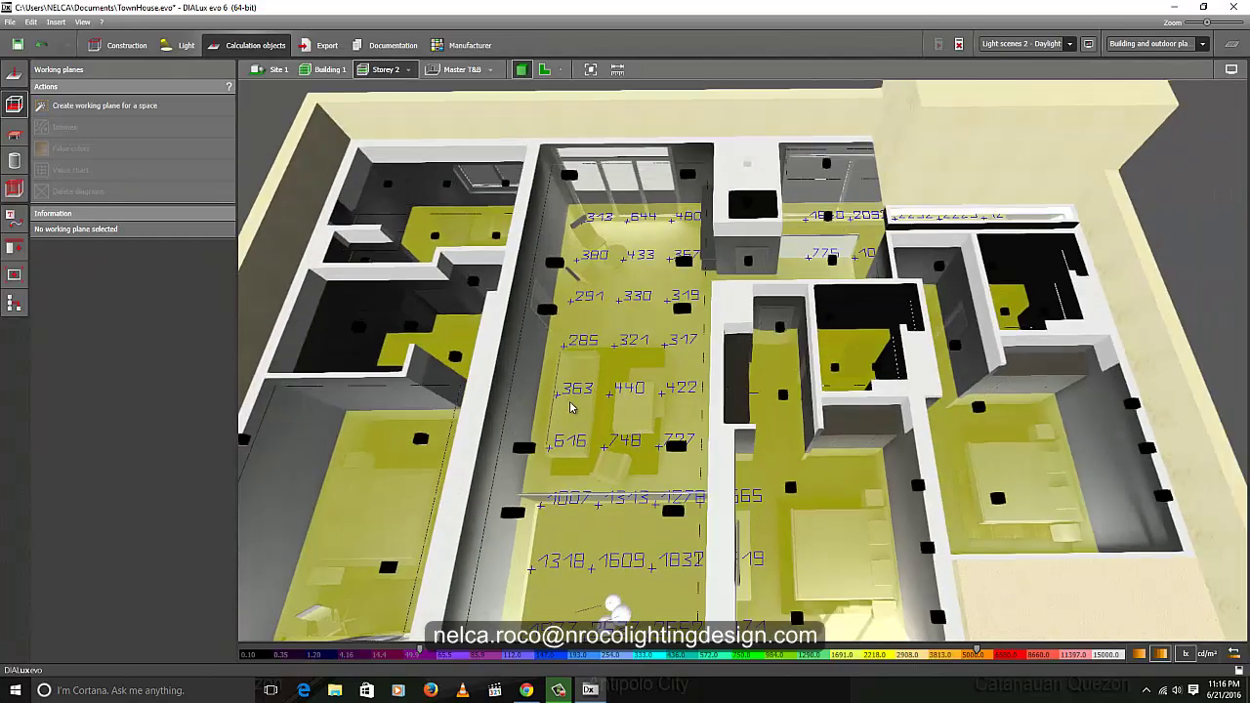
middle_click_drag(864, 490, 661, 457)
right_click_drag(660, 457, 731, 483)
left_click(726, 401)
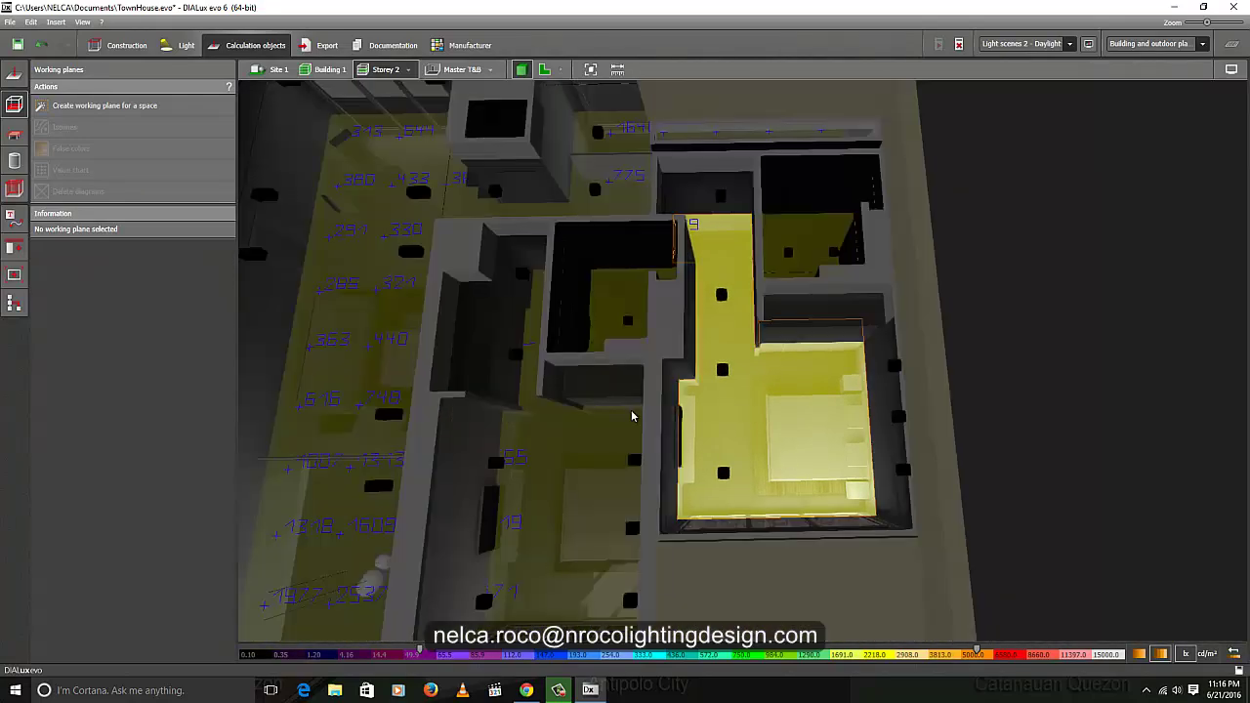
left_click(89, 155)
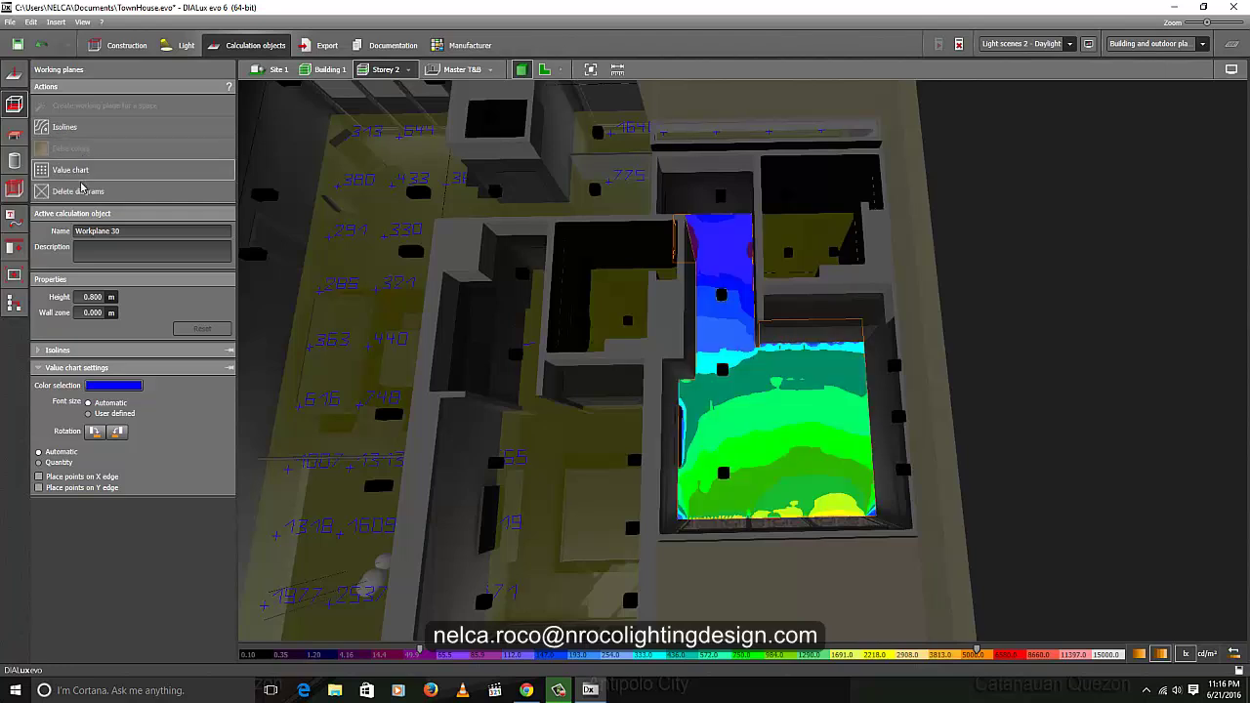
left_click(78, 174)
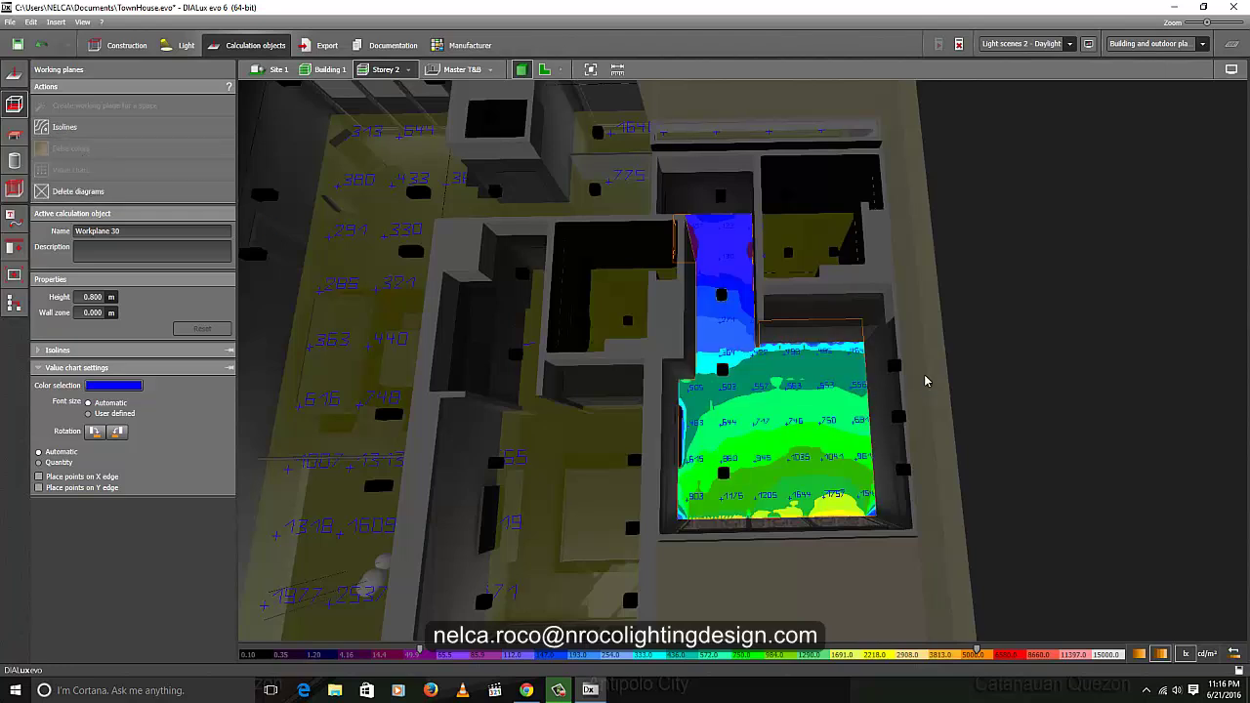
Step: Examine the corner bedroom's false colours and illuminance values from the balcony glazing to the entrance corridor, in 3D and in the floor plan
right_click_drag(927, 380, 927, 425)
middle_click_drag(916, 358, 938, 318)
scroll(800, 362, "up", 3)
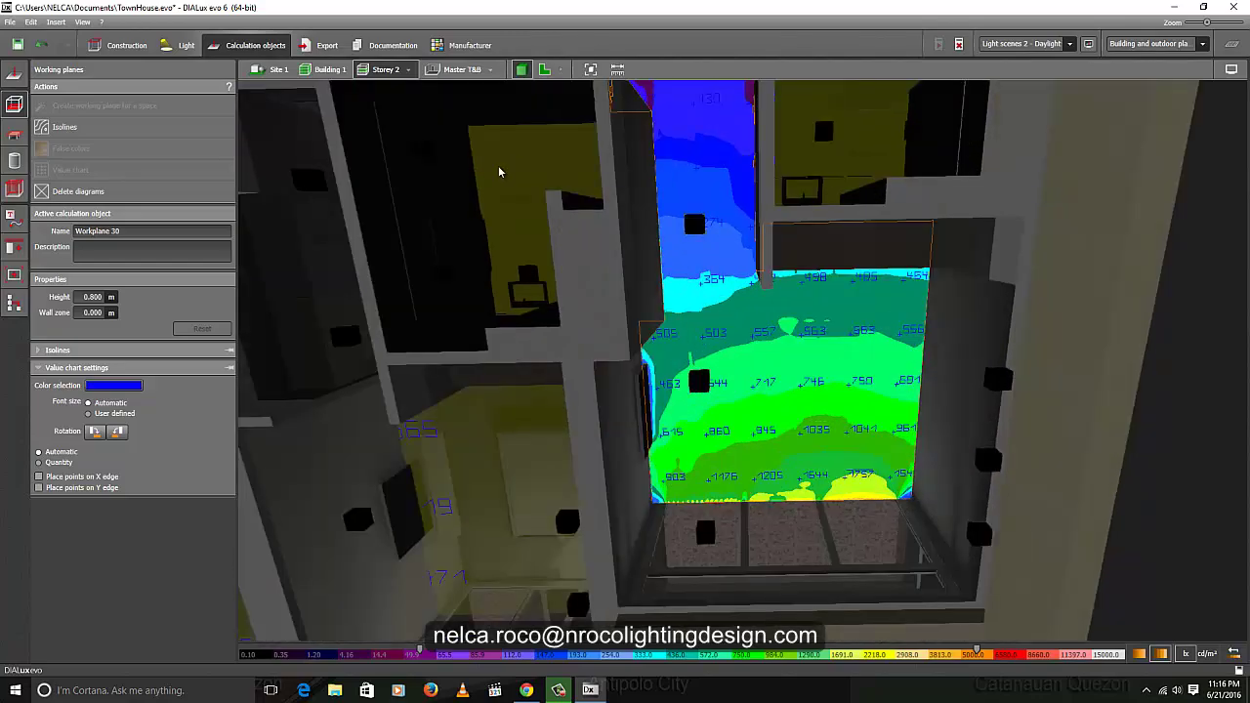
left_click(544, 69)
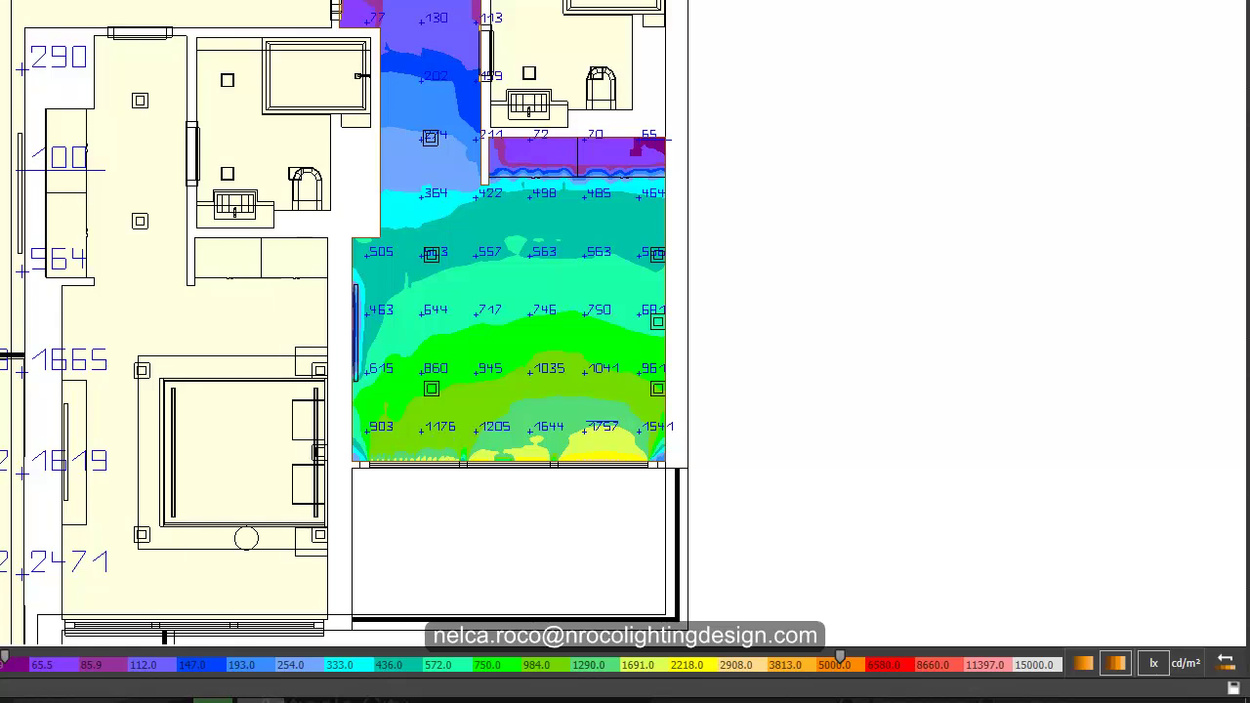
middle_click_drag(527, 193, 664, 214)
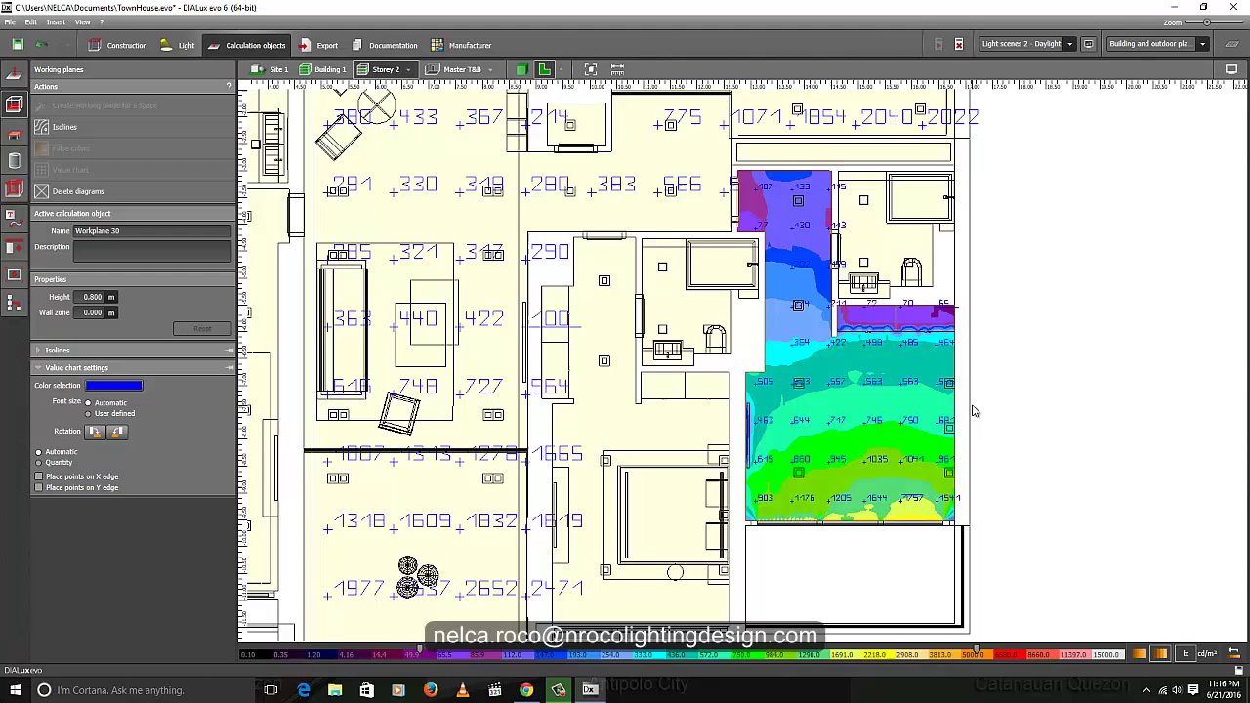
scroll(973, 411, "up", 4)
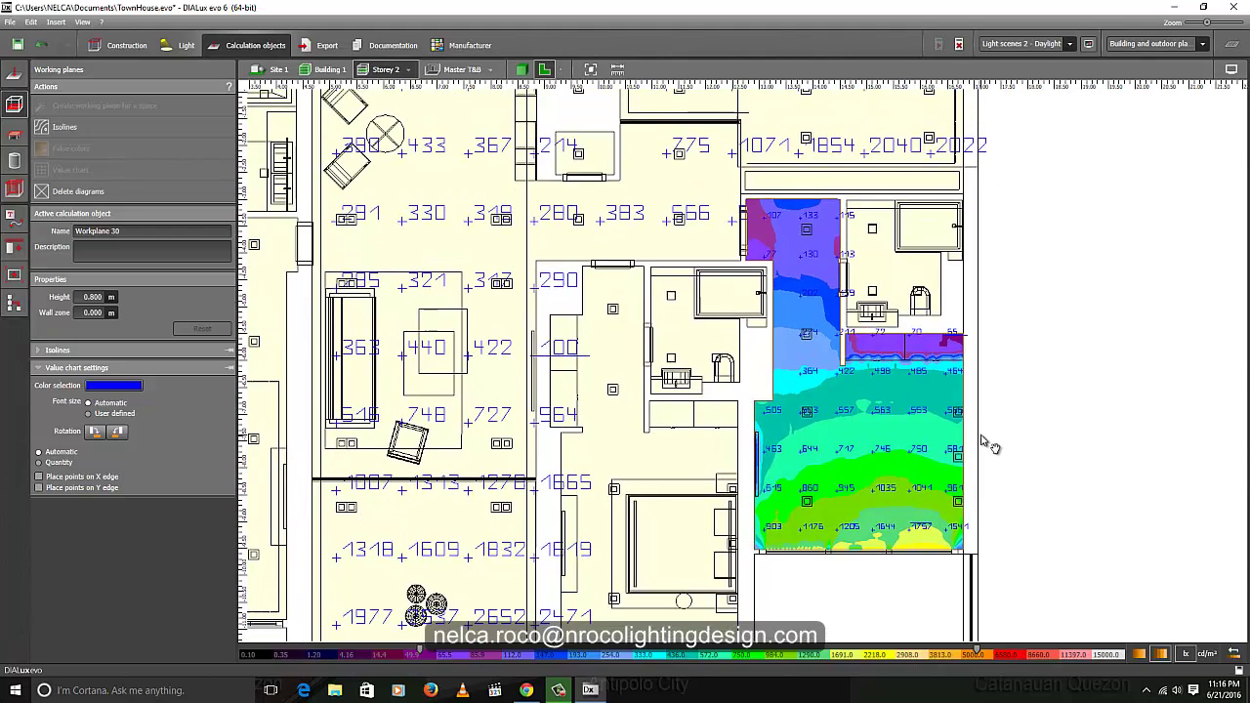
scroll(957, 470, "up", 2)
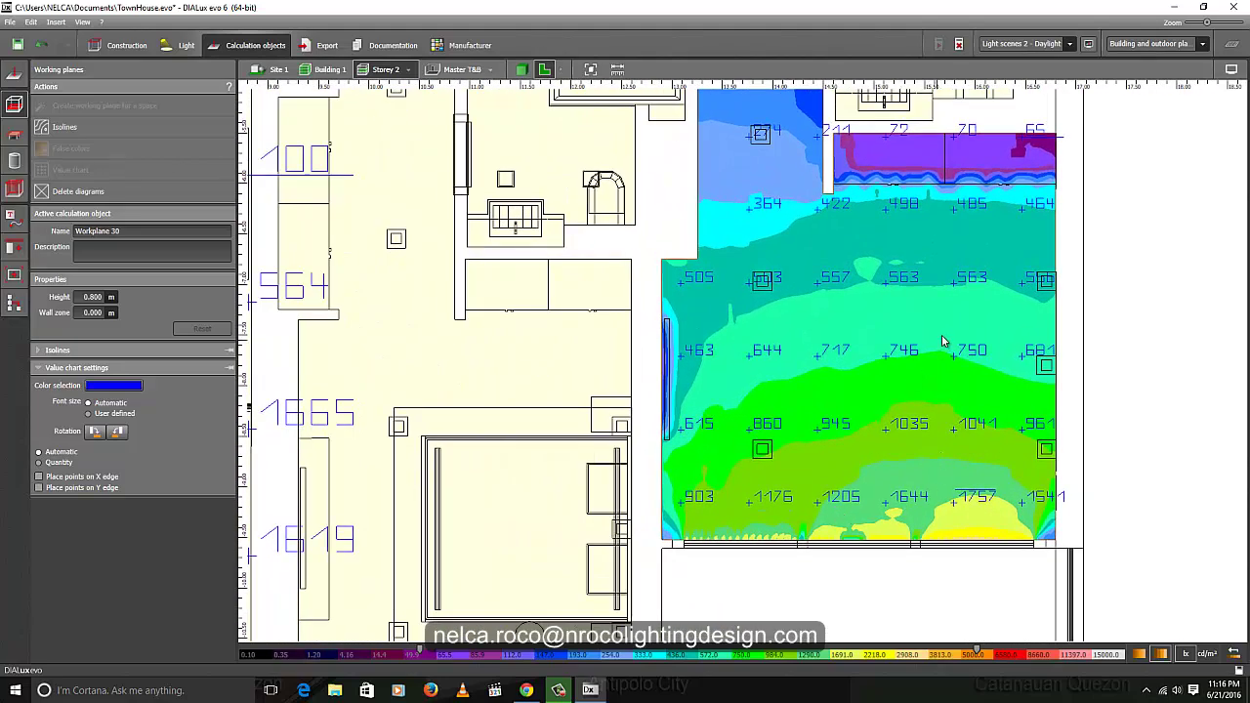
middle_click_drag(901, 328, 899, 356)
middle_click_drag(871, 311, 874, 340)
middle_click_drag(849, 493, 856, 420)
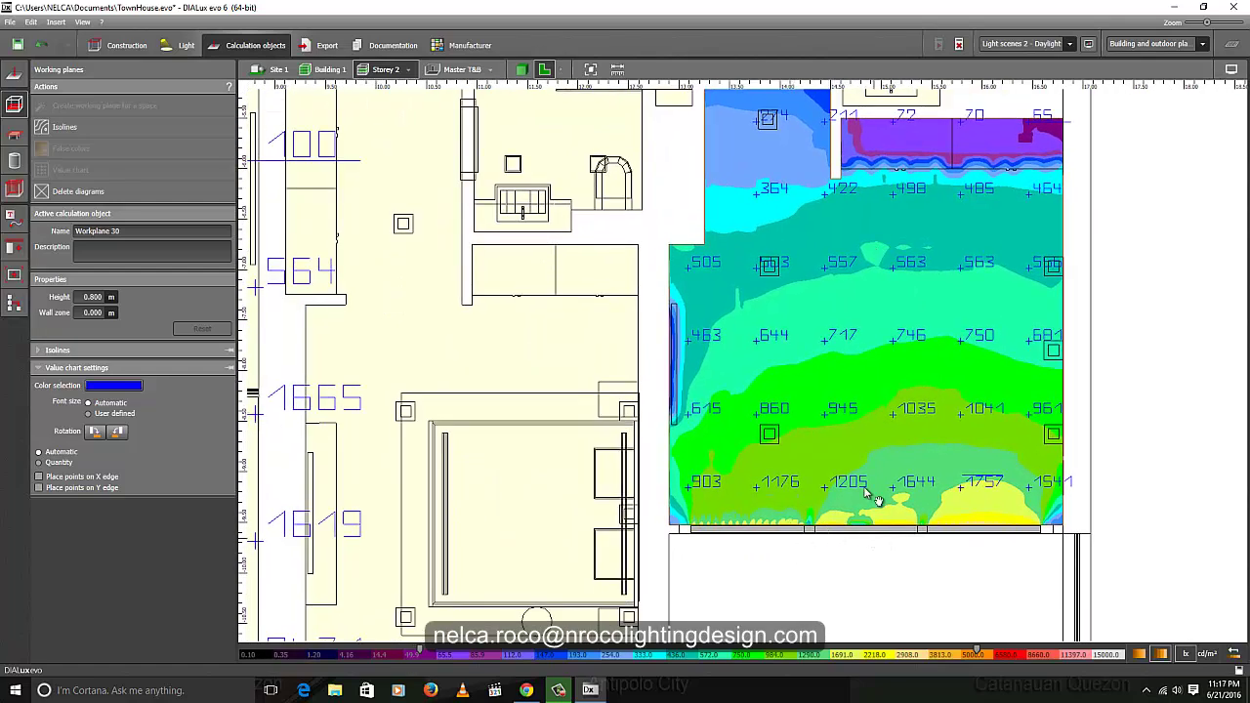
middle_click_drag(864, 493, 731, 177)
scroll(752, 309, "down", 2)
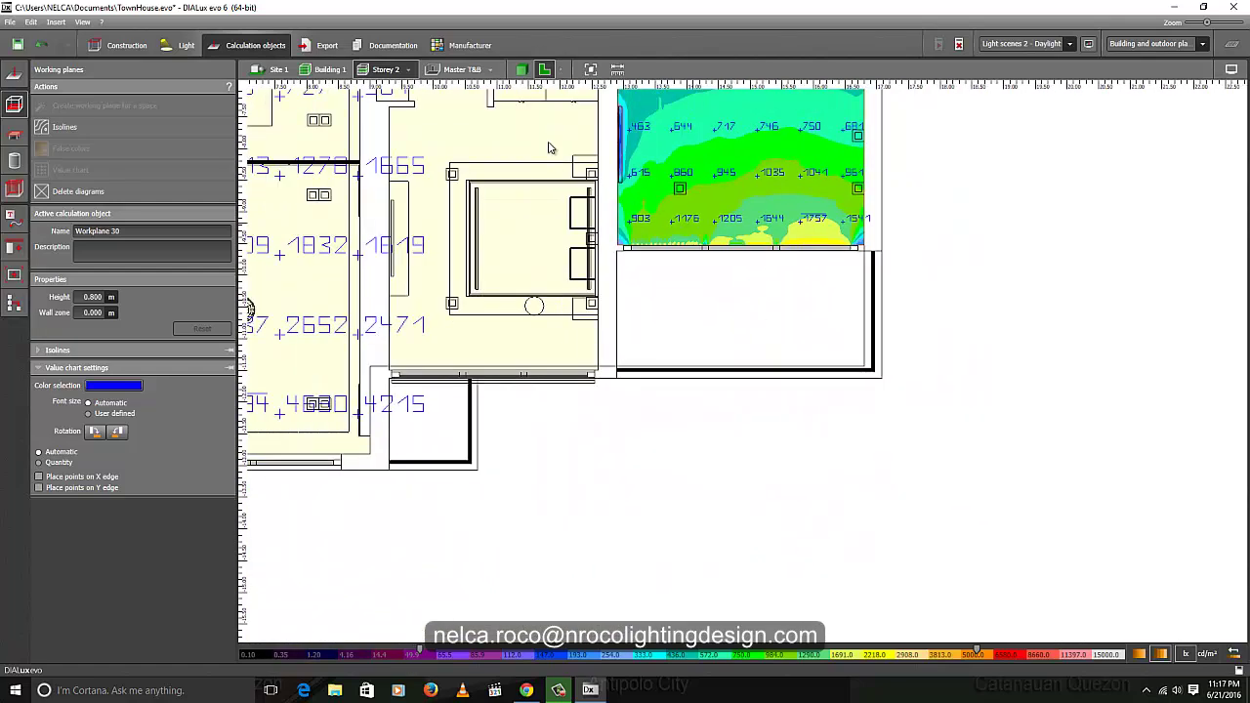
Step: Examine the working-plane results through the upper balcony windows from outside in the 3D site view
left_click(322, 69)
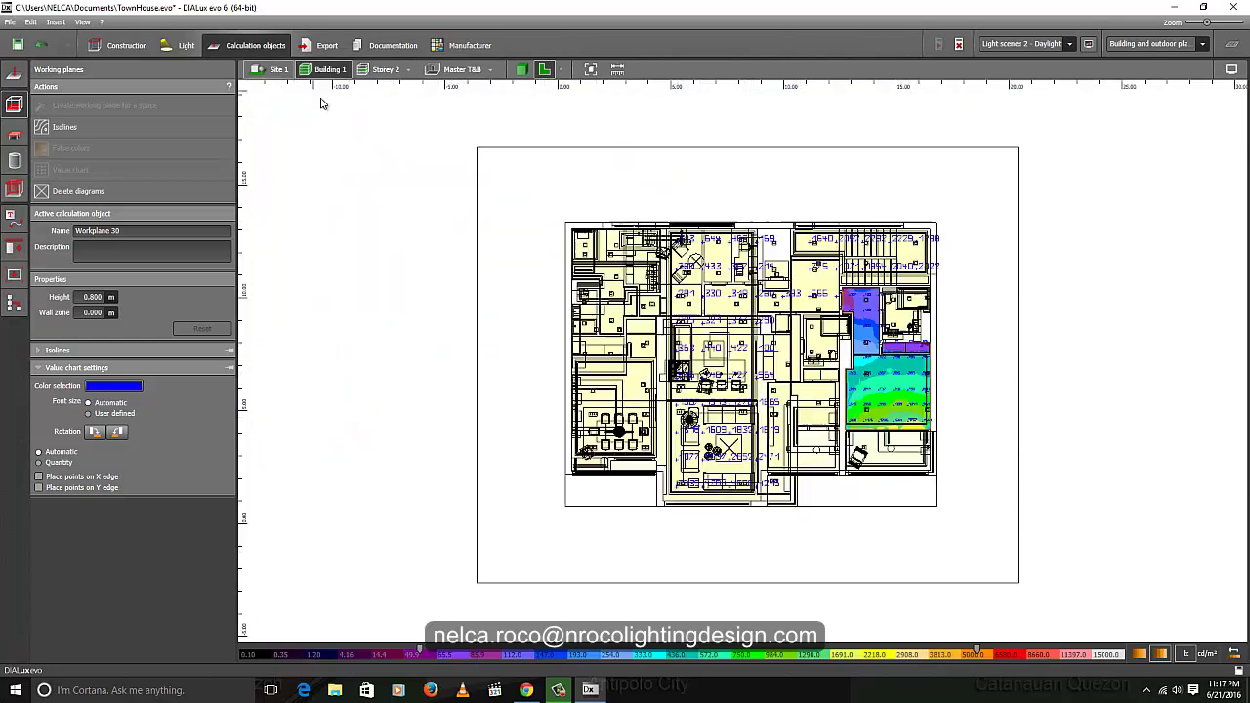
left_click(522, 70)
middle_click_drag(533, 262, 455, 219)
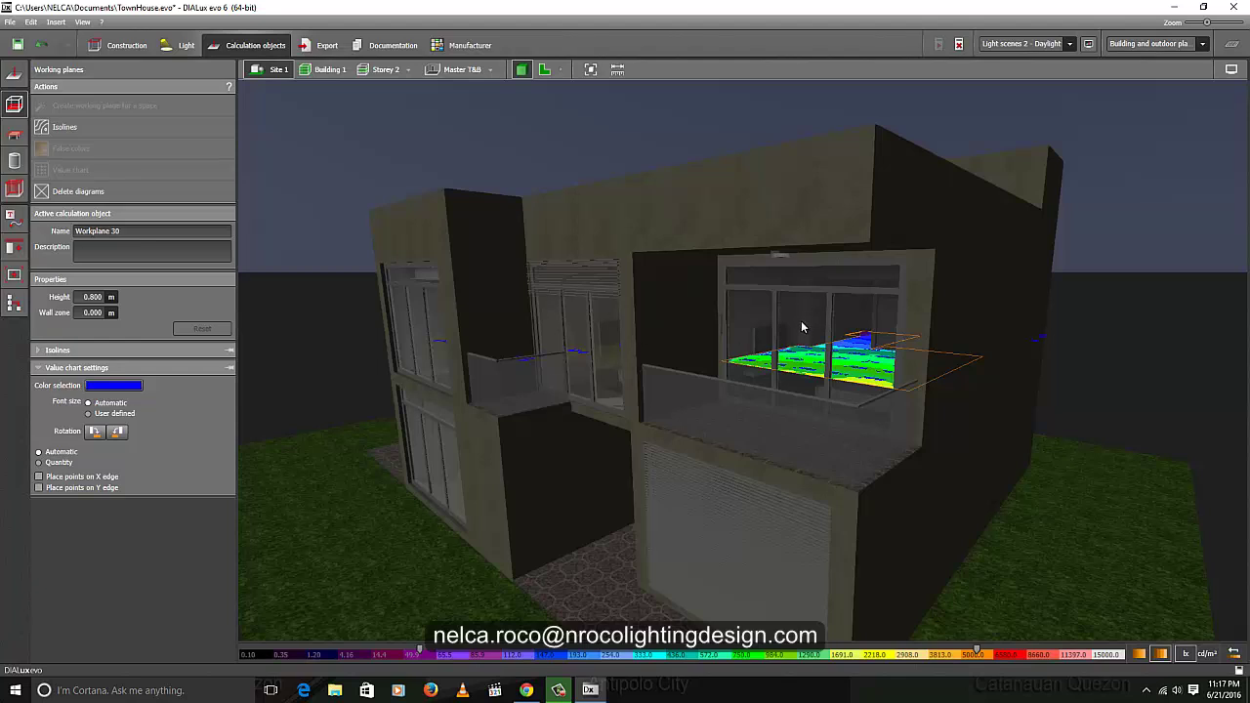
left_click(627, 144)
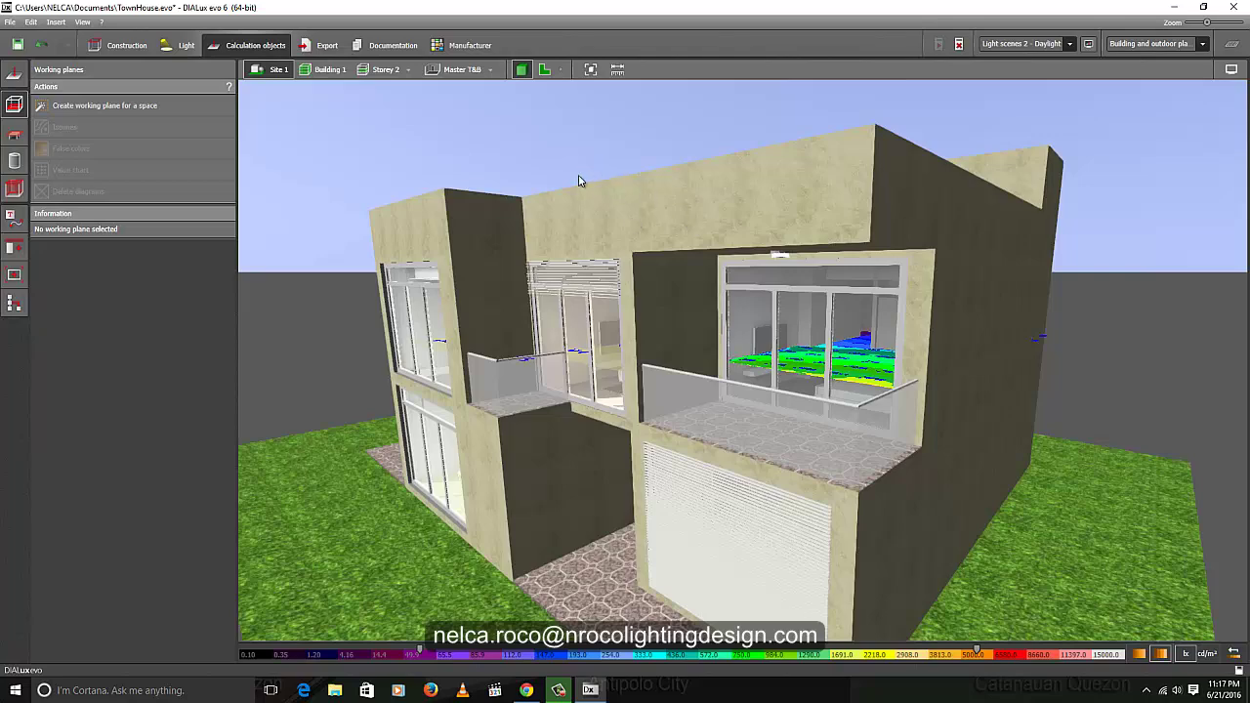
scroll(574, 216, "up", 5)
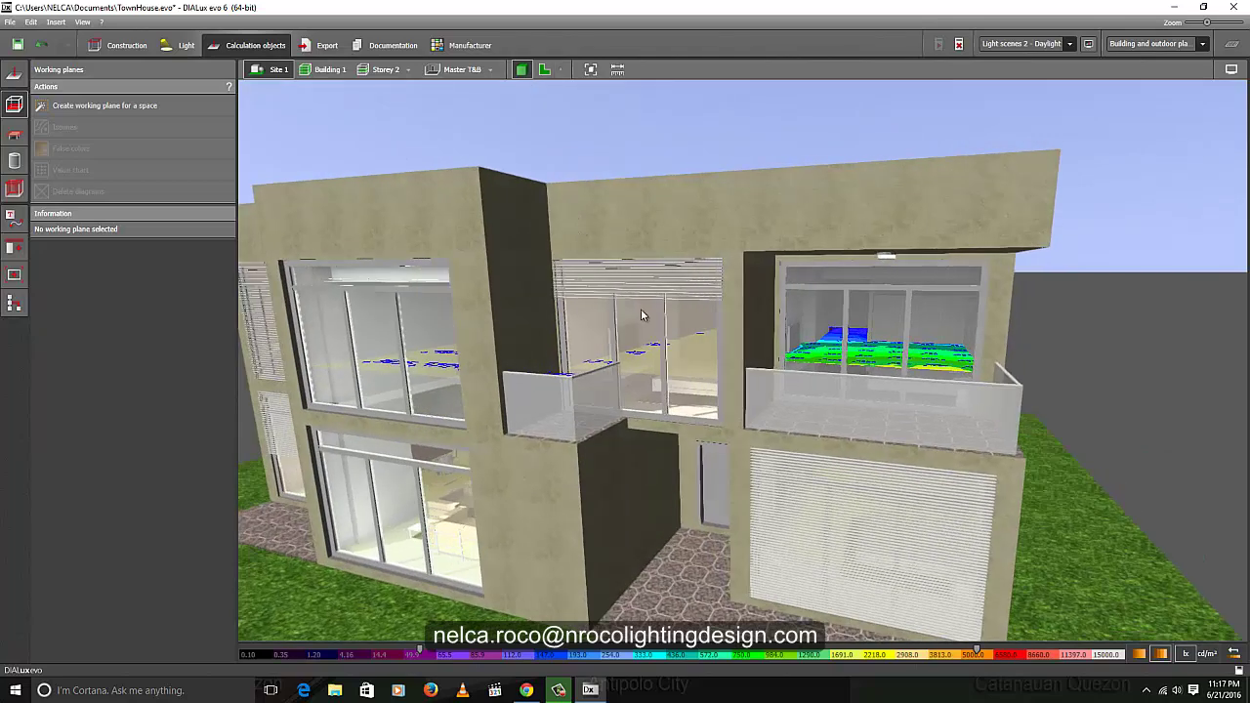
left_click(651, 331)
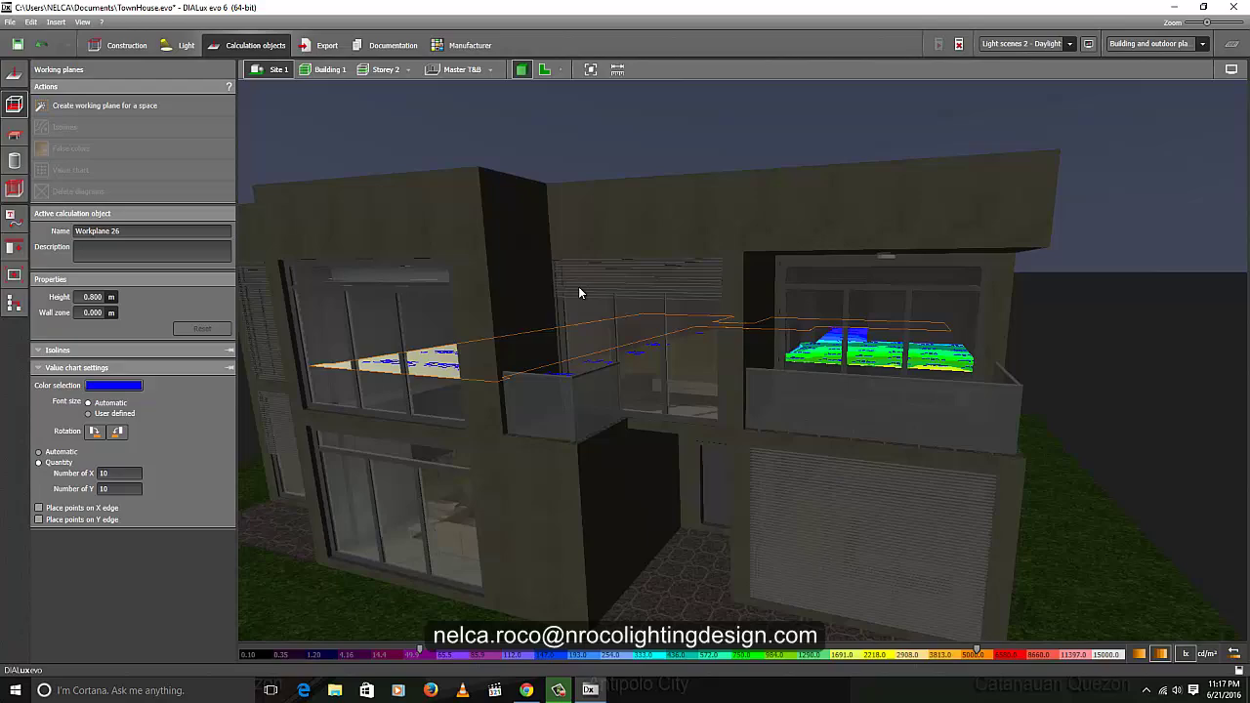
left_click(518, 146)
Step: Inspect the façade element layers of the upper window with louver blinds and of the corner bedroom's balcony window
left_click(120, 44)
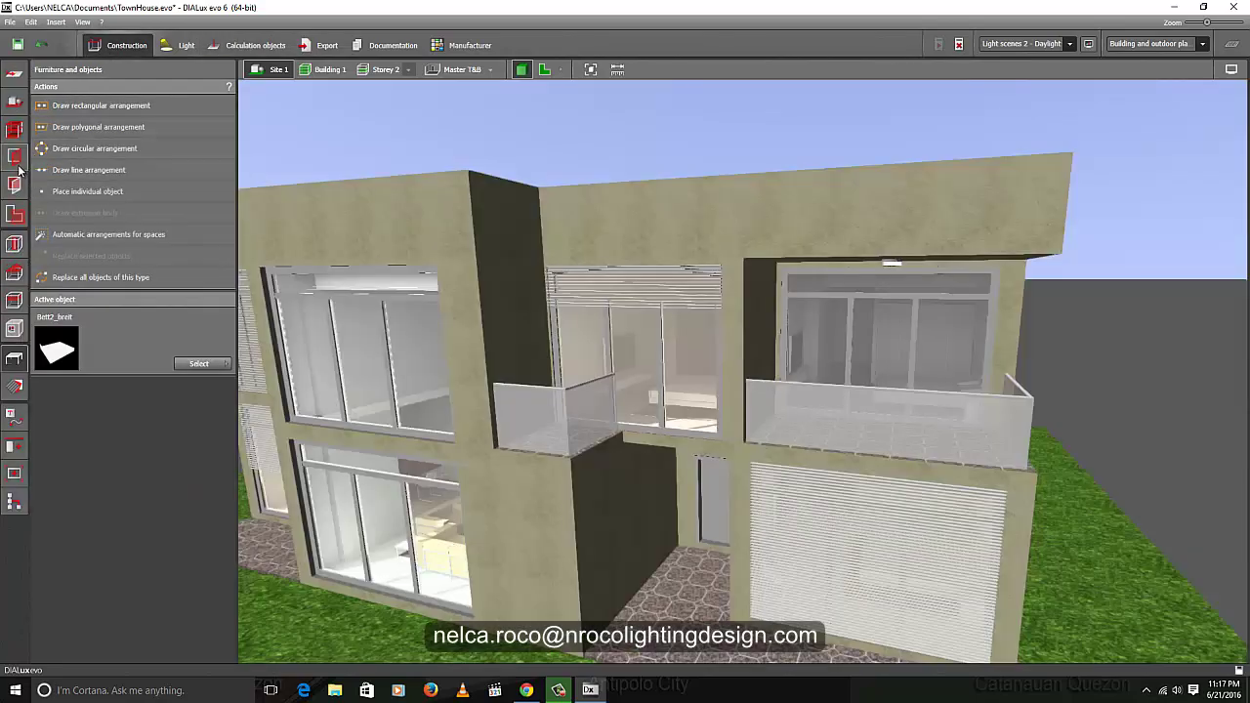
left_click(15, 181)
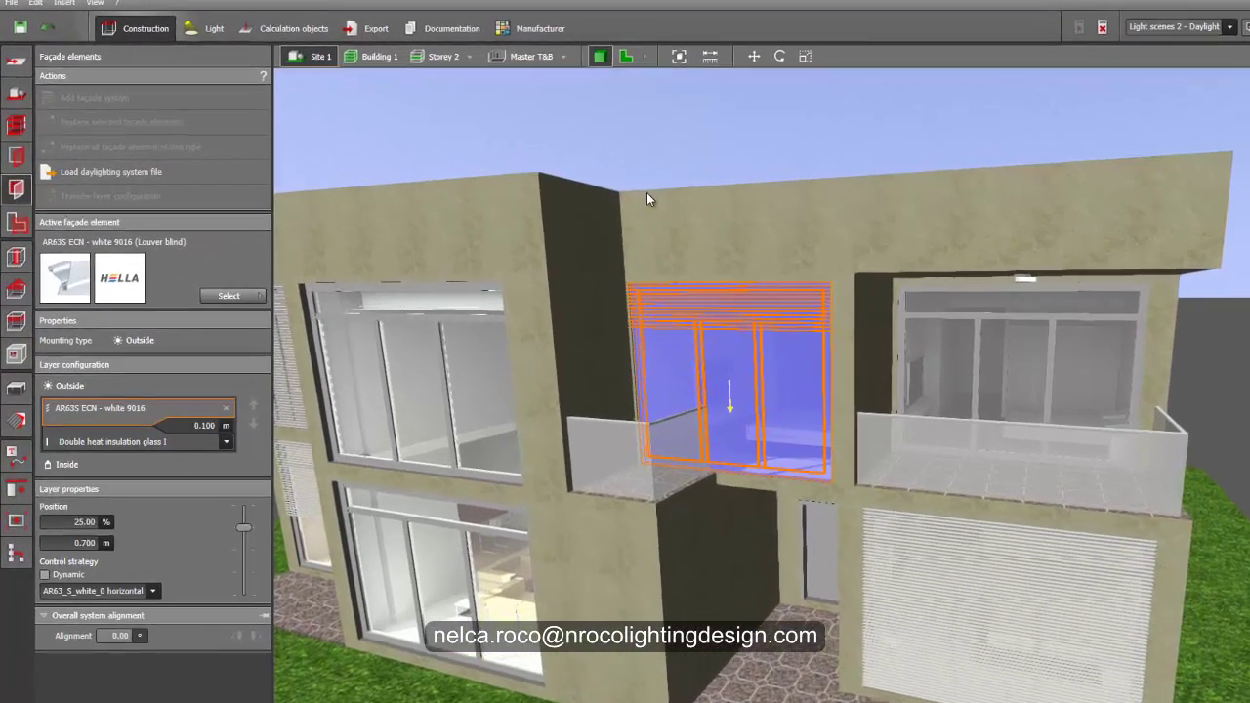
middle_click_drag(701, 144, 782, 145)
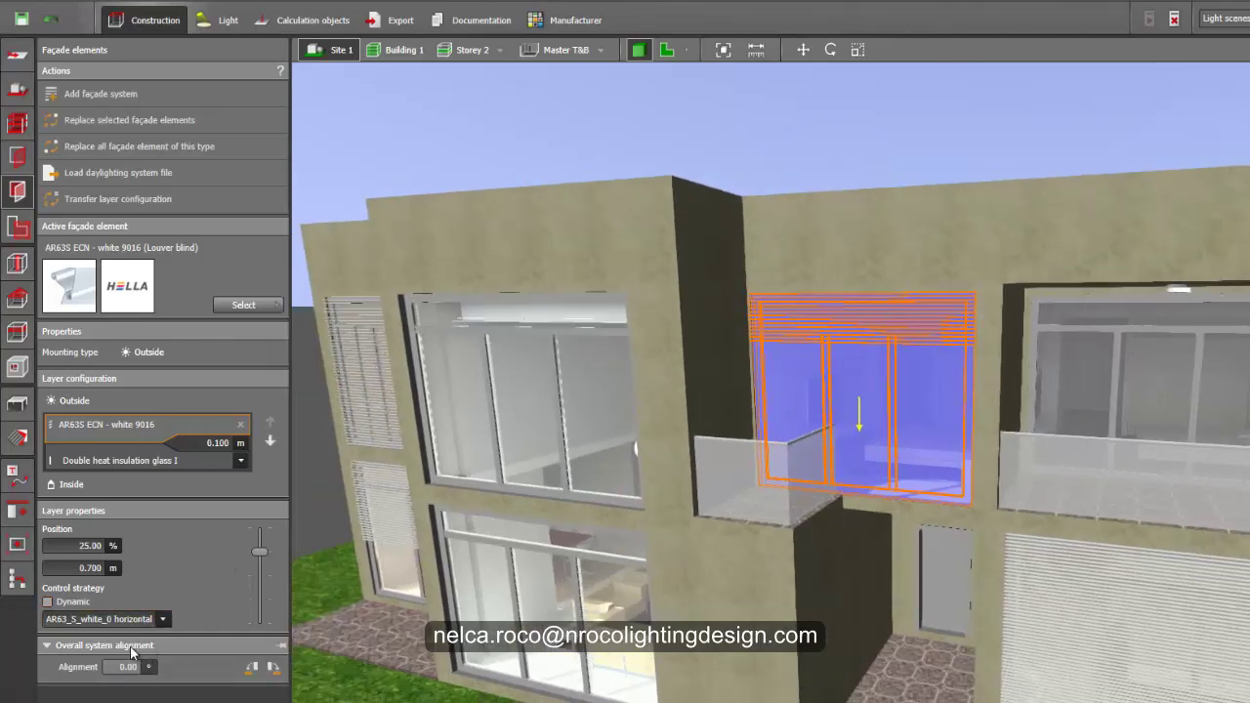
left_click(1064, 363)
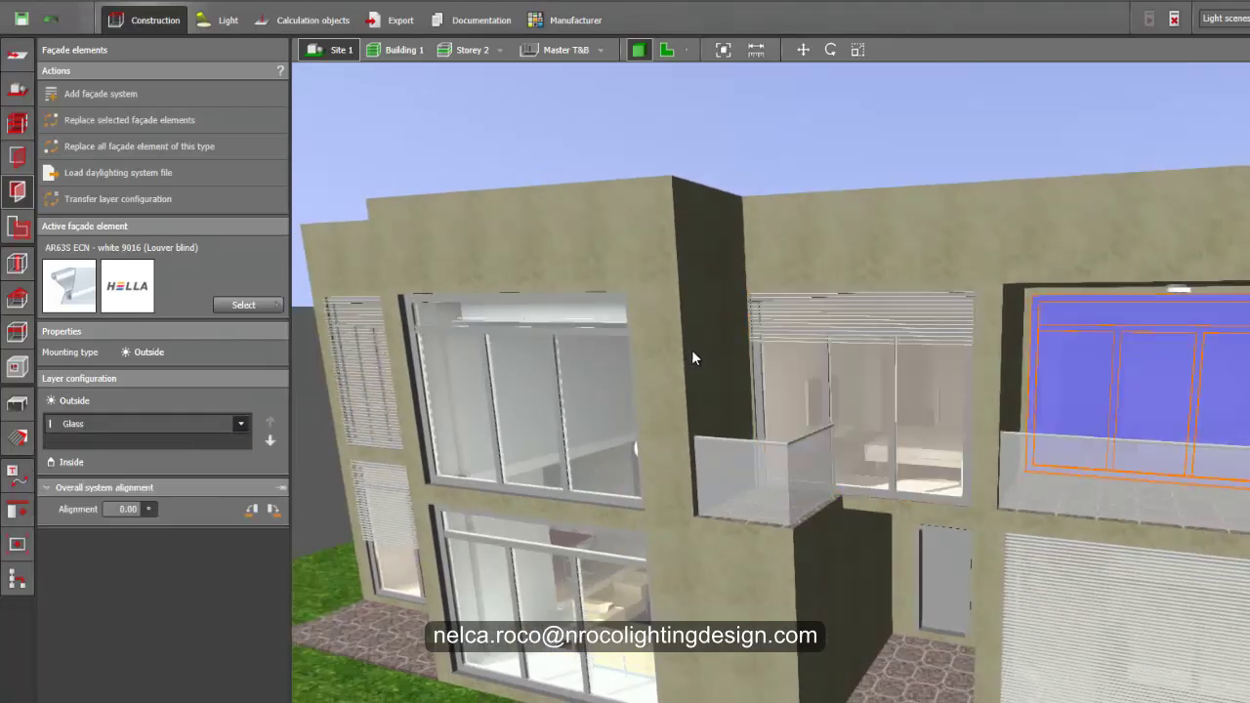
Step: Clear the balcony window selection and show the Storey 2 floor plan with its calculation objects
left_click(863, 111)
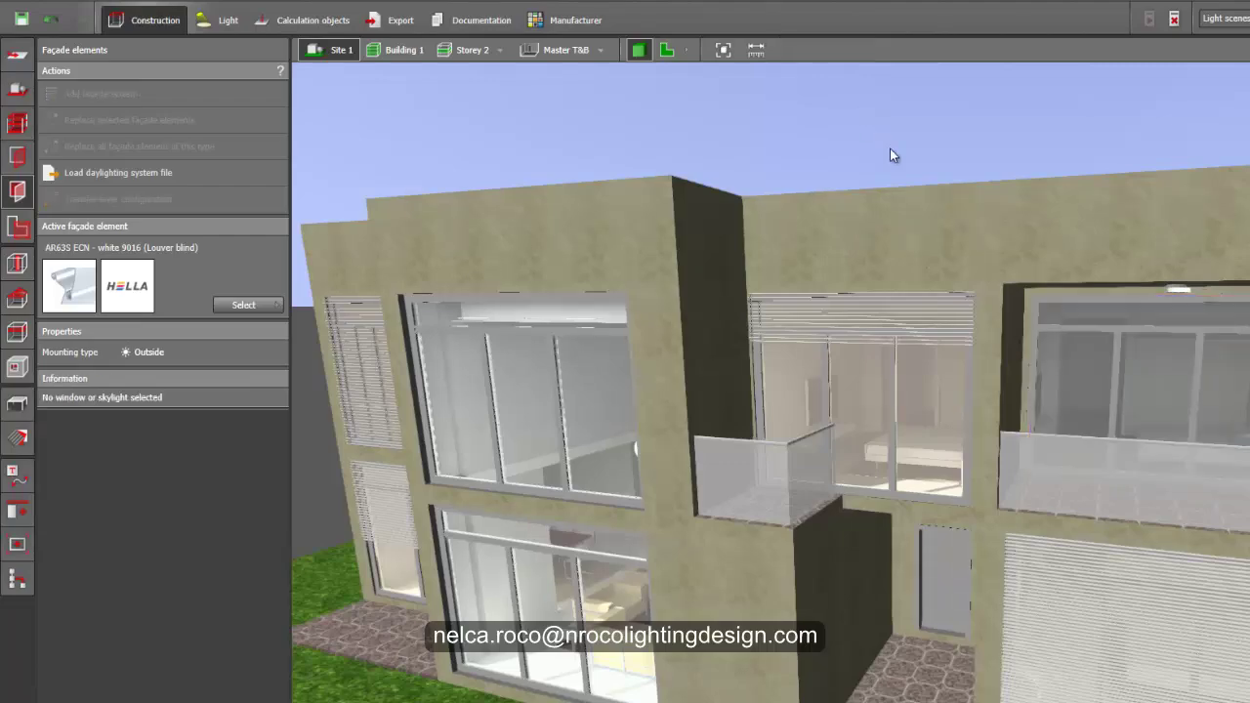
left_click_drag(839, 137, 847, 181)
left_click(478, 50)
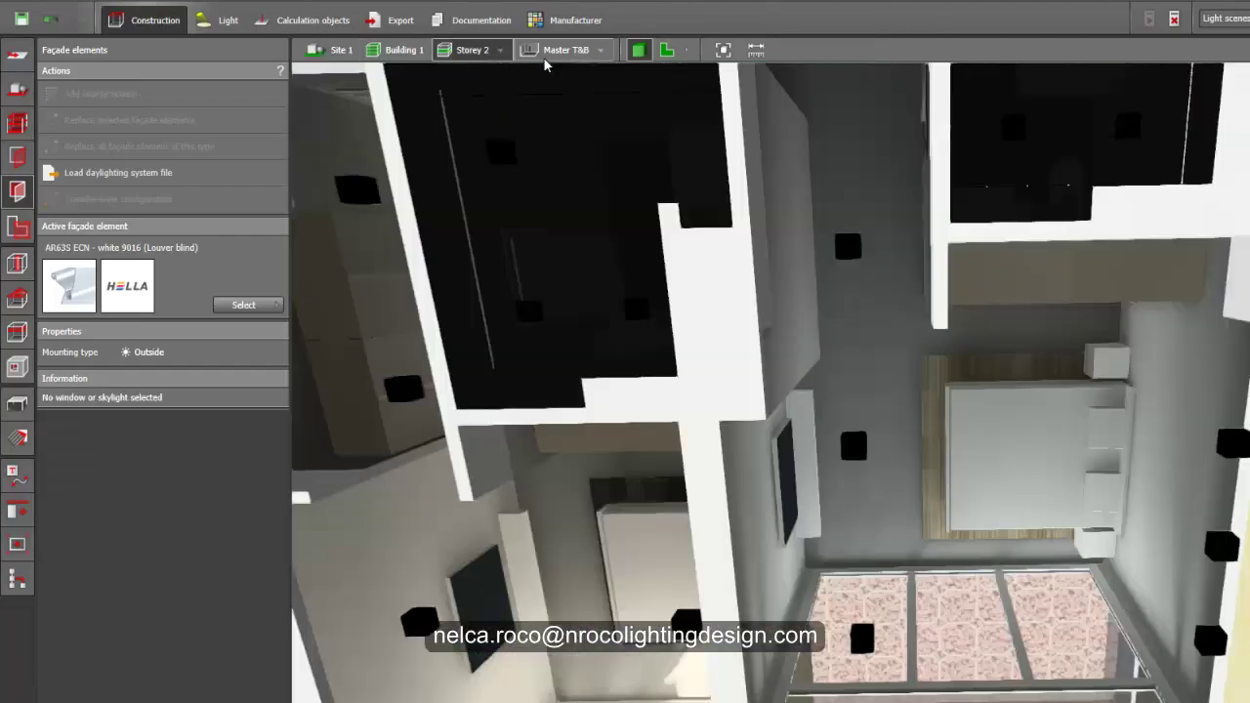
left_click(668, 50)
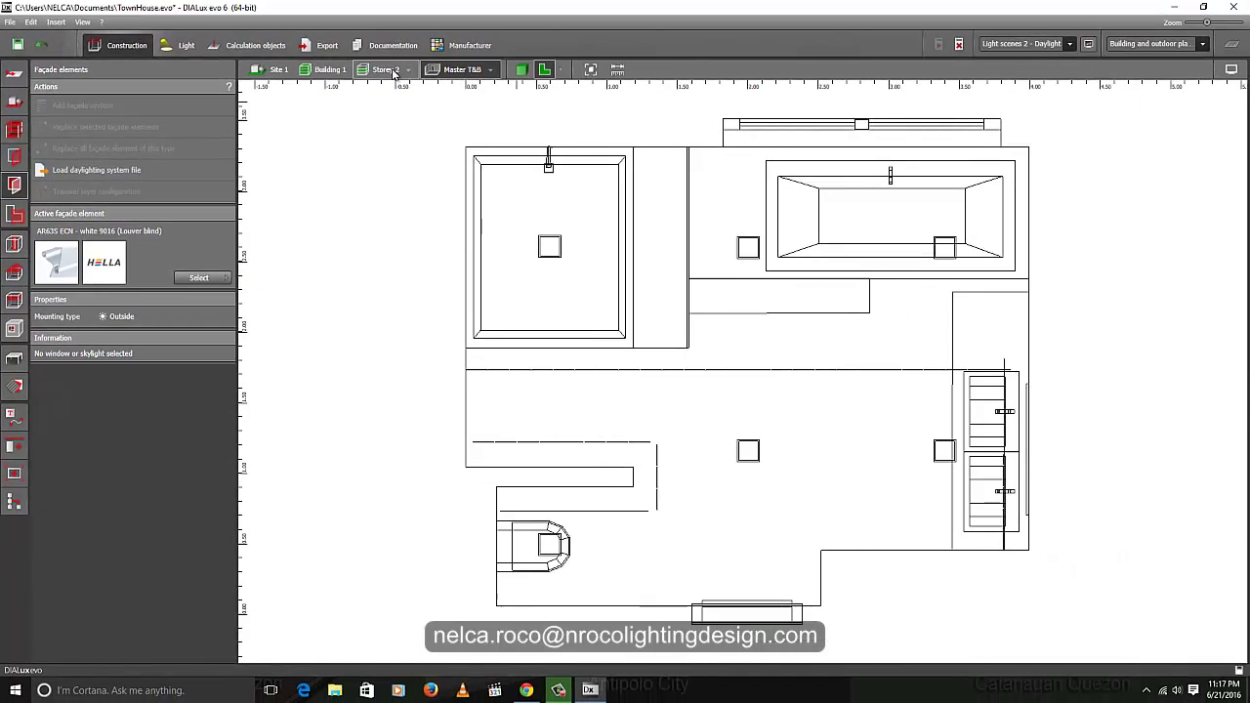
left_click(430, 64)
scroll(486, 272, "down", 2)
left_click(262, 47)
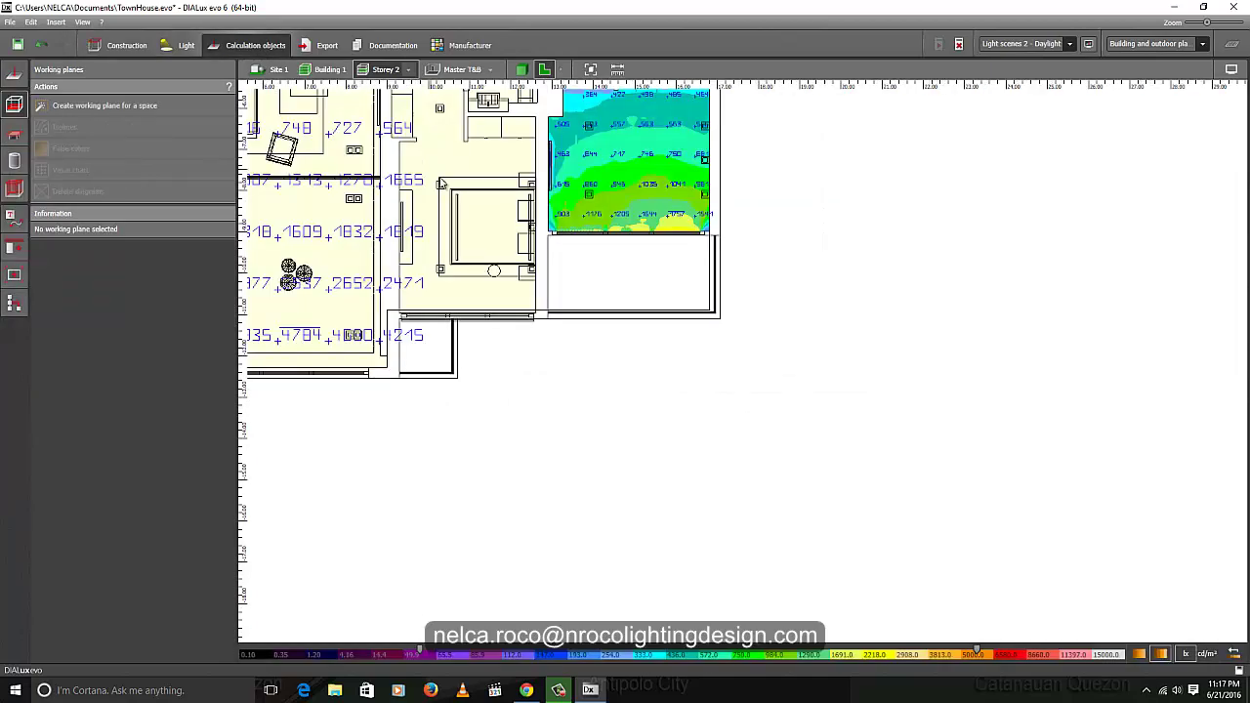
Step: Examine the Storey 2 floor plan's false colours and illuminance values from the corner bedroom across to the master bedroom
scroll(725, 355, "up", 5)
scroll(725, 350, "up", 2)
scroll(733, 350, "down", 4)
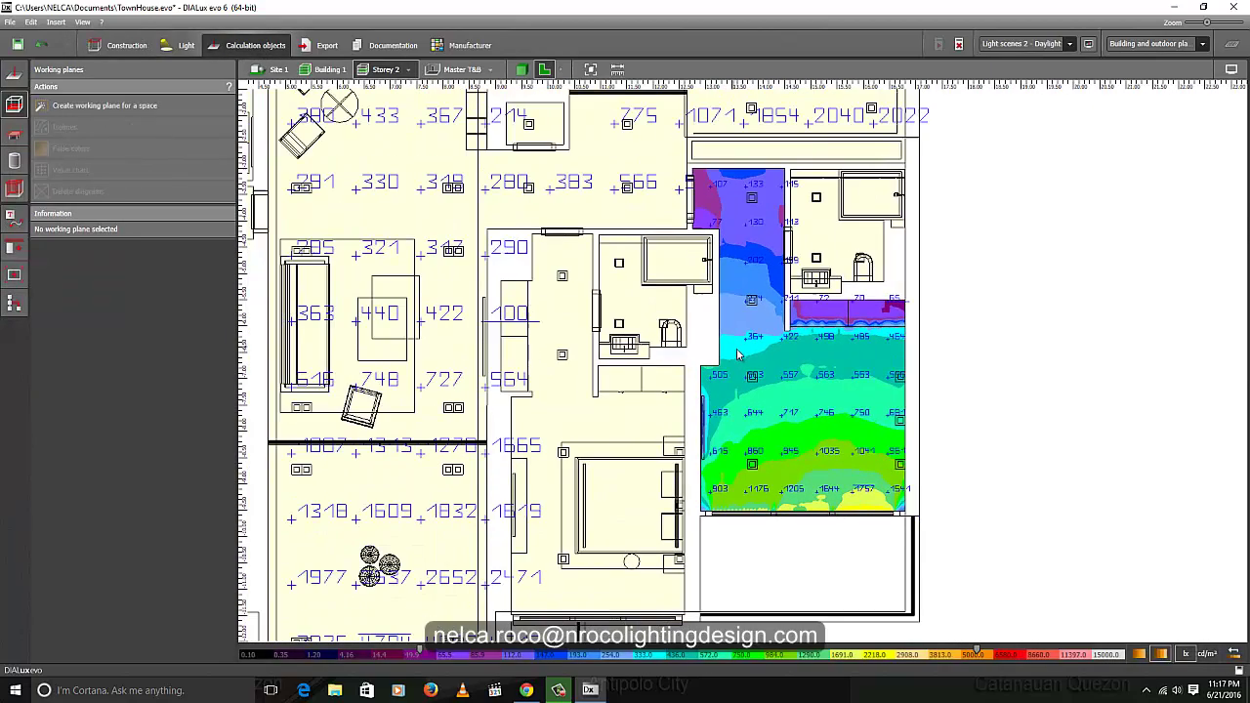
scroll(740, 347, "up", 3)
scroll(745, 341, "down", 2)
middle_click_drag(741, 317, 840, 241)
scroll(801, 280, "down", 2)
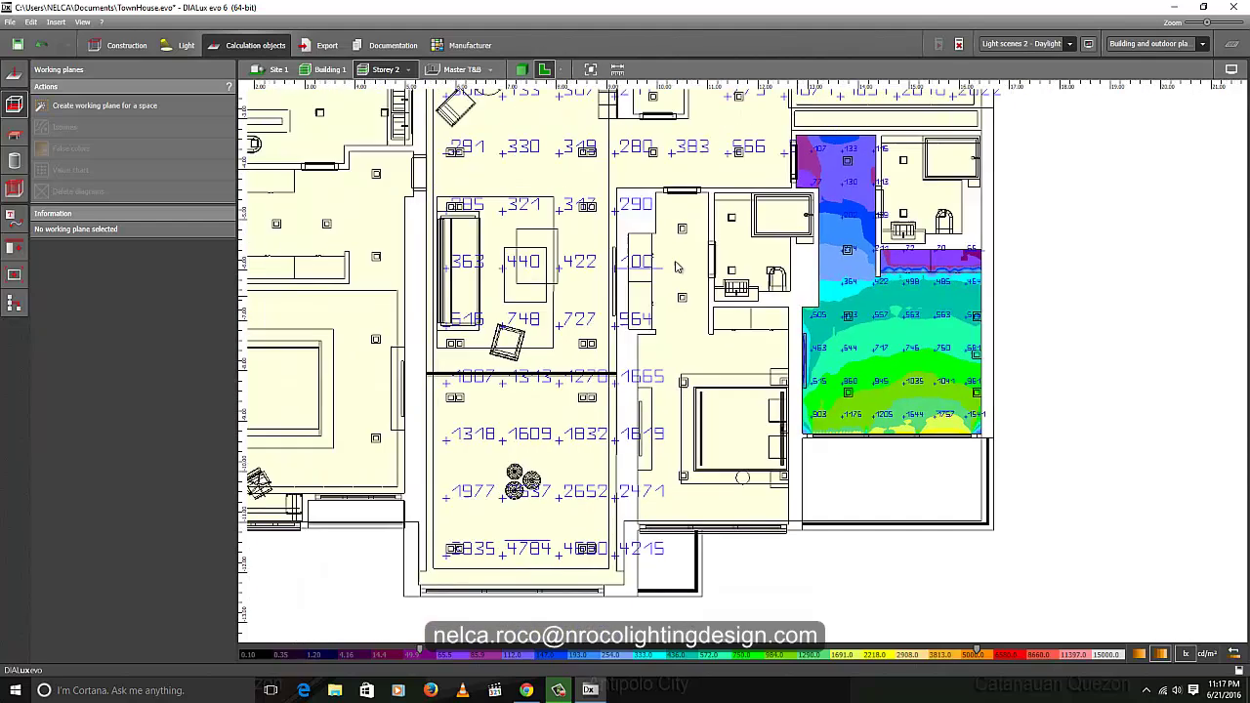
middle_click_drag(486, 268, 895, 291)
Step: Switch to Storey 1, select the living and dining area's working plane and display its false colours
left_click(408, 70)
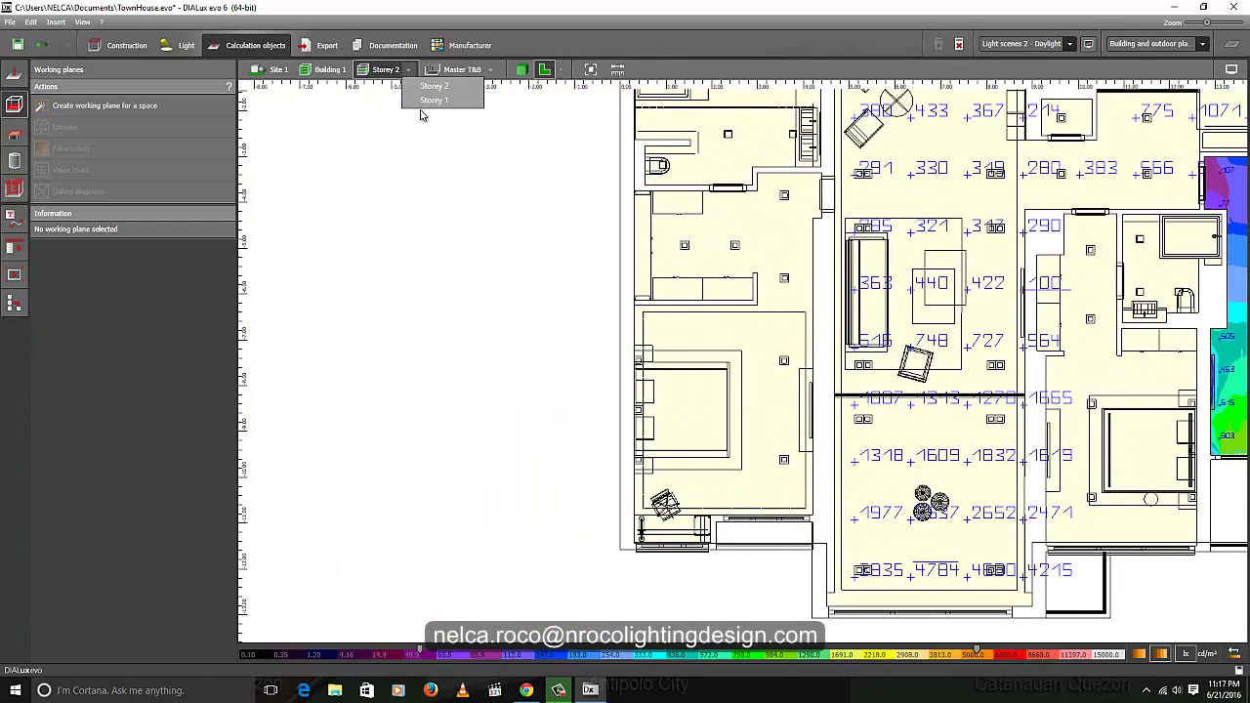
left_click(430, 96)
scroll(471, 192, "down", 4)
scroll(524, 355, "up", 5)
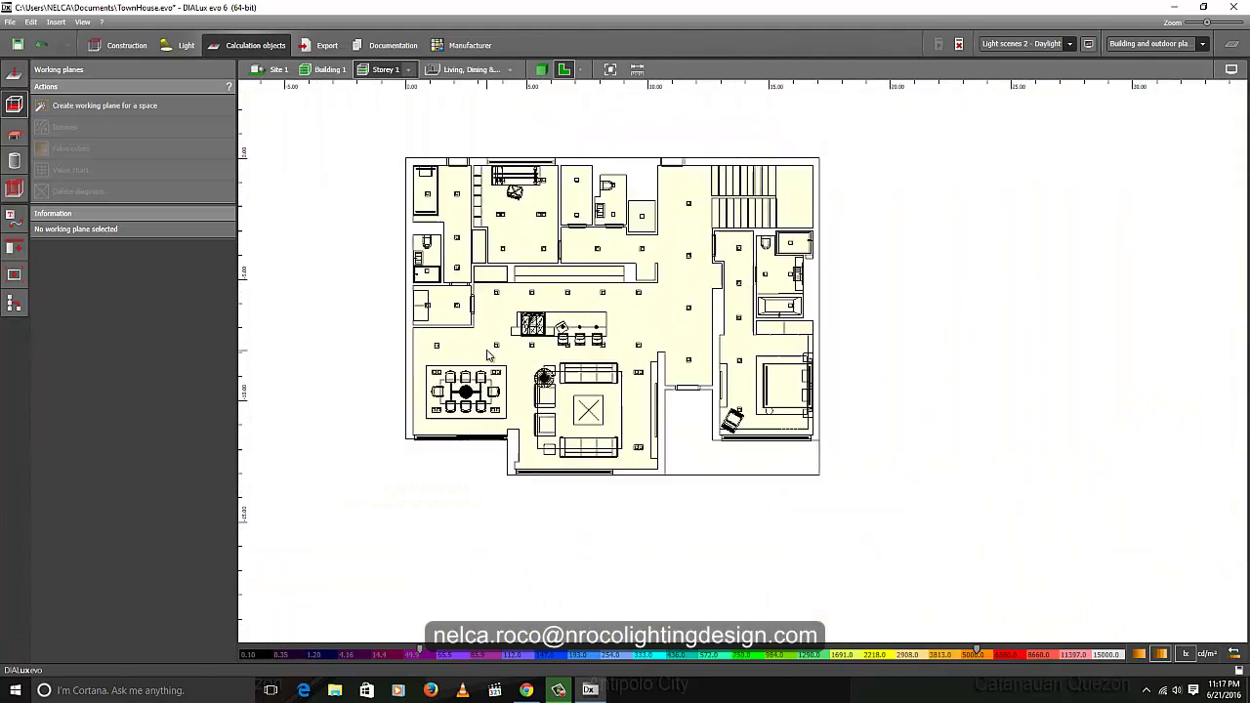
left_click(466, 369)
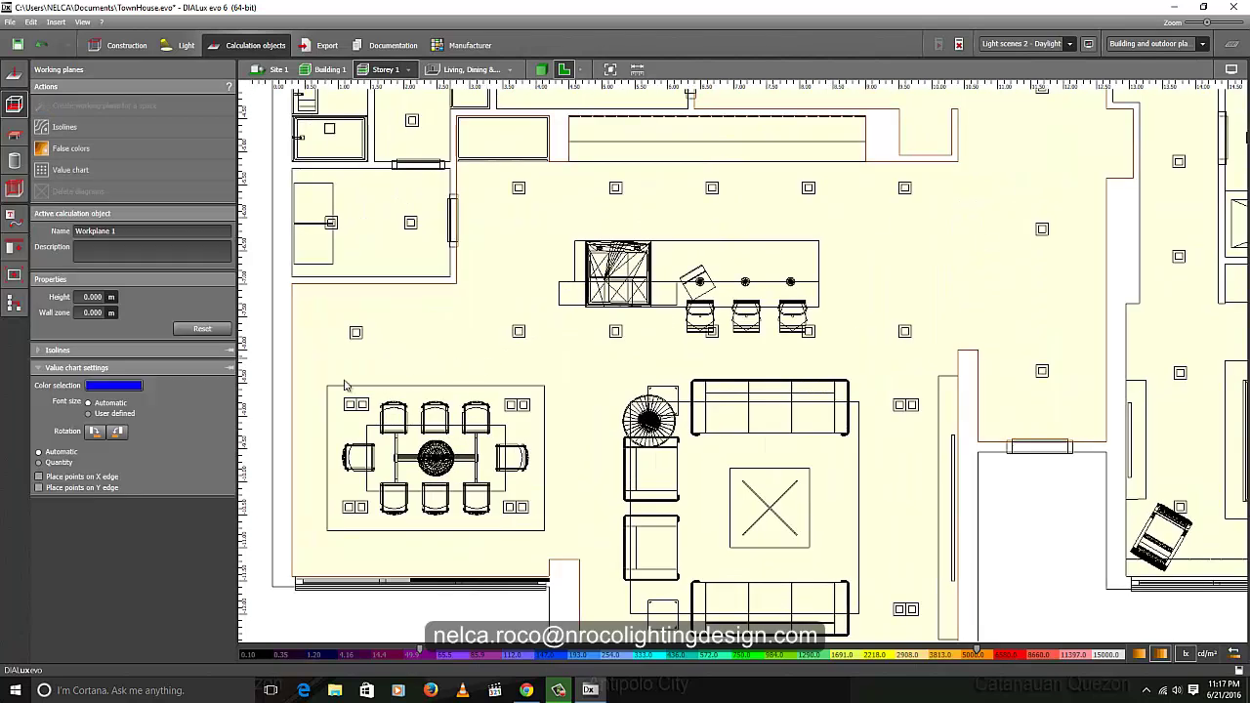
left_click(96, 151)
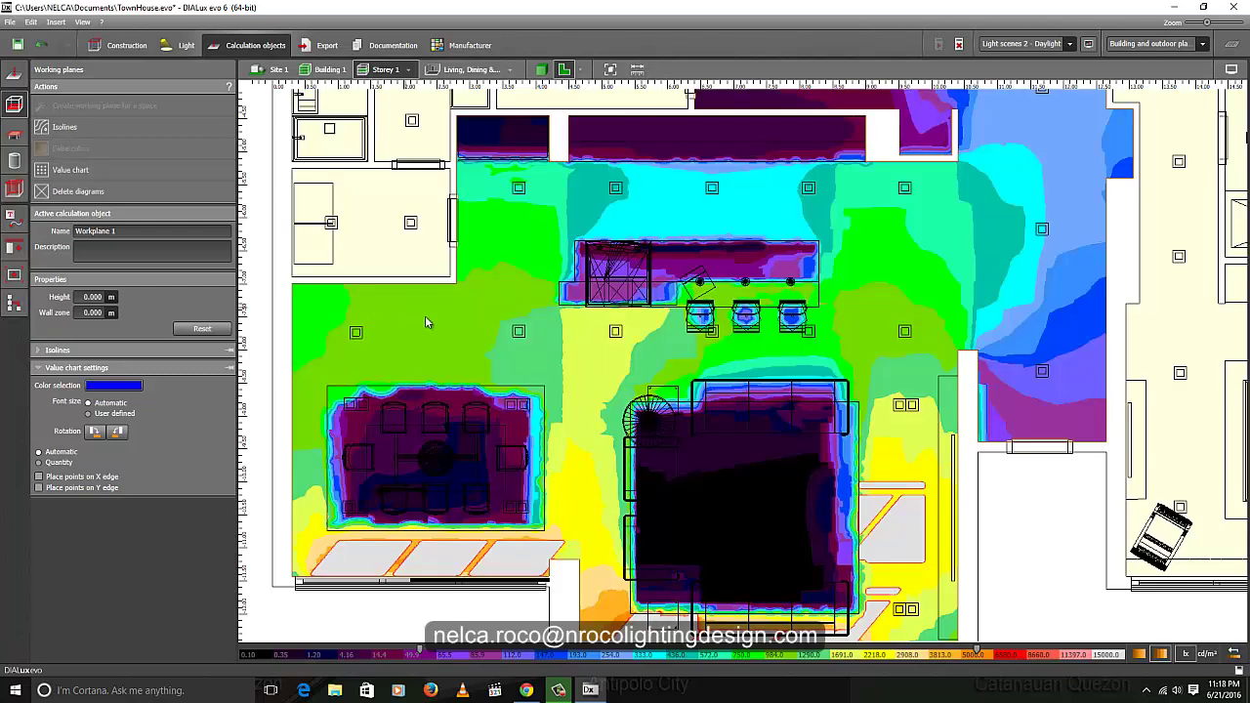
Step: Add the value chart to the living and dining area's working plane
middle_click_drag(539, 310, 633, 252)
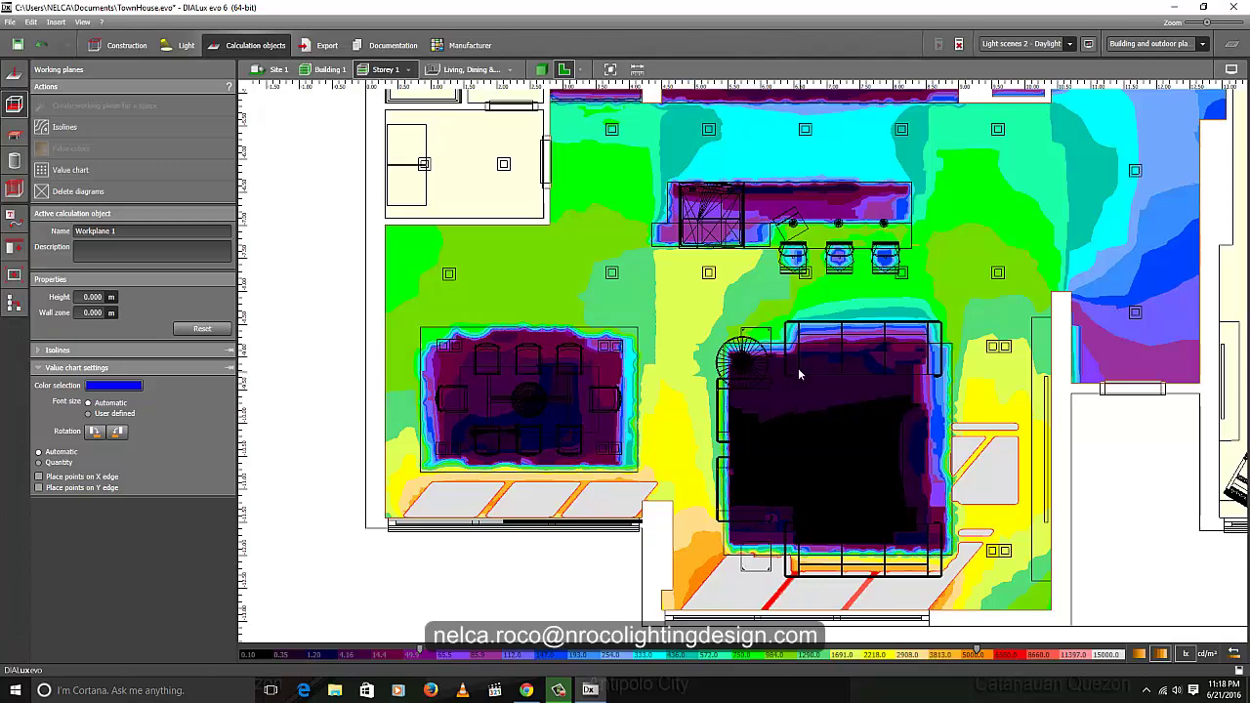
scroll(696, 326, "down", 1)
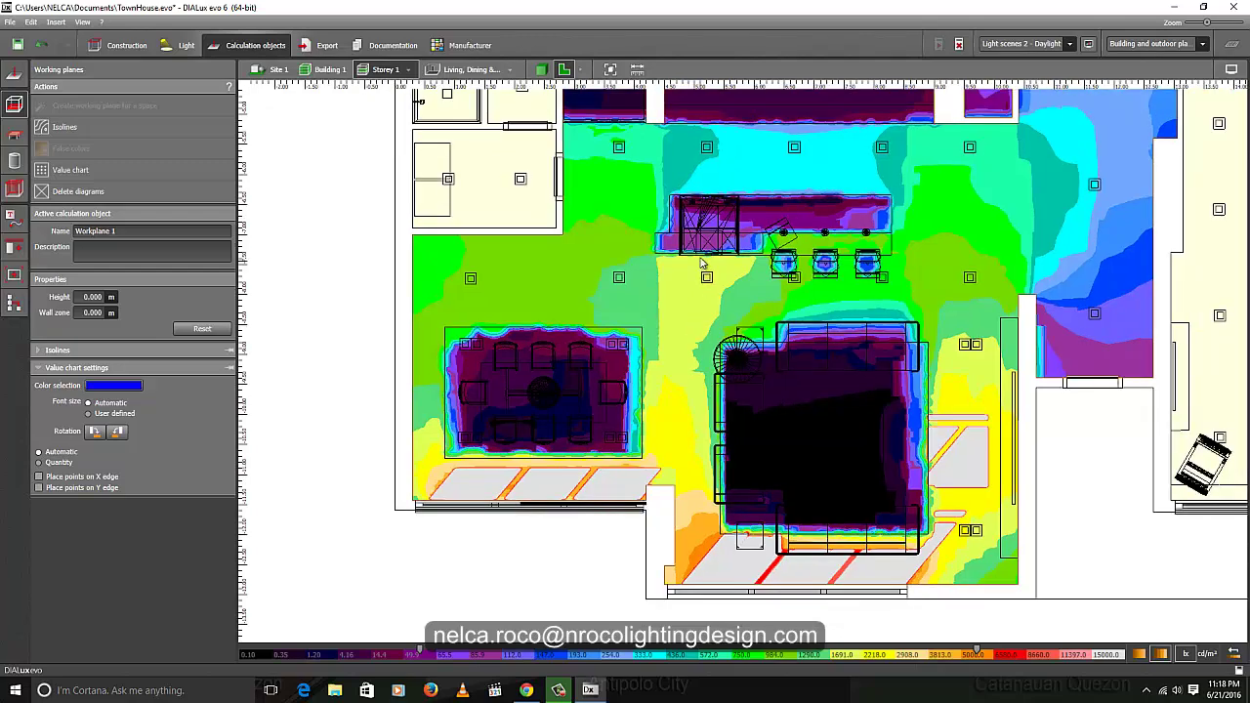
scroll(700, 257, "down", 1)
middle_click_drag(697, 258, 625, 308)
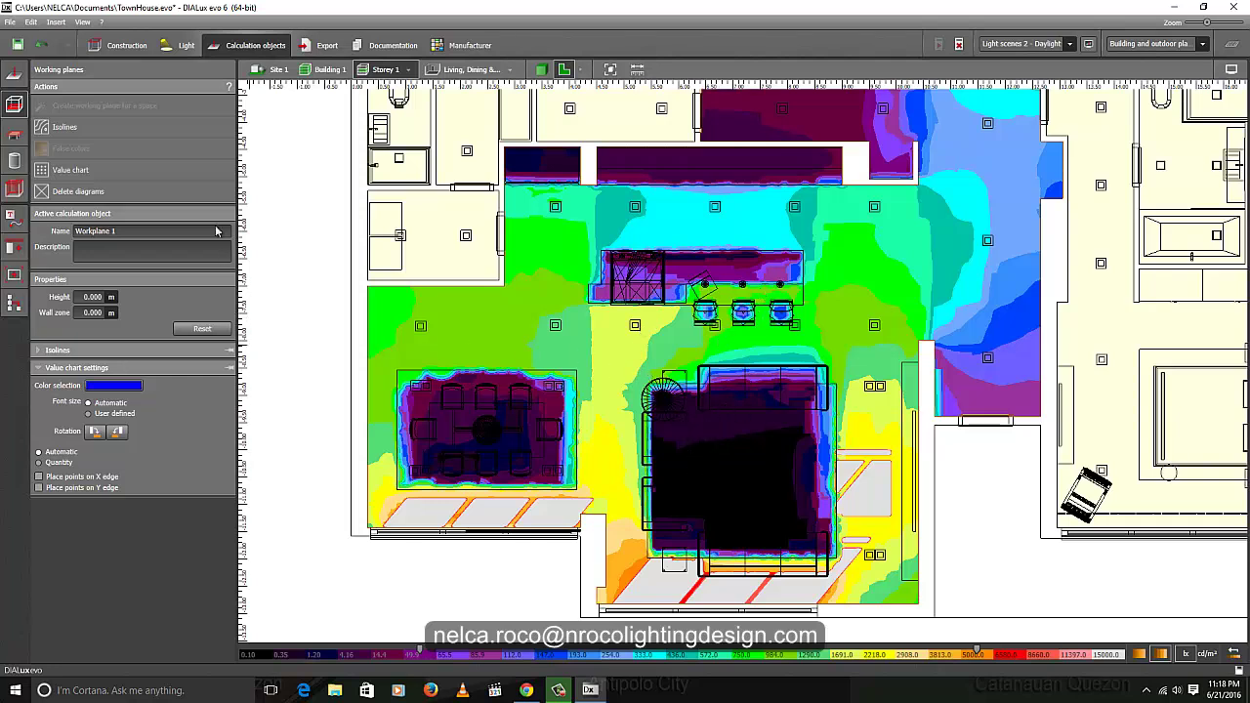
left_click(175, 170)
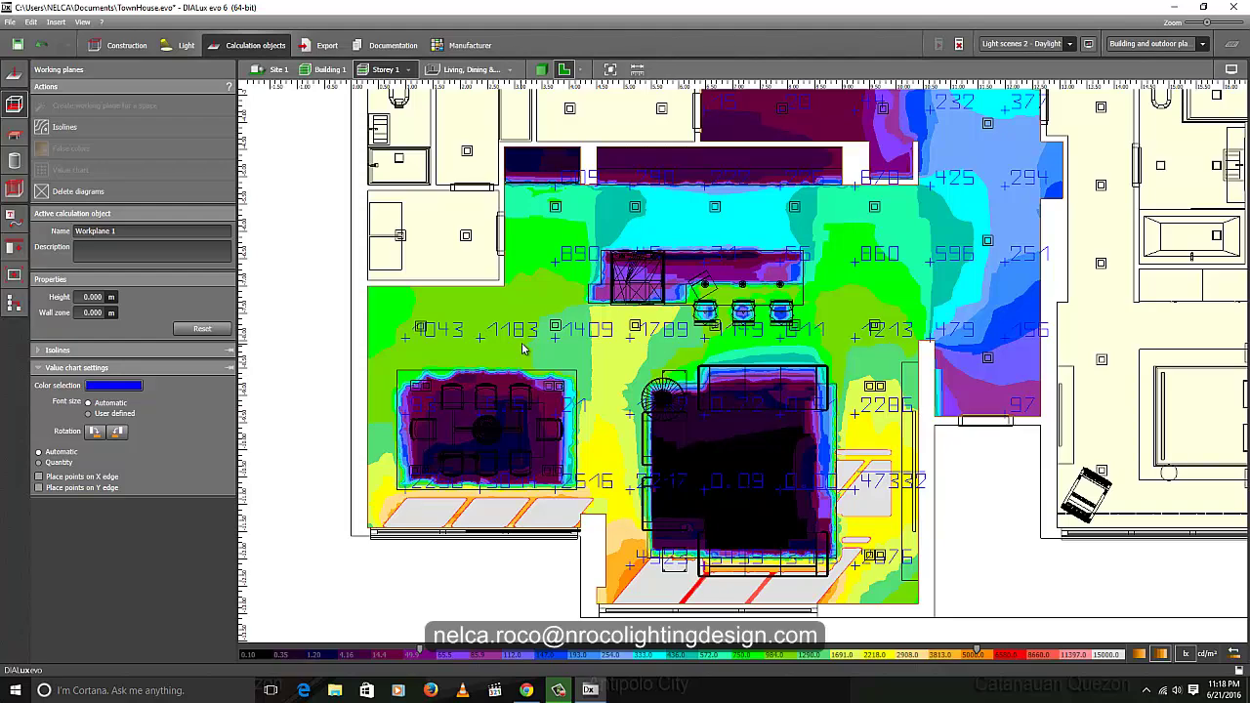
Step: Examine the Storey 1 illuminance values from the living and dining glazing to the hallway and staircase
middle_click_drag(524, 346, 636, 319)
middle_click_drag(726, 408, 626, 247)
scroll(917, 420, "up", 4)
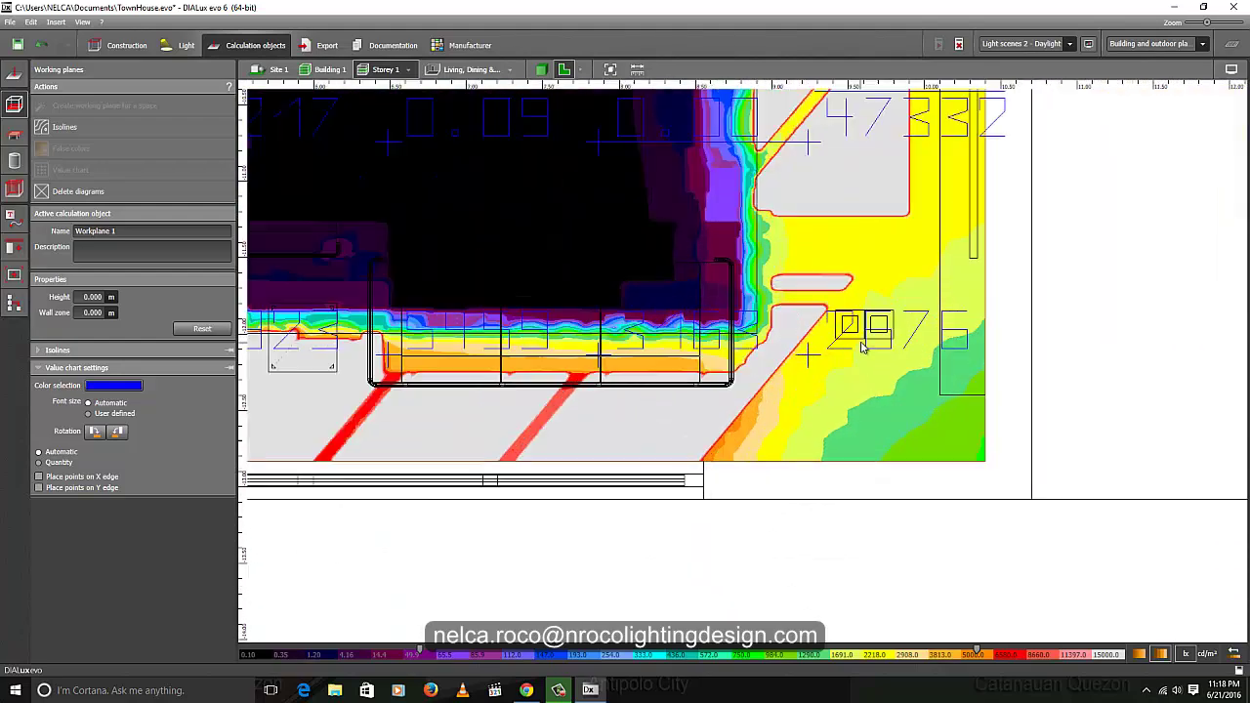
scroll(850, 362, "down", 5)
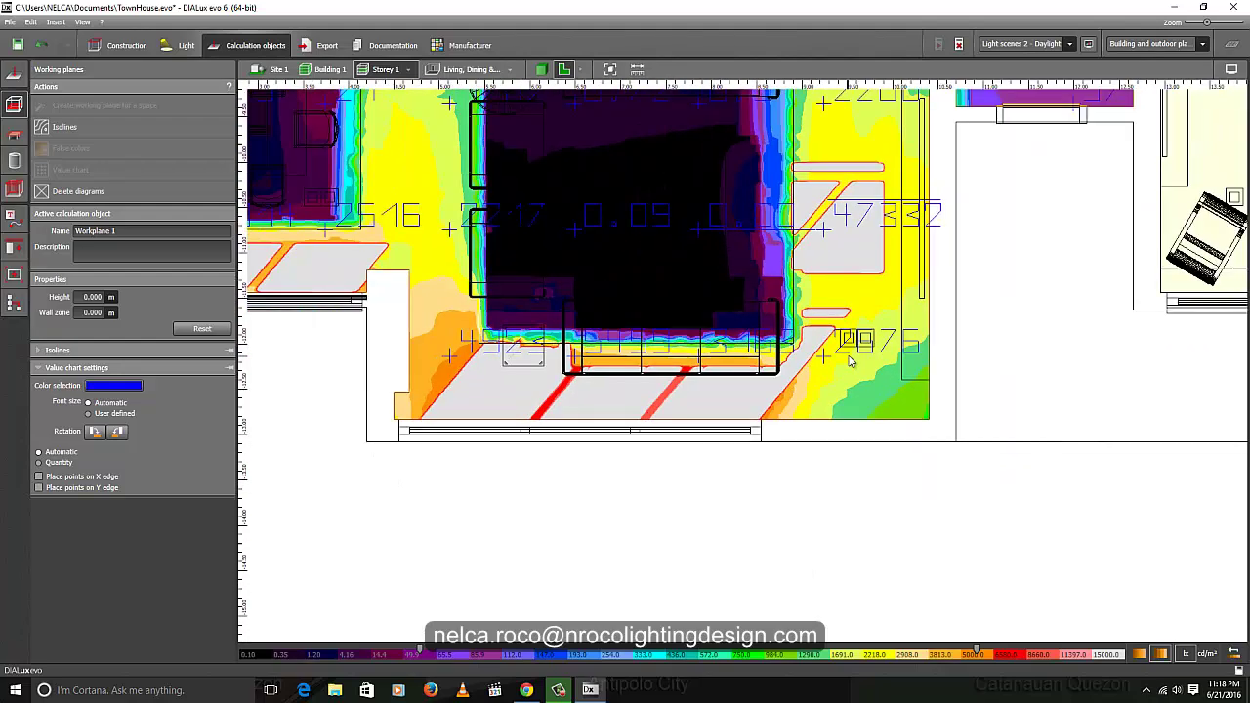
scroll(787, 293, "up", 5)
scroll(876, 261, "down", 4)
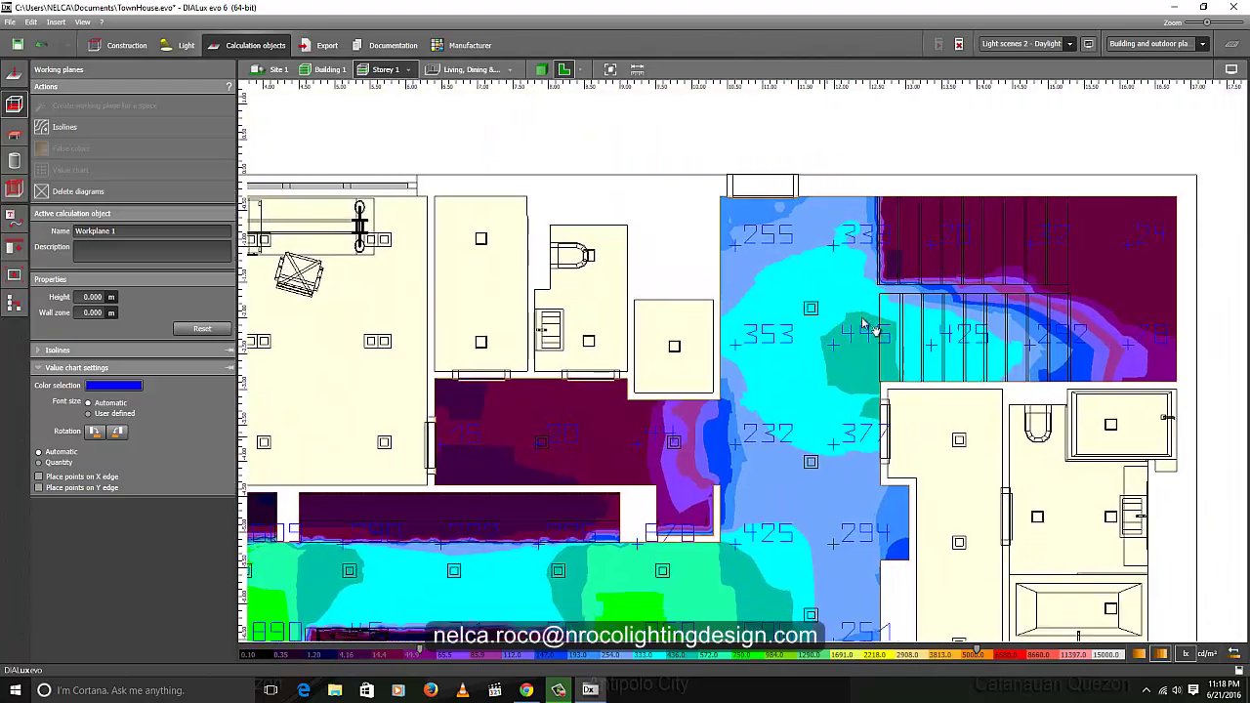
scroll(898, 322, "up", 5)
scroll(896, 330, "down", 2)
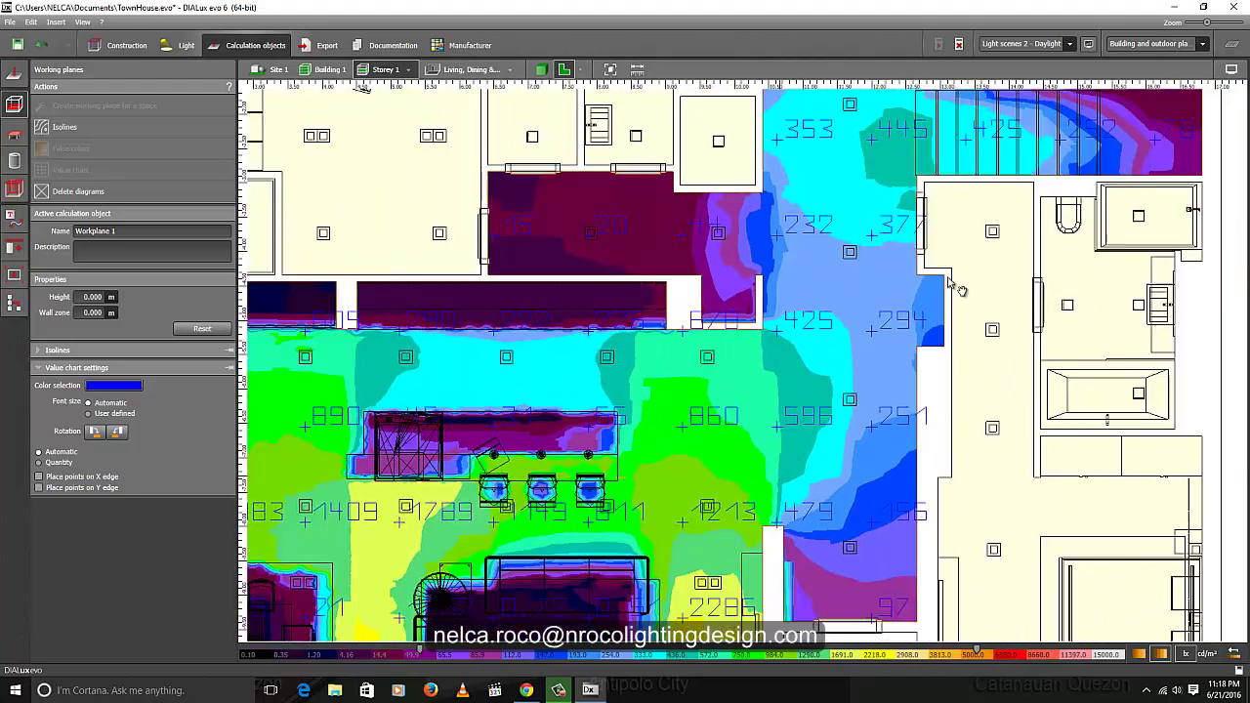
scroll(683, 322, "up", 2)
scroll(596, 377, "down", 1)
scroll(596, 377, "down", 1)
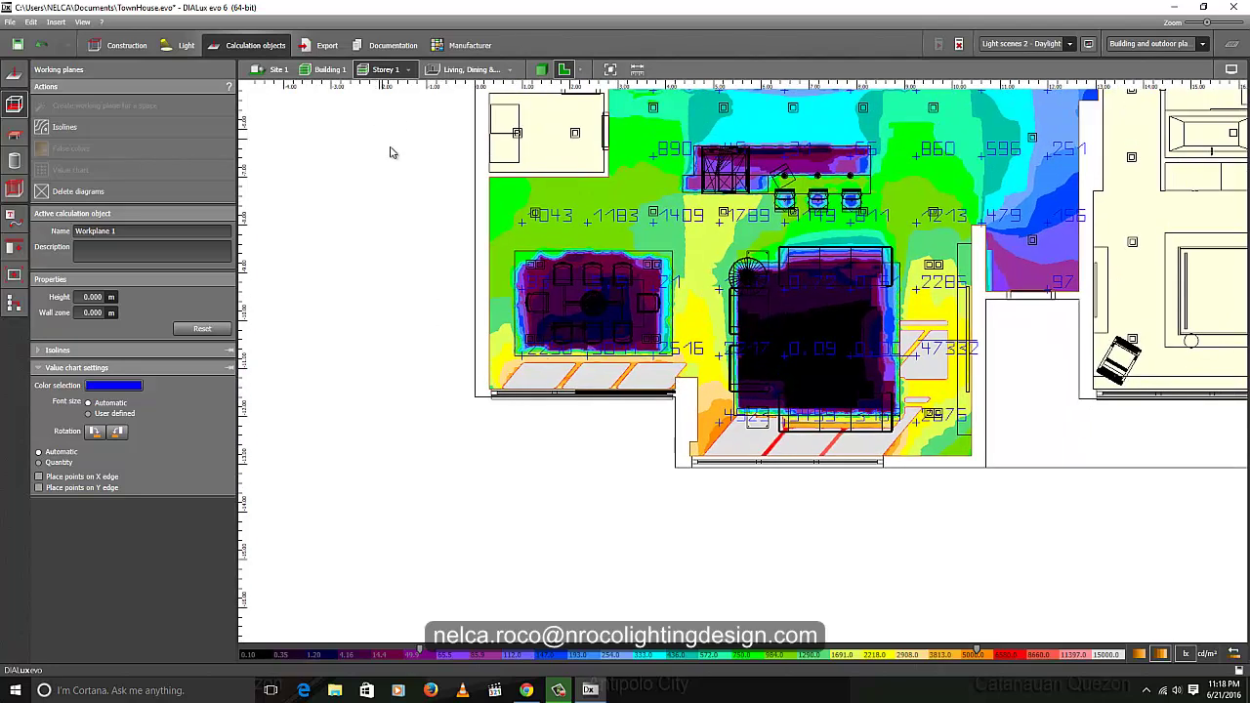
Step: Show the whole site in 3D and clear the working plane selection
left_click(329, 70)
left_click(277, 70)
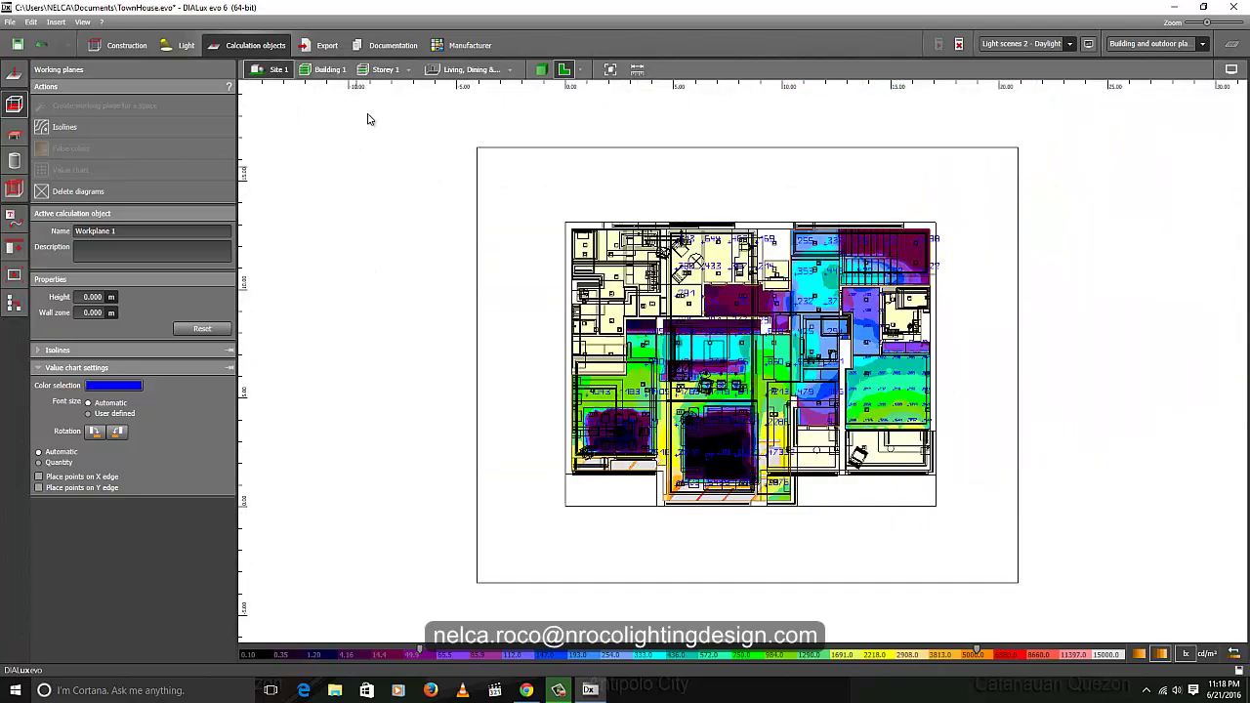
left_click(540, 70)
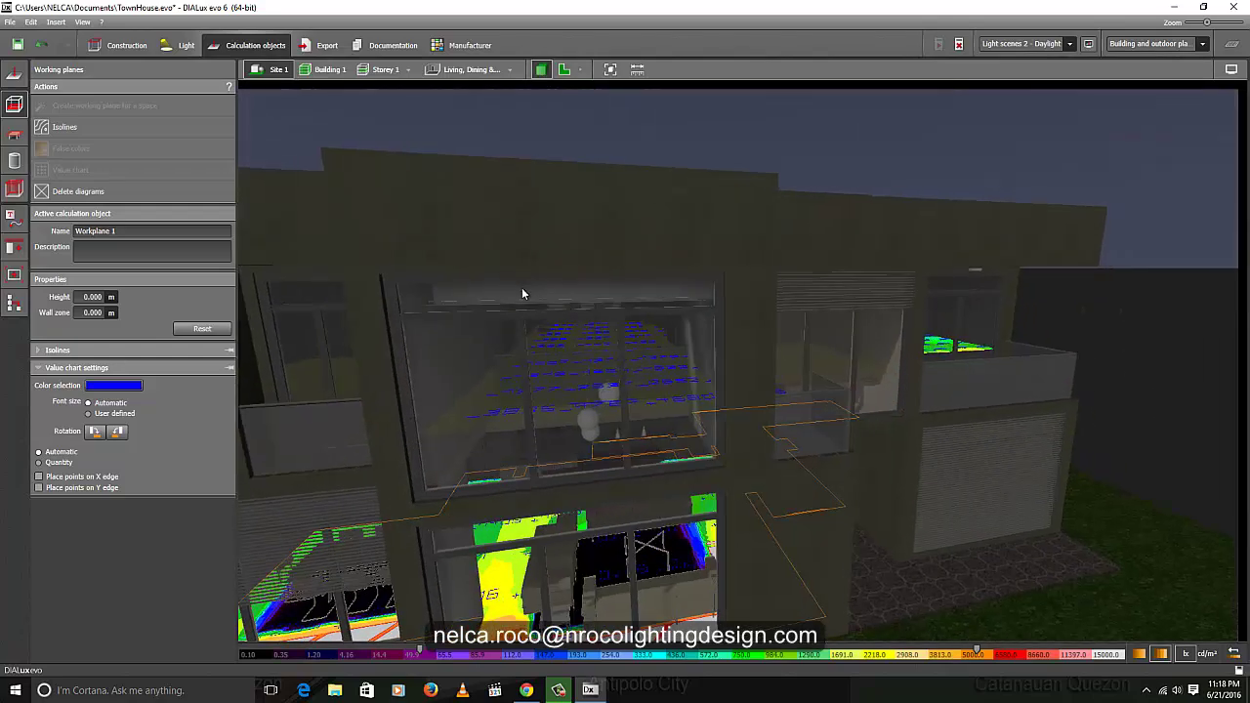
scroll(522, 292, "down", 3)
left_click(507, 190)
right_click_drag(506, 190, 649, 180)
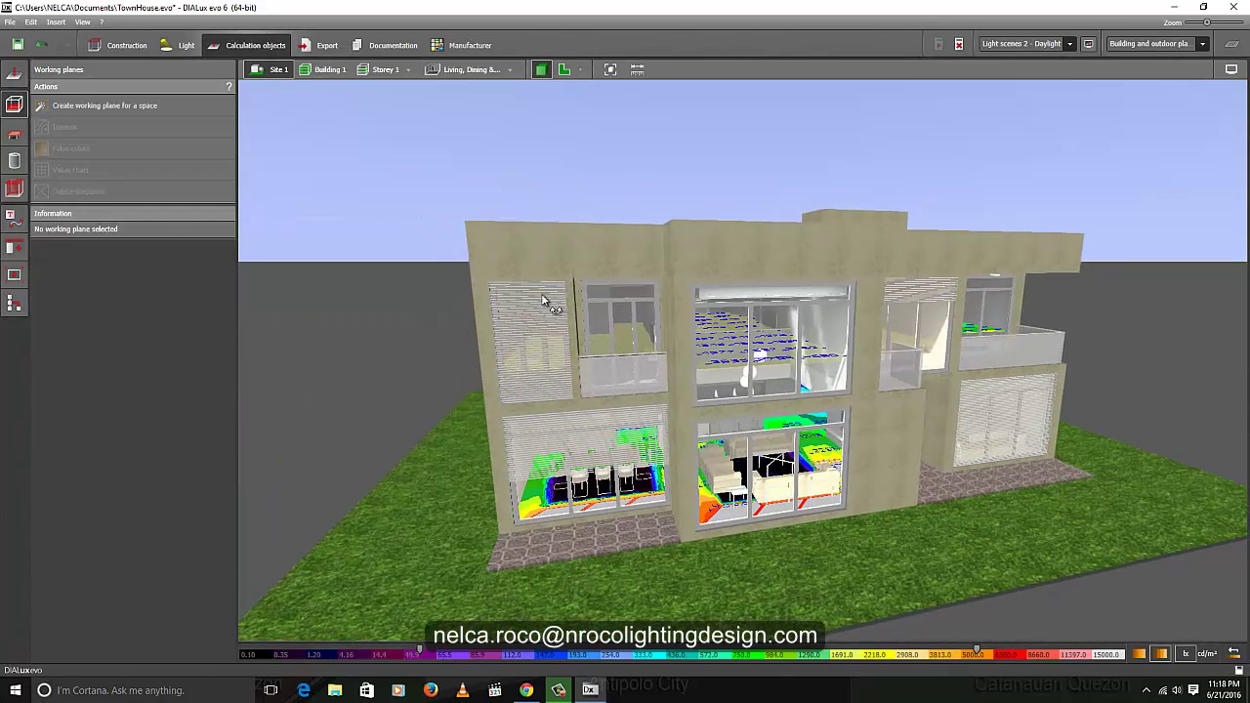
Step: Examine the blinds and the ground-floor false colours through the façade windows from the front and at an angle
left_click_drag(544, 301, 477, 320)
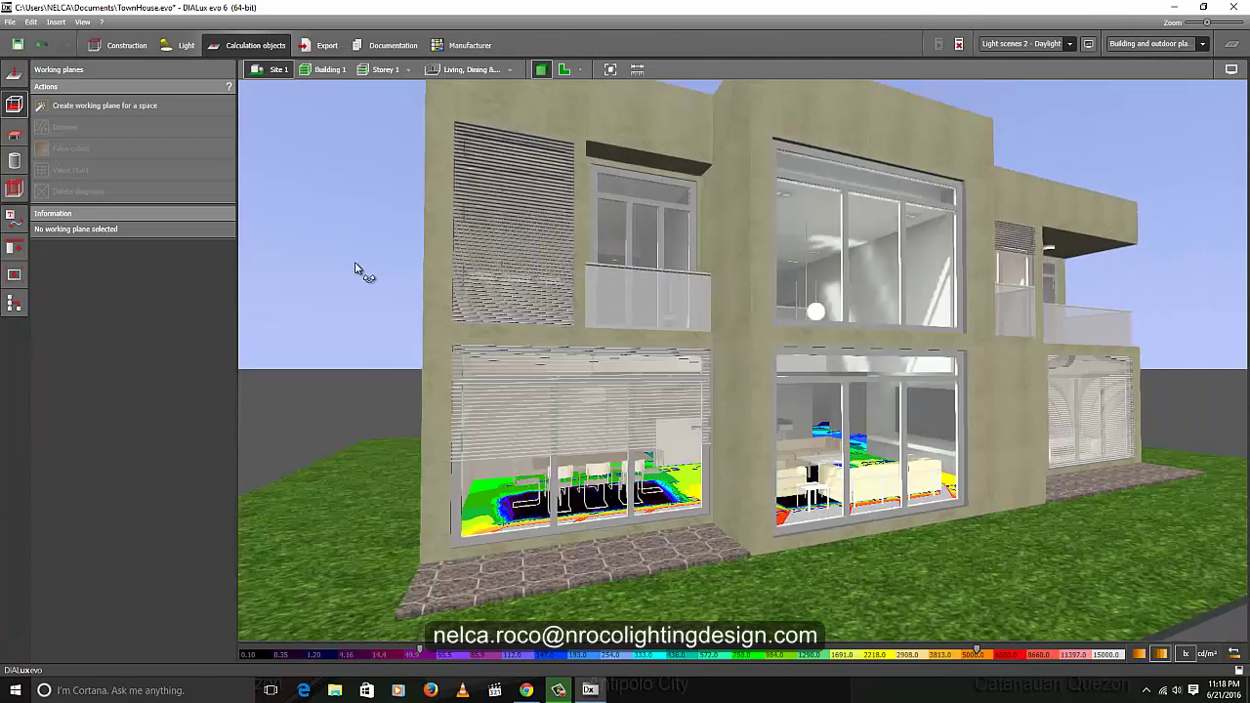
left_click_drag(357, 271, 332, 281)
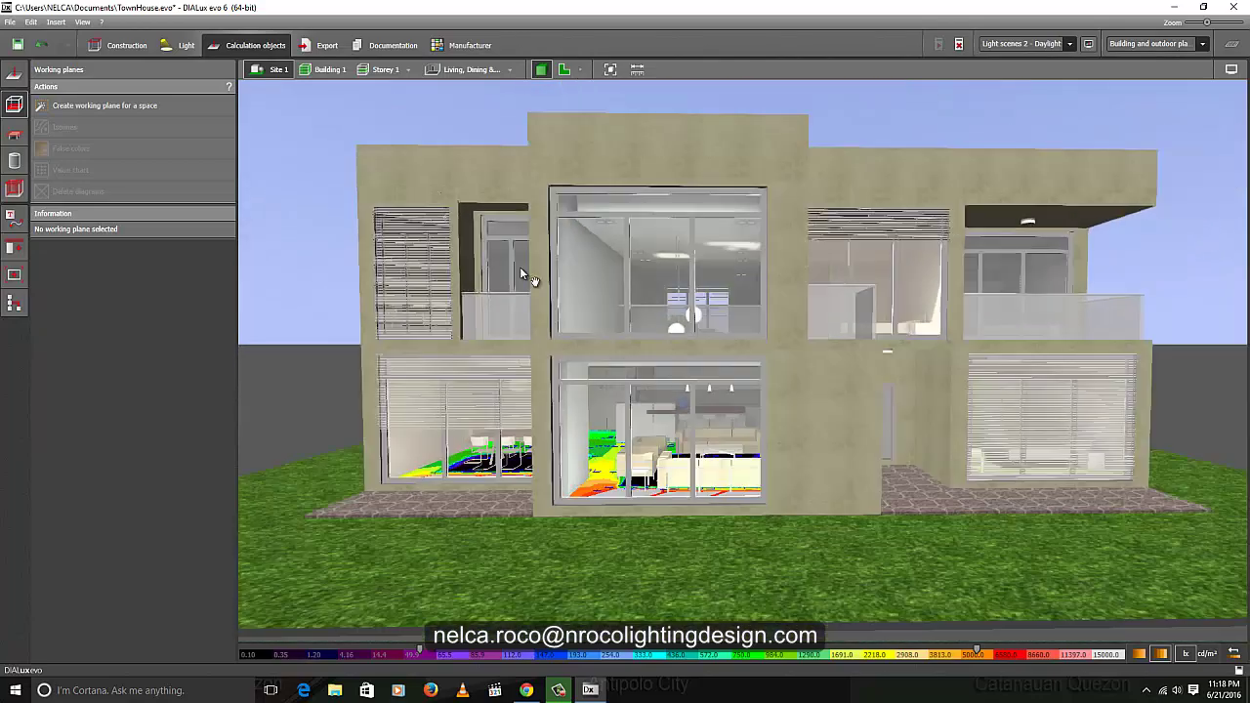
left_click_drag(527, 276, 530, 287)
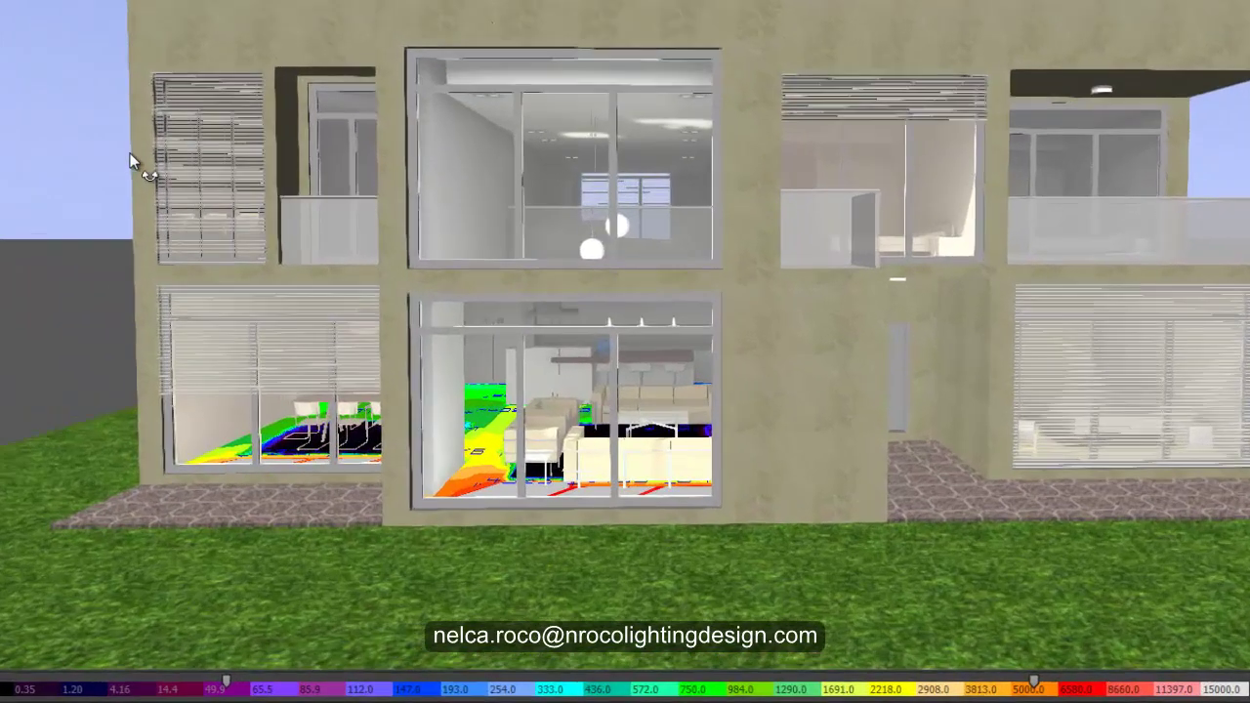
right_click_drag(351, 289, 375, 290)
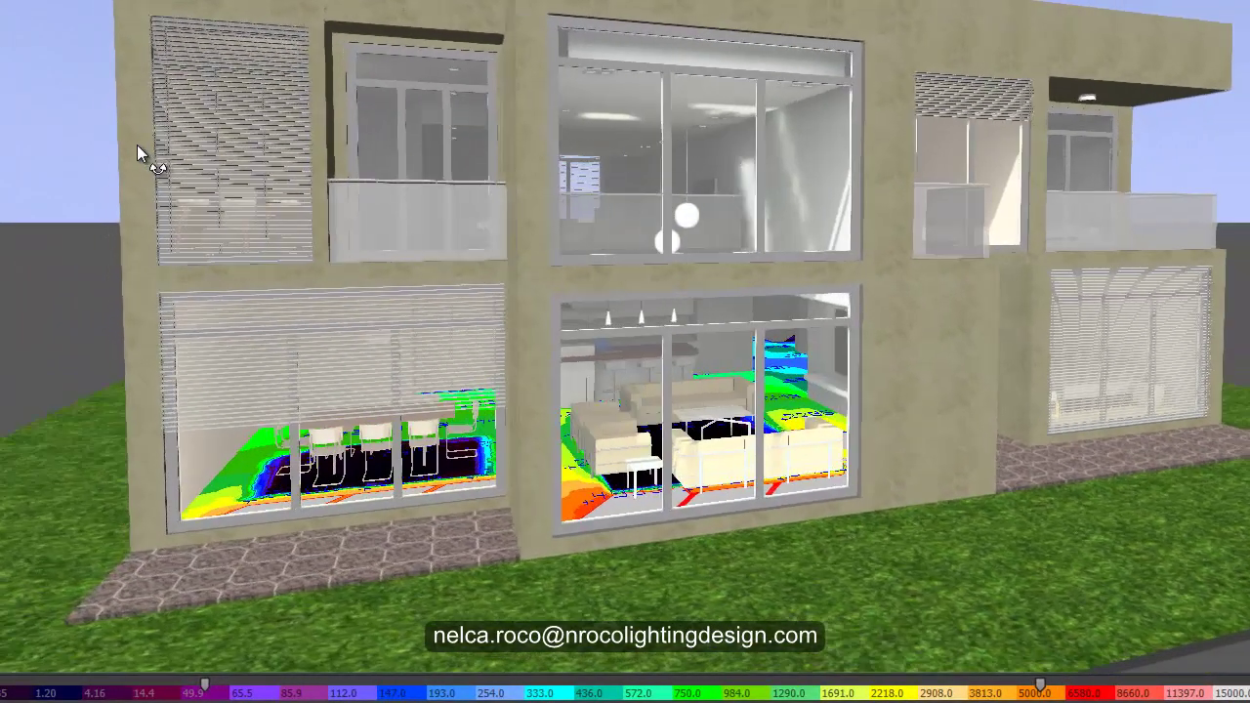
left_click_drag(137, 145, 176, 33)
left_click_drag(100, 63, 120, 71)
right_click_drag(120, 71, 96, 84)
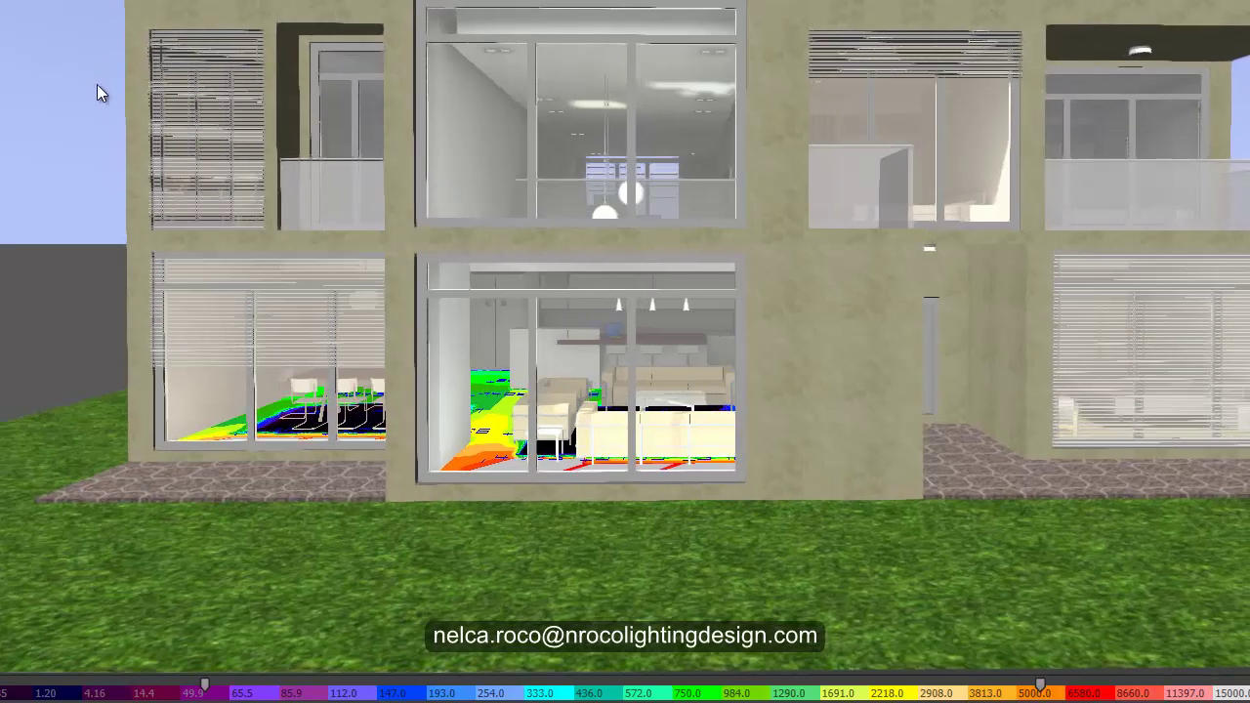
scroll(80, 141, "up", 1)
scroll(374, 189, "down", 3)
left_click_drag(374, 190, 579, 330)
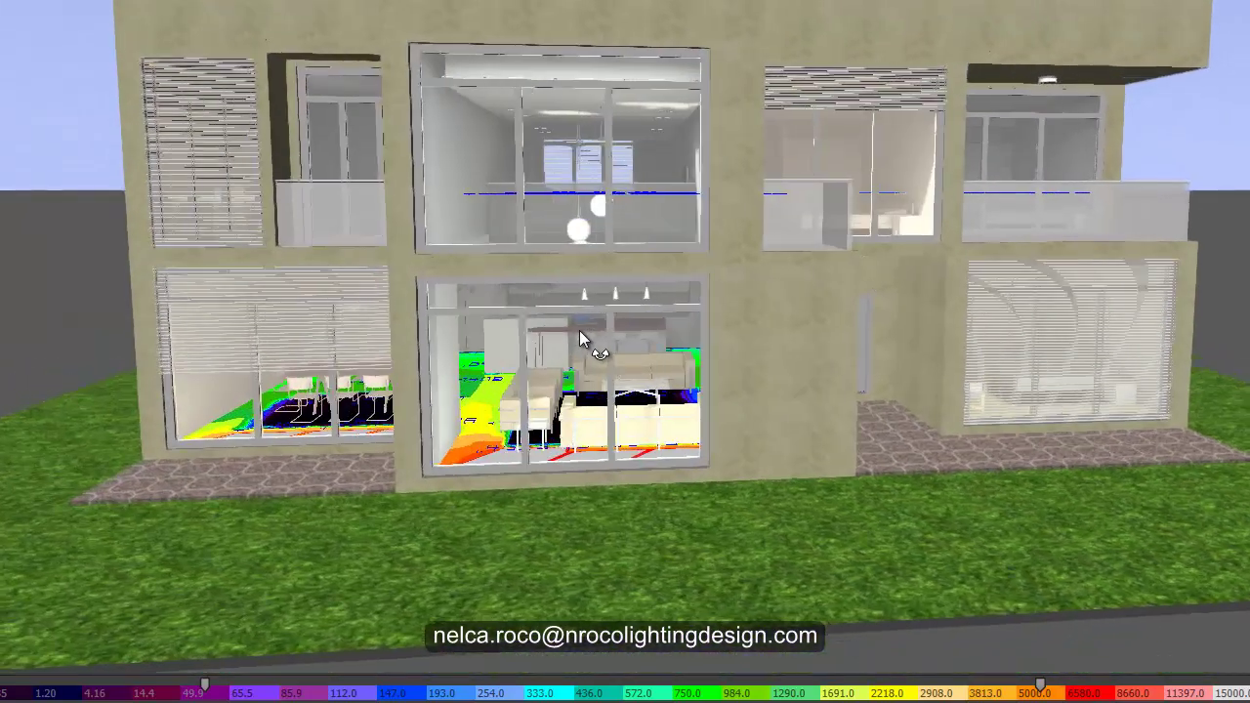
scroll(449, 264, "up", 3)
scroll(410, 217, "down", 3)
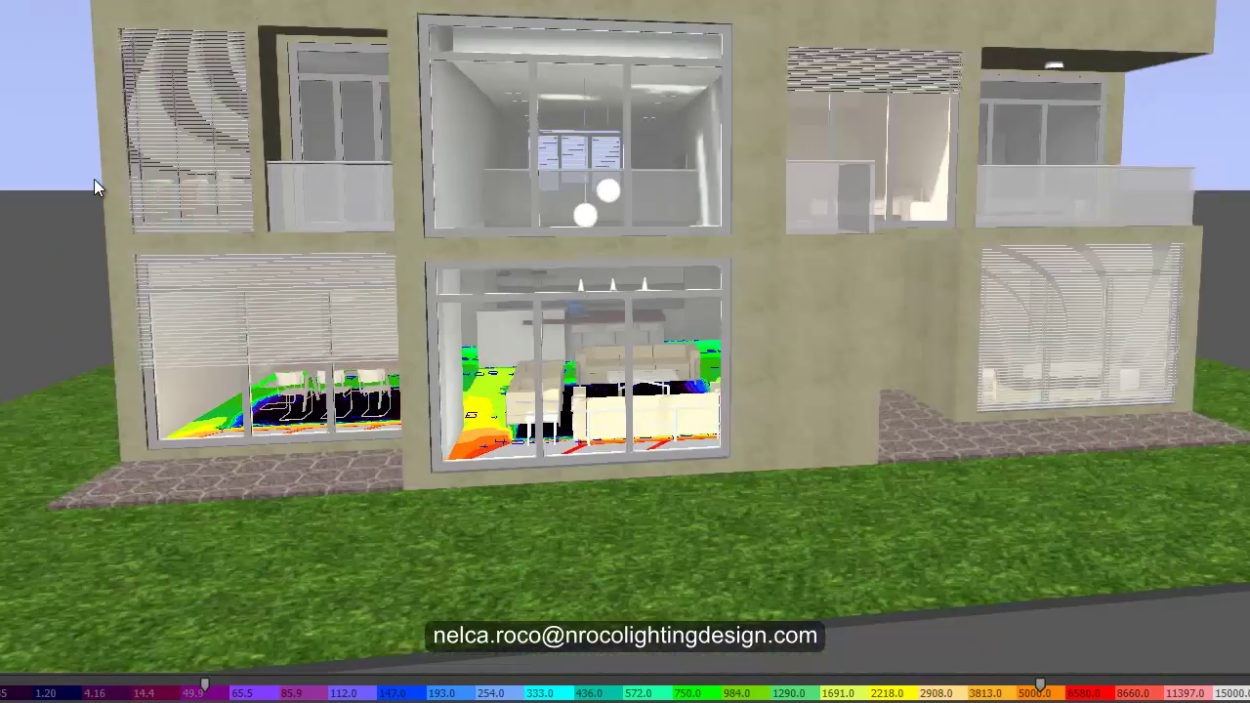
left_click_drag(93, 178, 484, 367)
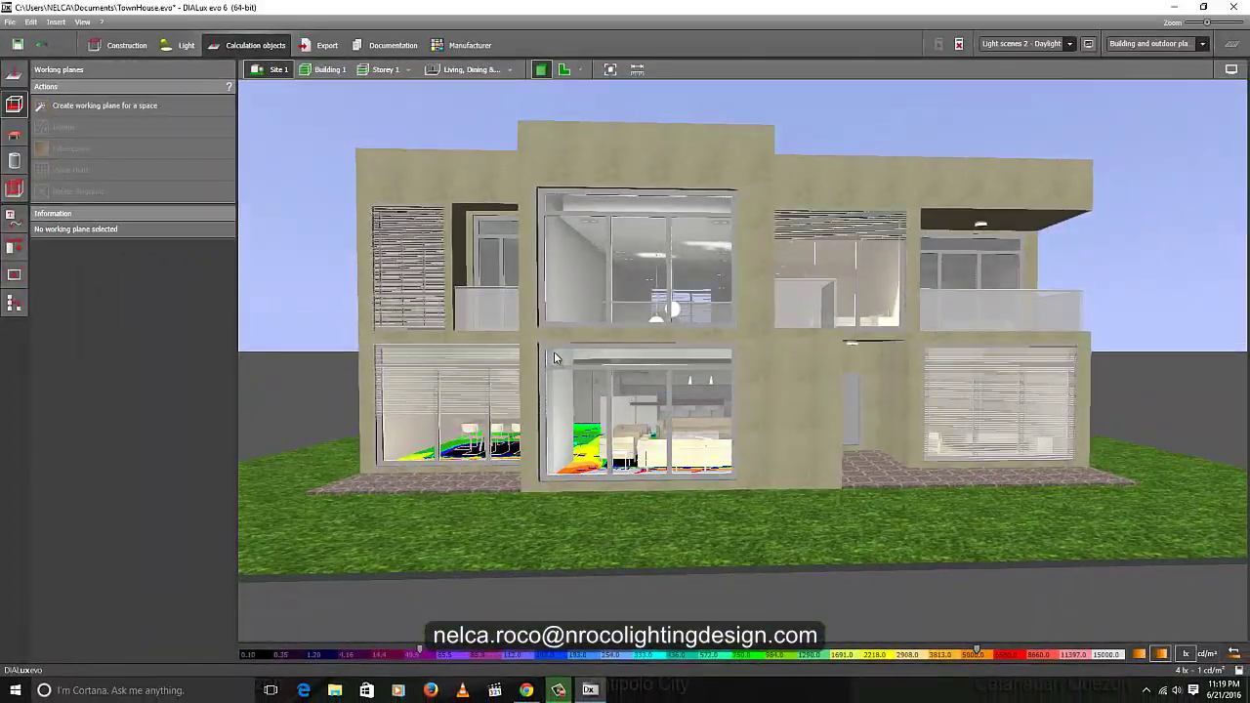
Step: Compare the daylight behind the dining room's louver blinds with that behind the living room's unshaded glazing from outside
scroll(595, 390, "up", 3)
scroll(584, 388, "down", 4)
left_click_drag(365, 347, 414, 318)
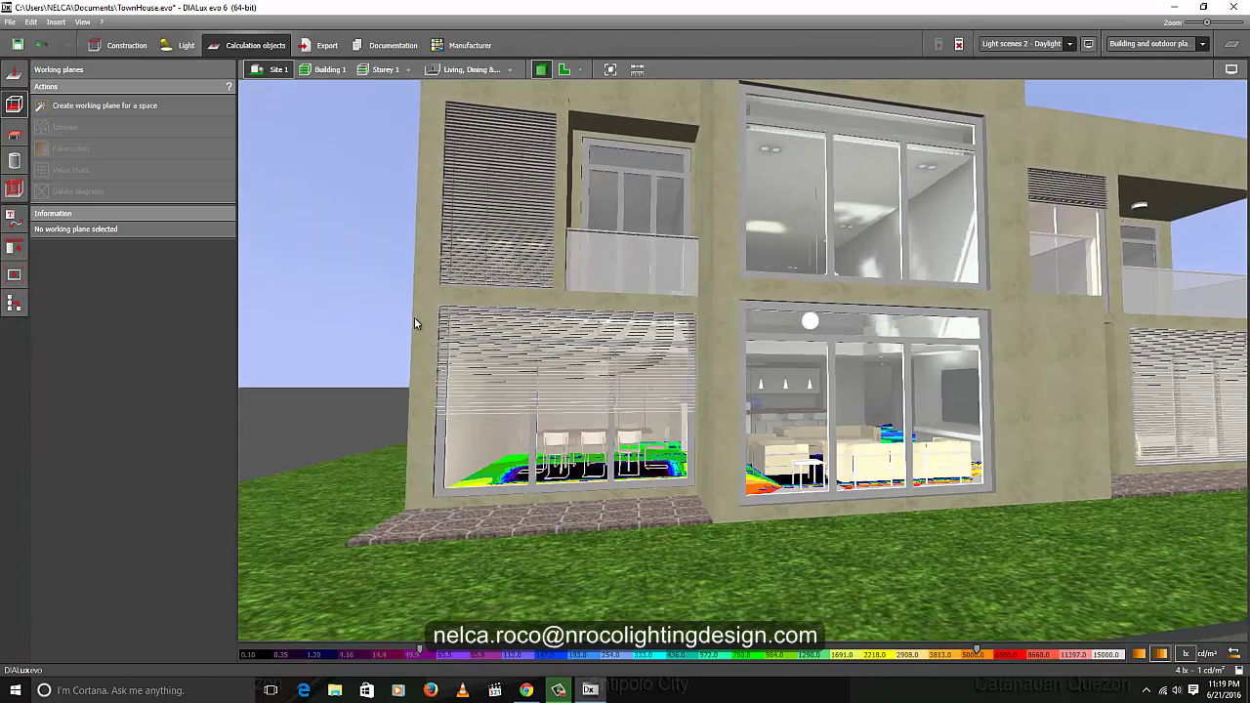
scroll(414, 318, "down", 5)
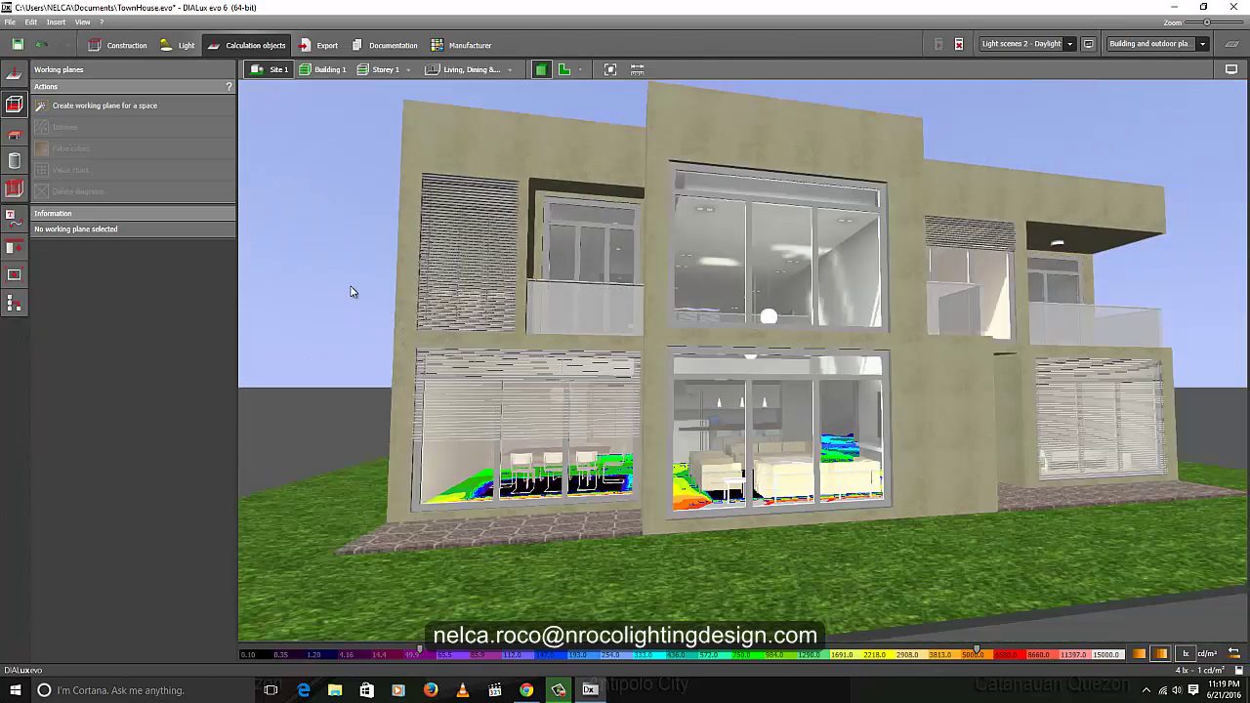
left_click_drag(351, 286, 348, 289)
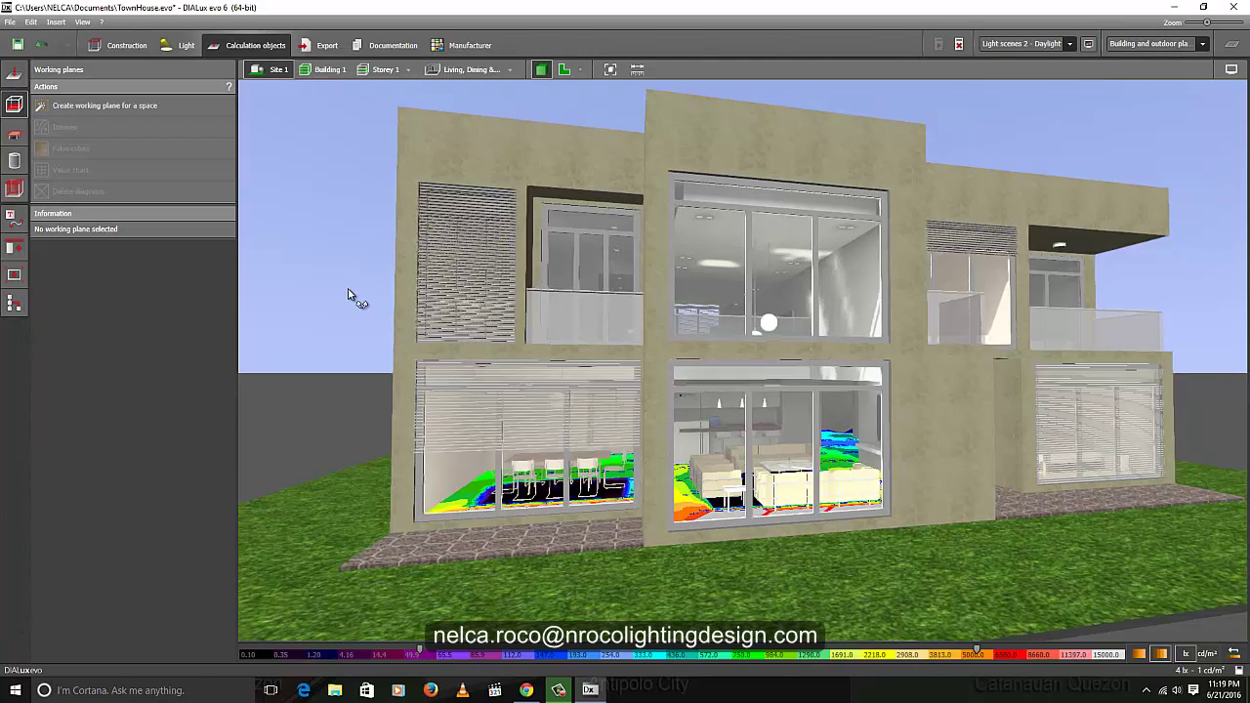
right_click_drag(349, 289, 327, 288)
left_click_drag(328, 295, 327, 293)
scroll(360, 295, "down", 3)
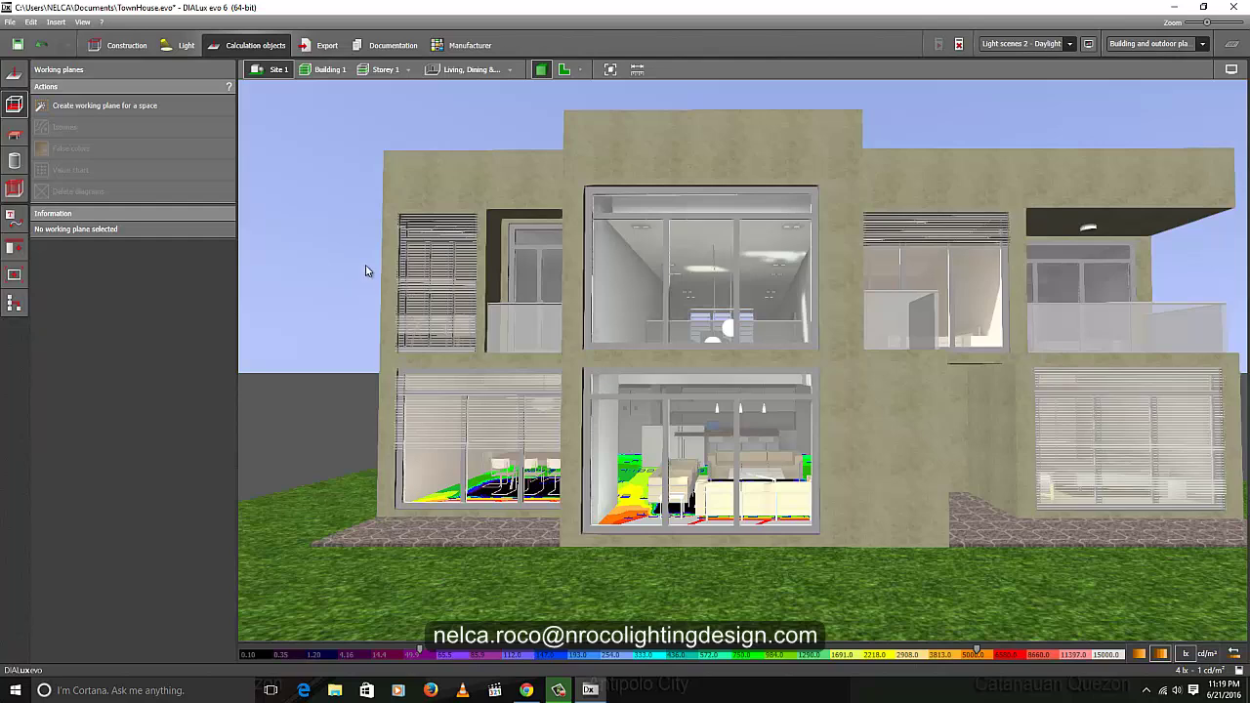
right_click_drag(332, 307, 678, 371)
scroll(591, 479, "up", 2)
middle_click_drag(867, 467, 722, 378)
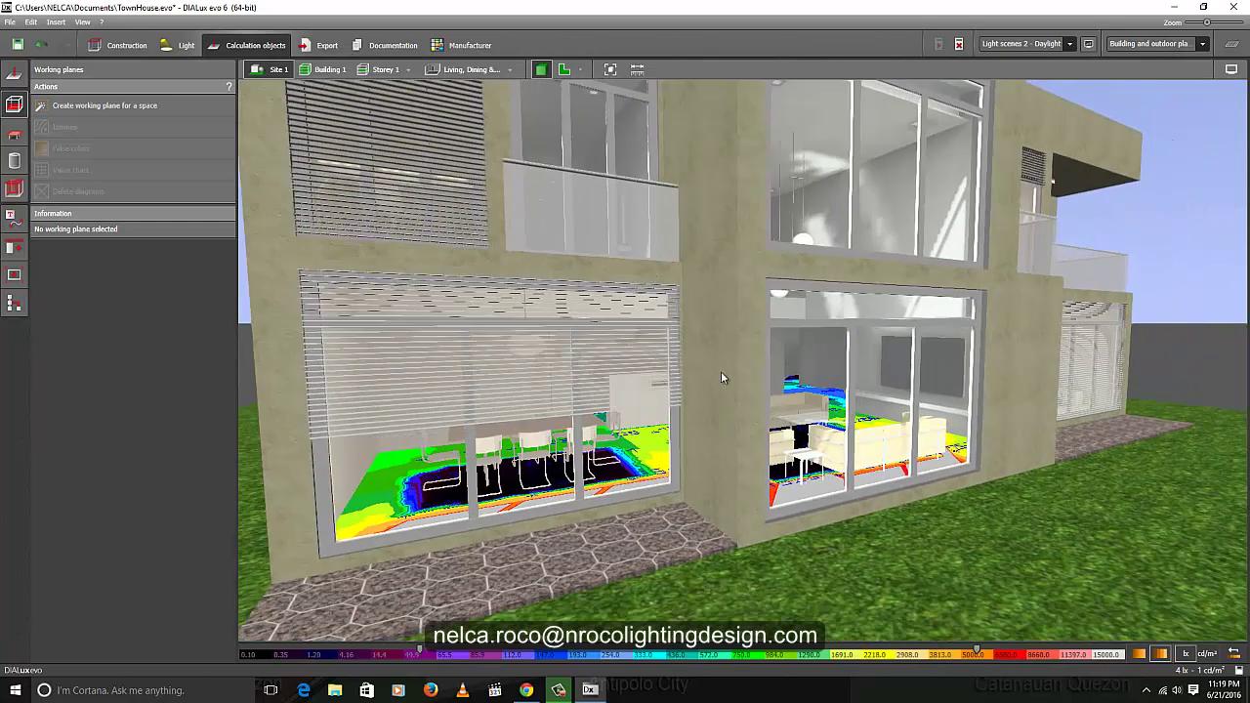
Step: Examine the ground-floor false colours and the upper-floor values up close through the living and dining room glazing from several angles
scroll(717, 422, "up", 3)
scroll(946, 445, "up", 2)
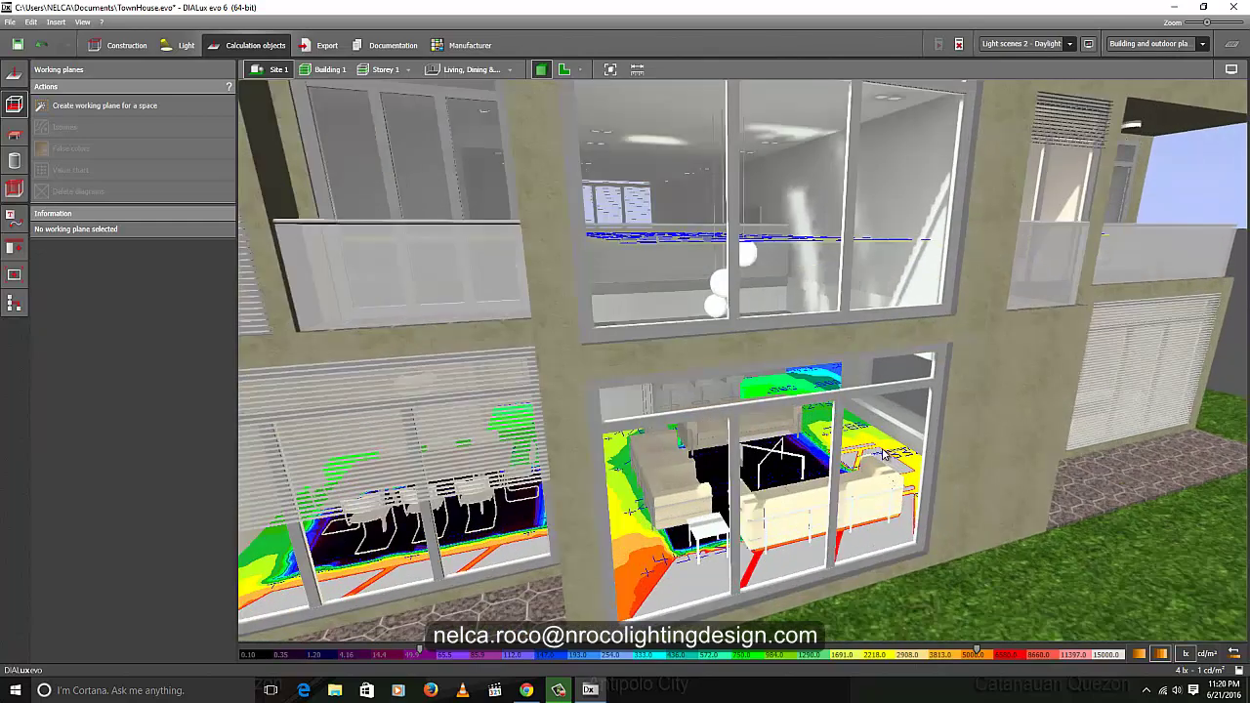
middle_click_drag(982, 350, 949, 362)
left_click_drag(947, 423, 791, 463)
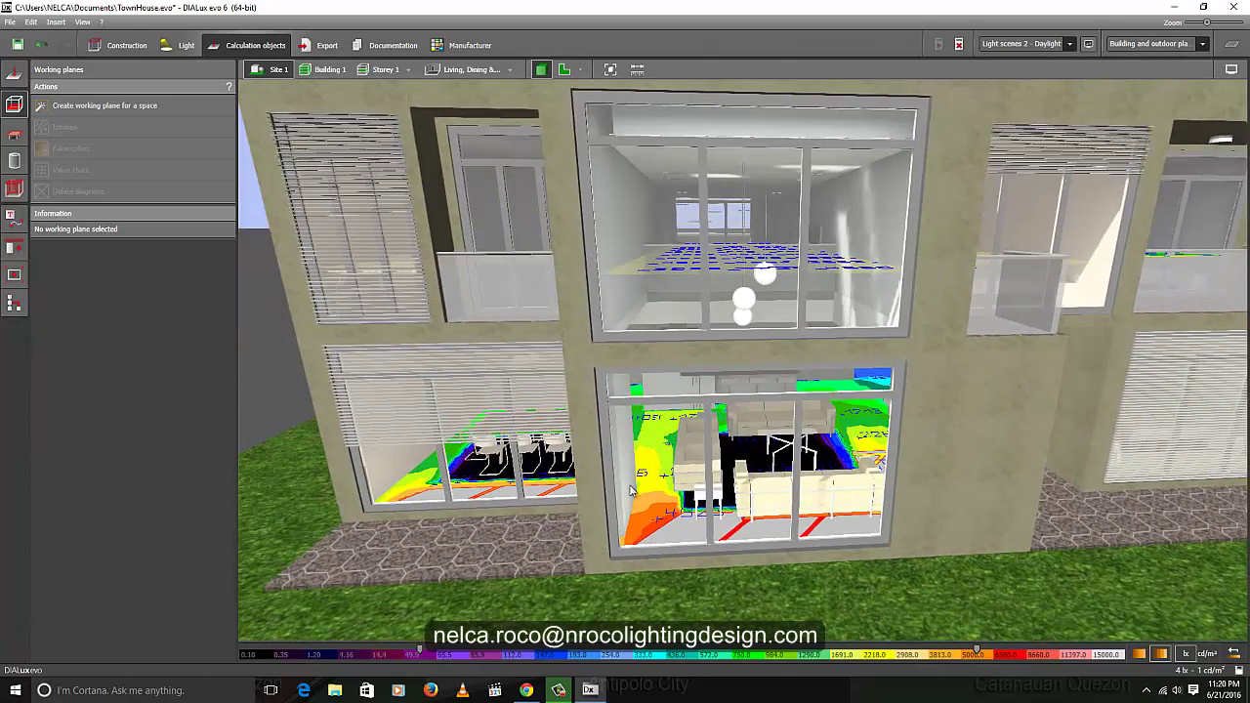
left_click_drag(607, 473, 670, 442)
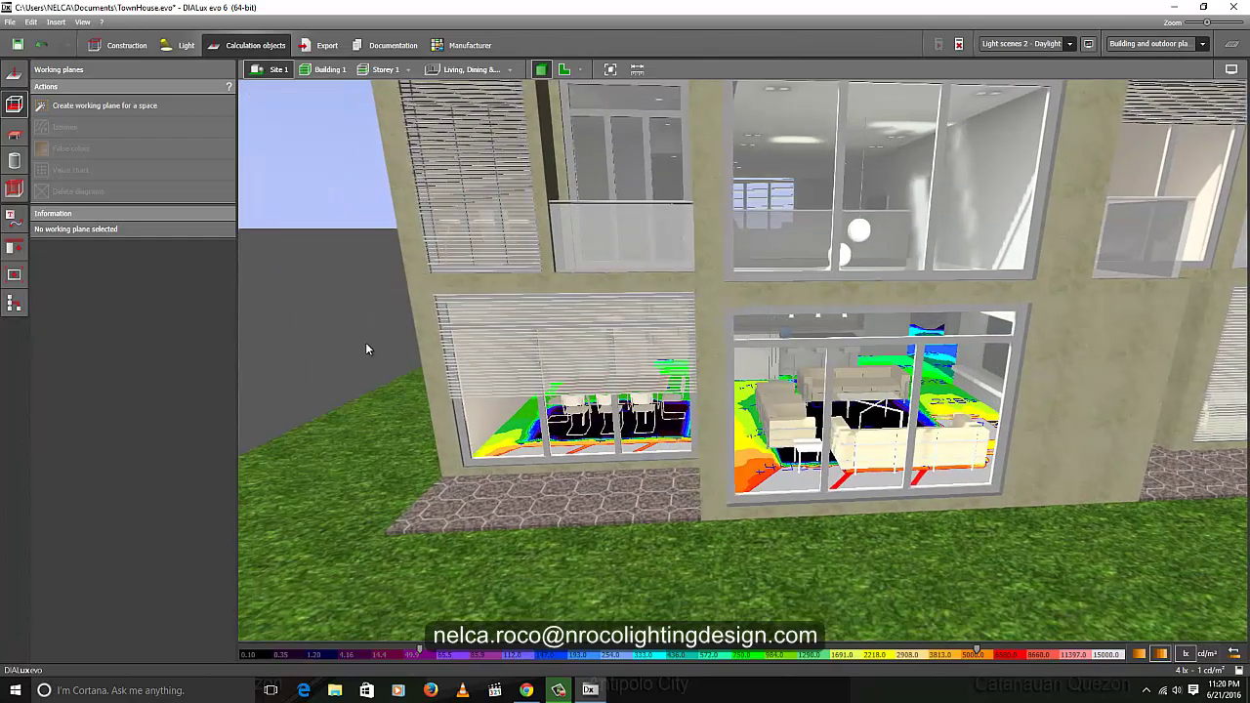
right_click_drag(366, 344, 421, 302)
middle_click_drag(421, 302, 419, 353)
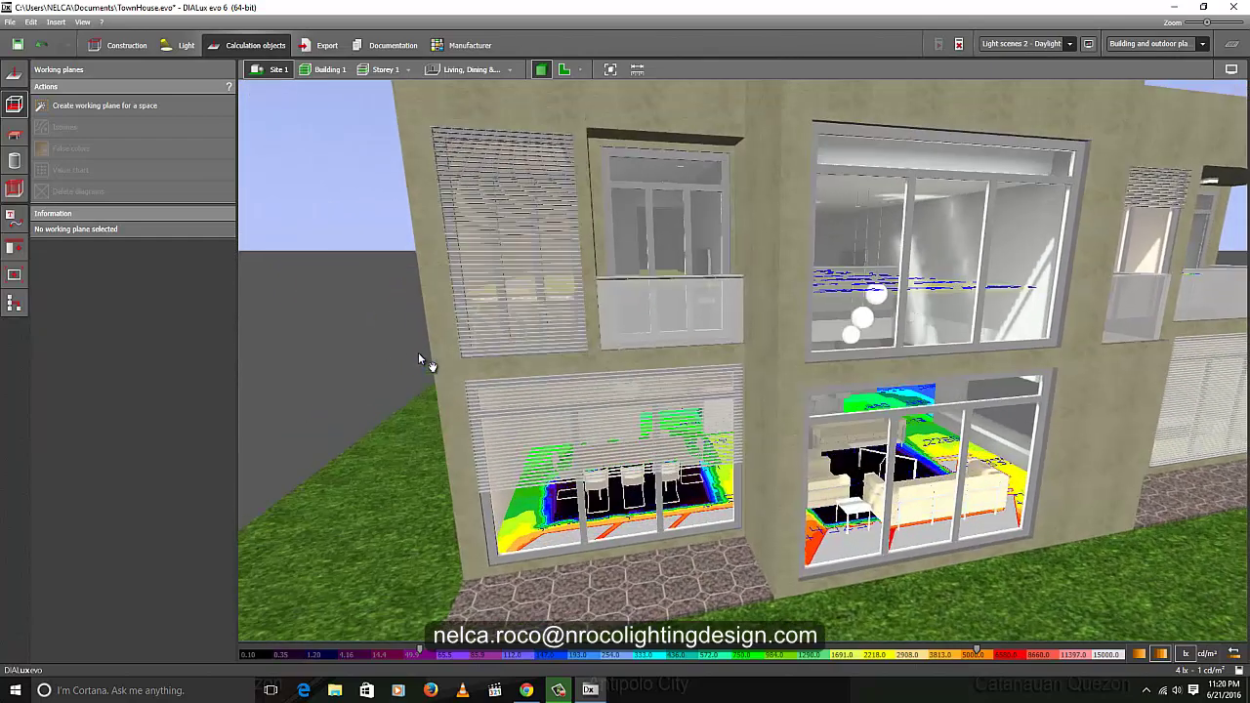
Step: Examine the whole front façade, comparing the shaded and unshaded windows on both storeys
scroll(384, 346, "down", 6)
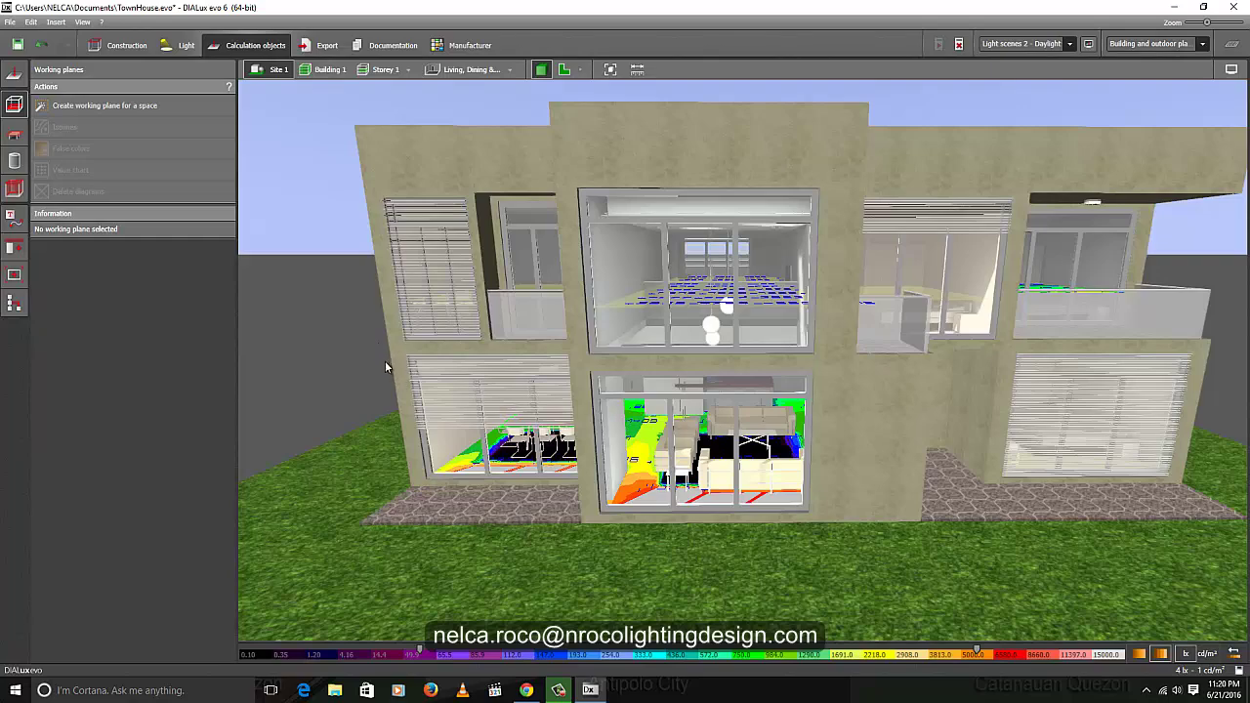
right_click_drag(385, 361, 408, 352)
middle_click_drag(407, 352, 362, 376)
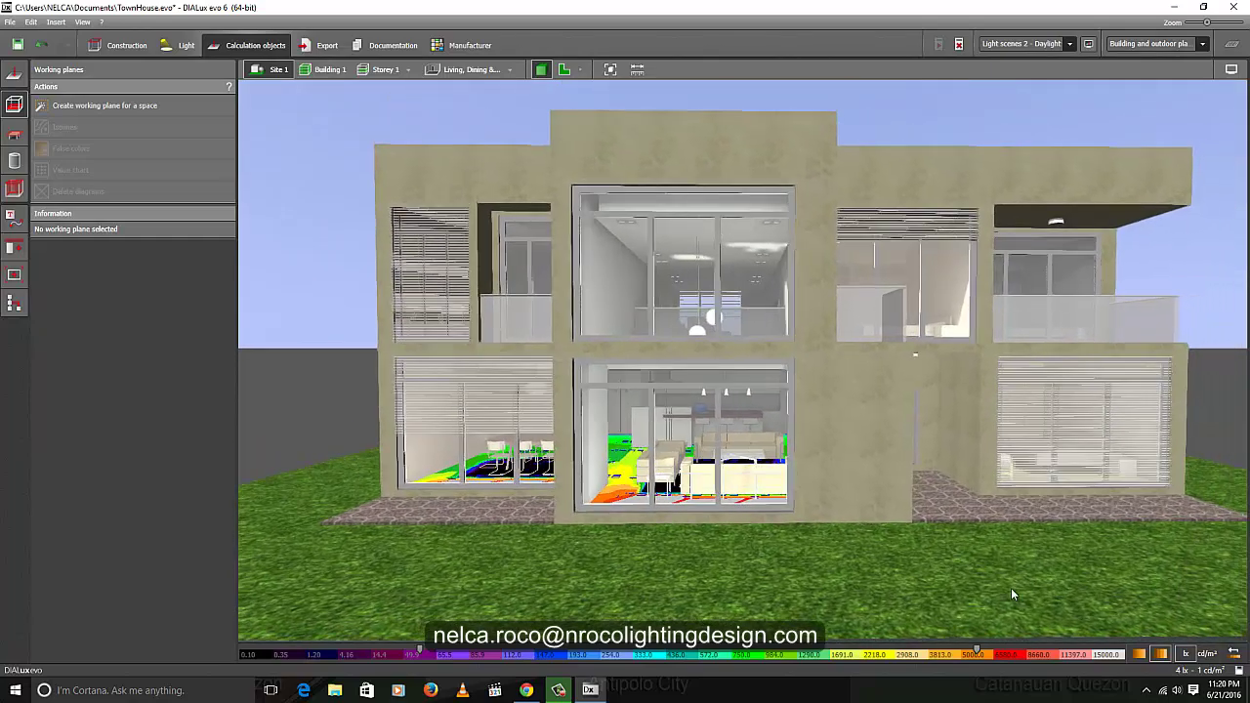
left_click_drag(1012, 590, 955, 611)
left_click_drag(817, 502, 567, 430)
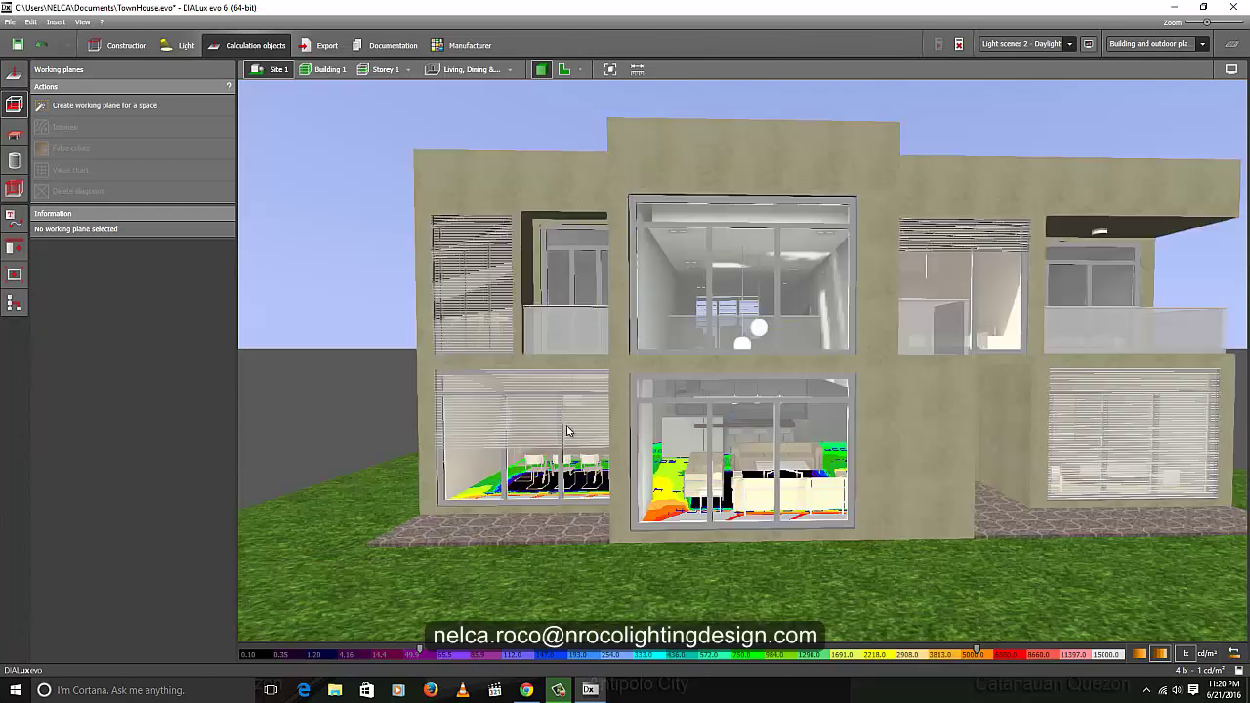
Step: Browse the saved views, recalling Site 1 (1) and Site 1 (13), and examine the façade without false colours from the corner round to the front
left_click(15, 278)
double_click(80, 404)
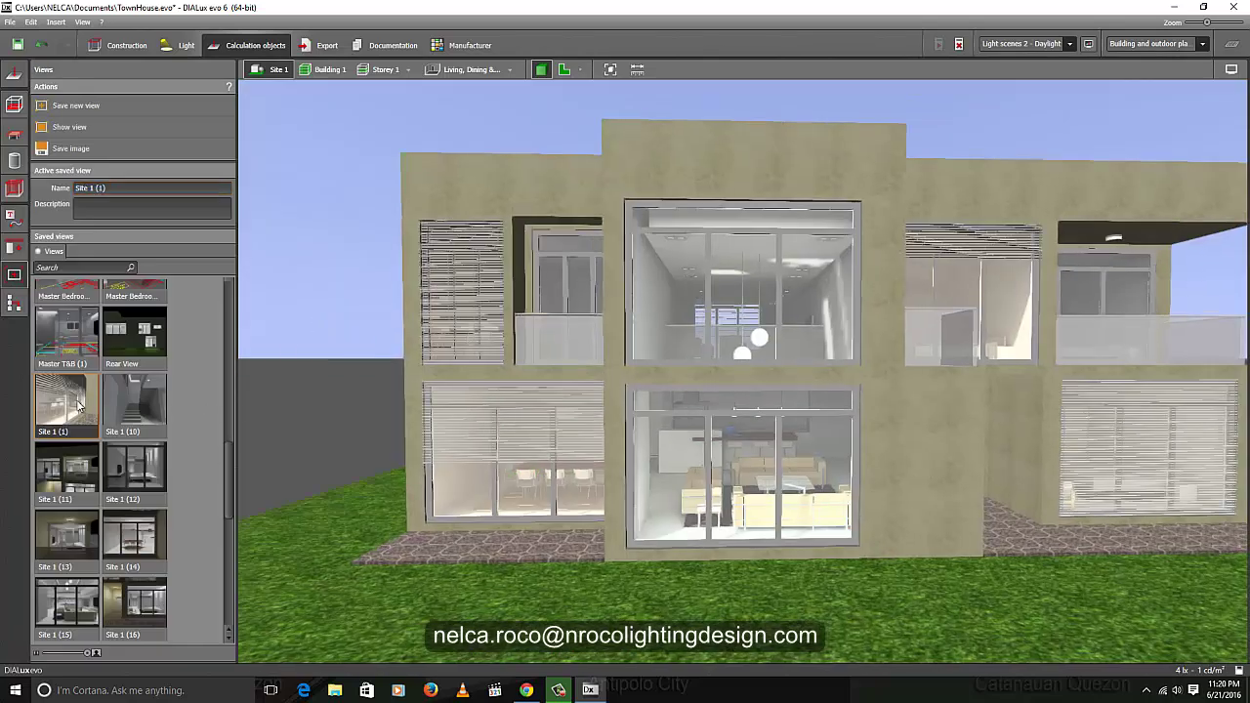
left_click_drag(224, 604, 224, 593)
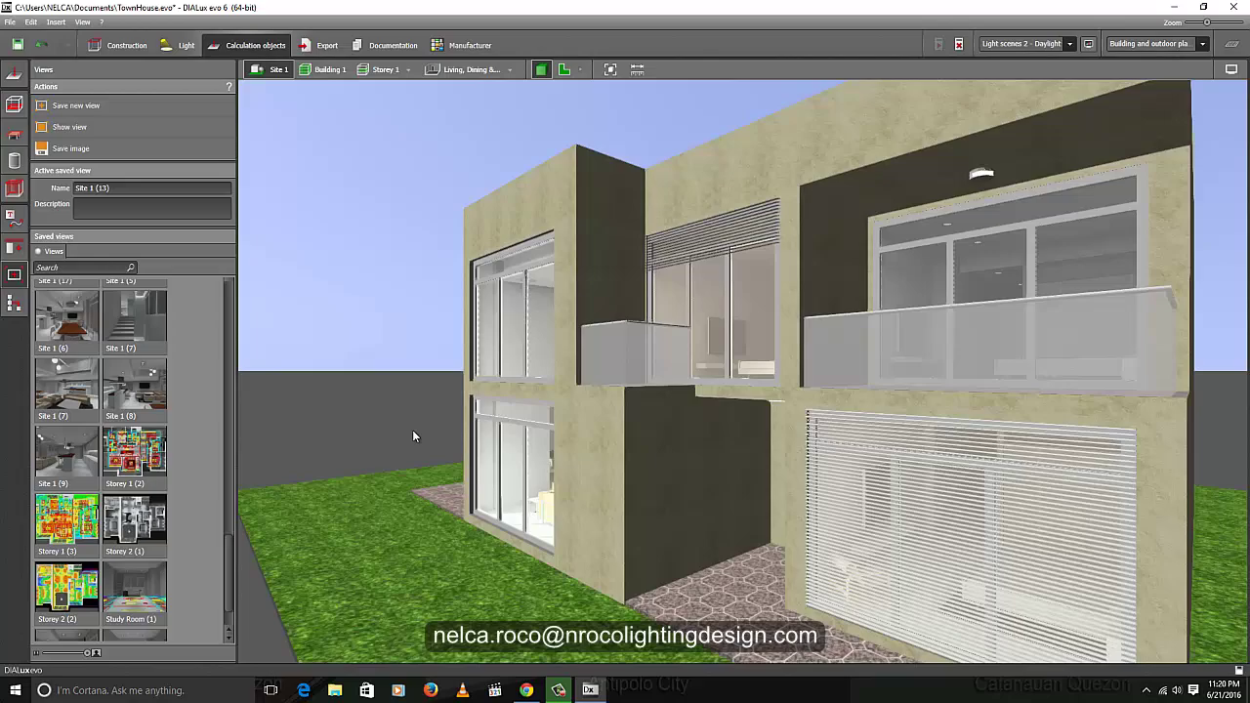
left_click_drag(467, 436, 645, 433)
scroll(487, 435, "down", 2)
scroll(645, 433, "up", 3)
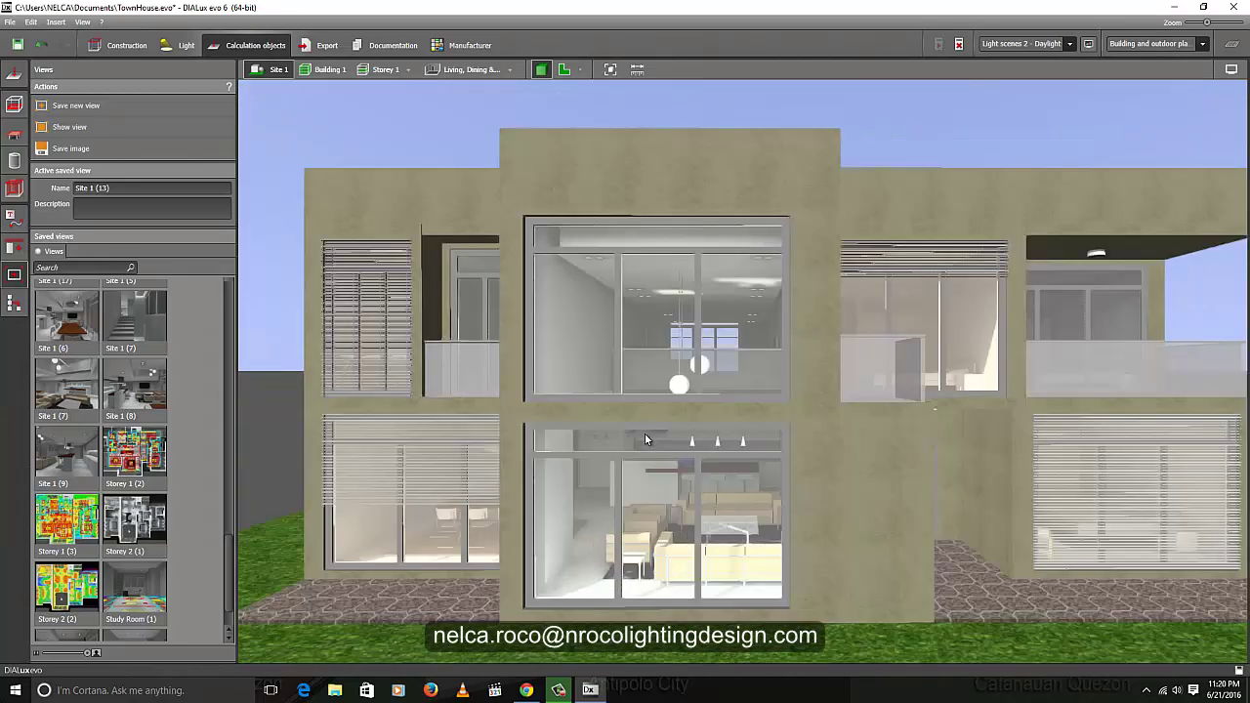